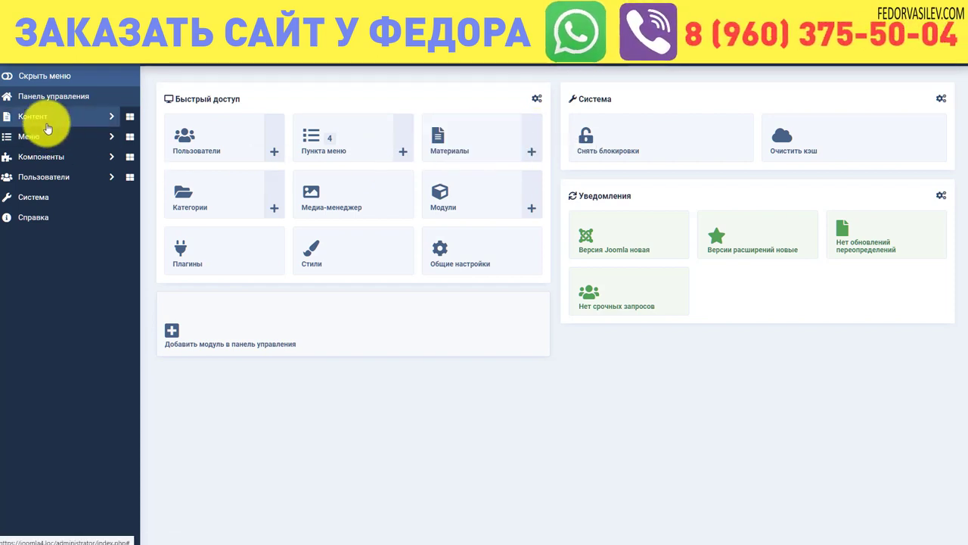
- Open the Материалы list under Контент and look at the Главная page of the public site
click(47, 117)
click(41, 136)
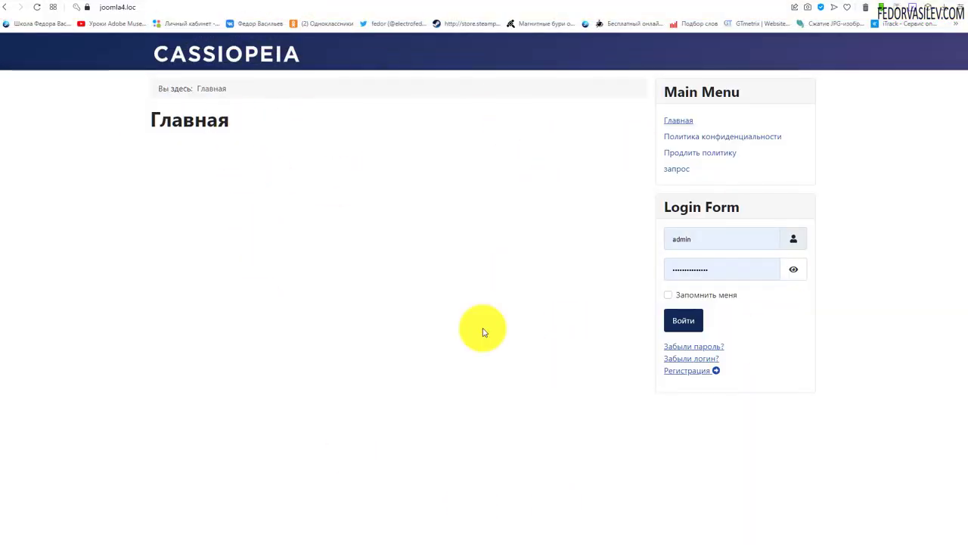
drag(229, 123, 148, 121)
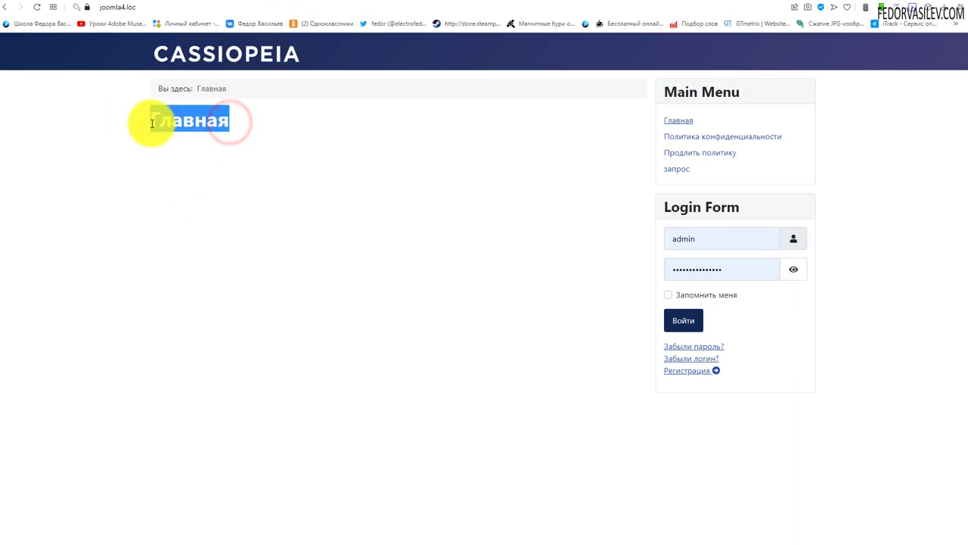
click(298, 146)
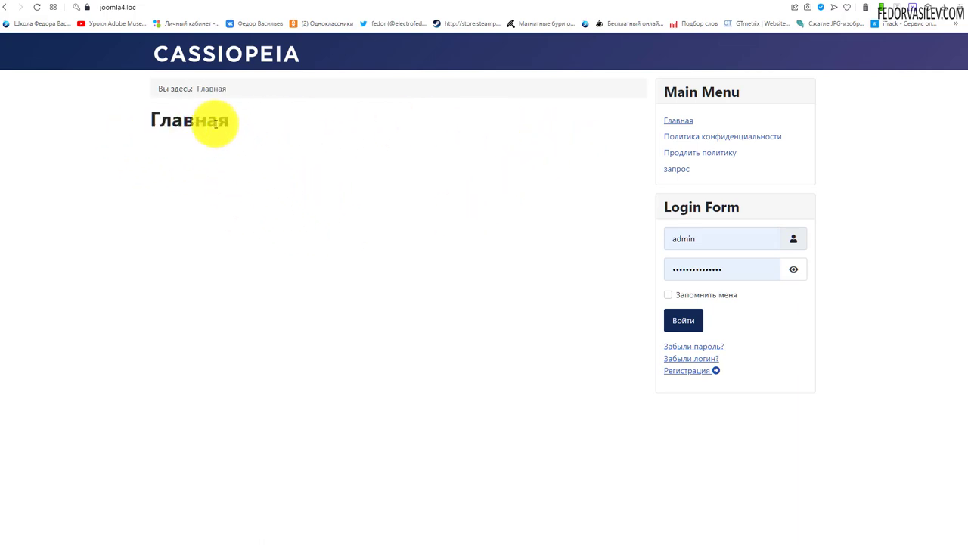
click(188, 3)
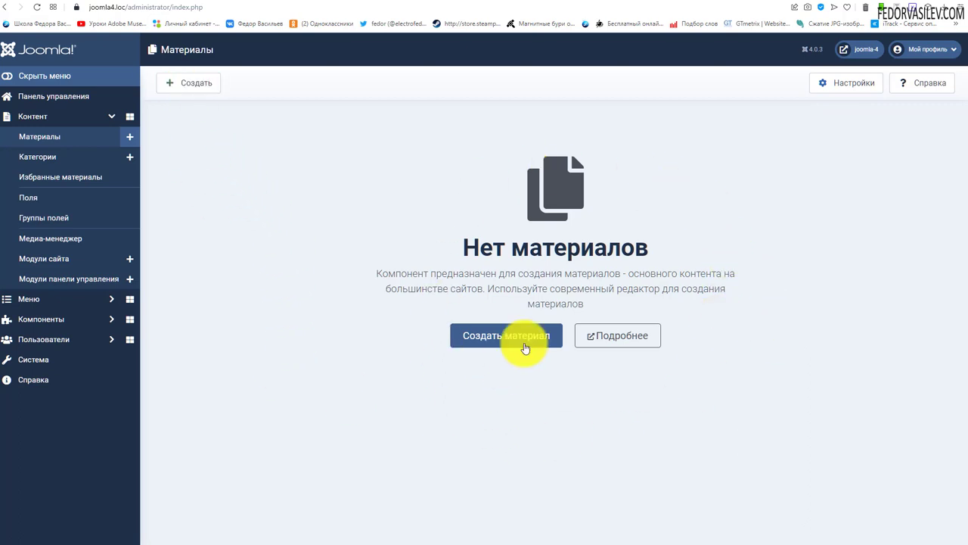
- Create a new article titled "Статья-1" and save it
click(202, 83)
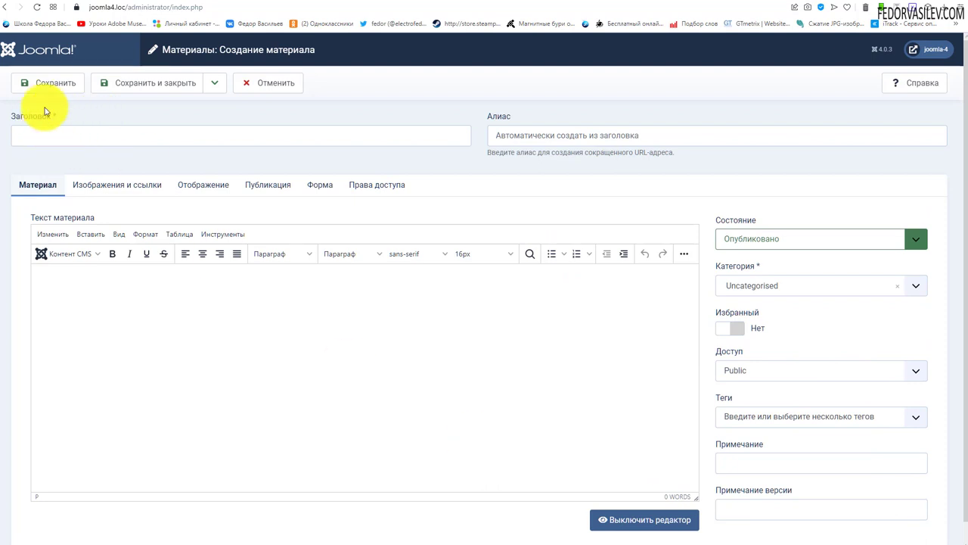
click(30, 137)
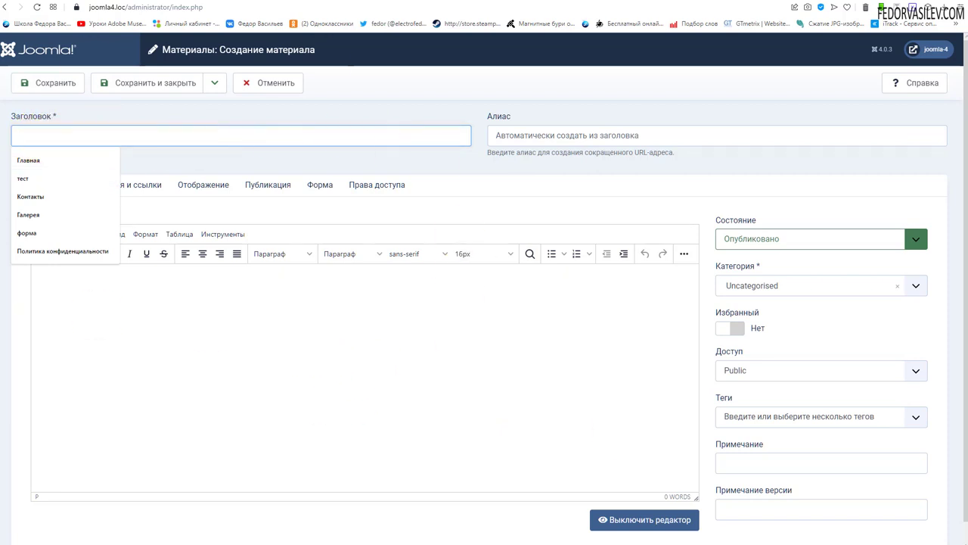
text(Статья-1)
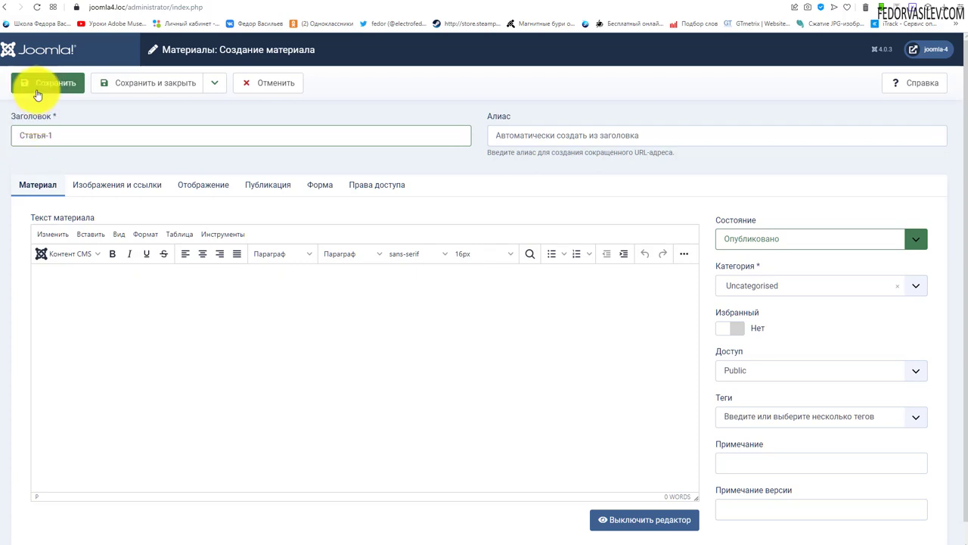
click(34, 83)
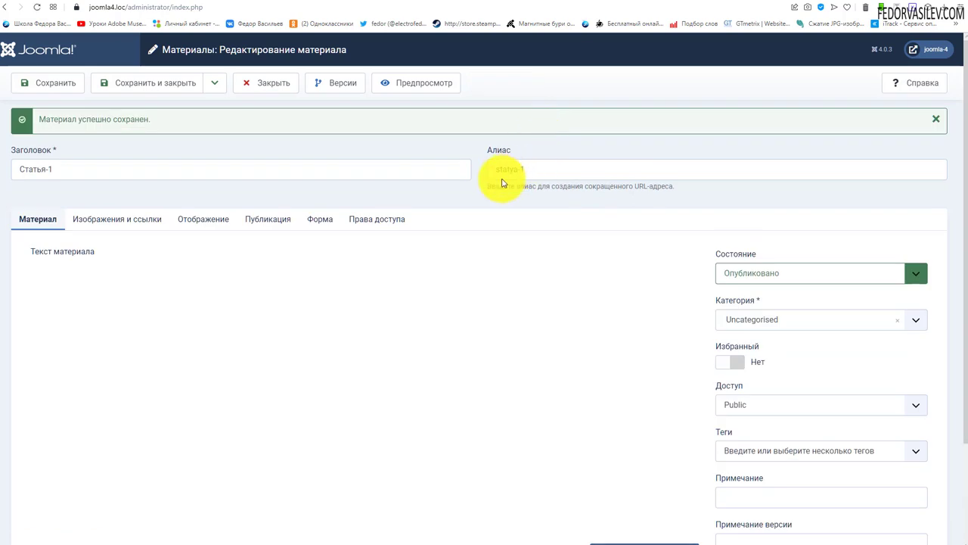
- Compare the saved article's title with the alias filled in for it
triple_click(59, 167)
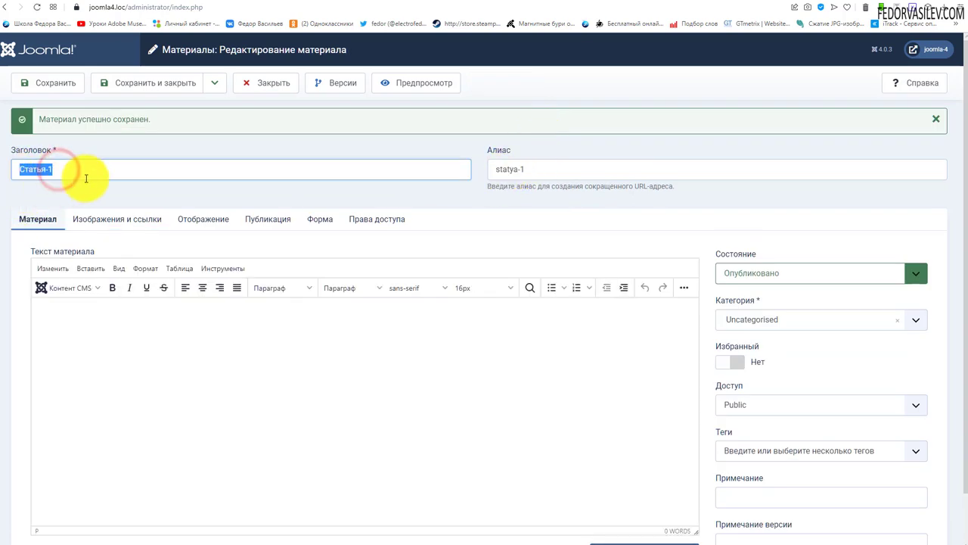
drag(63, 168, 22, 171)
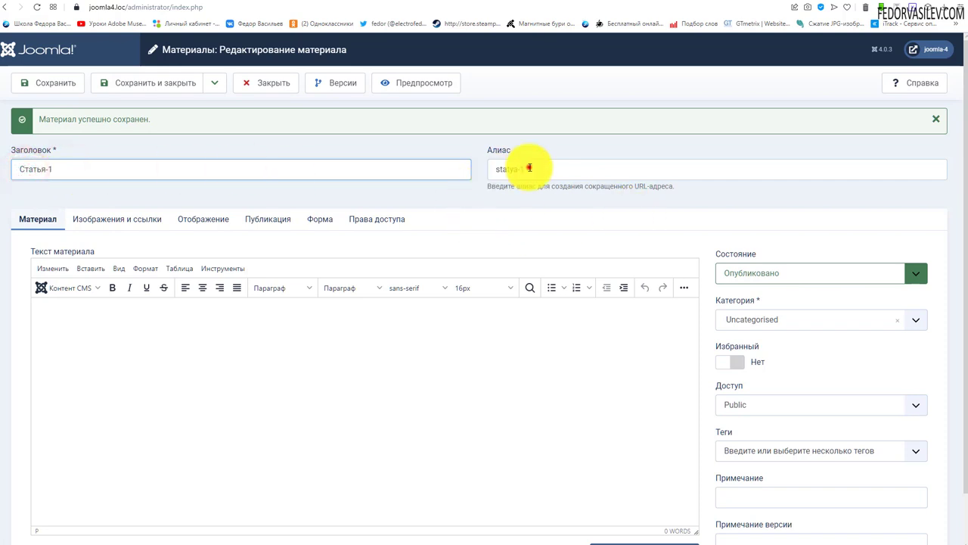
drag(524, 168, 444, 177)
click(484, 195)
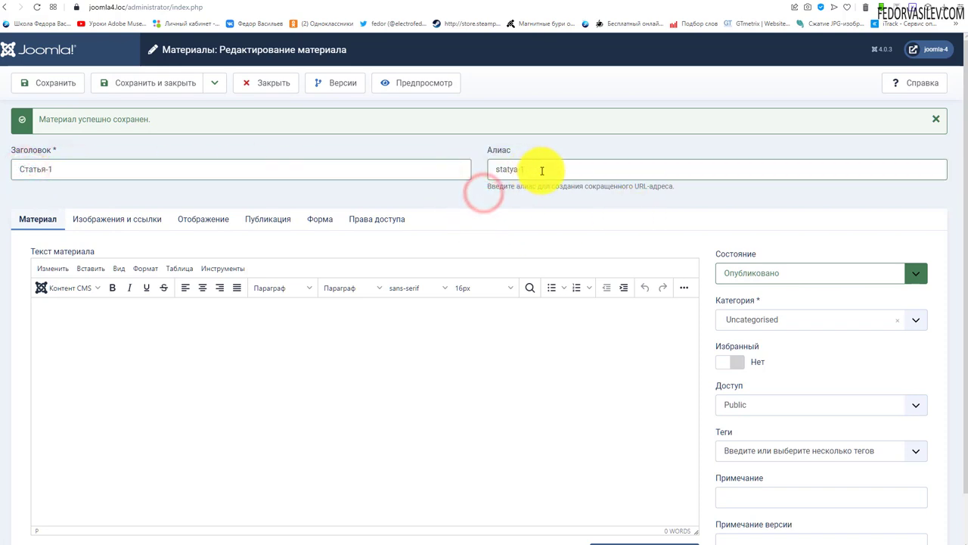
drag(541, 171, 480, 169)
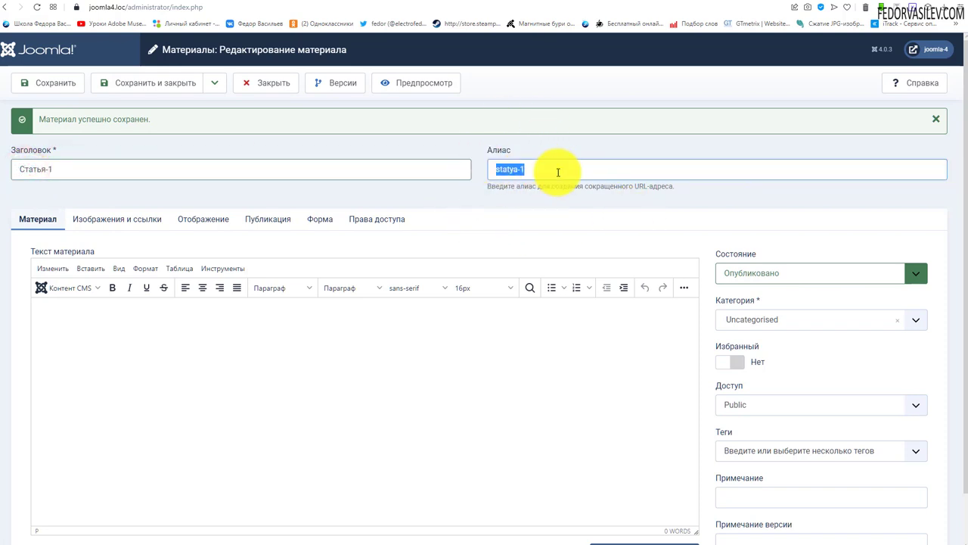
click(611, 168)
click(535, 169)
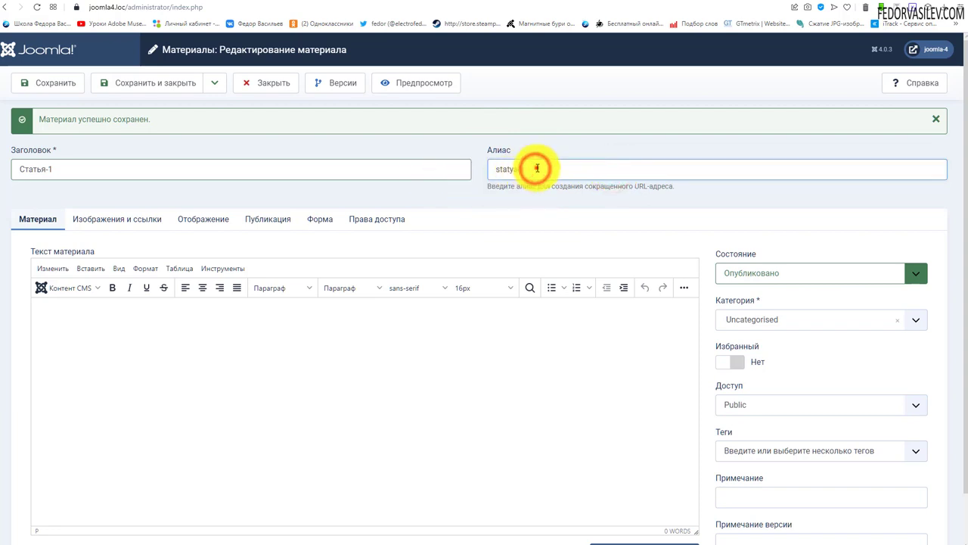
drag(538, 168, 493, 169)
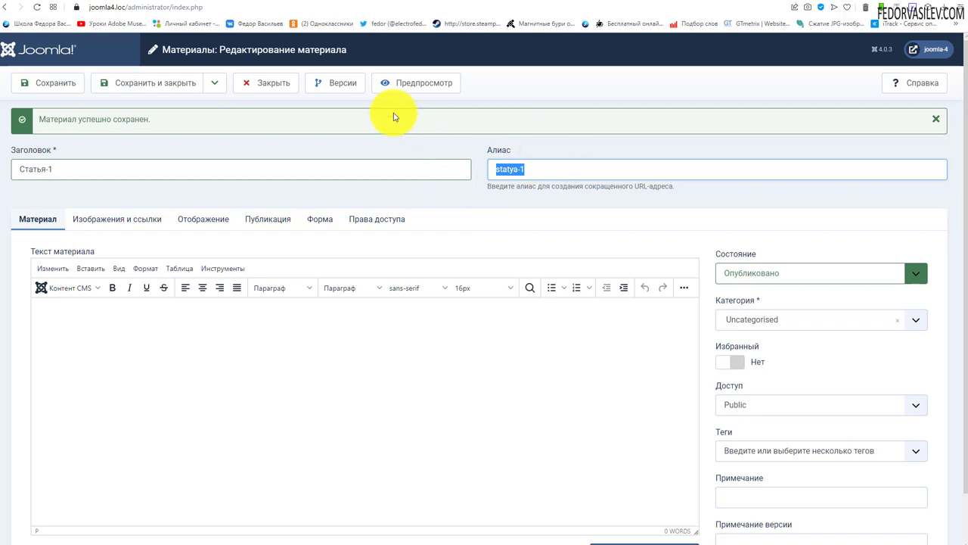
- Open the Политика конфиденциальности page on the public site and compare its web address with the article's alias
click(265, 1)
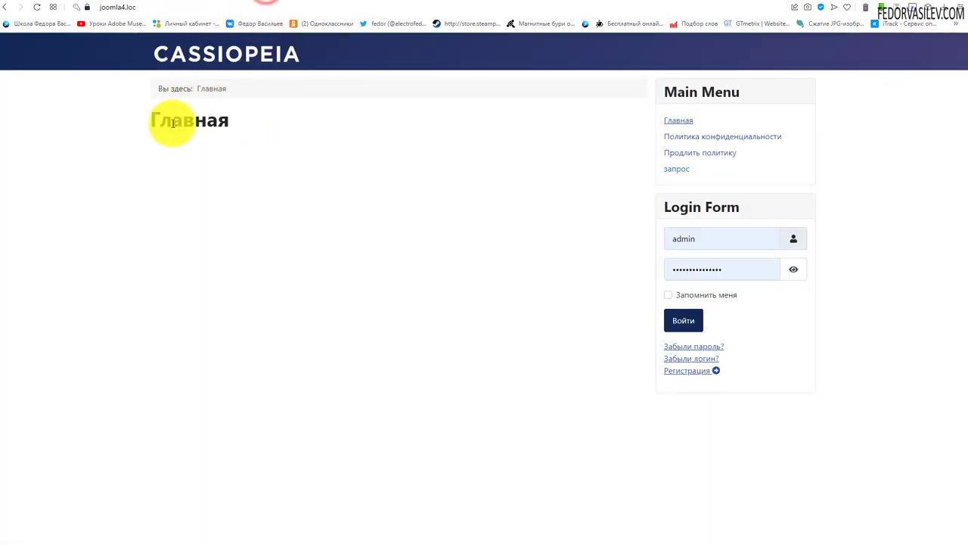
click(122, 7)
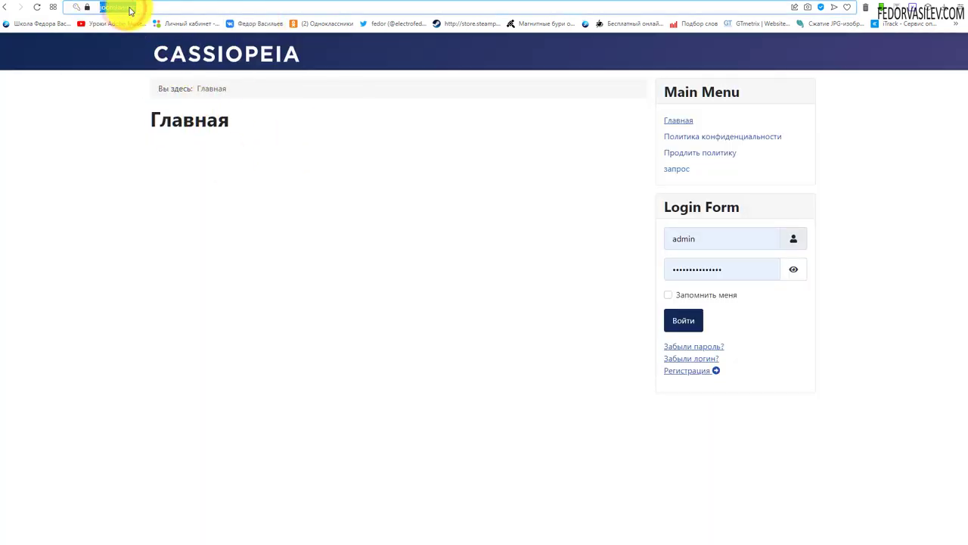
click(125, 7)
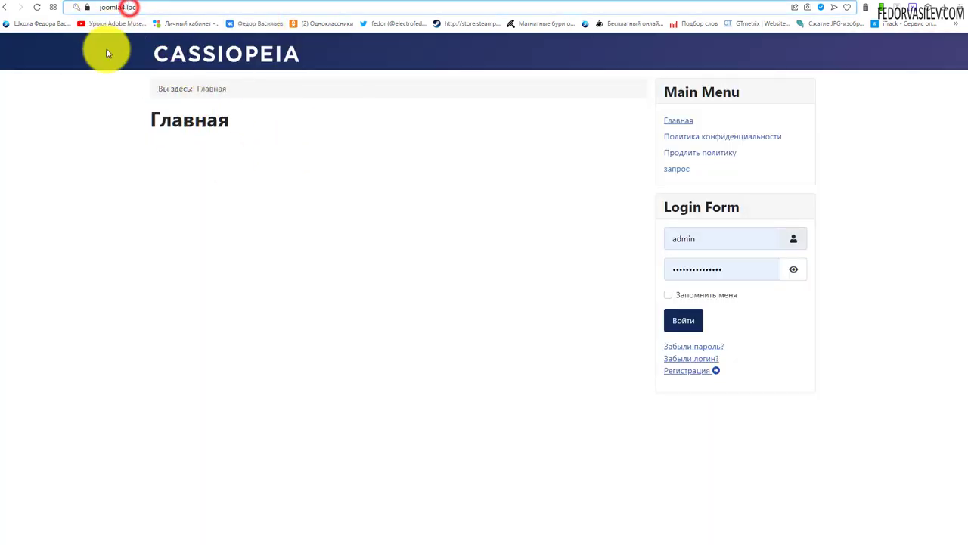
click(679, 141)
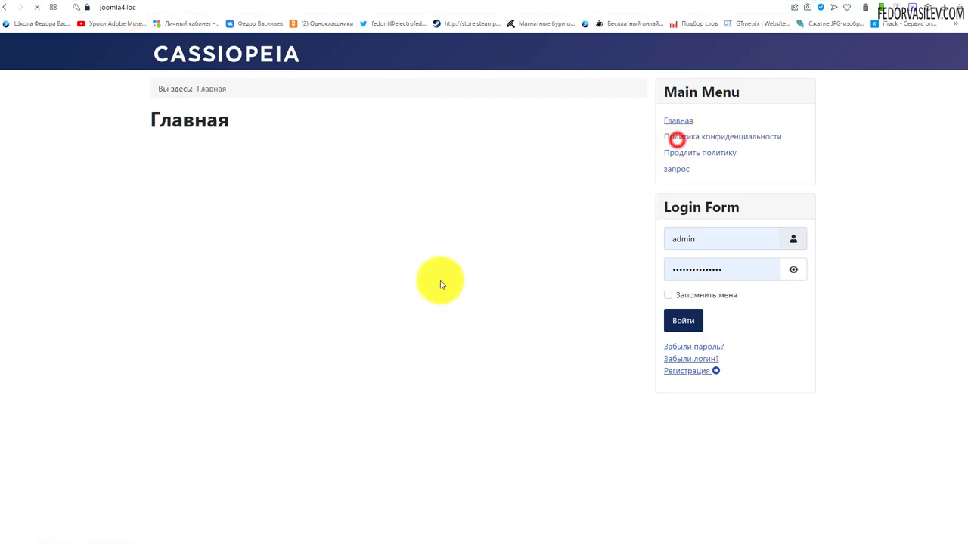
click(162, 9)
drag(274, 8, 147, 12)
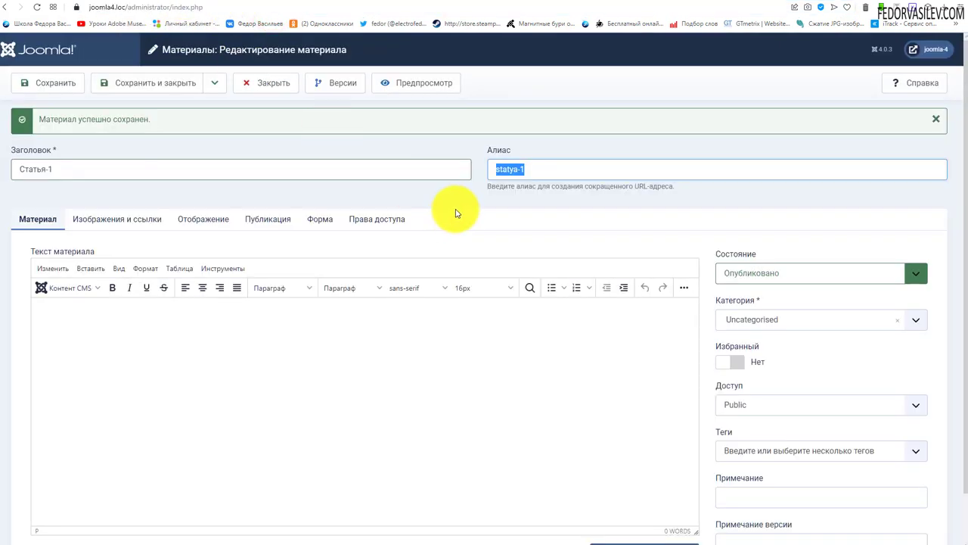
click(519, 173)
drag(545, 166, 493, 174)
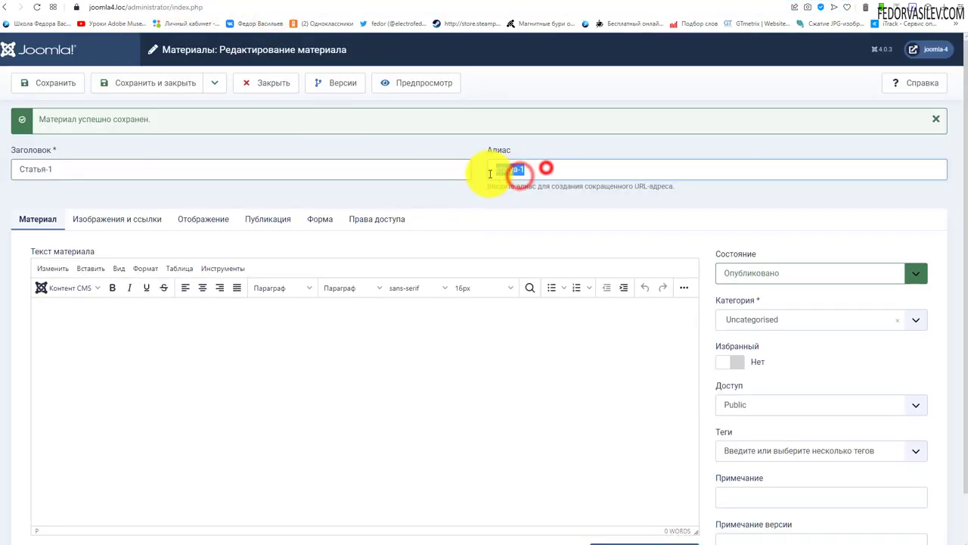
click(294, 458)
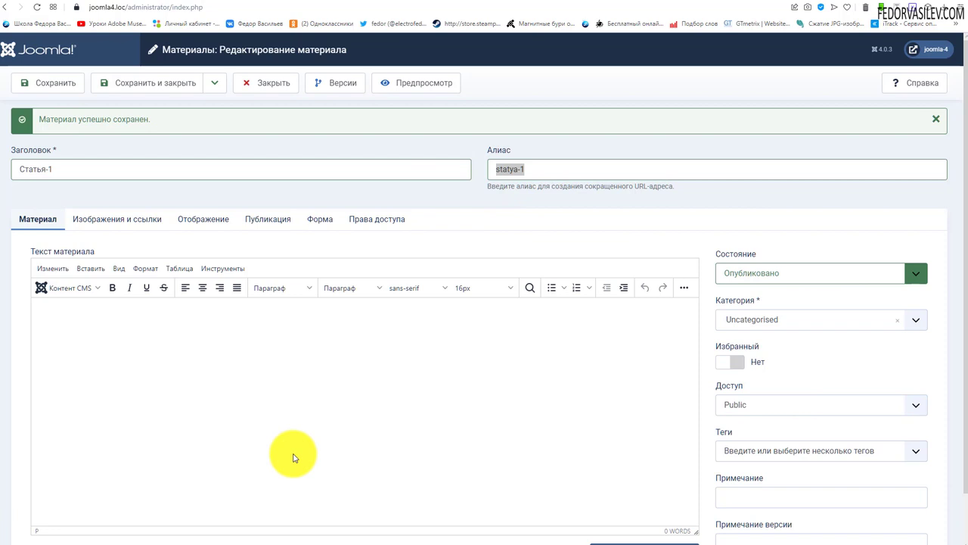
- Show the editor's additional tools and enter the article paragraph beginning "На главной странице сайта отображается несколько последних материалов блога"
scroll(51, 298, down, 1)
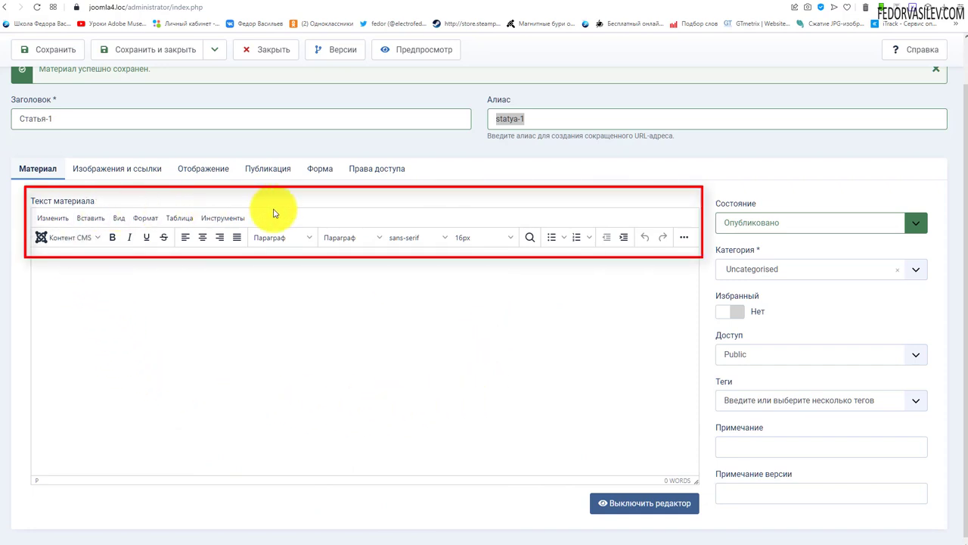
click(683, 238)
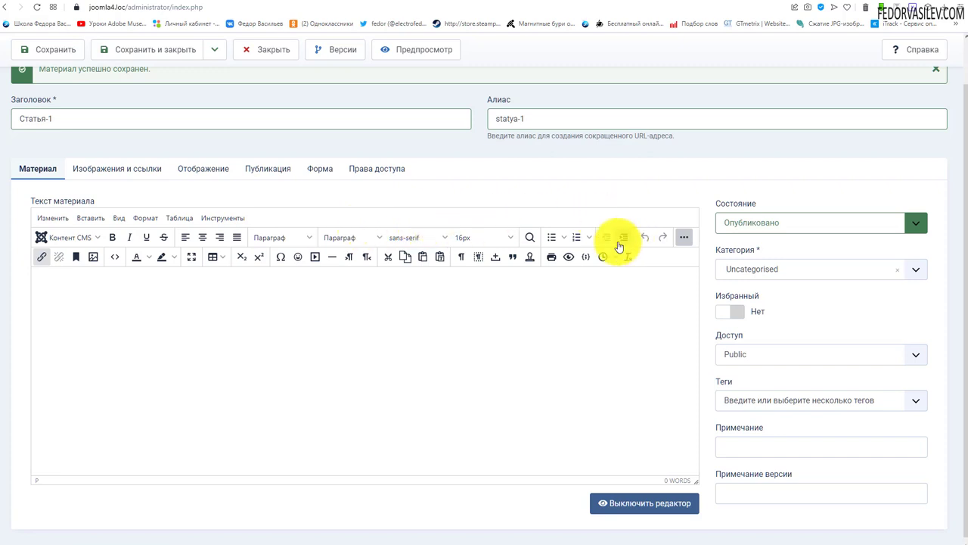
click(73, 342)
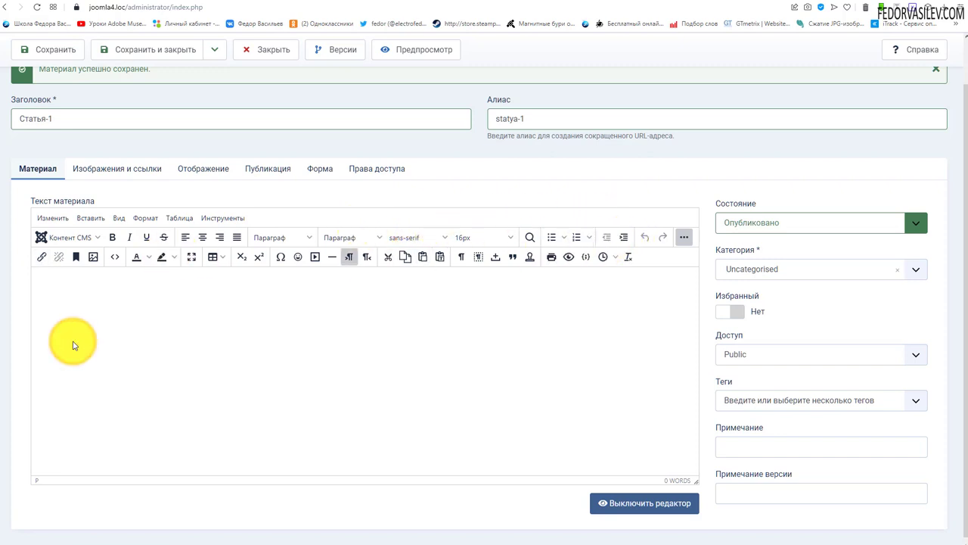
text(На главной странице сайта отображается несколько последних материалов блога, а также несколько ссылок на материалы, которые опубликованы ранее. Вы можете изменить количество материалов для отображения на одной странице с помощью параметров компонента "Материалы" или при создании/редактировании пункта меню типа "Блог категории".)
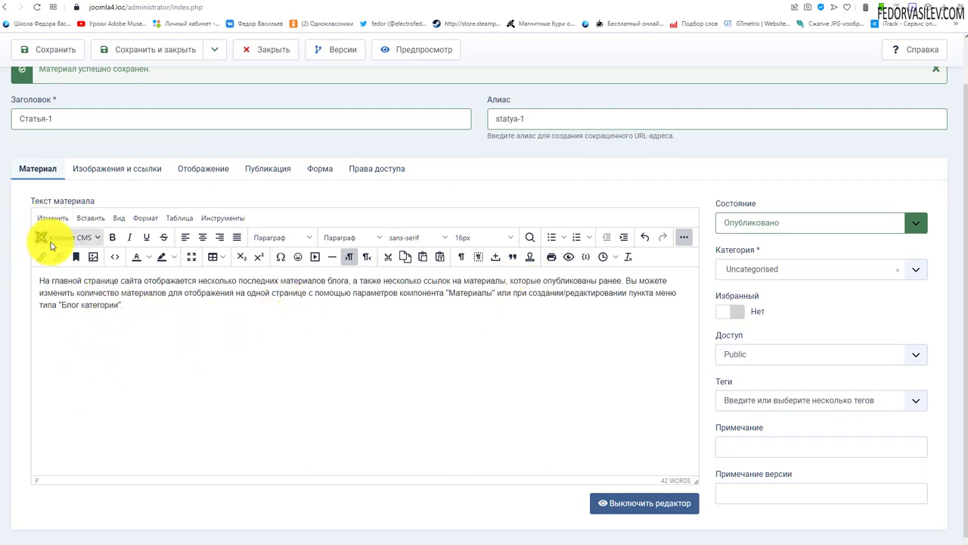
- Insert the image 5.png from the media library's images folder at the end of the article text
click(94, 257)
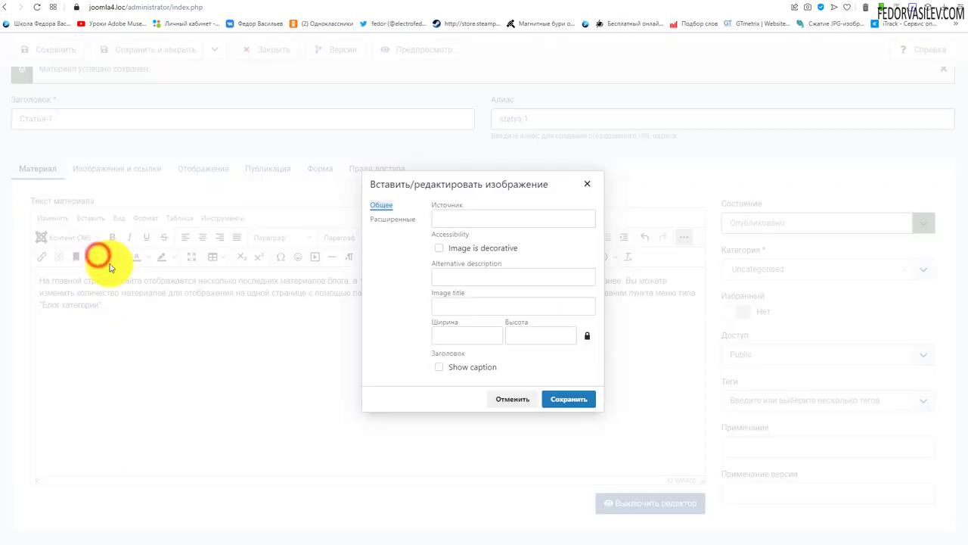
click(586, 184)
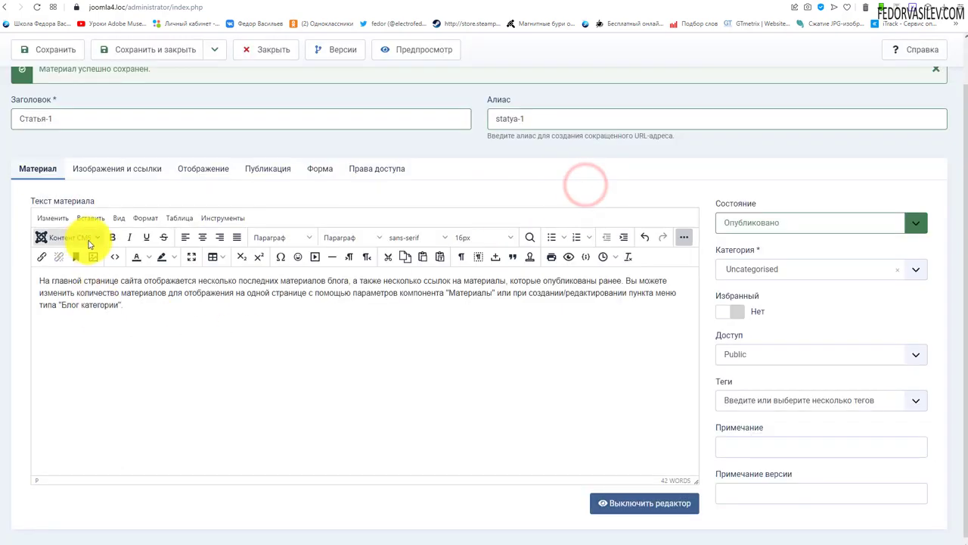
click(89, 240)
click(66, 286)
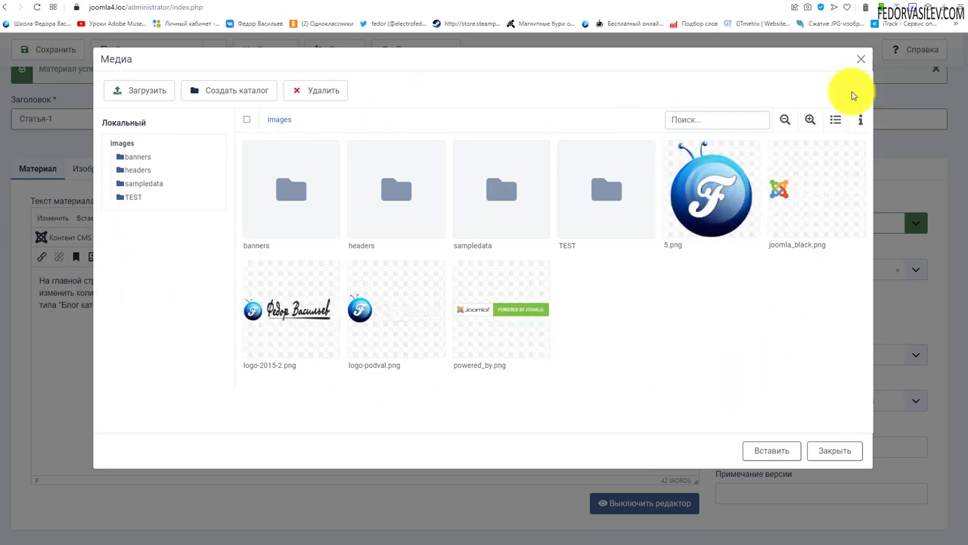
click(695, 200)
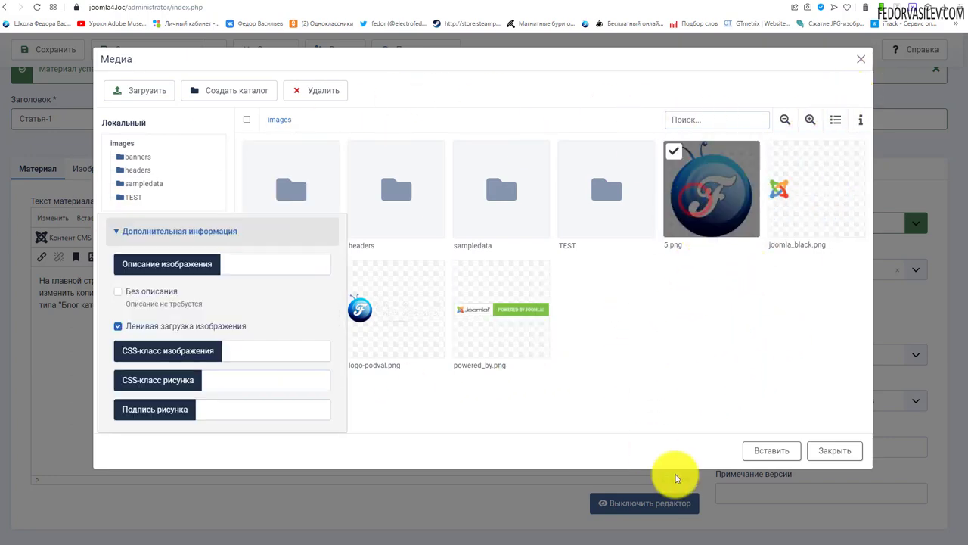
click(754, 449)
- Delete the inserted 5.png image from the article text
click(277, 372)
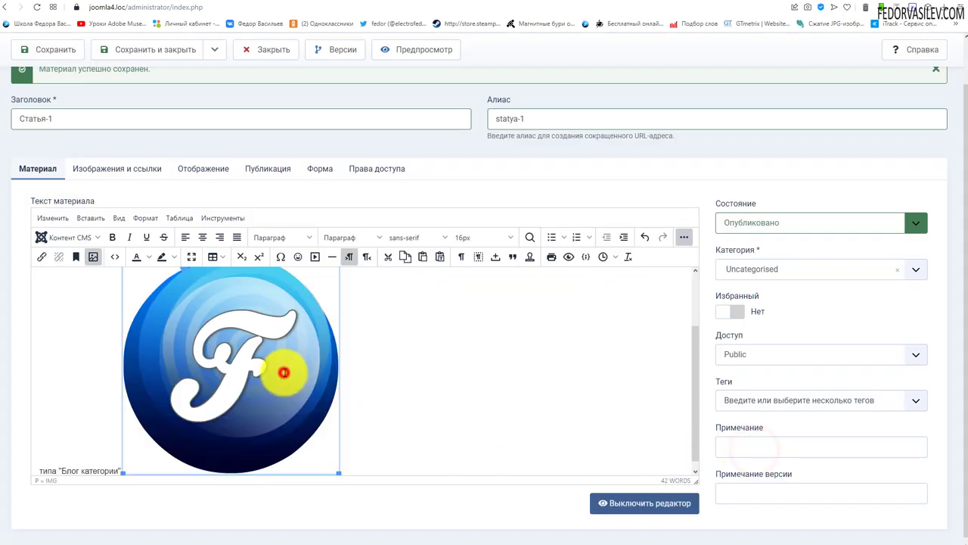
scroll(257, 409, up, 3)
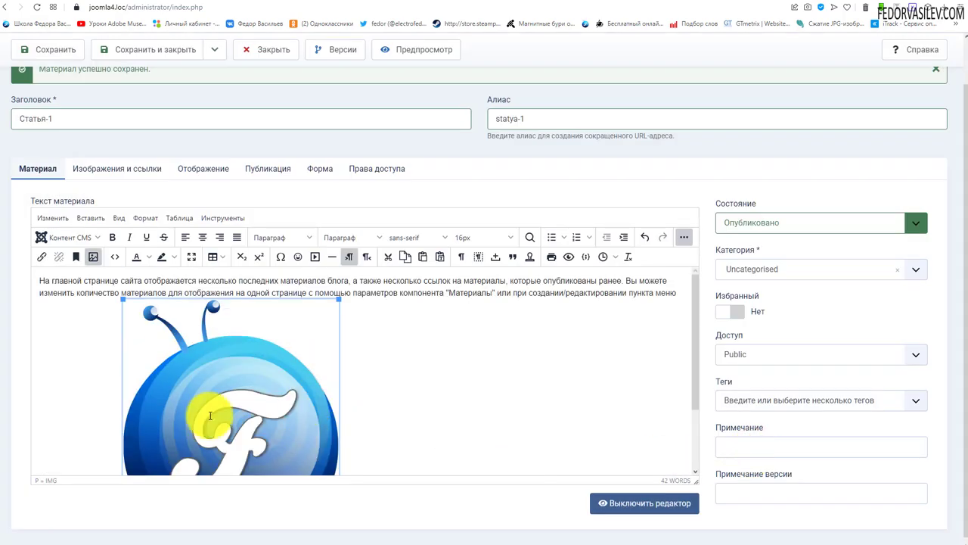
scroll(210, 416, down, 3)
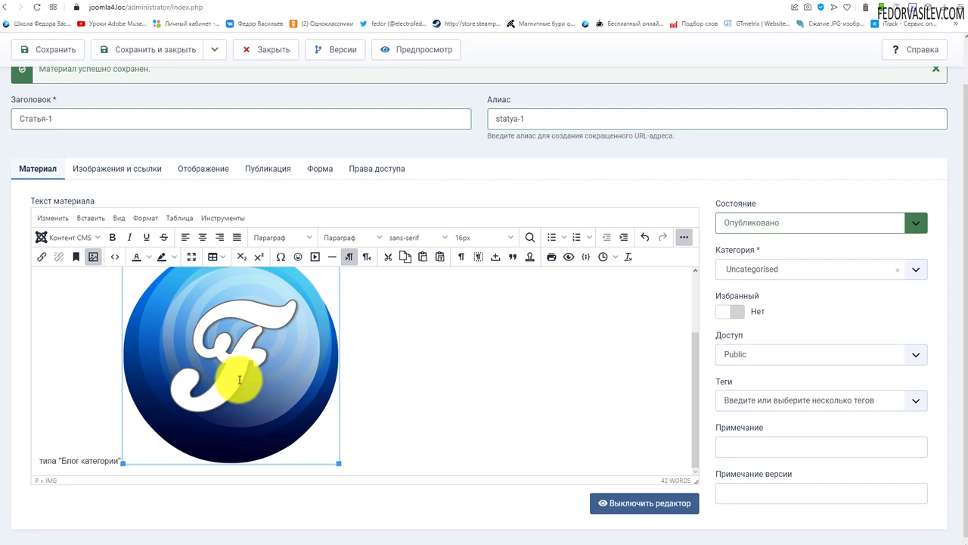
key(Delete)
scroll(98, 227, up, 1)
- Examine the article's image and link settings, including the intro image, full-text image and URL links
click(98, 227)
scroll(83, 250, down, 2)
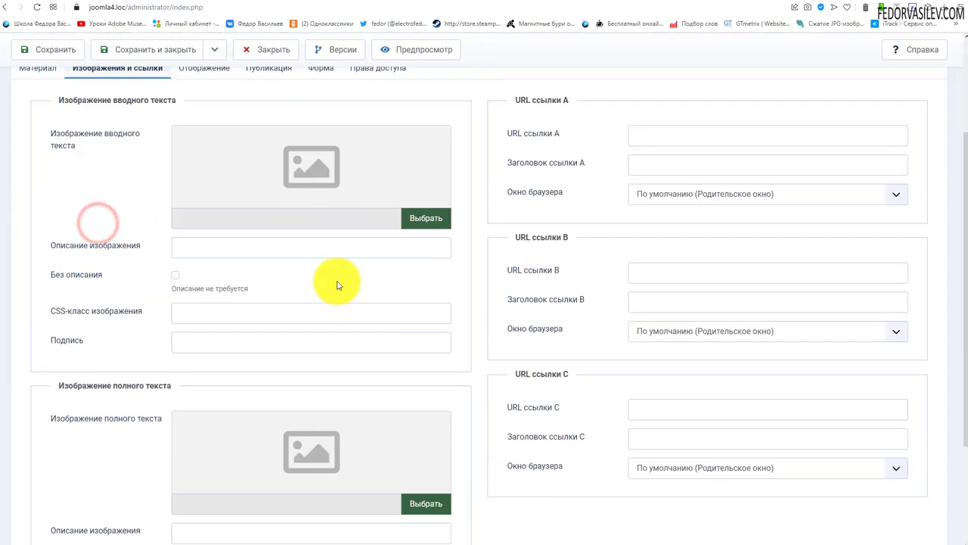
scroll(253, 372, down, 3)
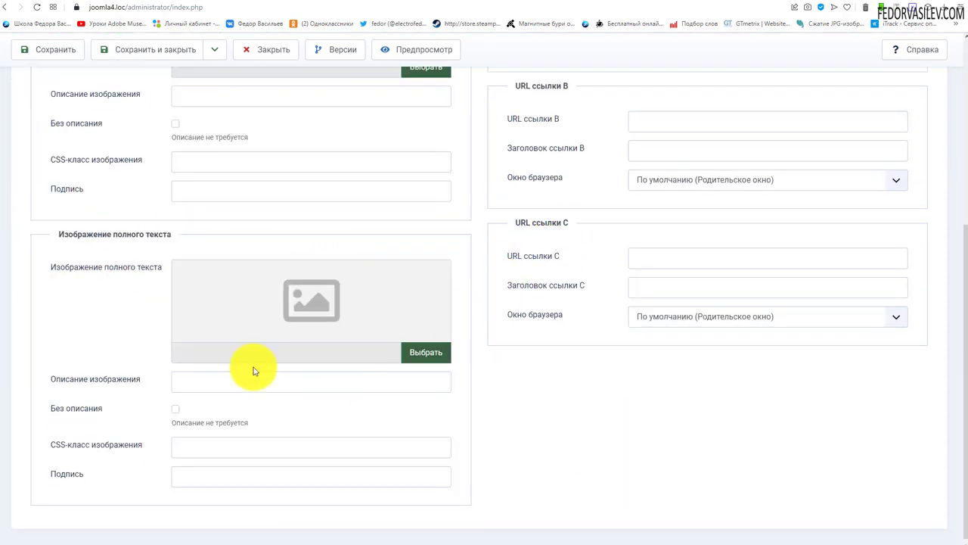
scroll(173, 309, up, 4)
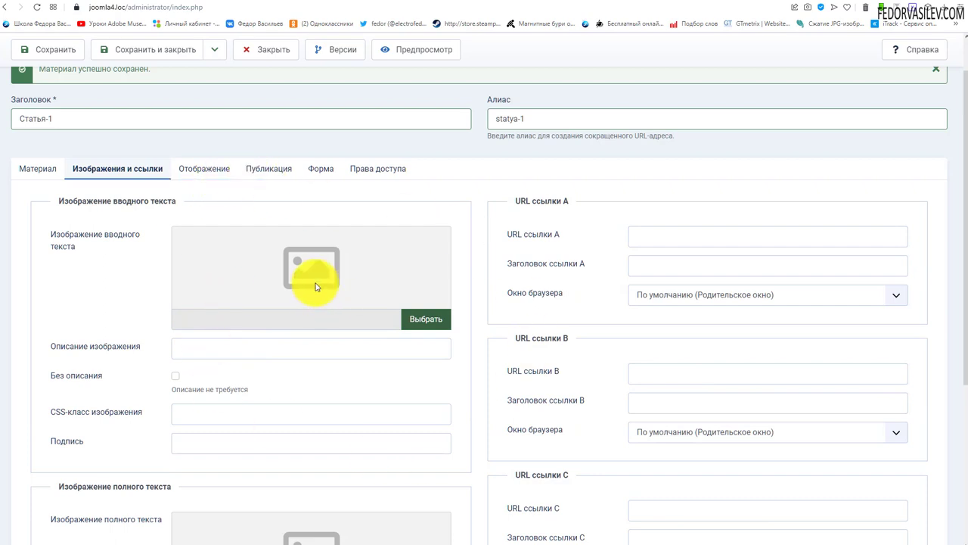
- Return to the article's content settings, review the available states and set the state to Не опубликовано
click(21, 168)
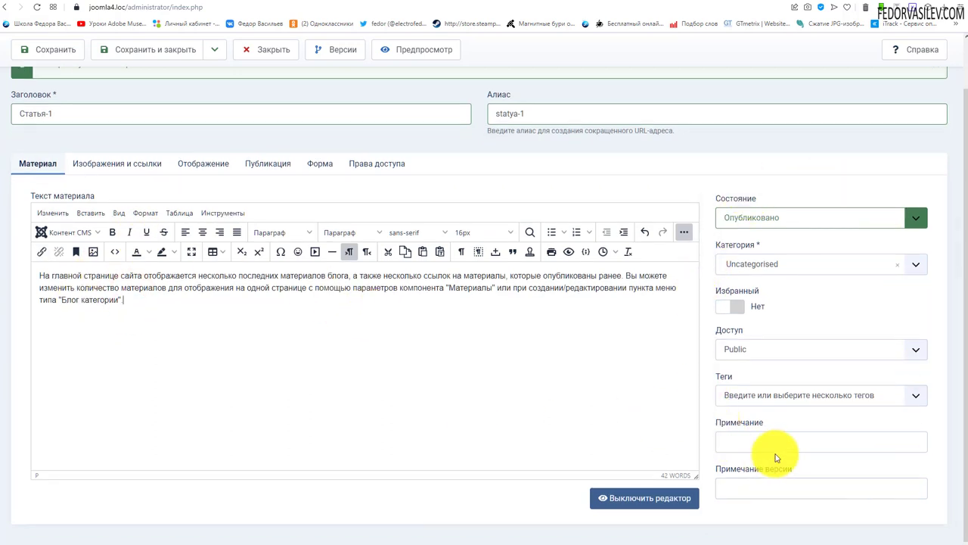
scroll(808, 417, up, 2)
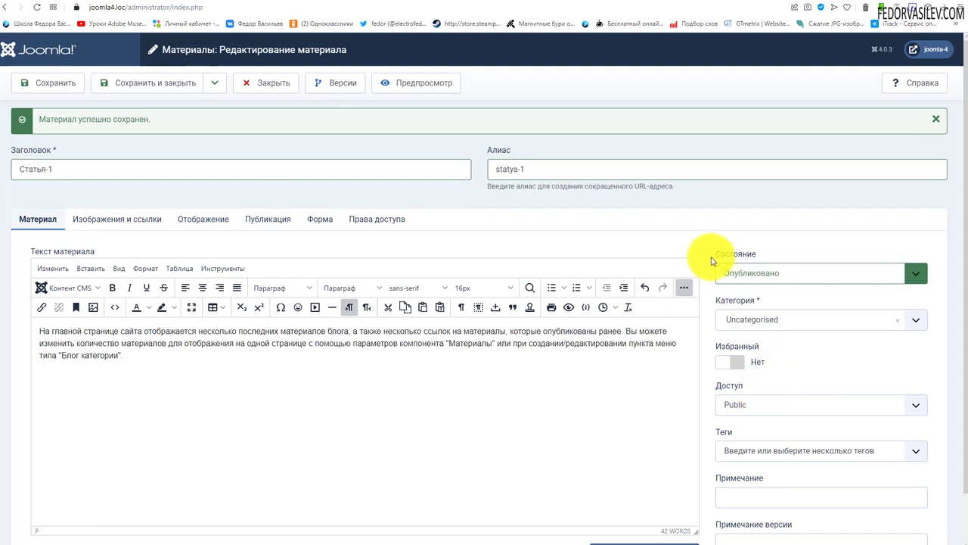
click(764, 276)
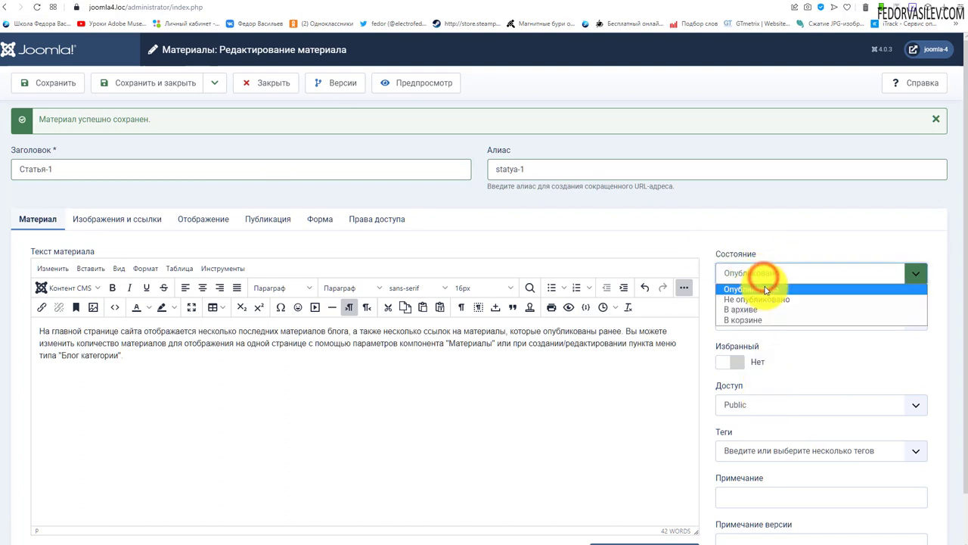
click(768, 281)
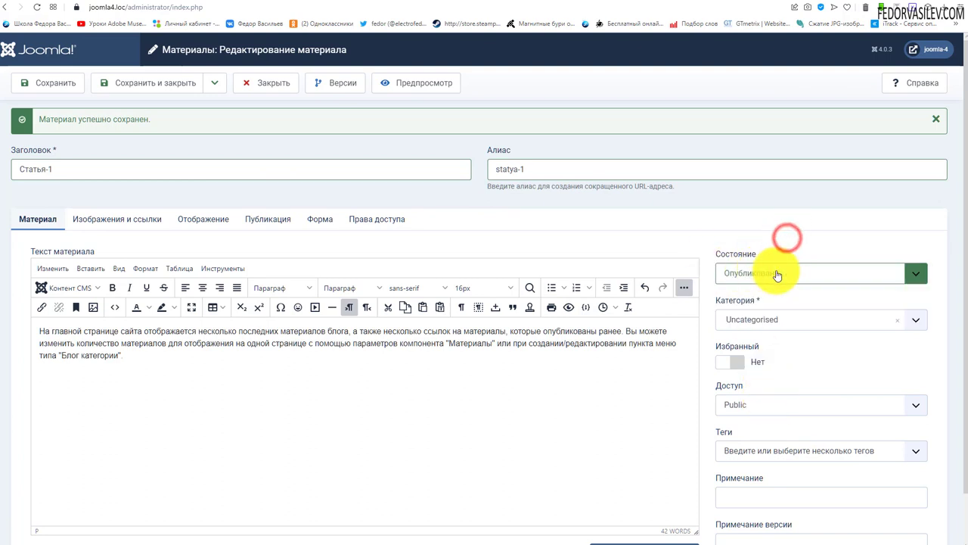
click(776, 270)
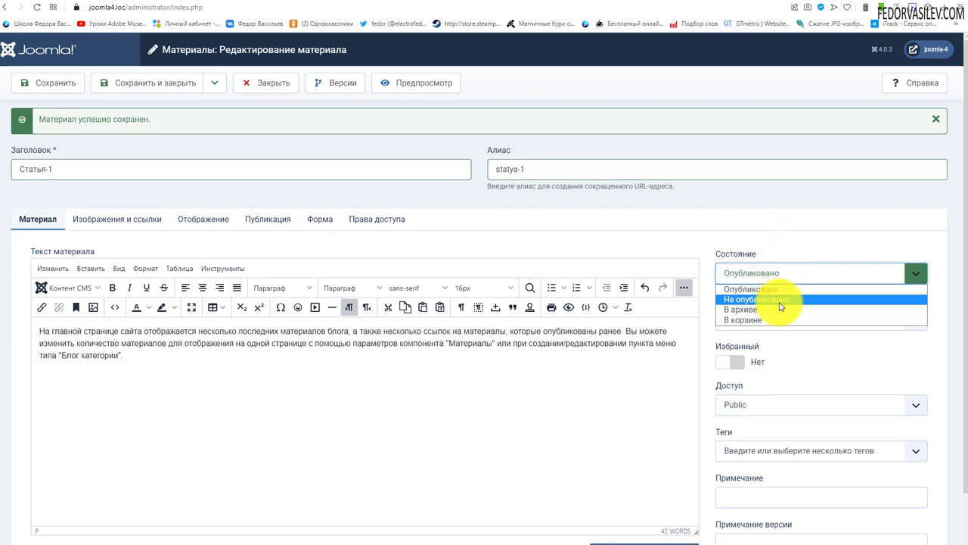
click(782, 301)
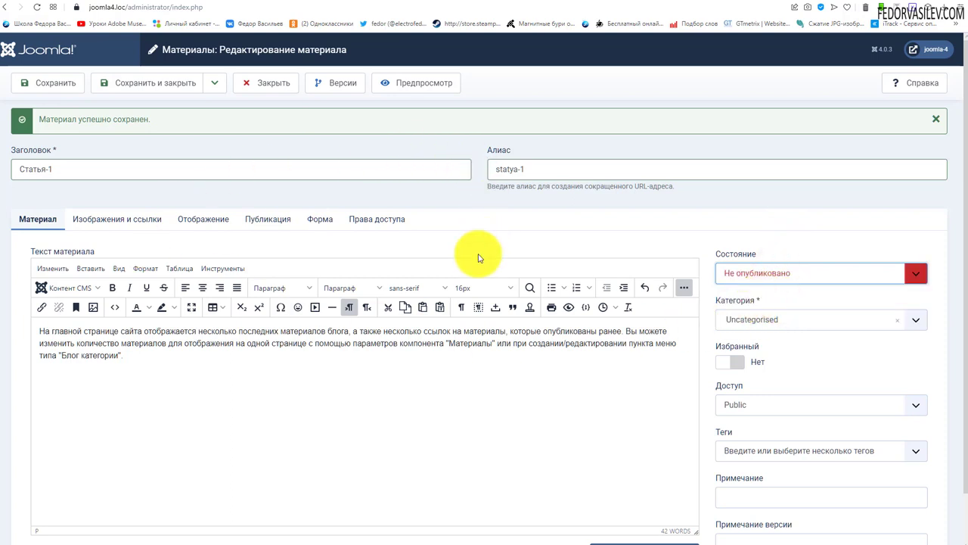
- Set the article's state back to Опубликовано, try В архиве, and restore Опубликовано
click(828, 269)
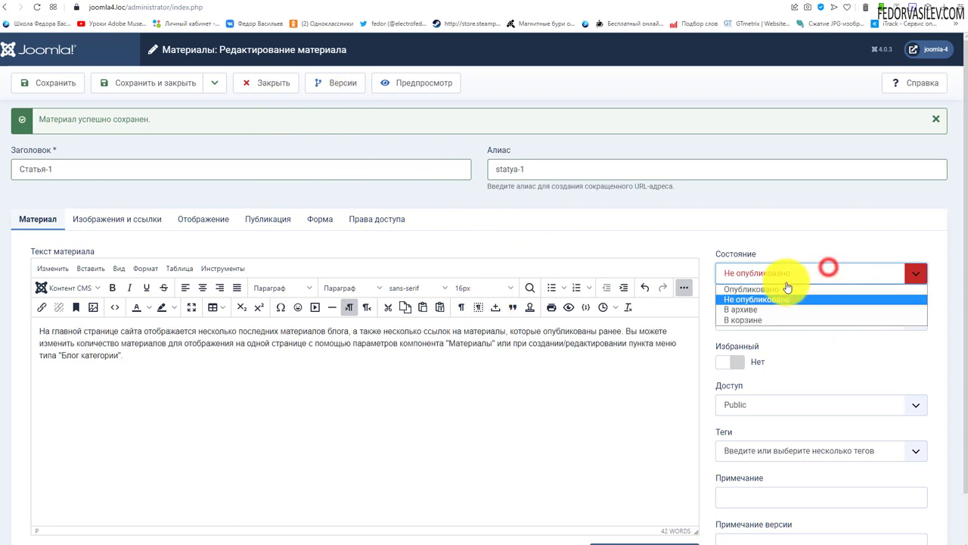
click(787, 289)
click(779, 273)
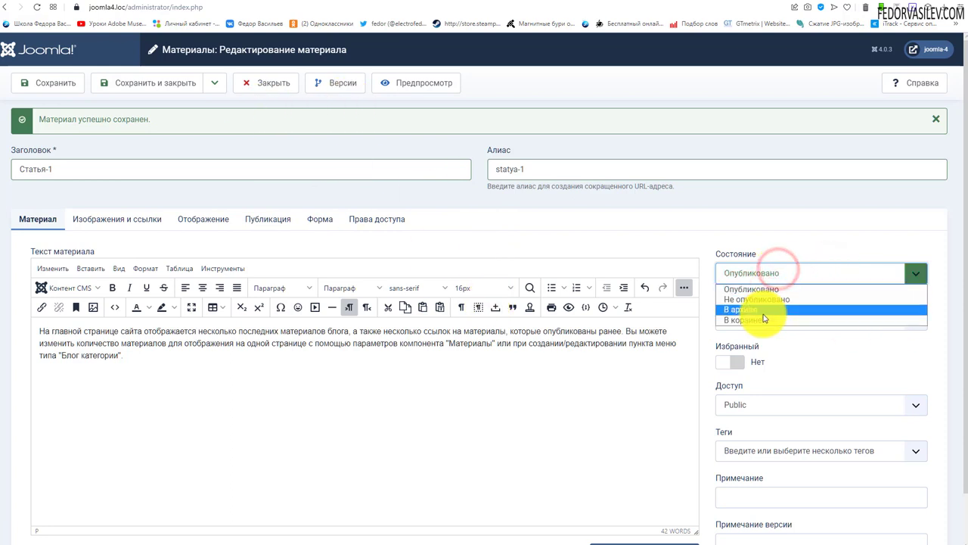
click(758, 310)
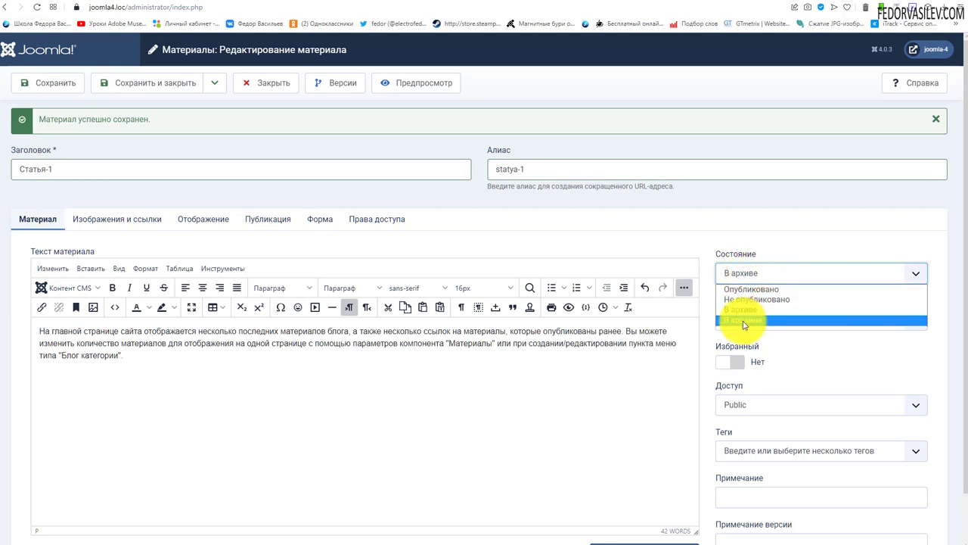
click(751, 289)
- Examine the categories available for the article without changing the selection
scroll(786, 295, down, 1)
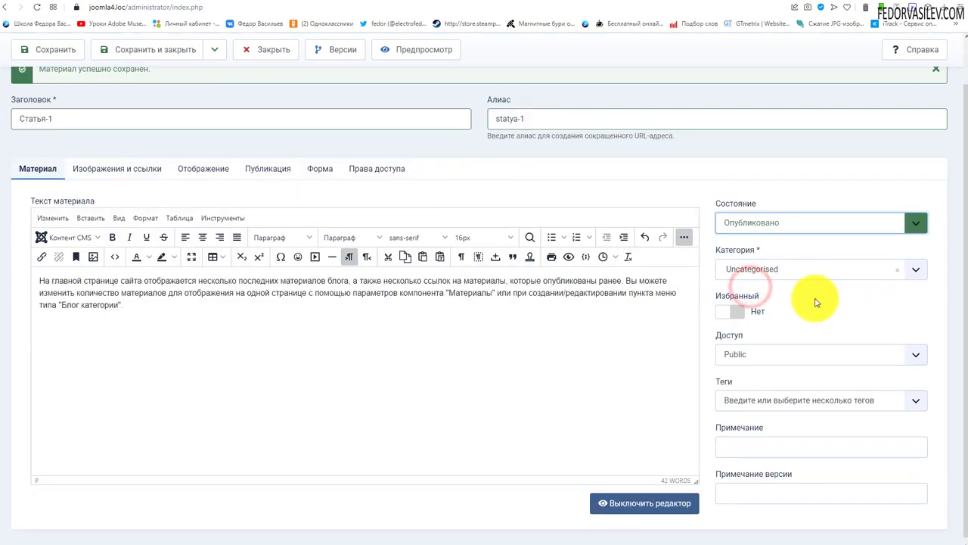
click(761, 274)
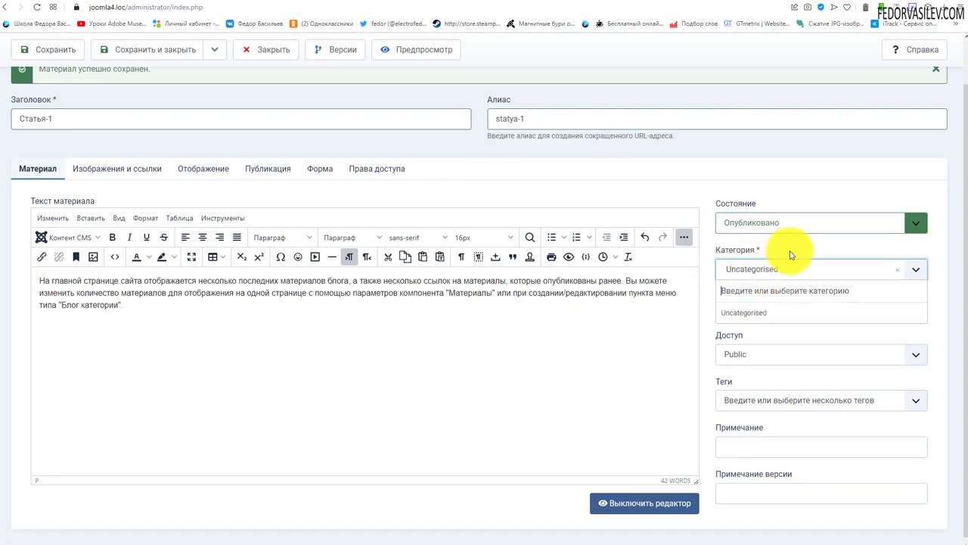
click(790, 246)
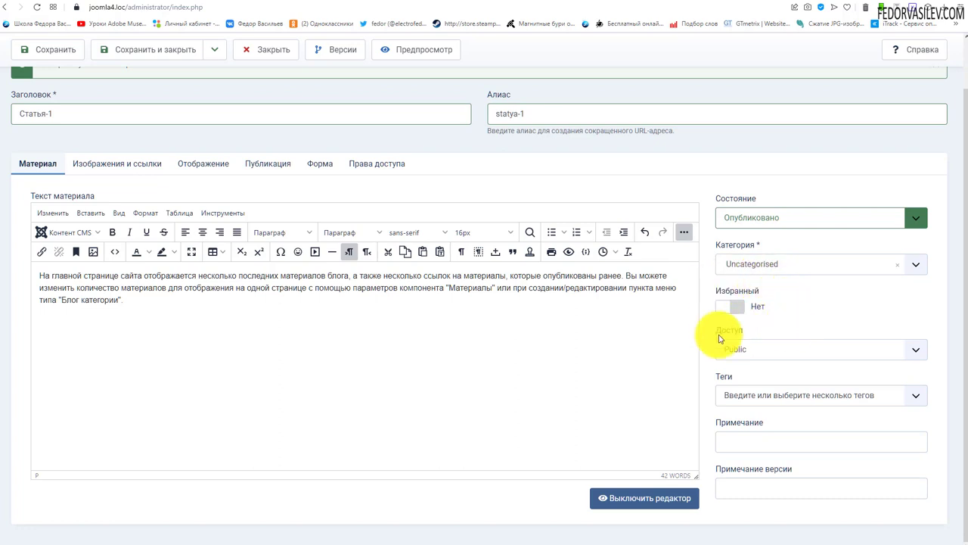
- Check the site's Главная page for the article, comparing it with the article's settings in the admin area
click(292, 10)
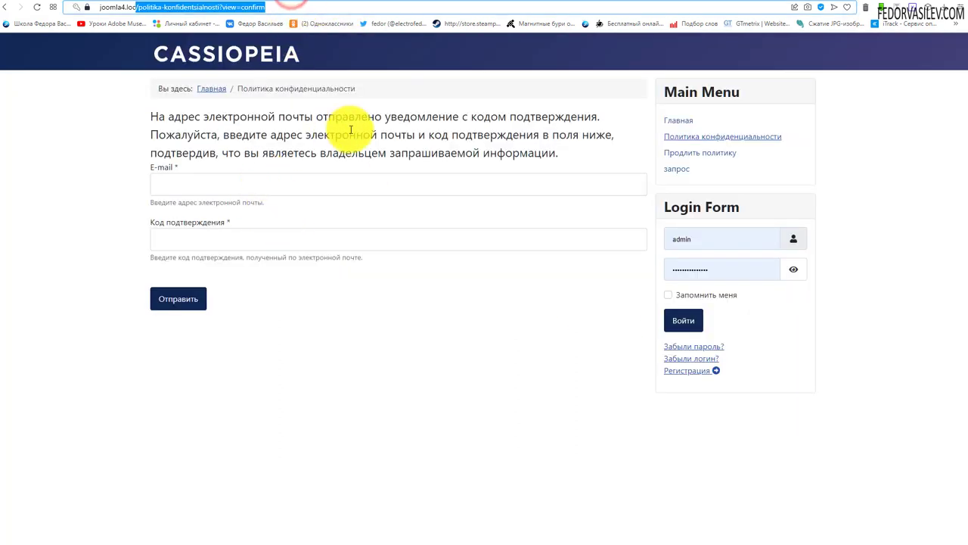
click(678, 120)
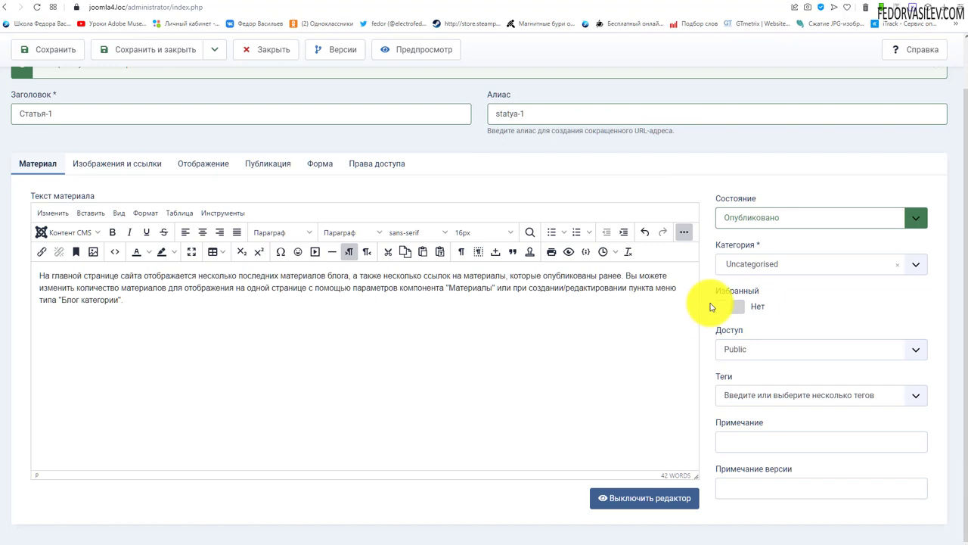
scroll(53, 178, up, 1)
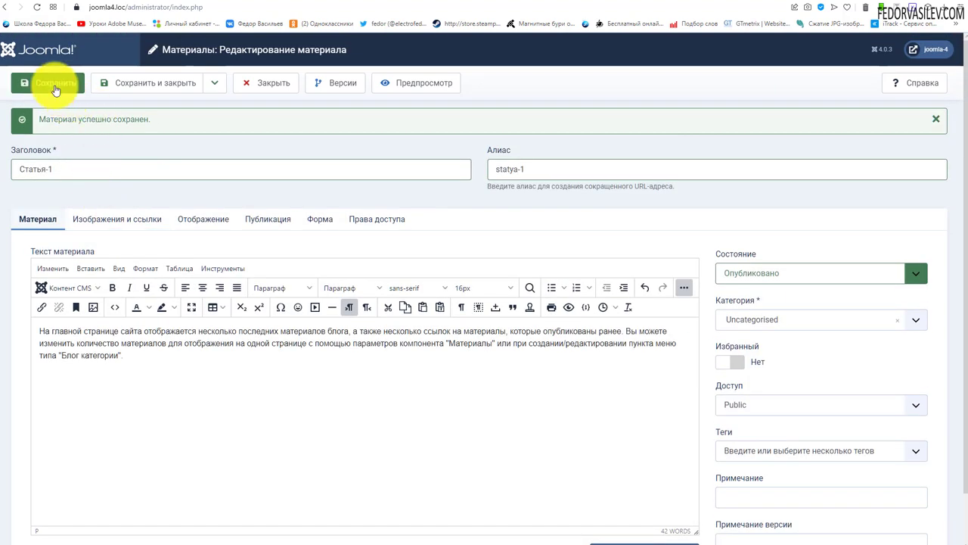
click(286, 3)
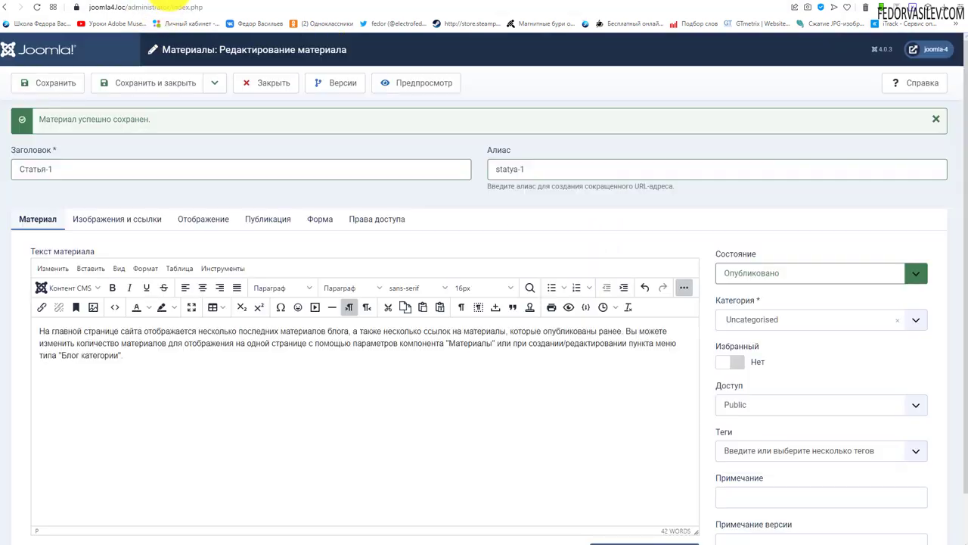
- Mark the article Статья-1 as featured by setting Избранный to Да, and save it
scroll(540, 205, down, 1)
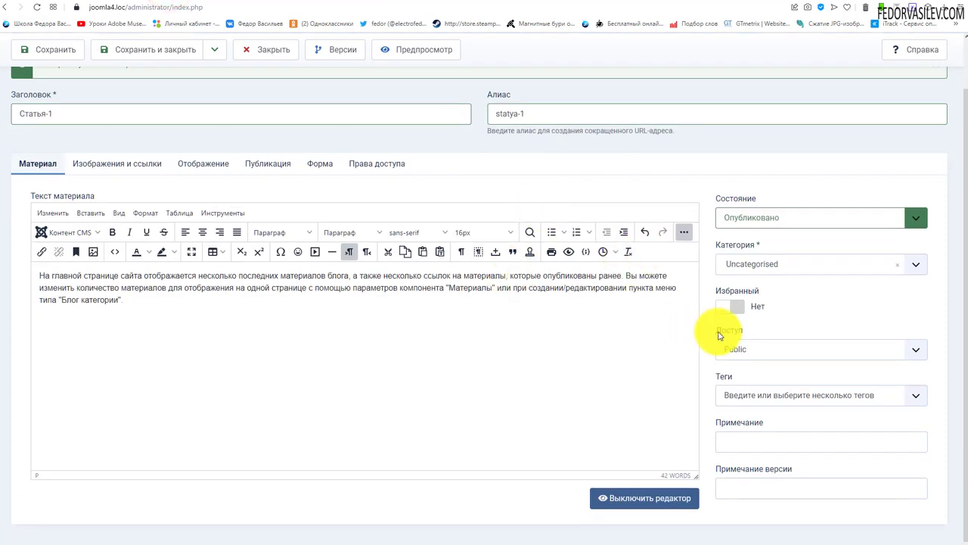
click(731, 306)
scroll(96, 157, up, 1)
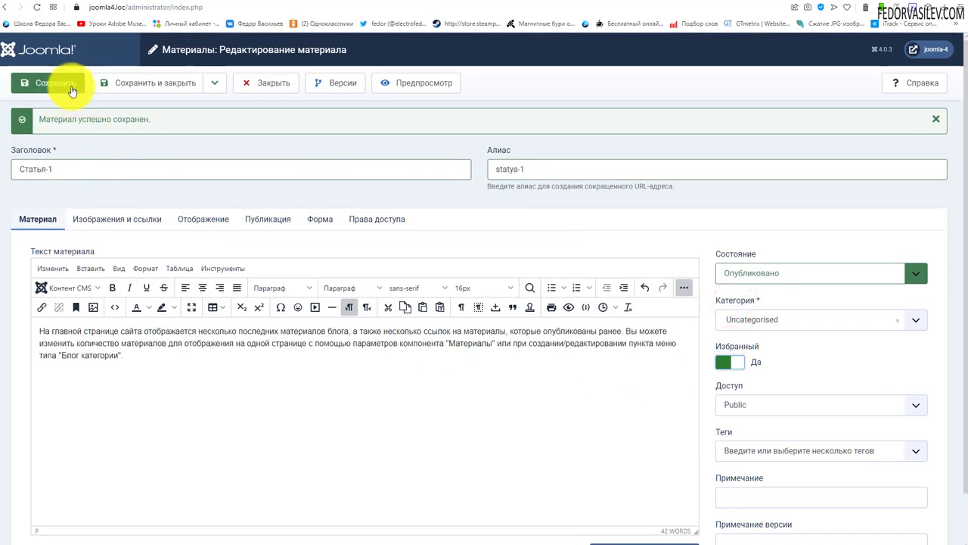
click(63, 83)
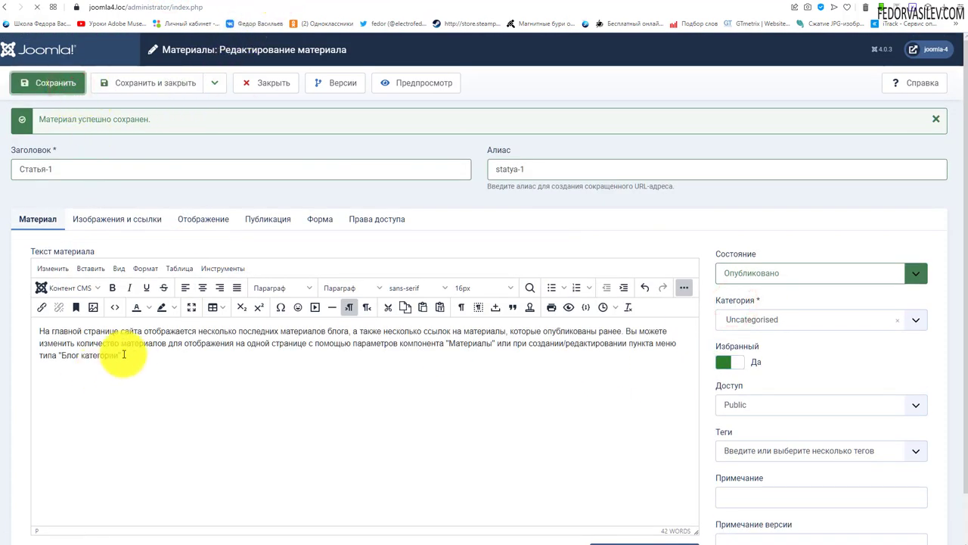
- Load the site's home page at joomla4.loc, refresh it and review how Статья-1 is displayed
click(171, 6)
text(joomla4.loc)
key(Return)
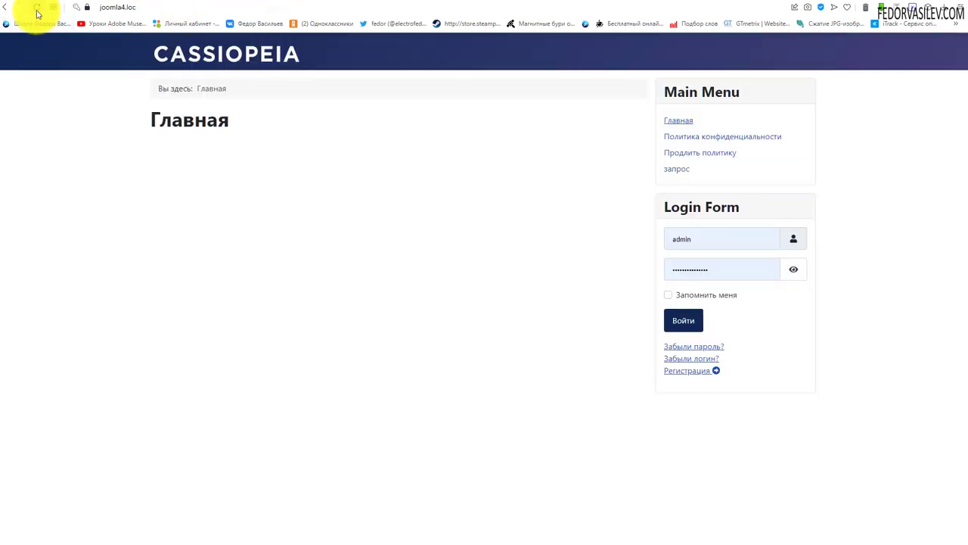
click(36, 10)
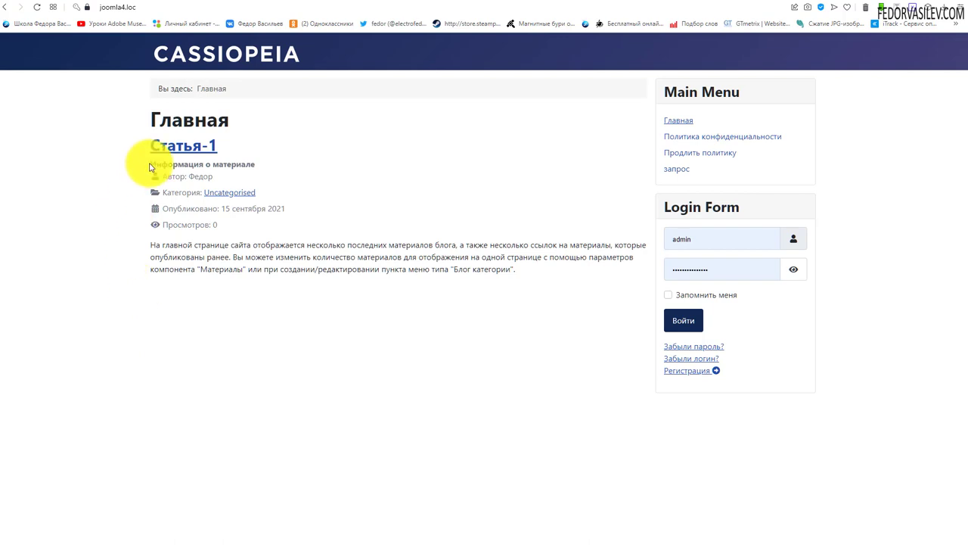
drag(218, 146, 112, 169)
drag(260, 269, 171, 171)
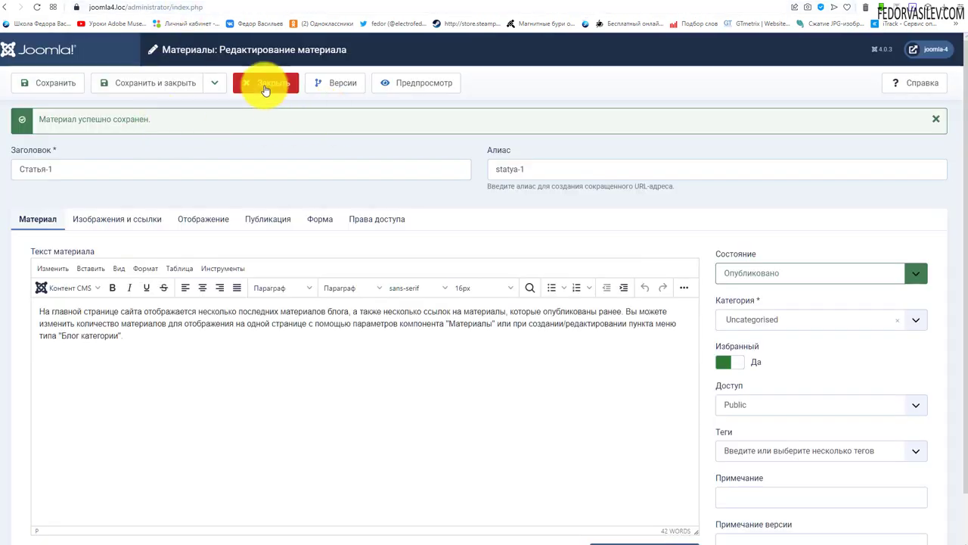
- Close the article and remove Статья-1 from the featured articles in the article list
click(265, 90)
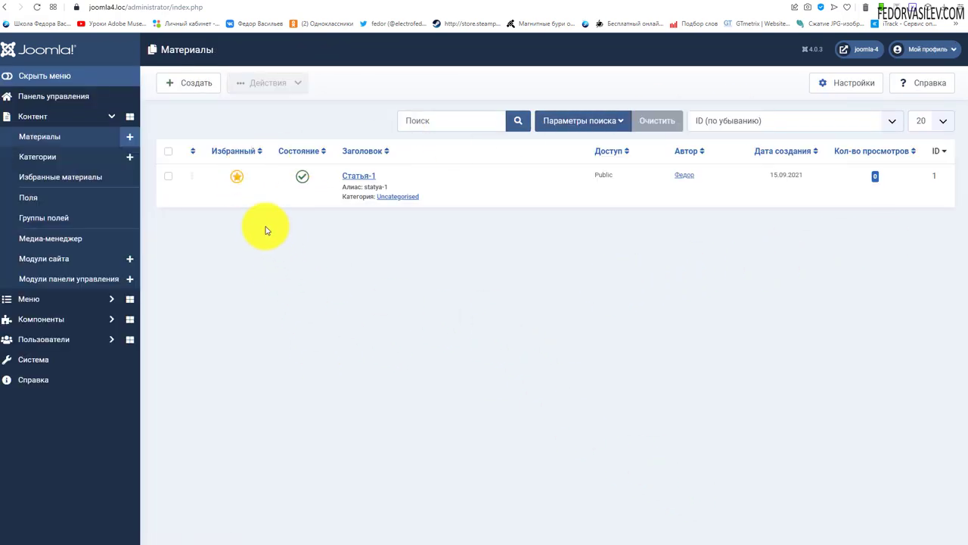
click(237, 179)
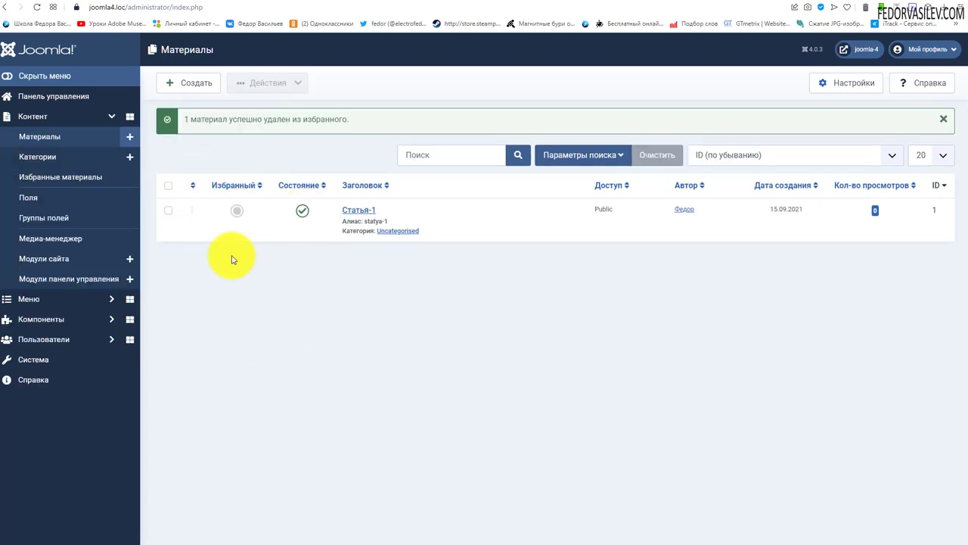
- Refresh the site's home page, check whether Статья-1 is displayed there, and return to the admin article list
click(257, 2)
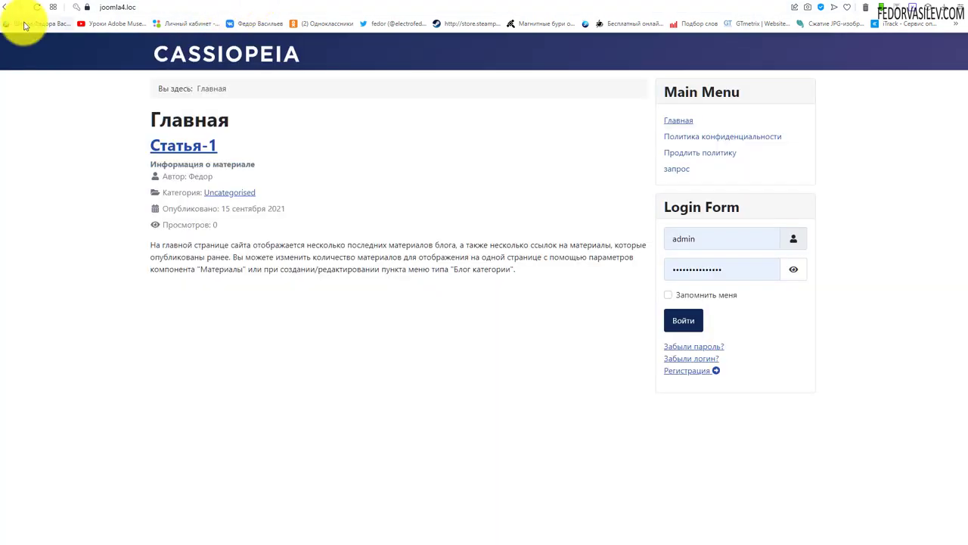
click(36, 8)
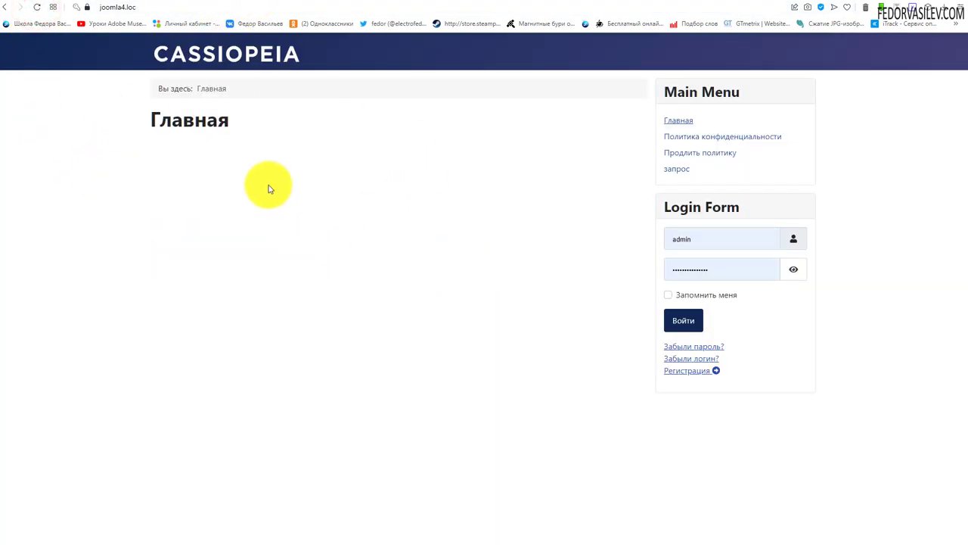
click(679, 123)
click(198, 3)
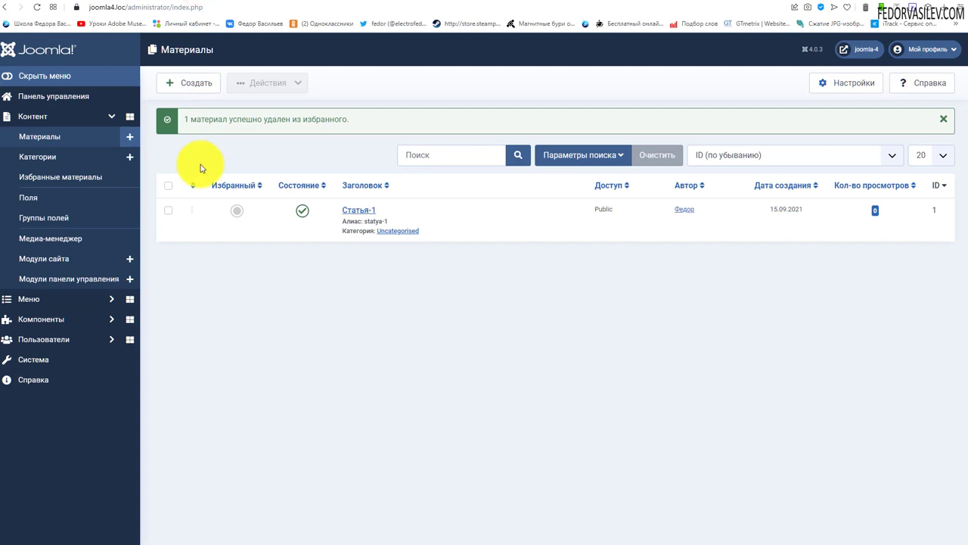
- Add Статья-1 back to the featured articles and look at the site's home page
click(235, 210)
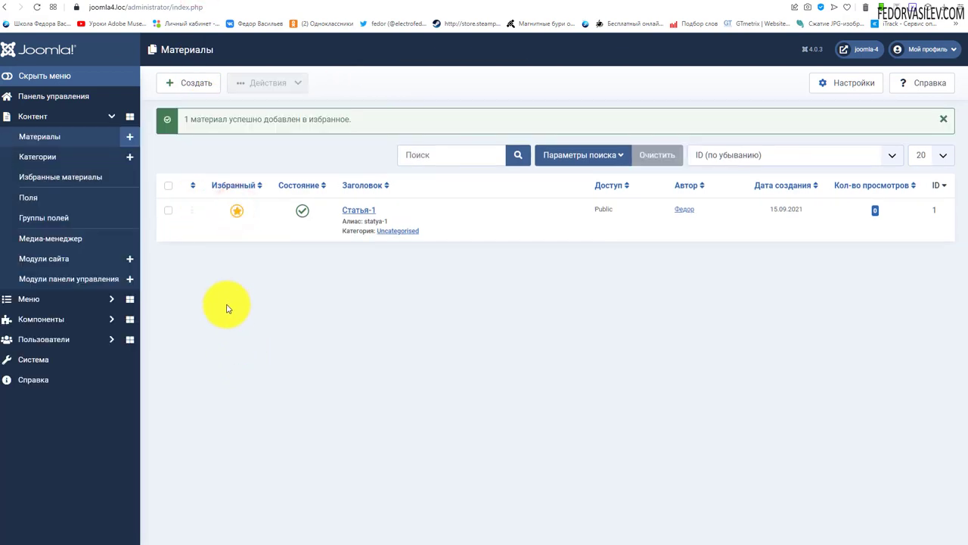
click(251, 4)
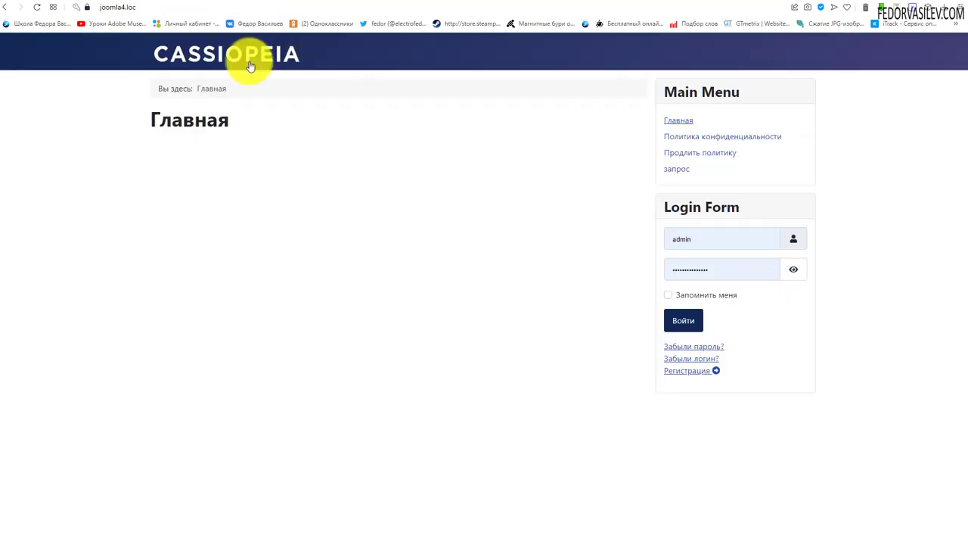
click(166, 2)
- Open Статья-1 for editing and set its access level to Registered
click(347, 209)
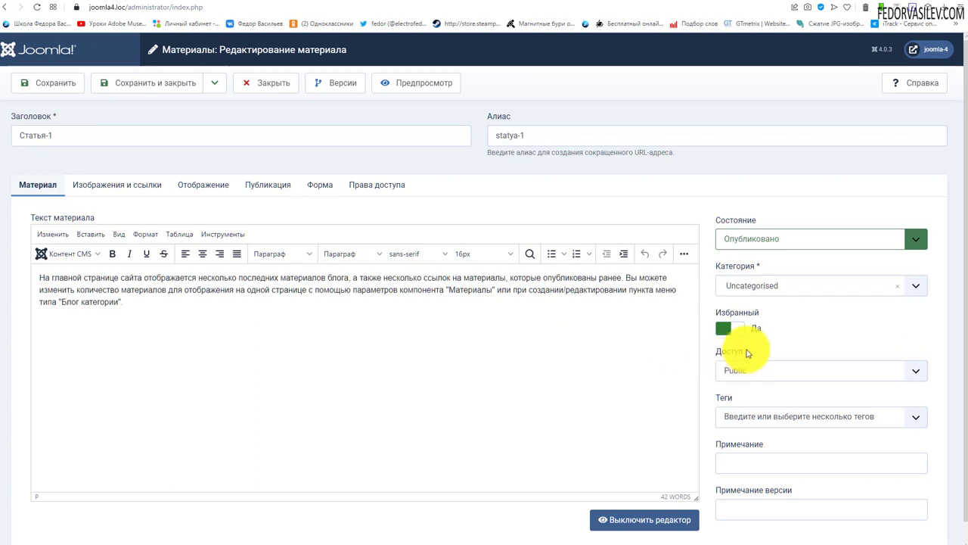
scroll(747, 353, down, 1)
click(761, 348)
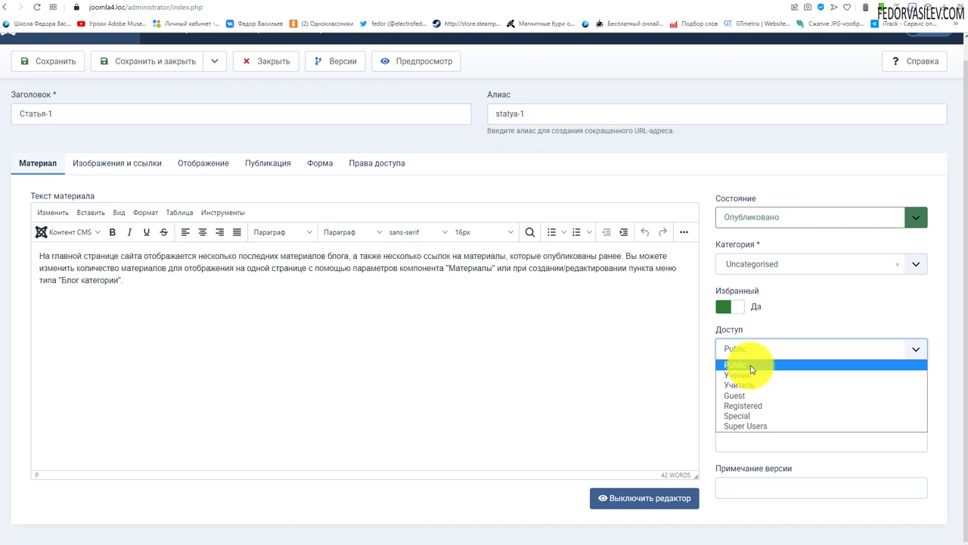
click(773, 406)
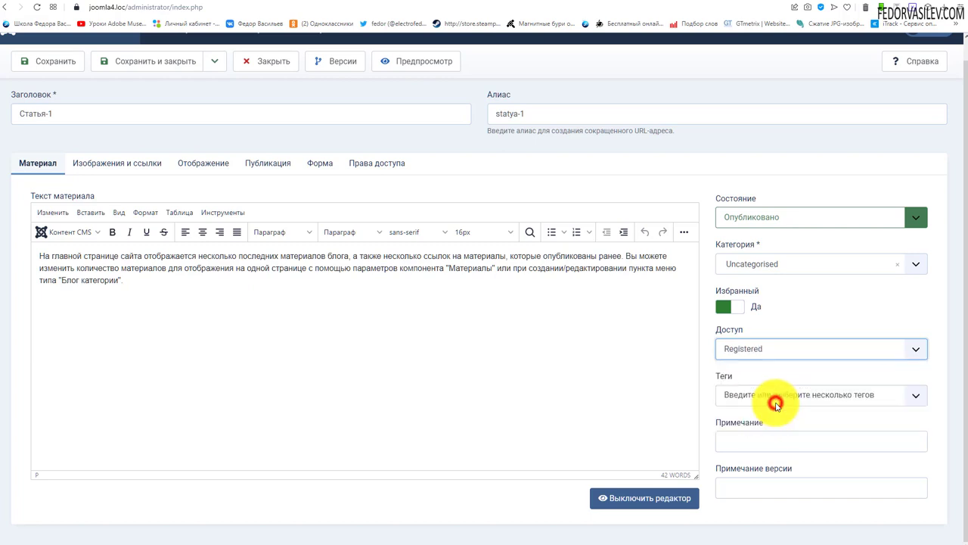
- Look at the login form on the site's home page, and set the article's access level back to Public
click(246, 2)
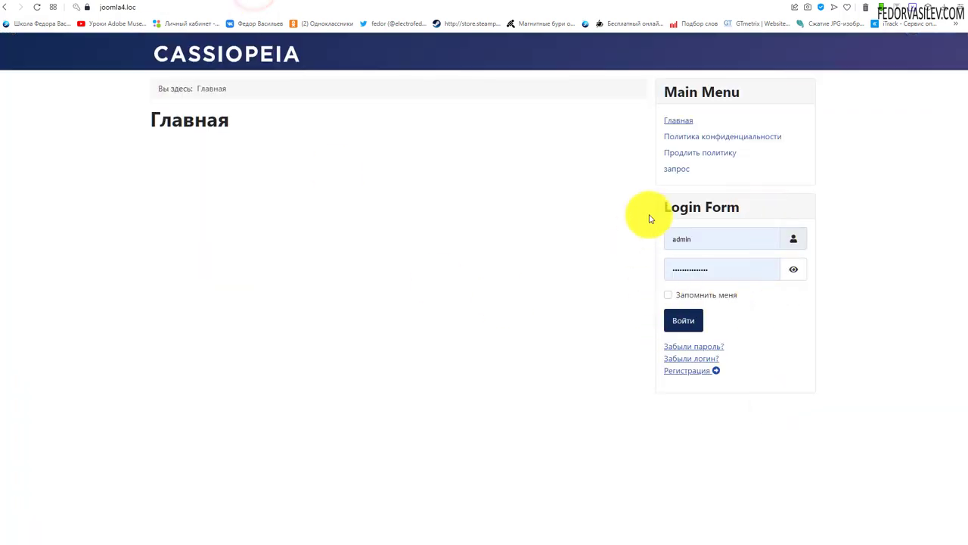
click(161, 3)
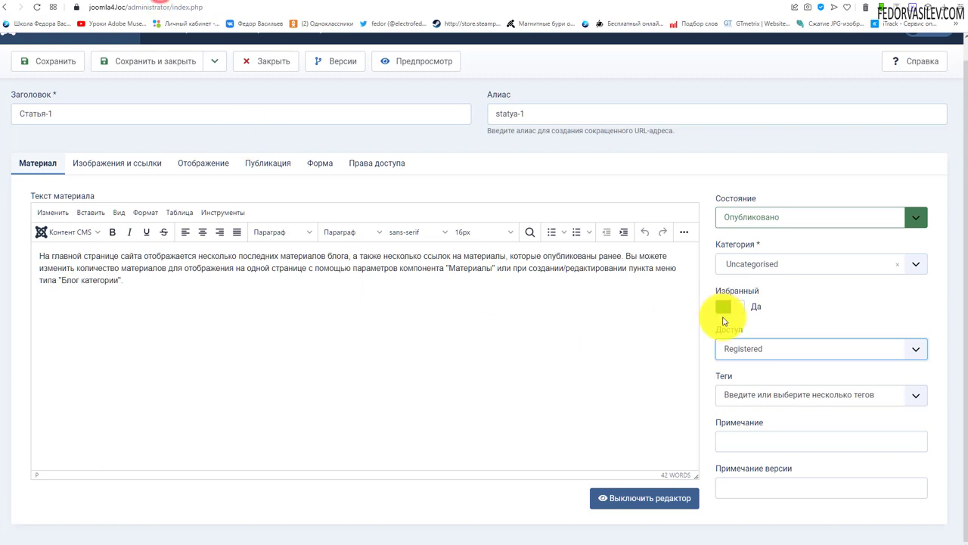
click(750, 348)
click(751, 366)
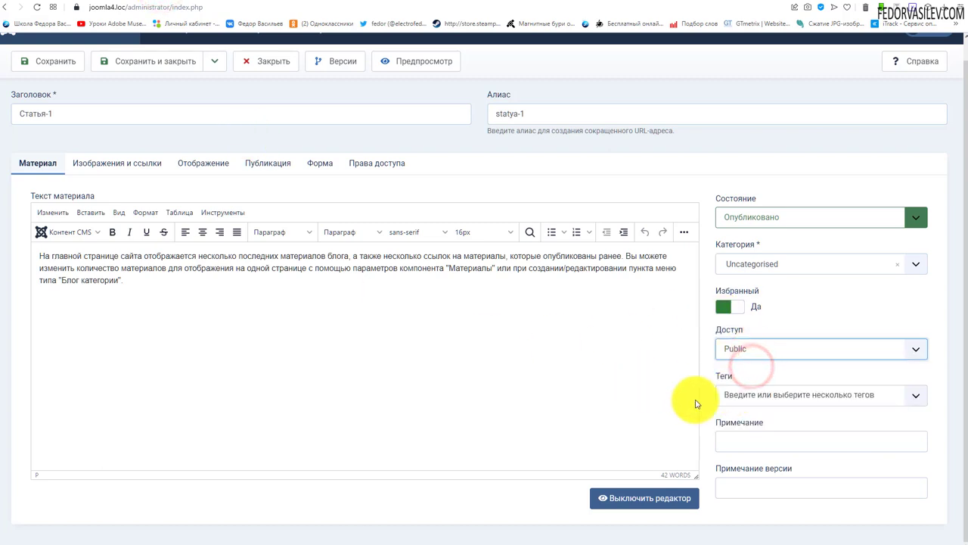
- Copy the word "Статья" from the article's title for use as a tag
click(783, 394)
click(758, 367)
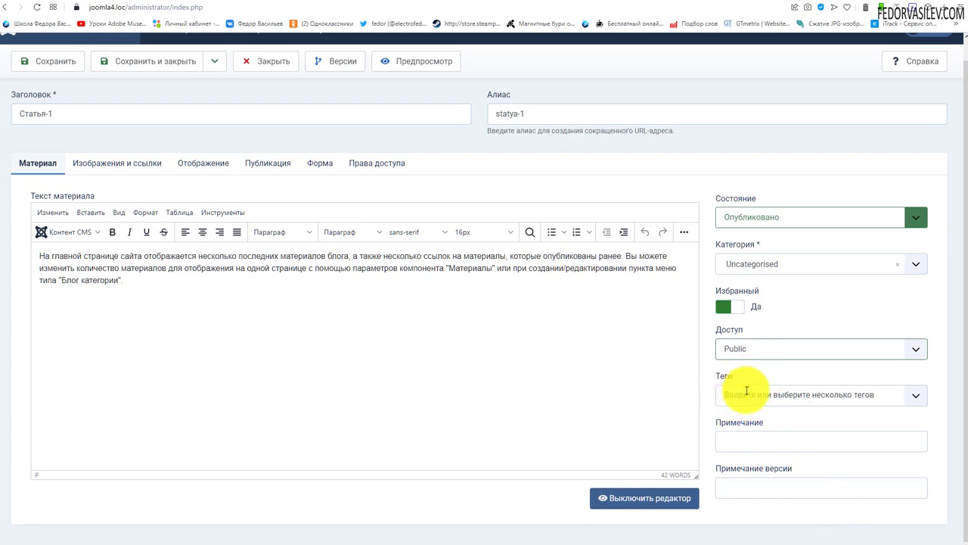
scroll(722, 405, up, 1)
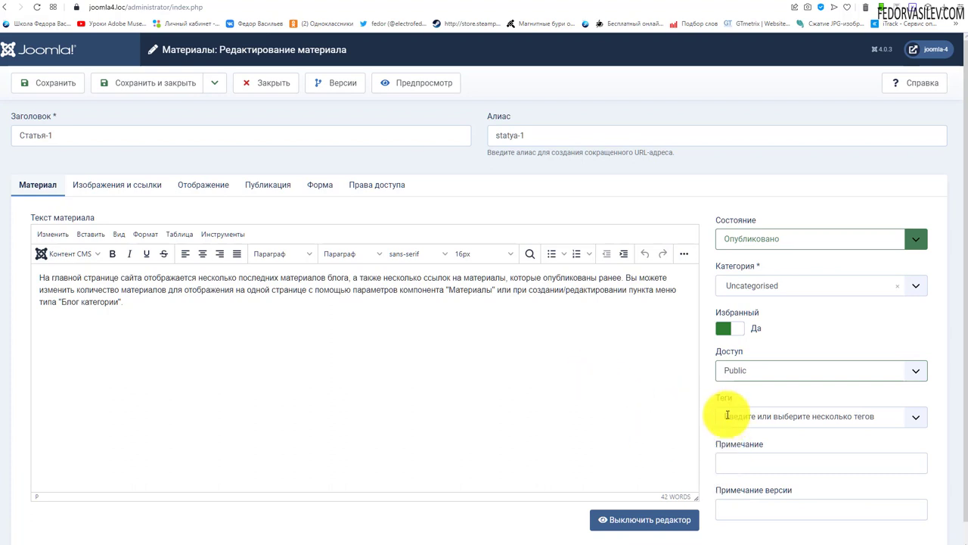
triple_click(66, 133)
click(37, 135)
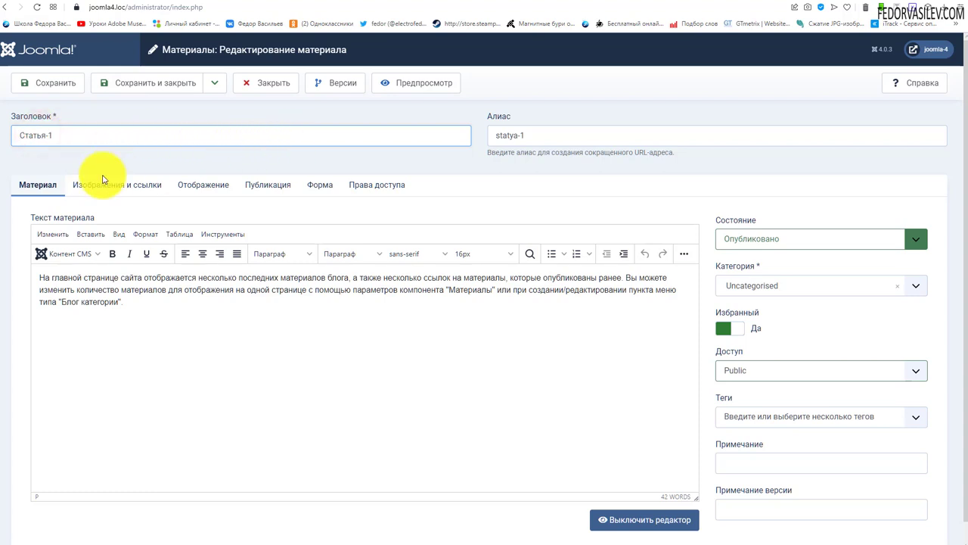
double_click(46, 133)
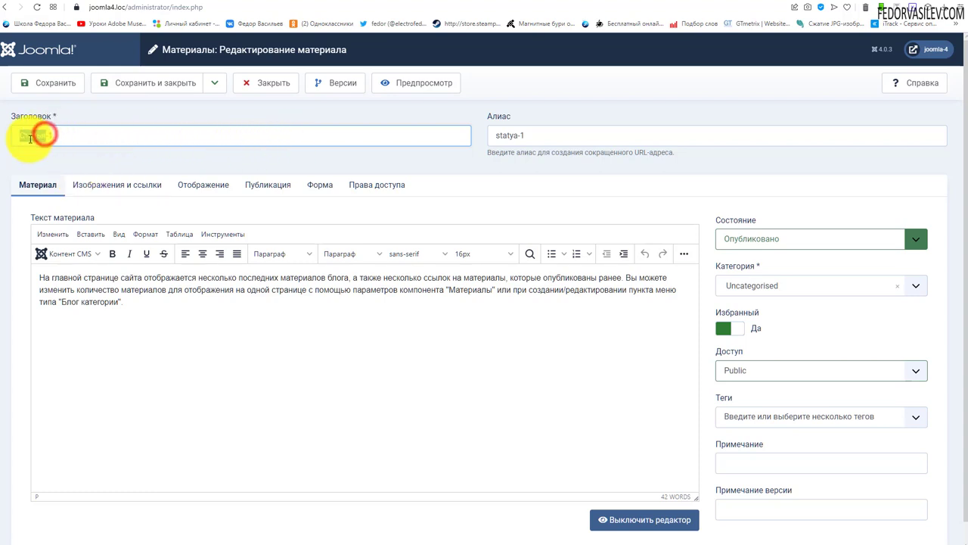
right_click(39, 134)
click(50, 180)
scroll(727, 325, down, 1)
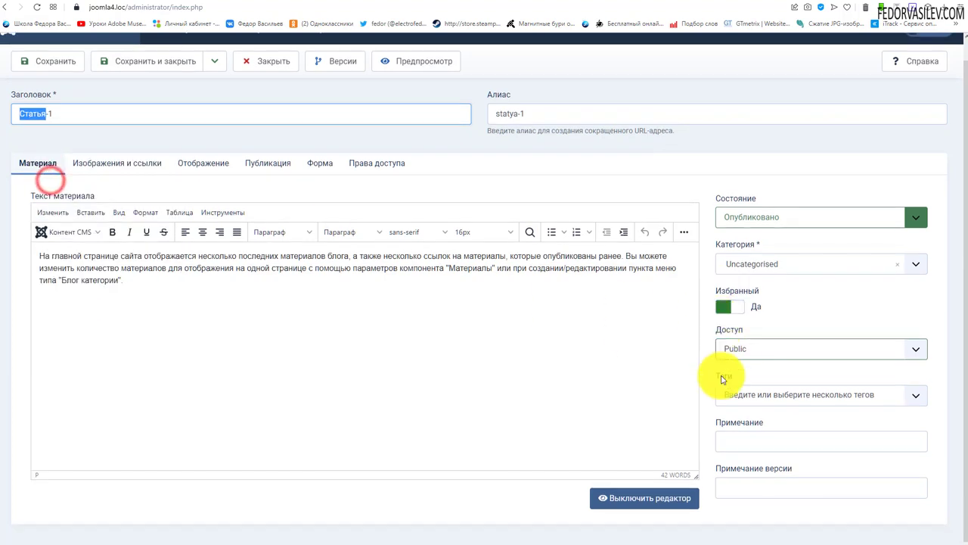
- Paste "Статья" as a new tag for the article and save the article
right_click(735, 393)
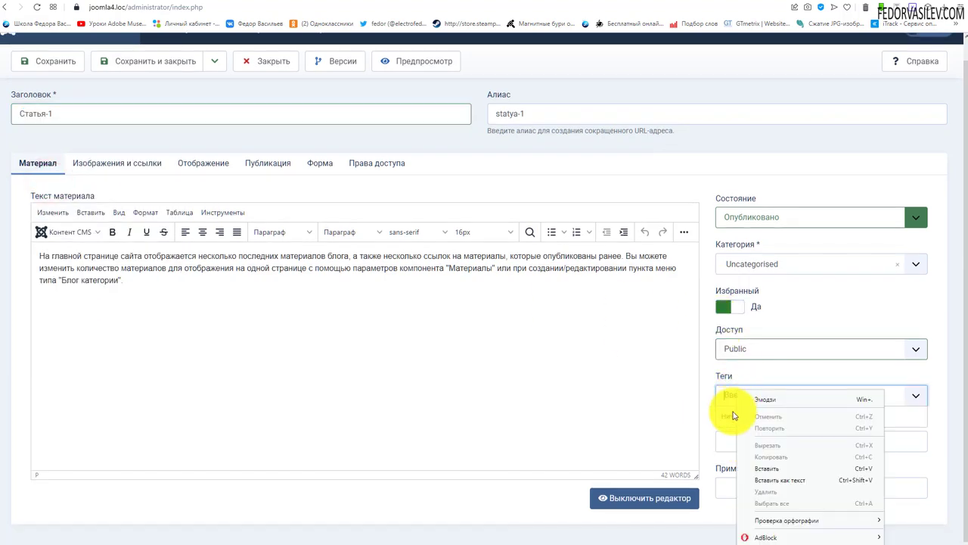
click(765, 468)
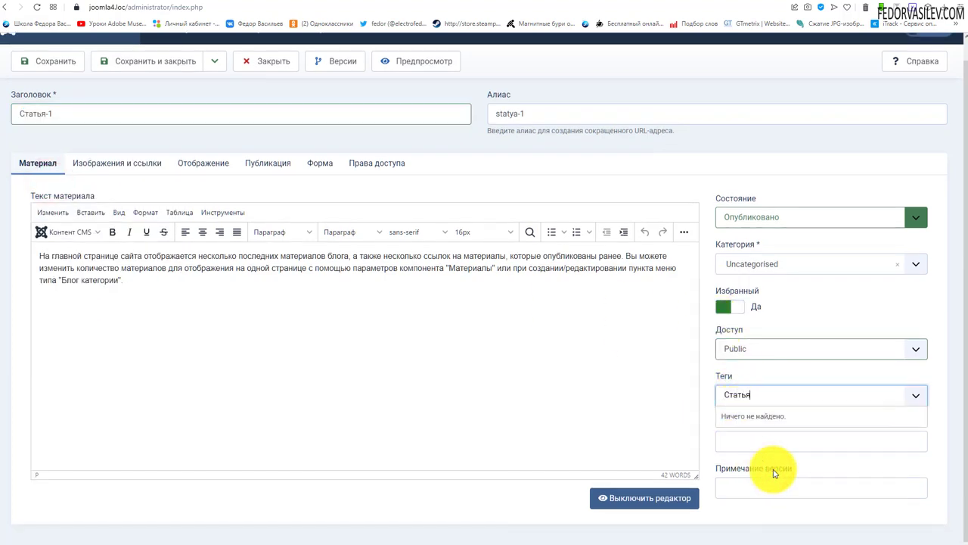
key(Return)
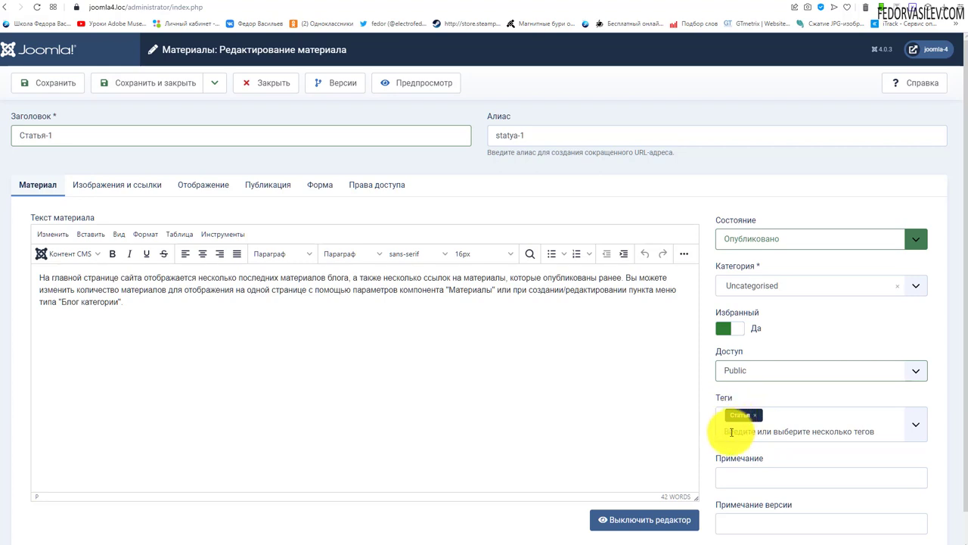
click(731, 431)
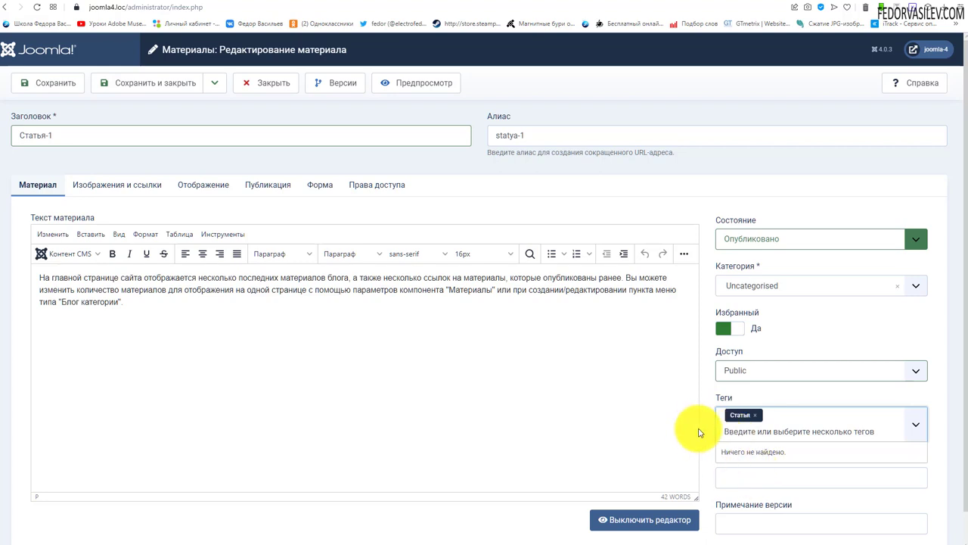
click(781, 399)
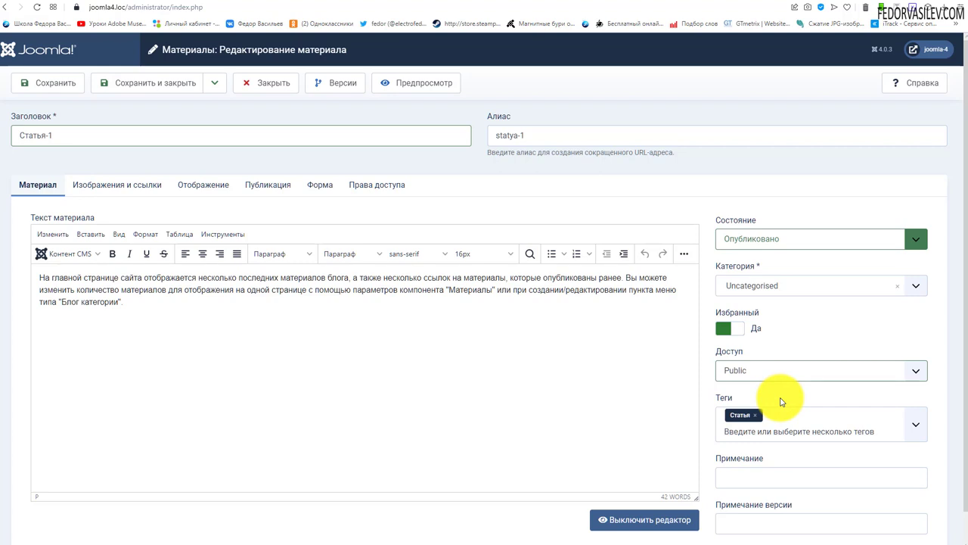
click(22, 81)
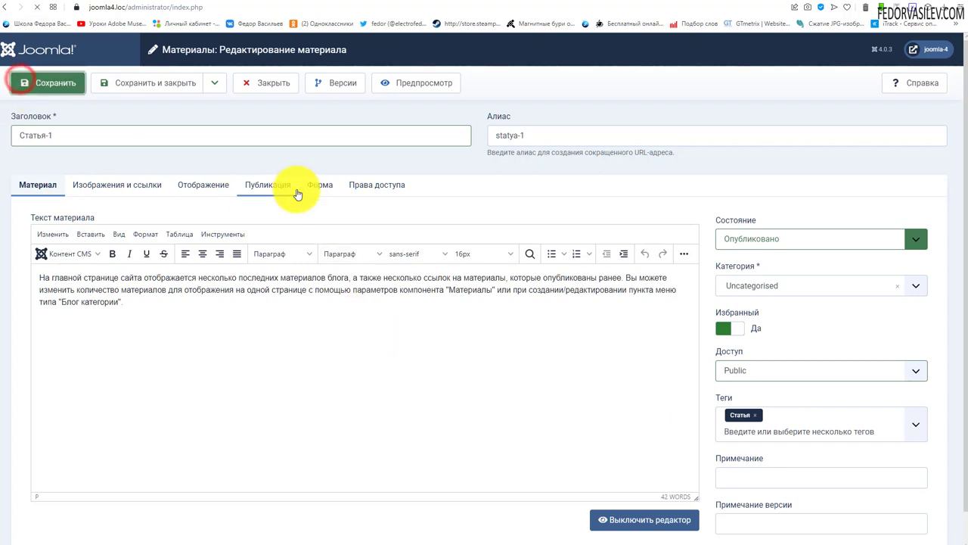
- Refresh the site's home page and open the Статья tag shown under the article
click(255, 3)
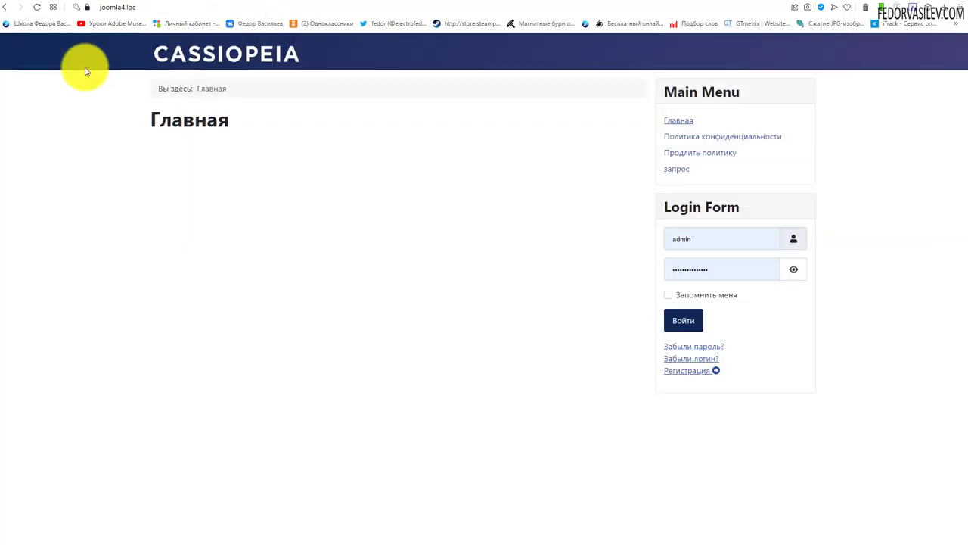
click(37, 8)
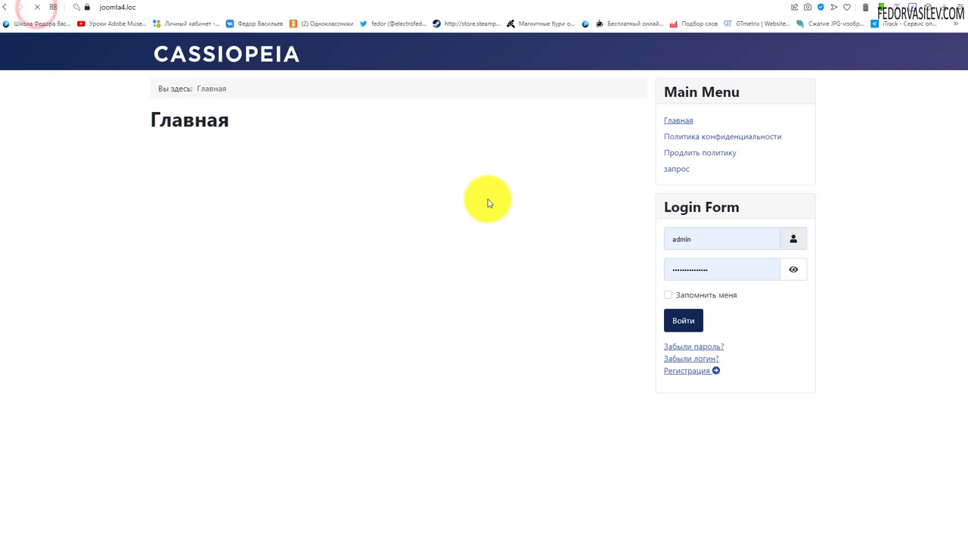
click(157, 261)
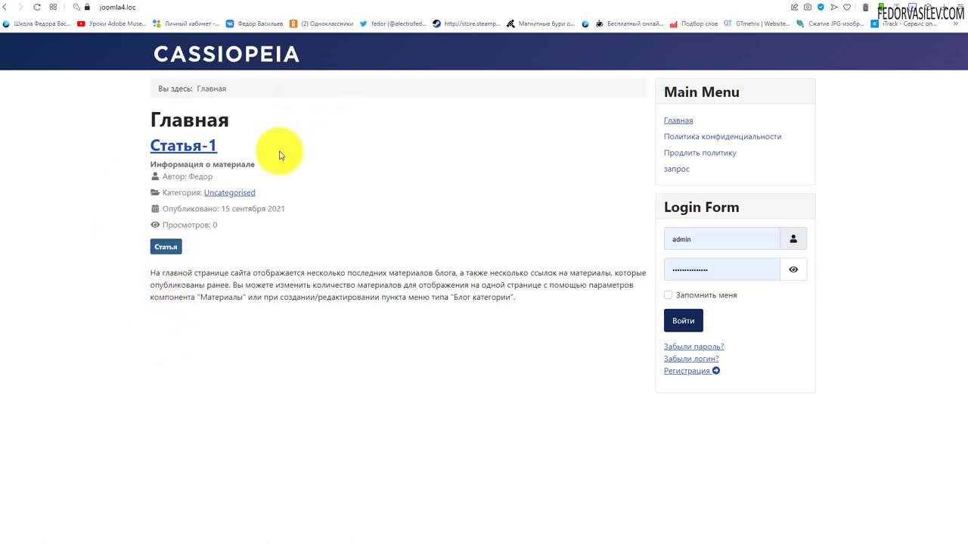
click(162, 249)
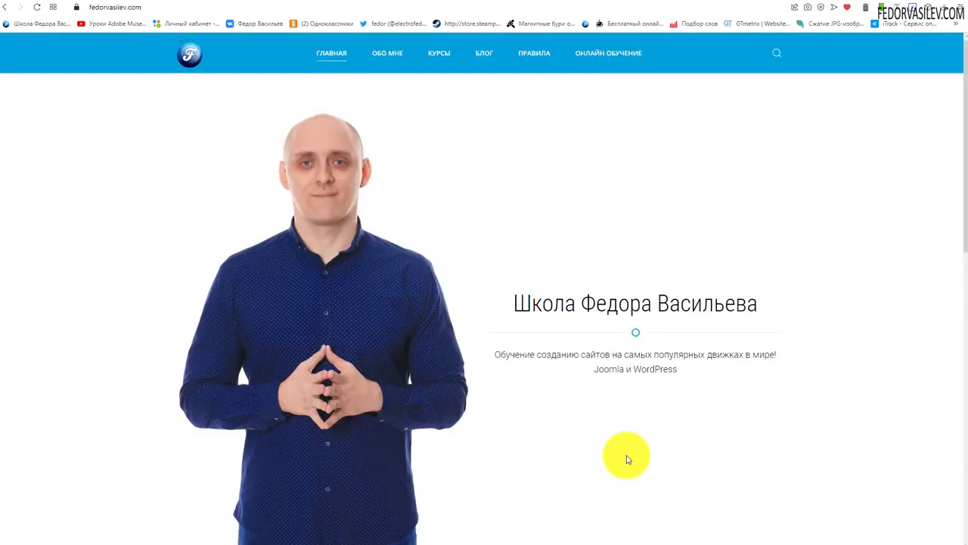
- Open the Joomla category in the school site's blog and examine the tags under the Joomla 4 lessons 31-35 article
click(484, 55)
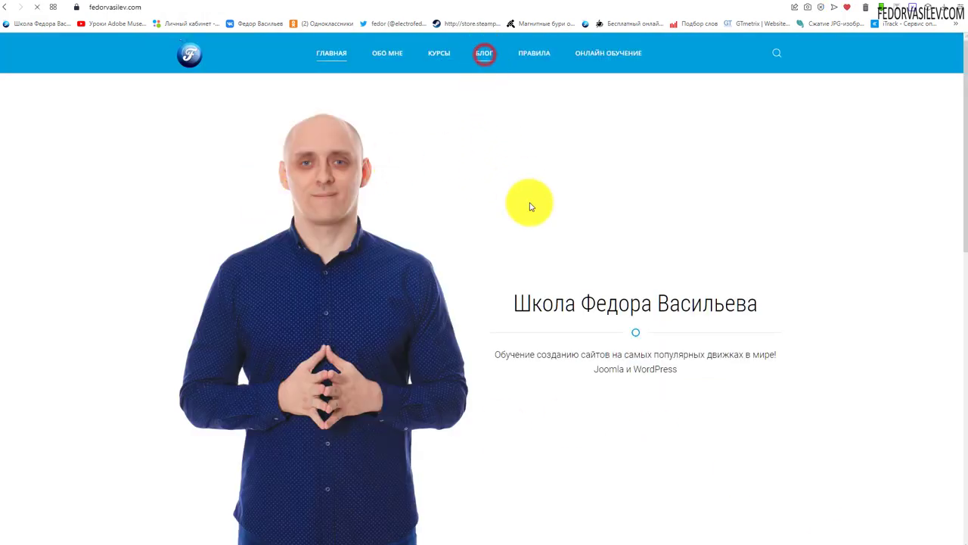
click(196, 225)
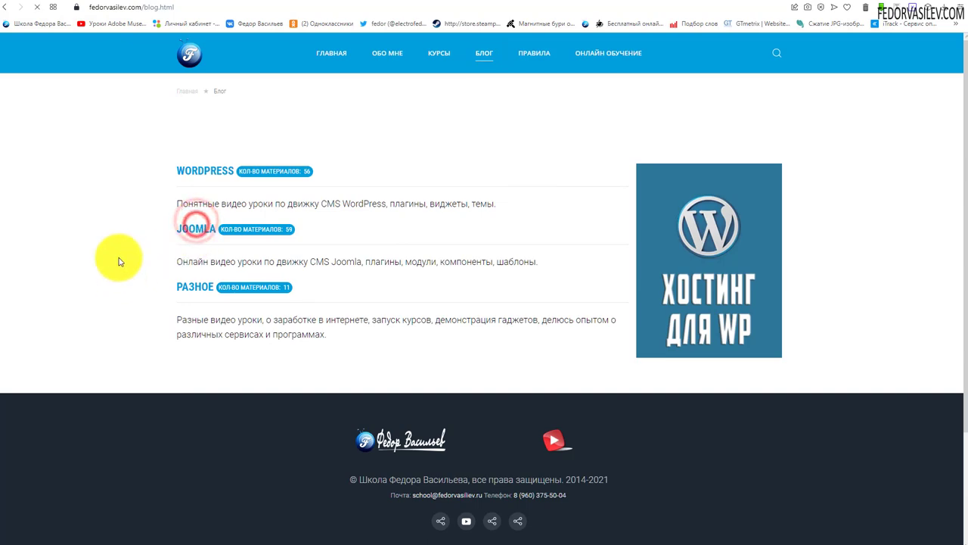
scroll(136, 243, down, 5)
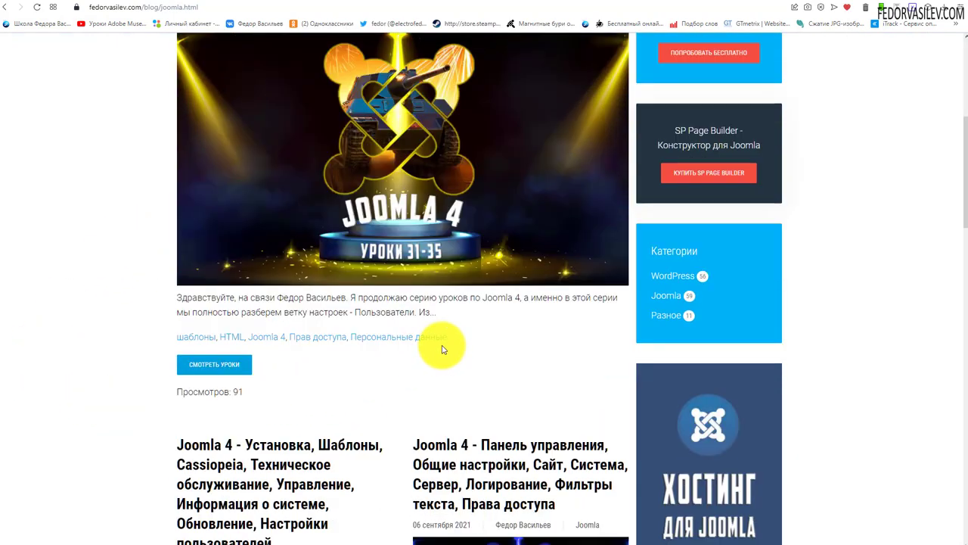
drag(457, 338, 126, 320)
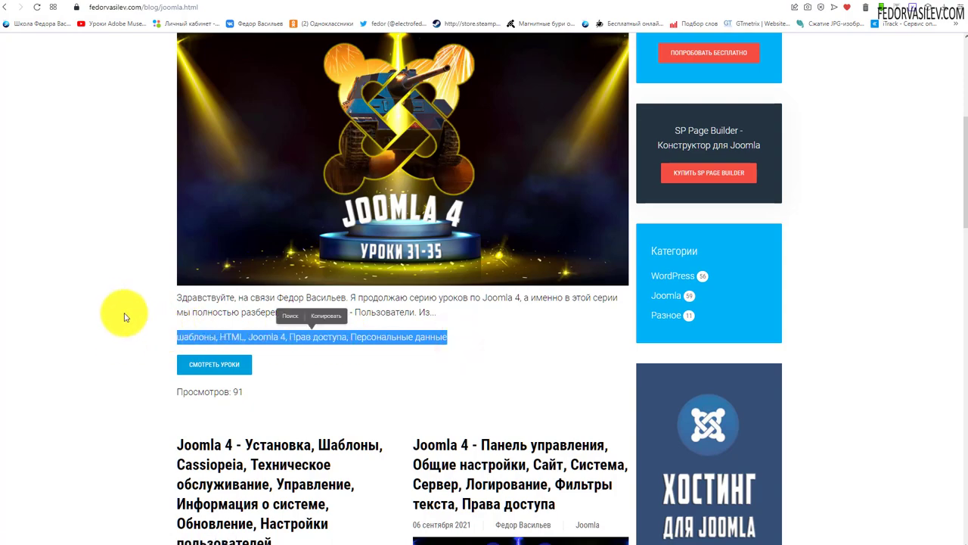
- Search the school site for Gridbox and examine the results and the tag search block above them
scroll(127, 308, up, 5)
click(779, 52)
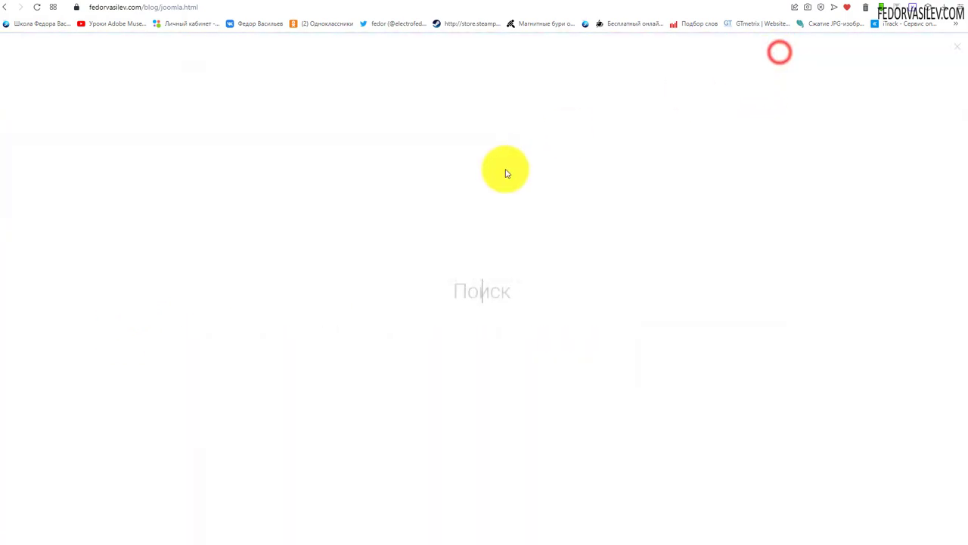
click(397, 329)
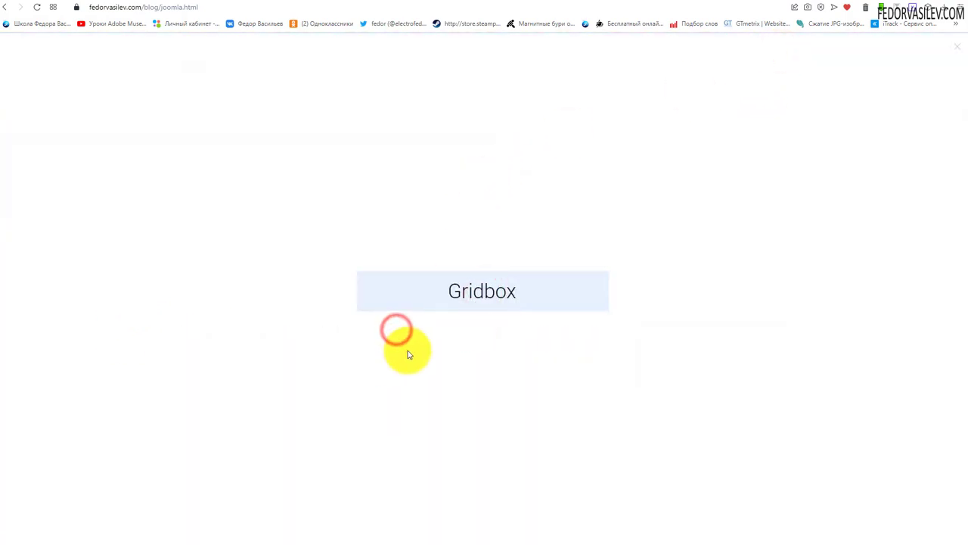
scroll(400, 345, down, 6)
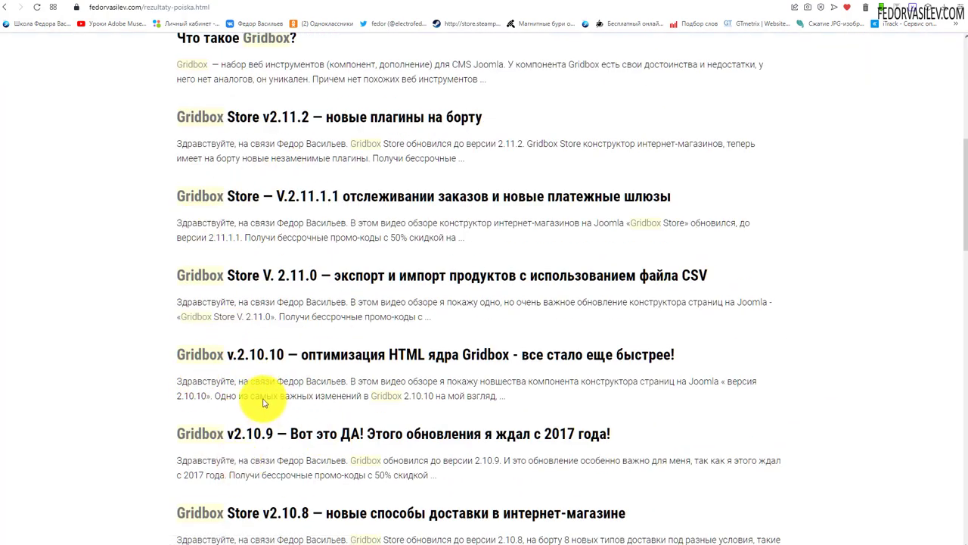
scroll(260, 396, down, 2)
scroll(250, 361, up, 5)
scroll(242, 385, up, 3)
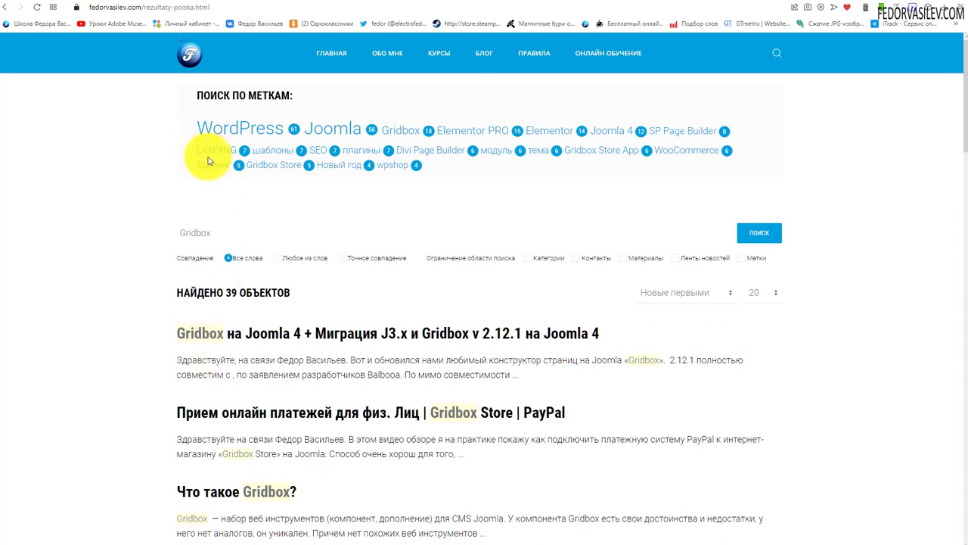
drag(208, 95, 306, 98)
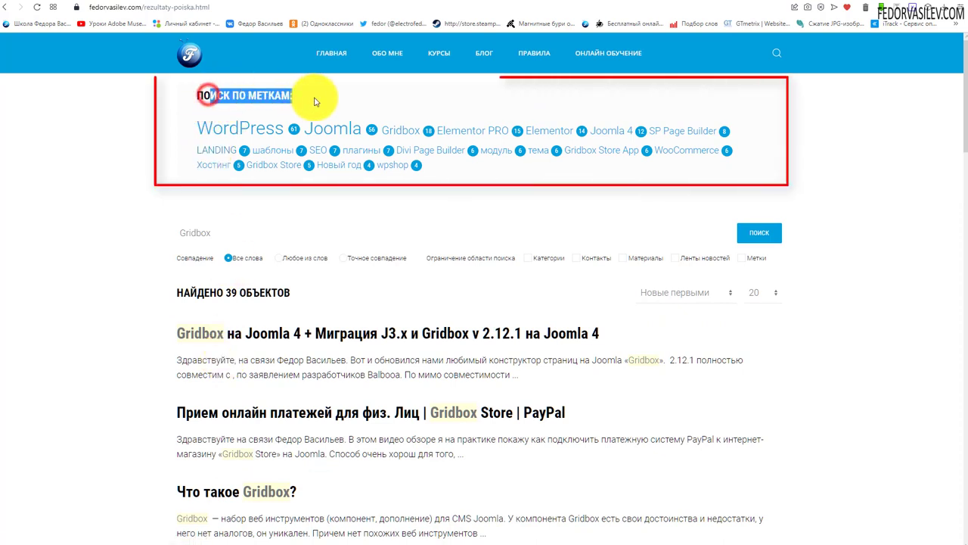
click(327, 192)
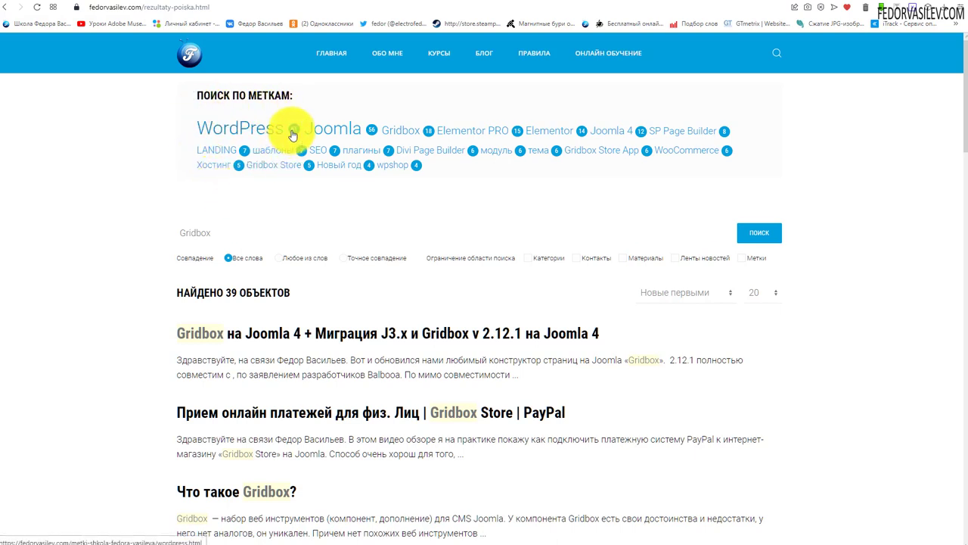
- Open the Joomla tag and browse its article listing, including page 2
click(331, 132)
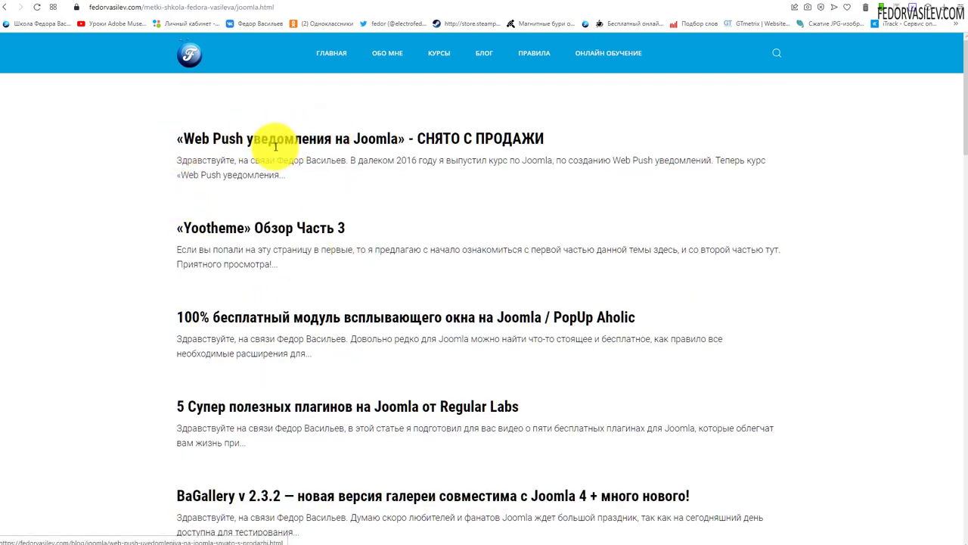
scroll(275, 146, down, 20)
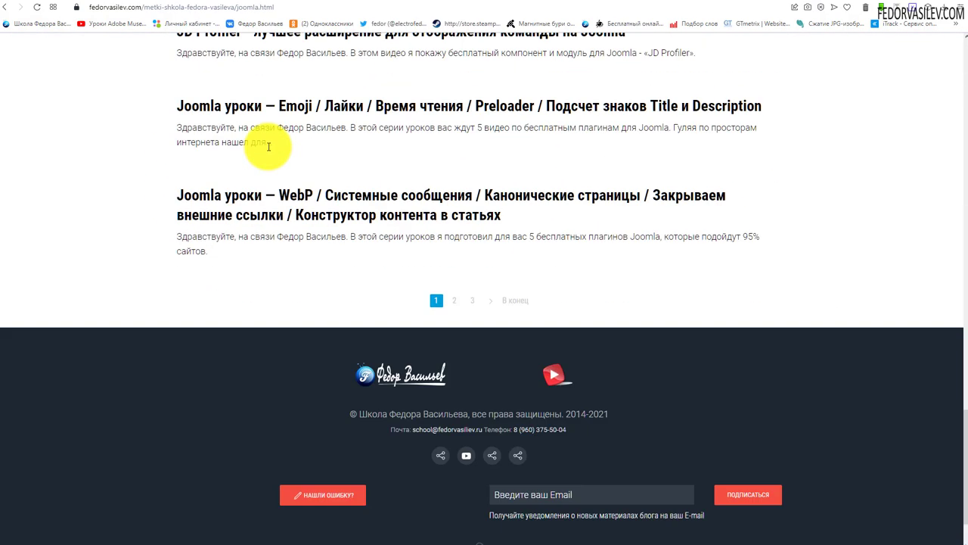
click(454, 300)
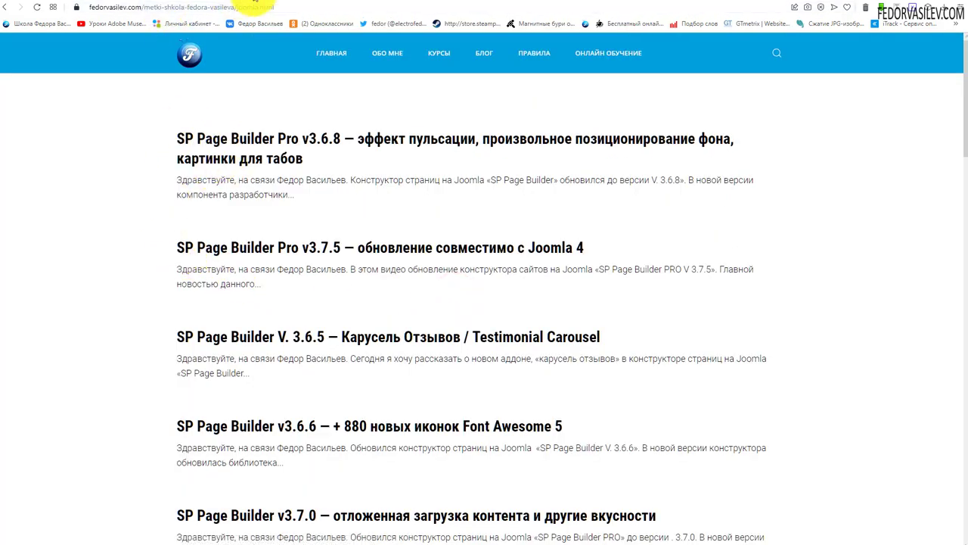
scroll(280, 335, down, 8)
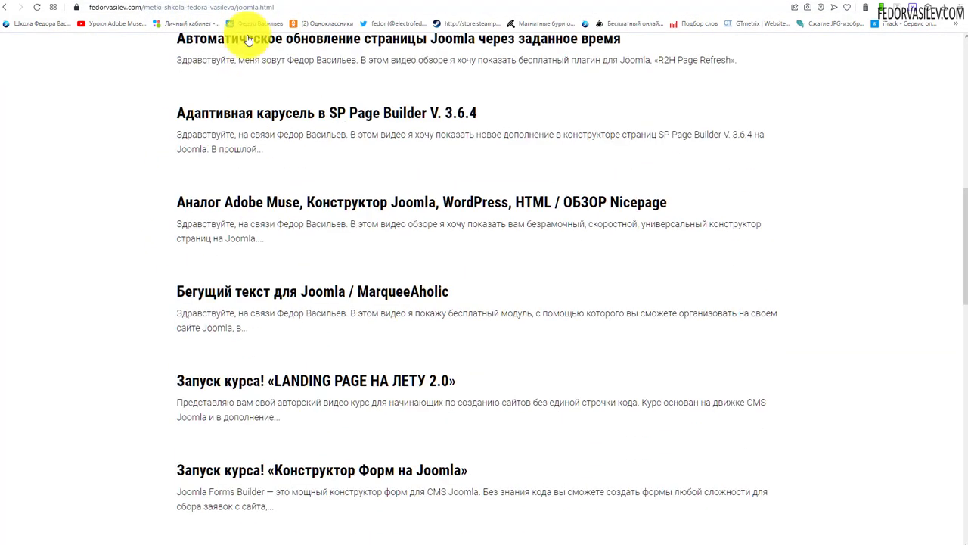
- Return to the Статья-1 editing page in the Joomla admin and check its tags field
click(282, 2)
click(193, 4)
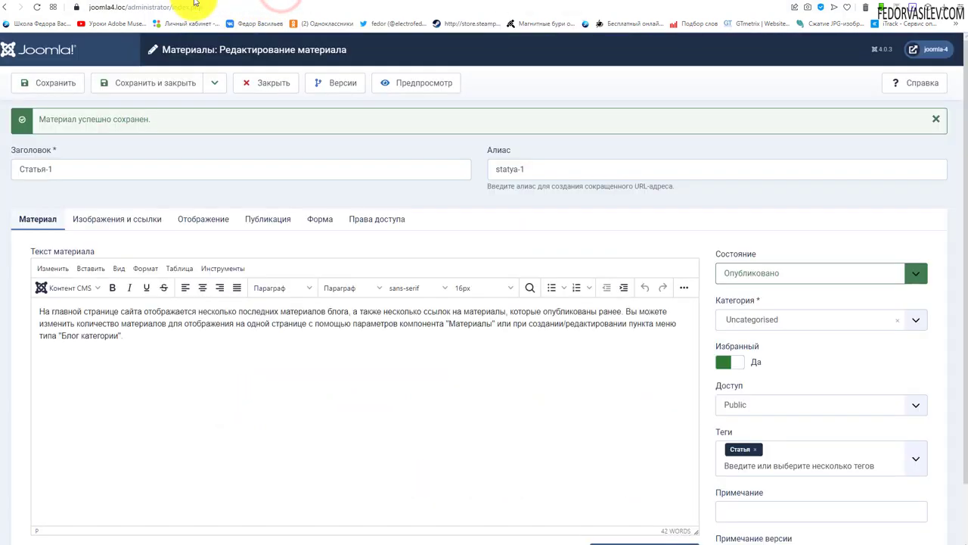
scroll(537, 265, down, 2)
click(728, 392)
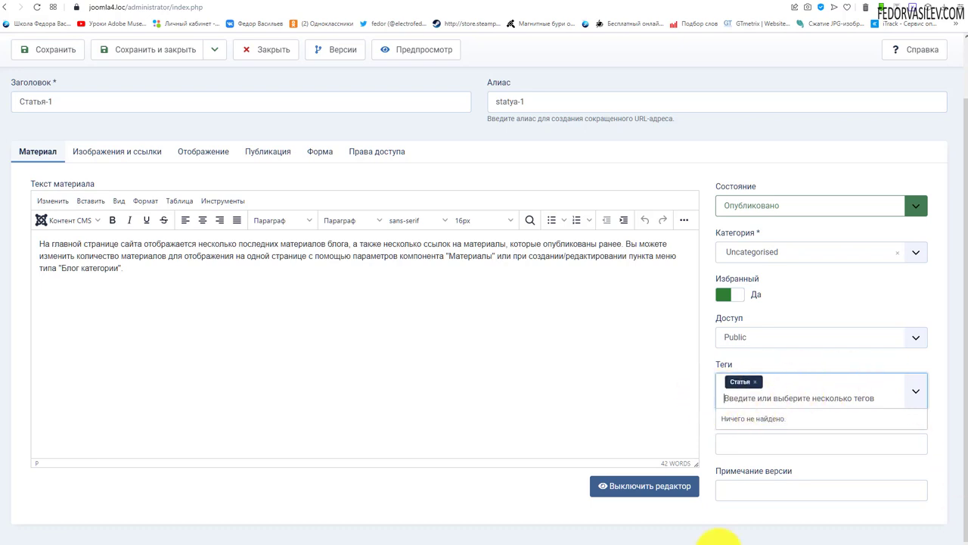
click(714, 367)
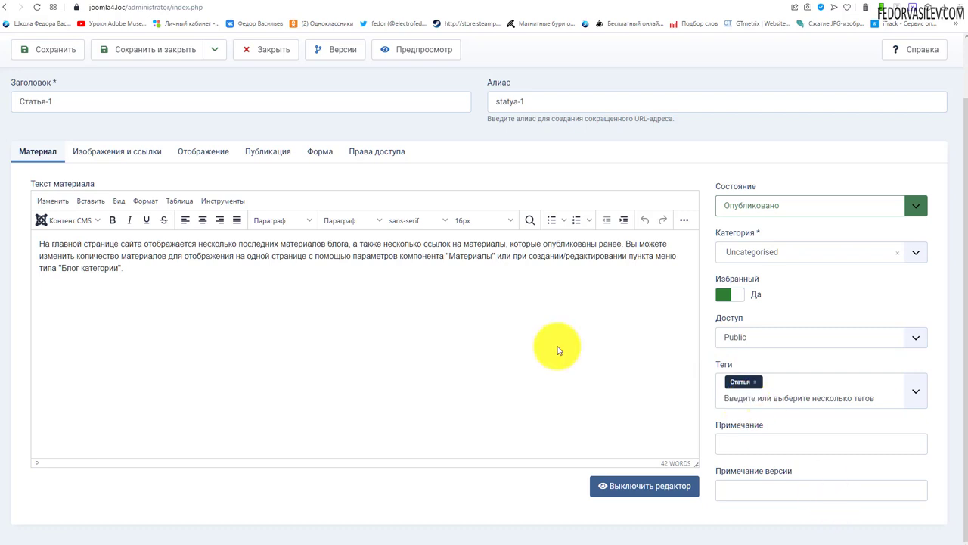
- Set the article's note to "тест-1", then save and close it to check the note in the article list
click(744, 447)
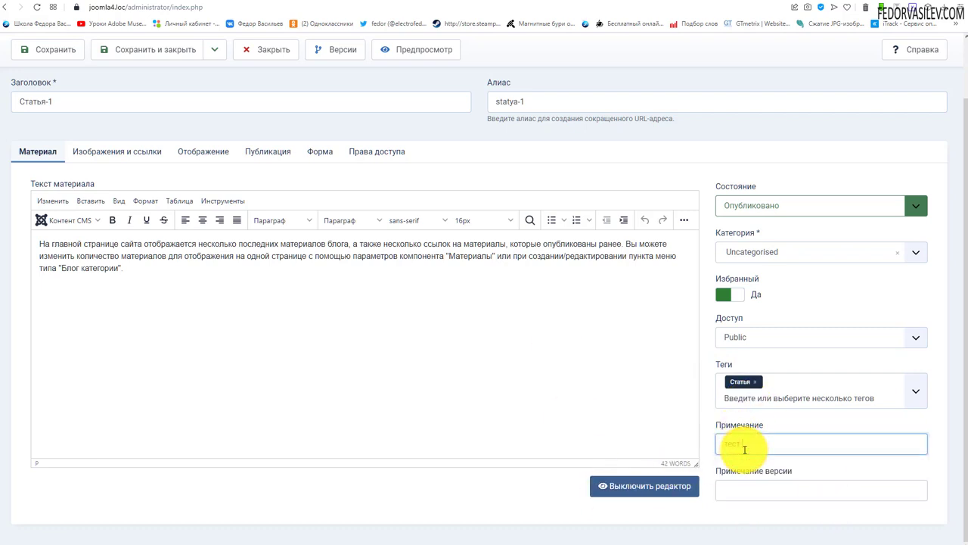
click(159, 58)
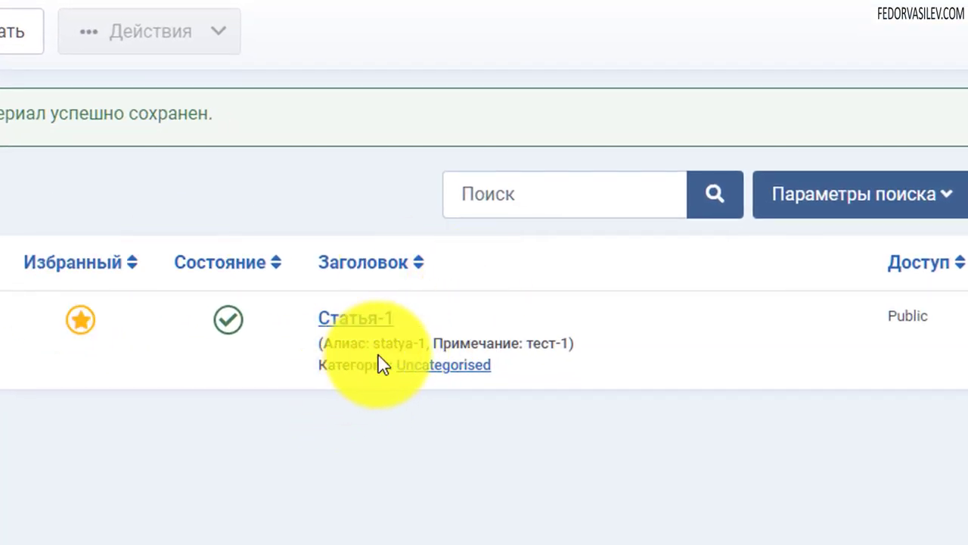
drag(348, 345, 421, 341)
click(493, 516)
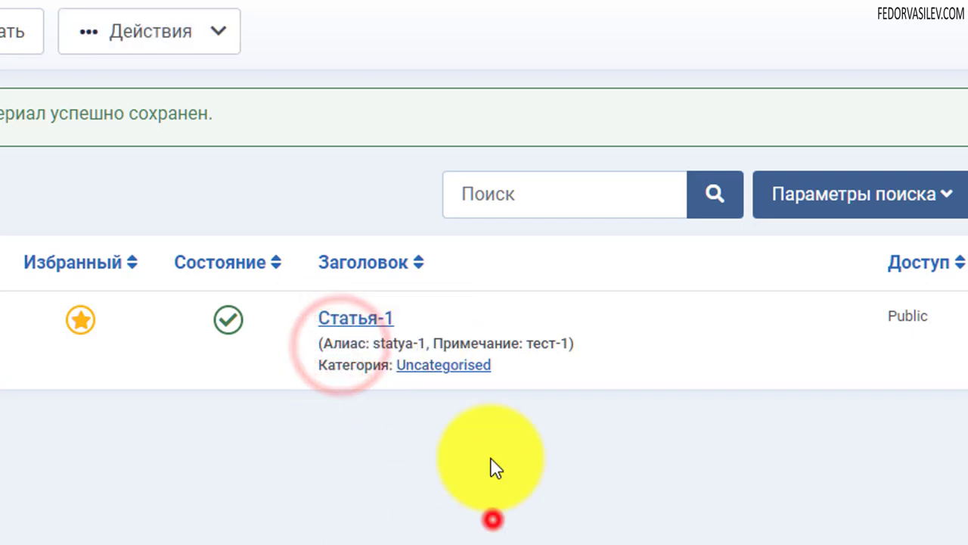
- Examine the note shown next to the alias of Статья-1 in the article list
drag(528, 344, 568, 343)
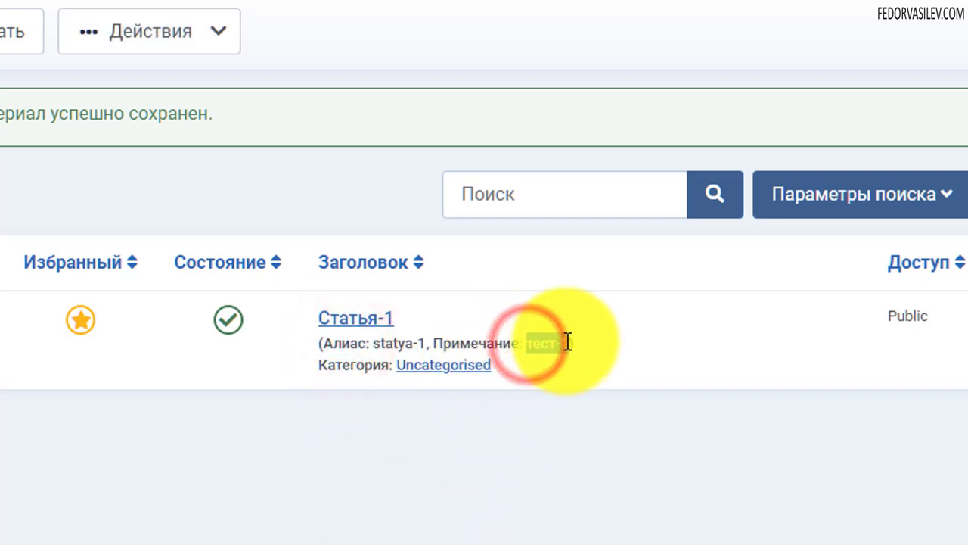
click(580, 298)
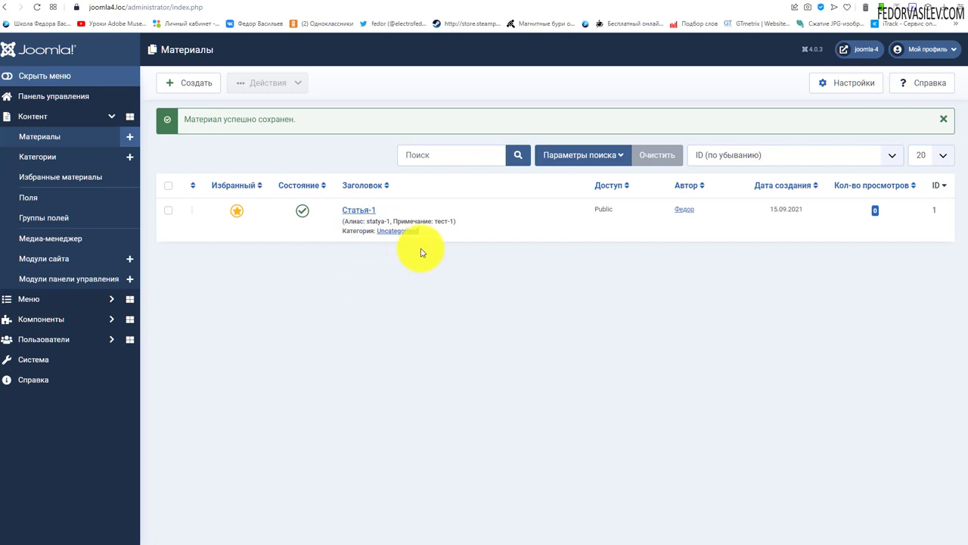
click(435, 224)
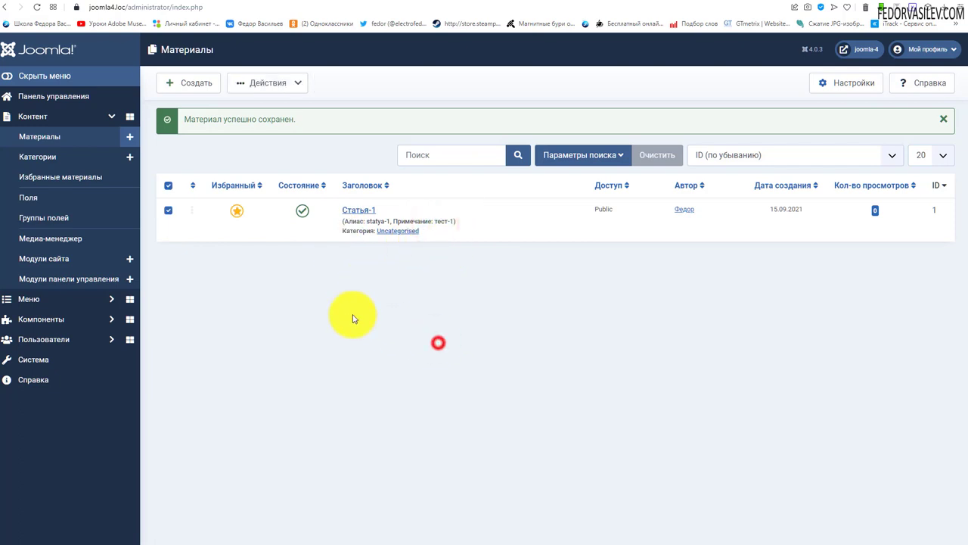
- Reopen Статья-1, set its version note to "версия 2", and save and close the article
click(367, 211)
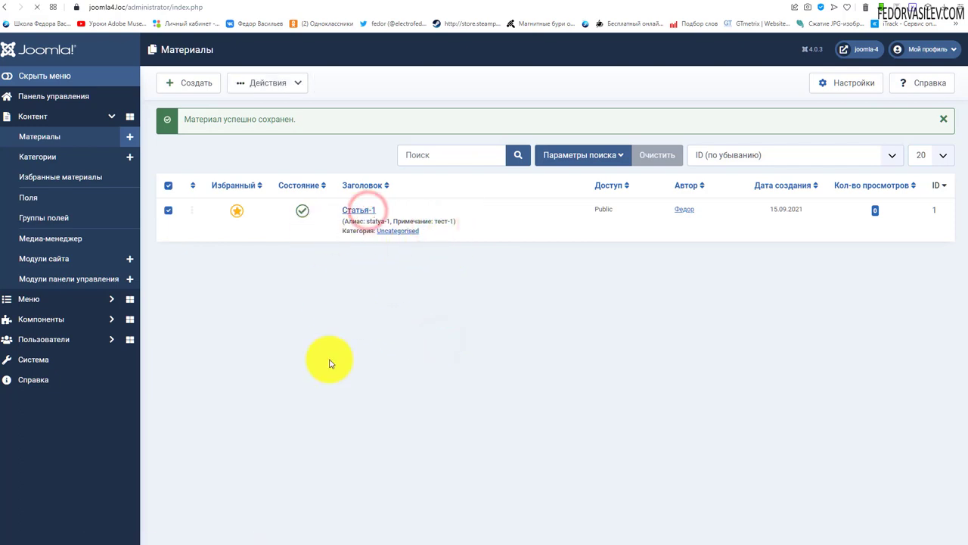
scroll(666, 339, down, 1)
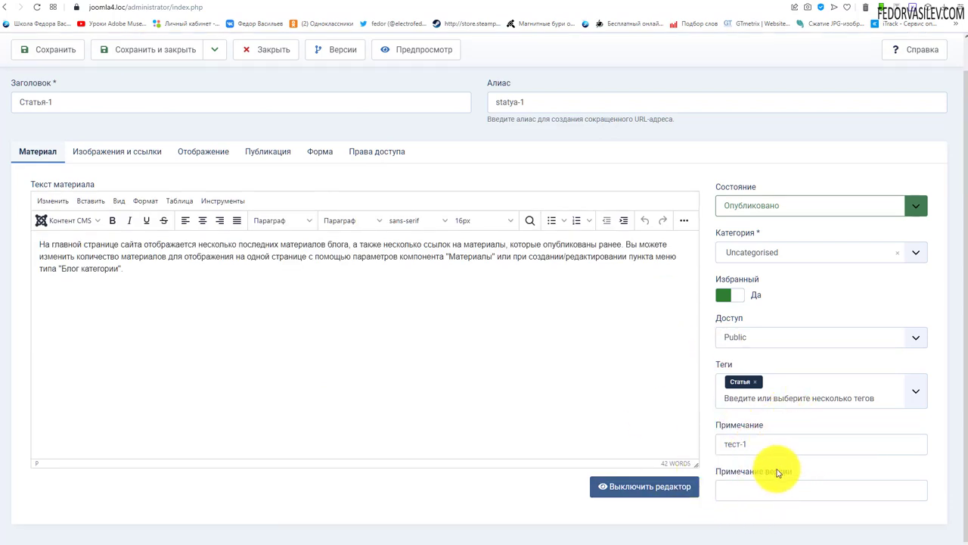
scroll(533, 424, up, 1)
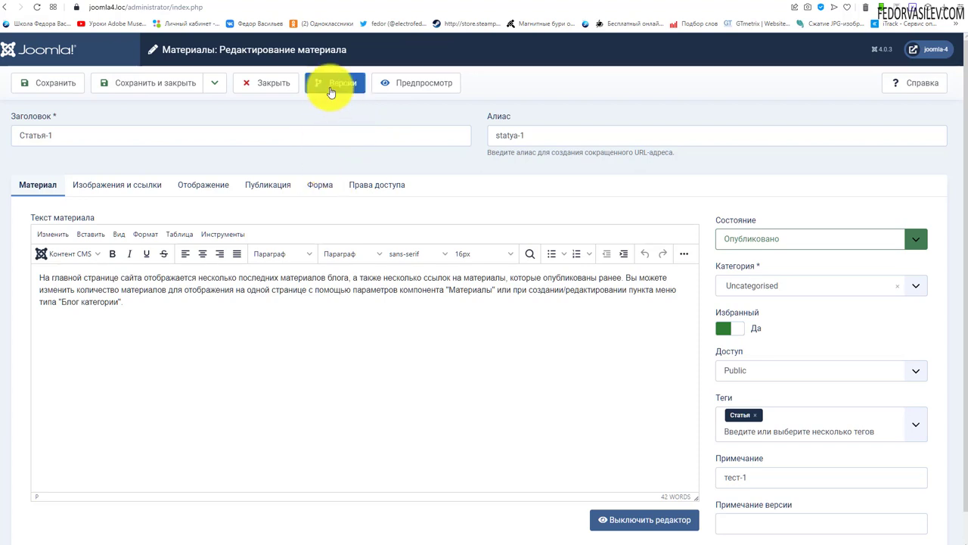
scroll(530, 299, down, 1)
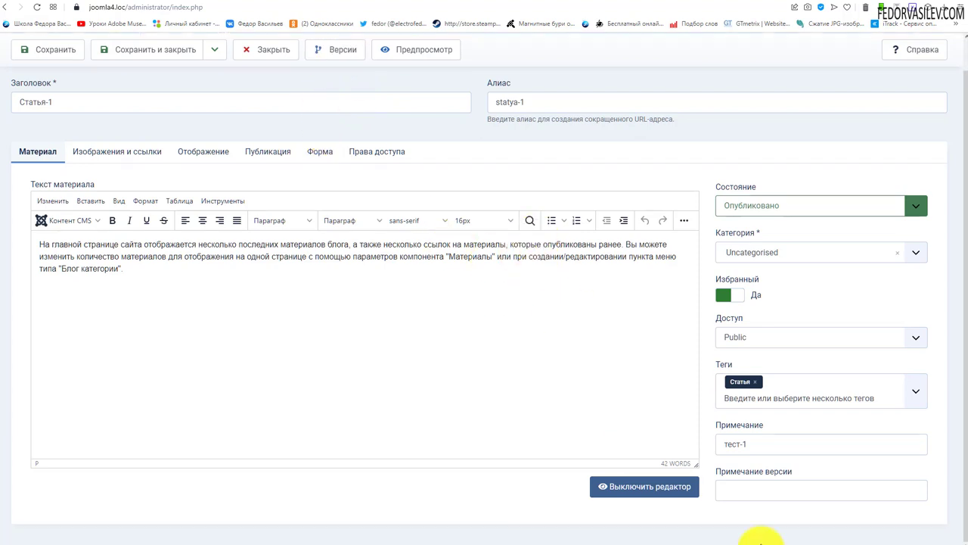
click(750, 490)
click(751, 515)
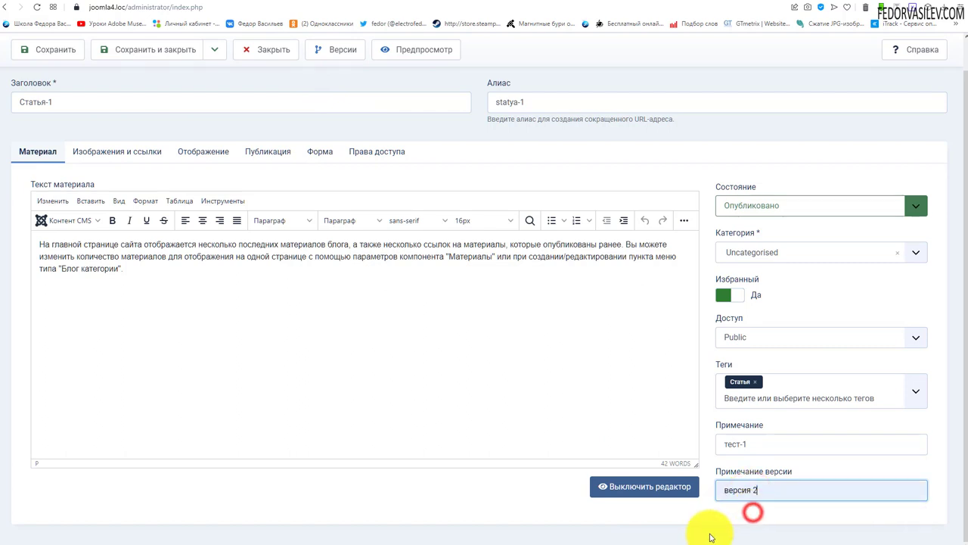
click(61, 49)
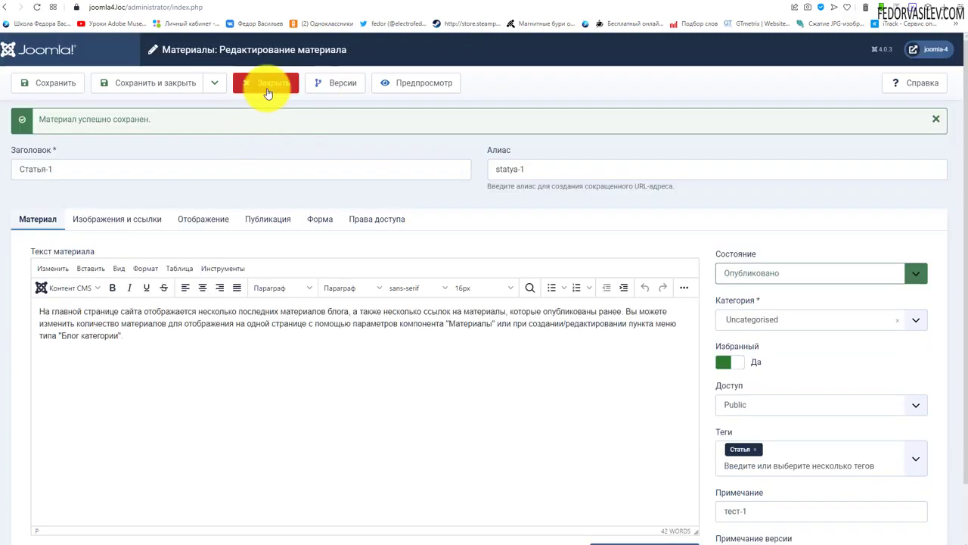
click(266, 93)
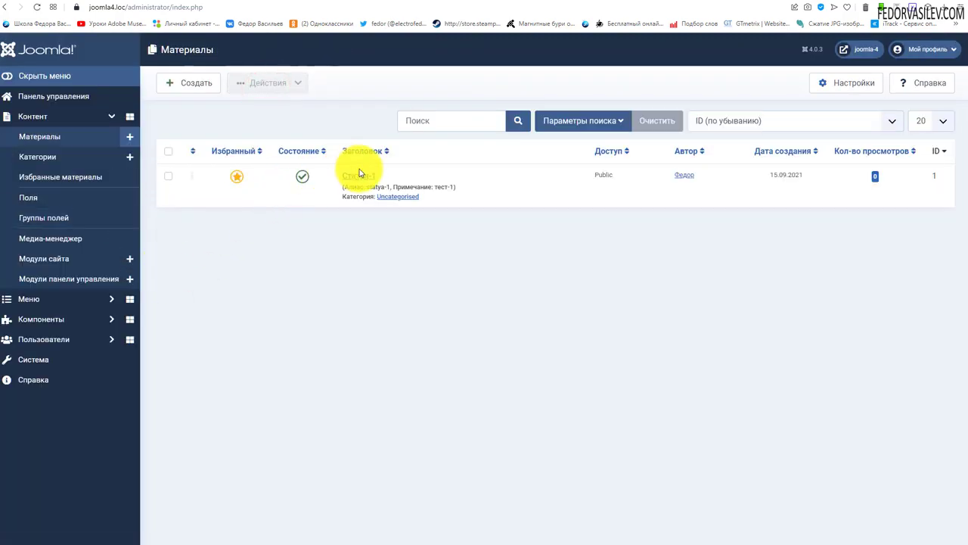
- Reopen Статья-1 and examine its version history, including the dates and version notes
click(355, 179)
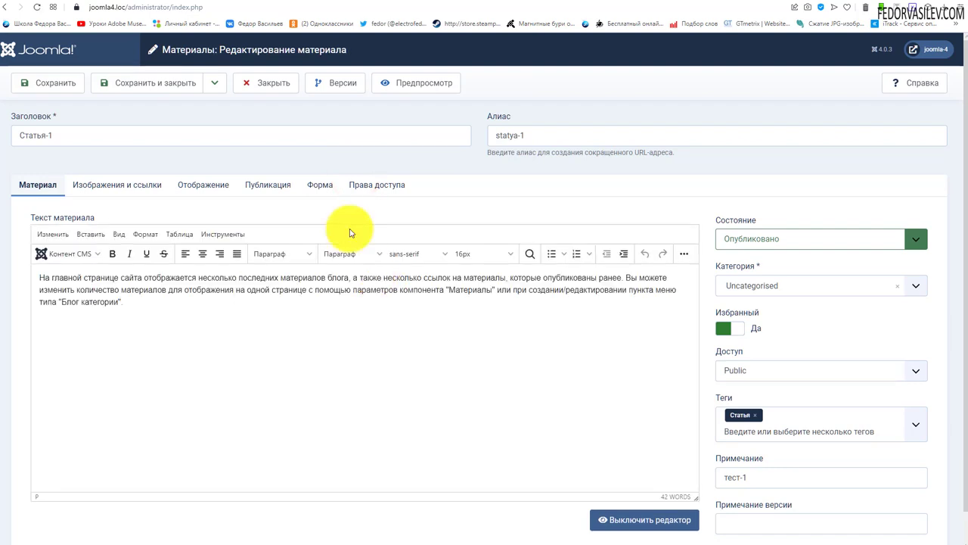
click(335, 82)
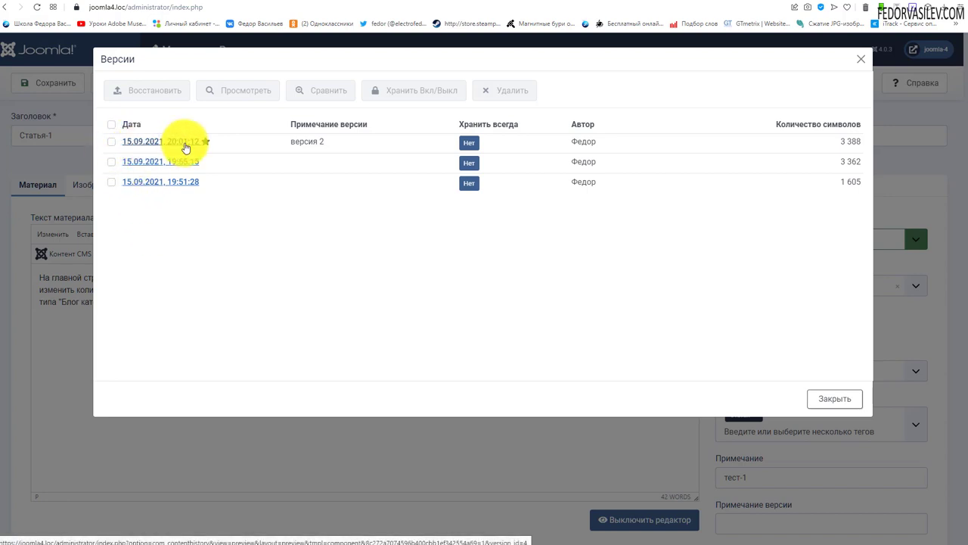
drag(293, 145, 292, 146)
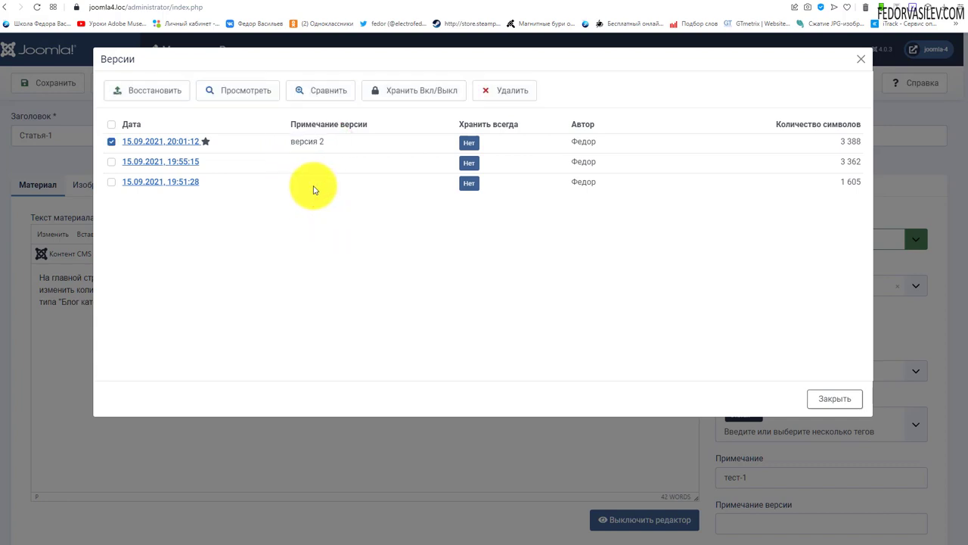
drag(289, 149, 286, 151)
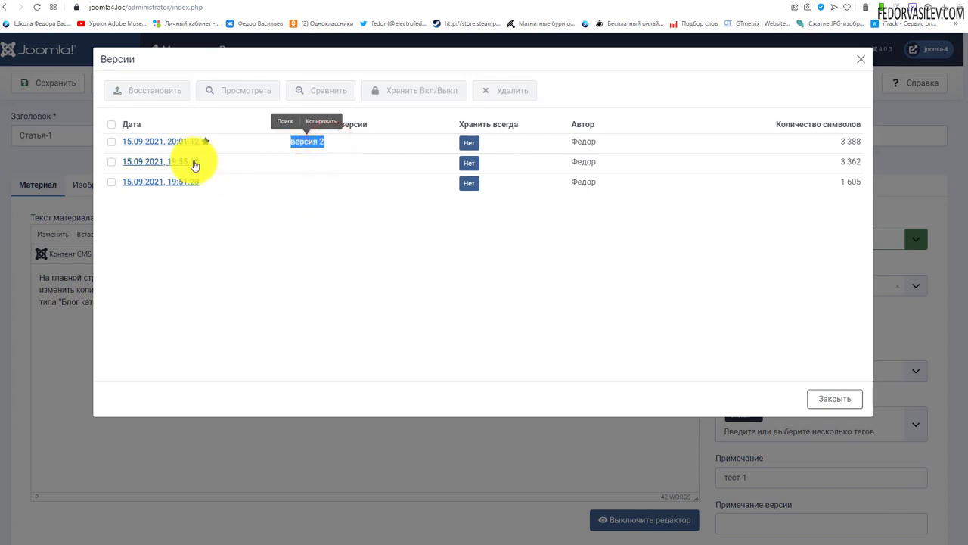
click(339, 230)
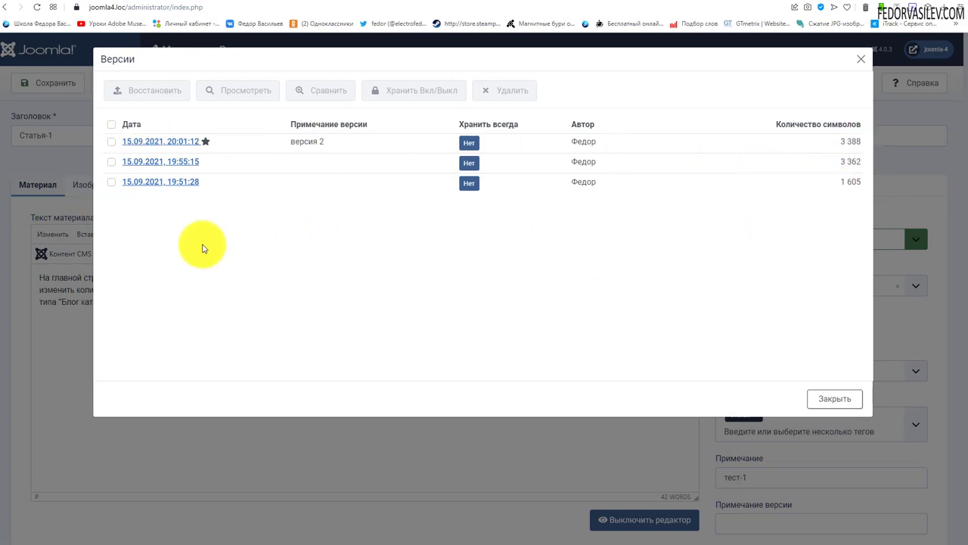
click(861, 59)
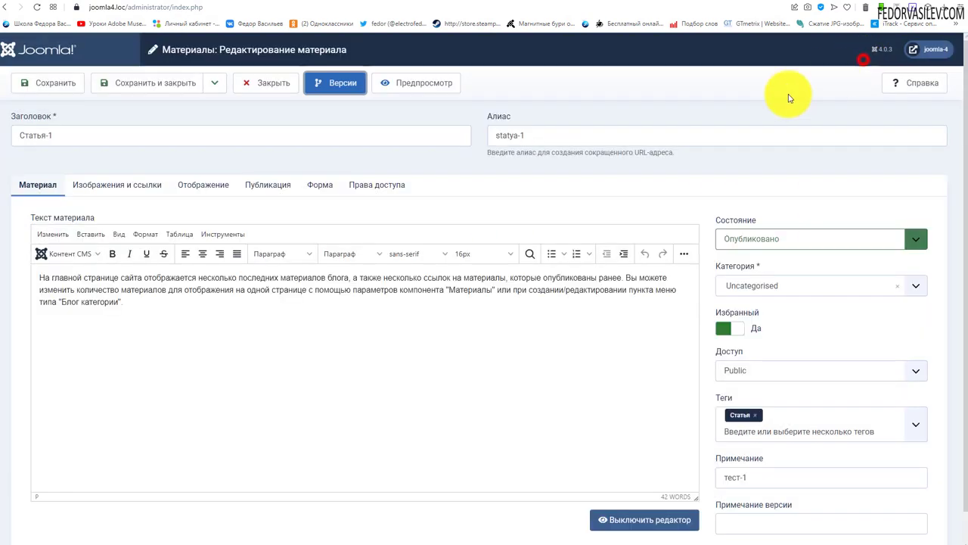
click(343, 86)
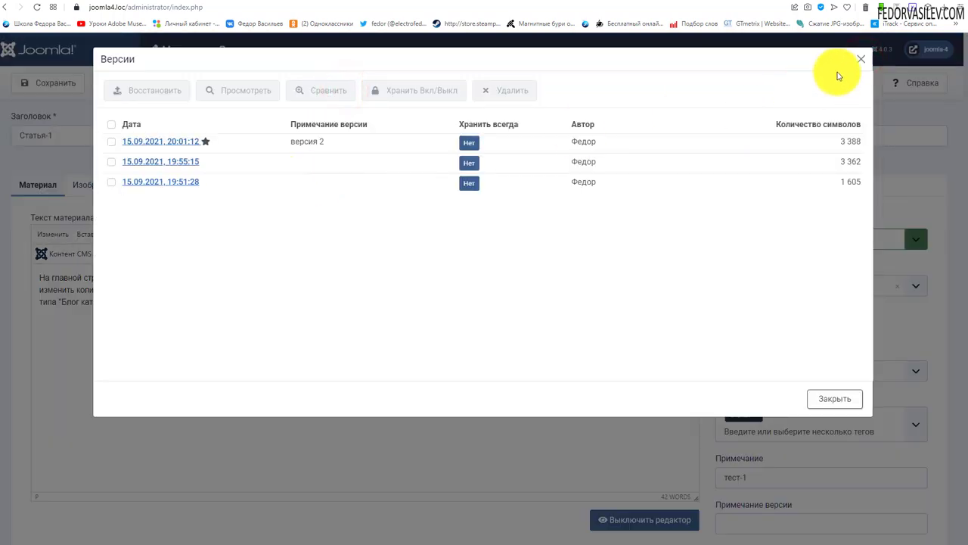
click(859, 62)
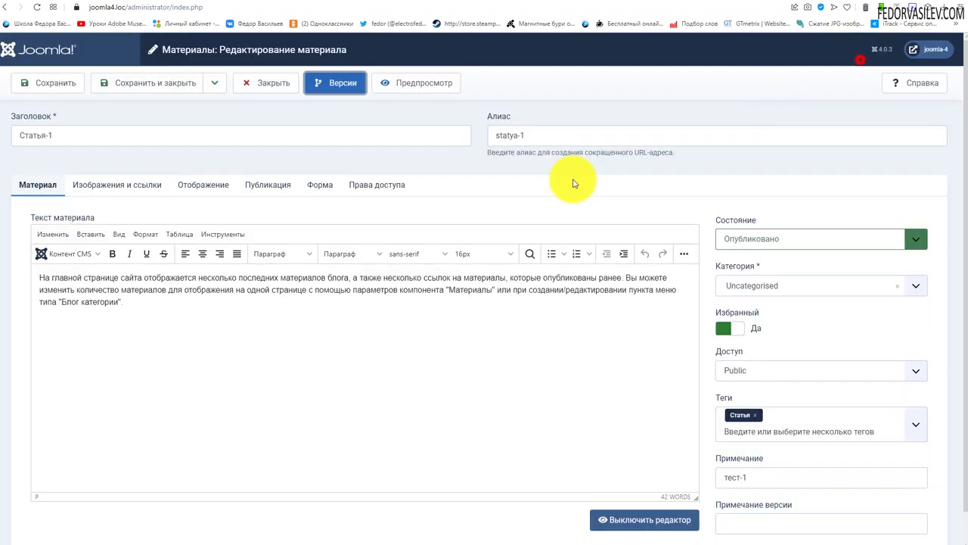
- Change the article title to "Статья-1-2" and save the article
click(59, 135)
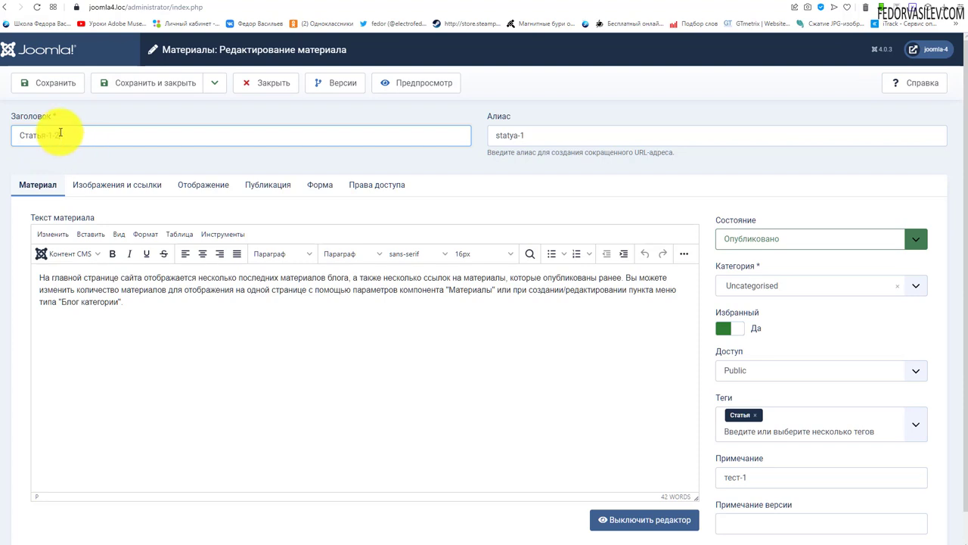
triple_click(76, 171)
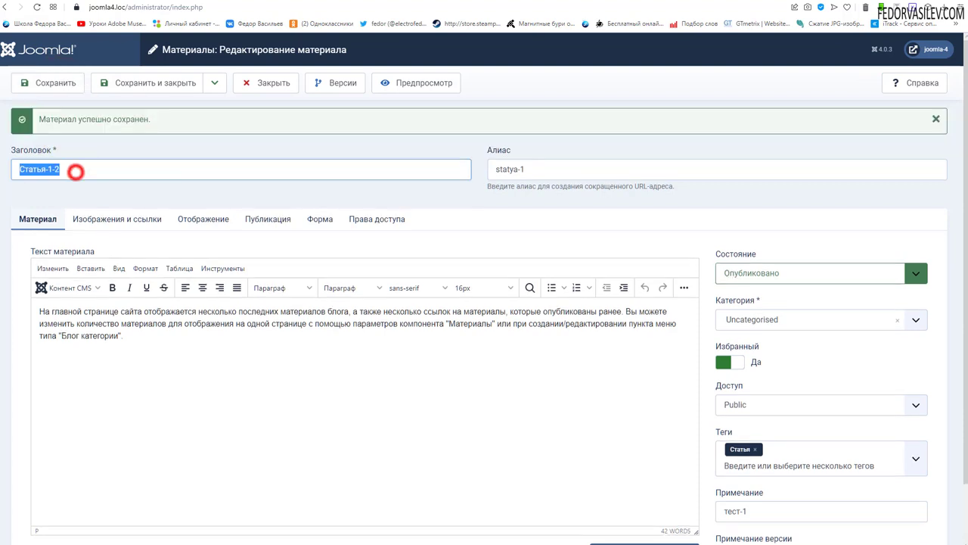
- Preview the version from 15.09.2021, 20:01:12 in the article's version history and look through its field values
click(316, 82)
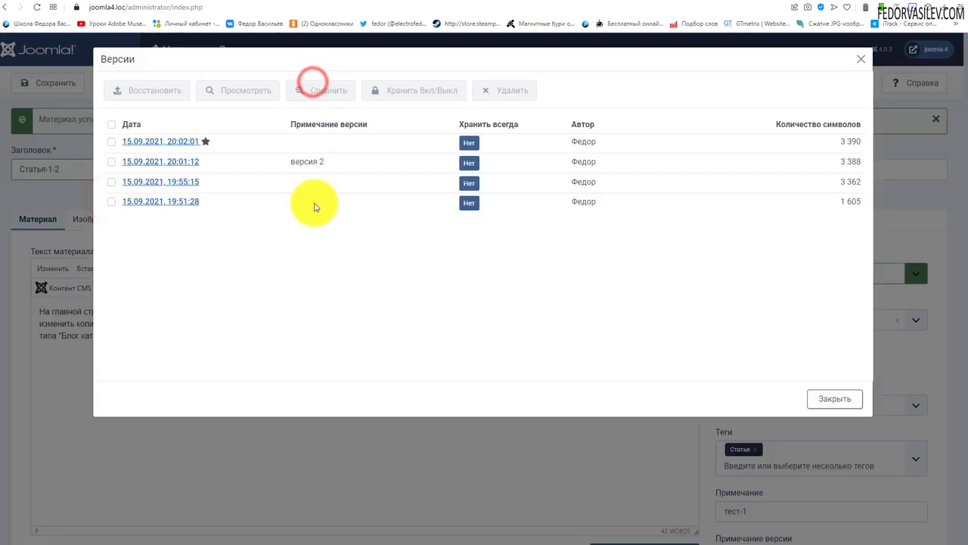
click(111, 141)
click(111, 141)
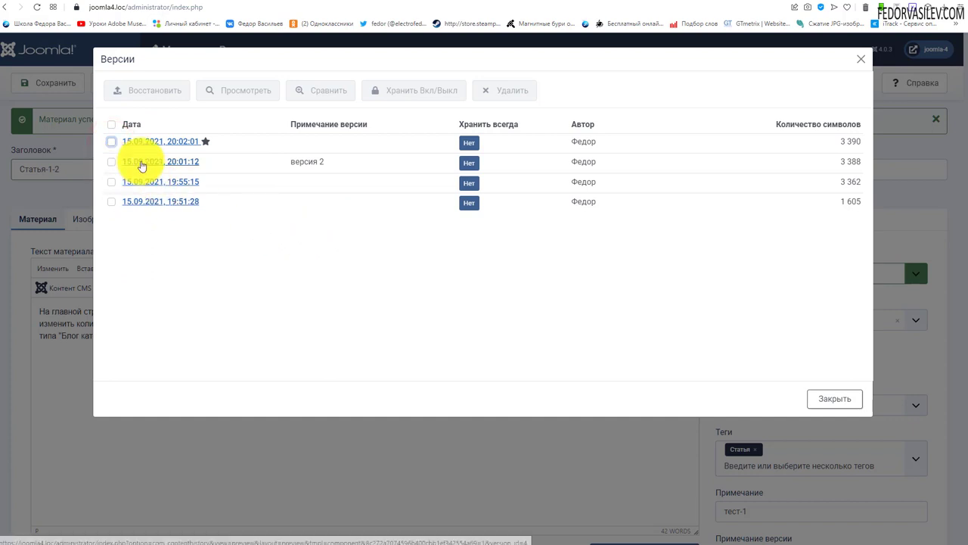
click(141, 164)
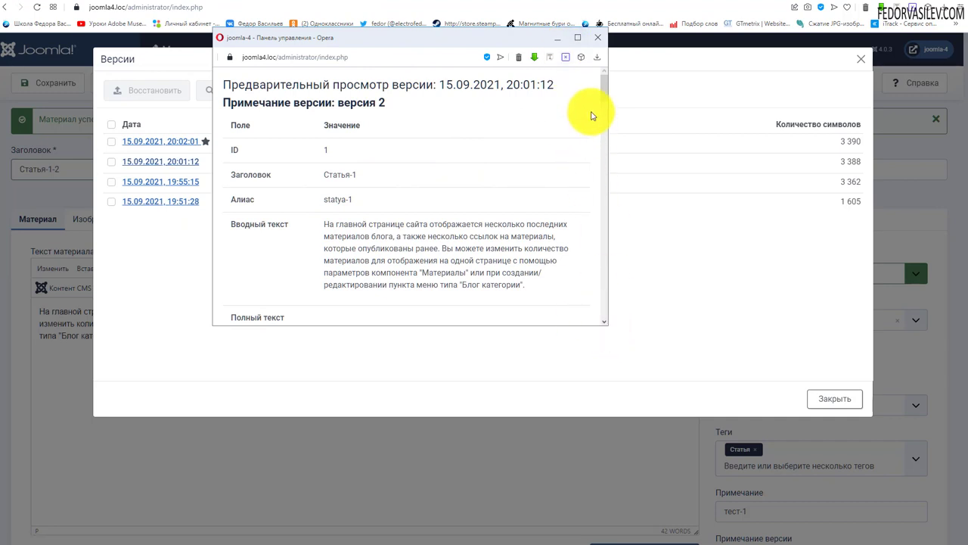
scroll(385, 131, down, 2)
scroll(385, 133, down, 10)
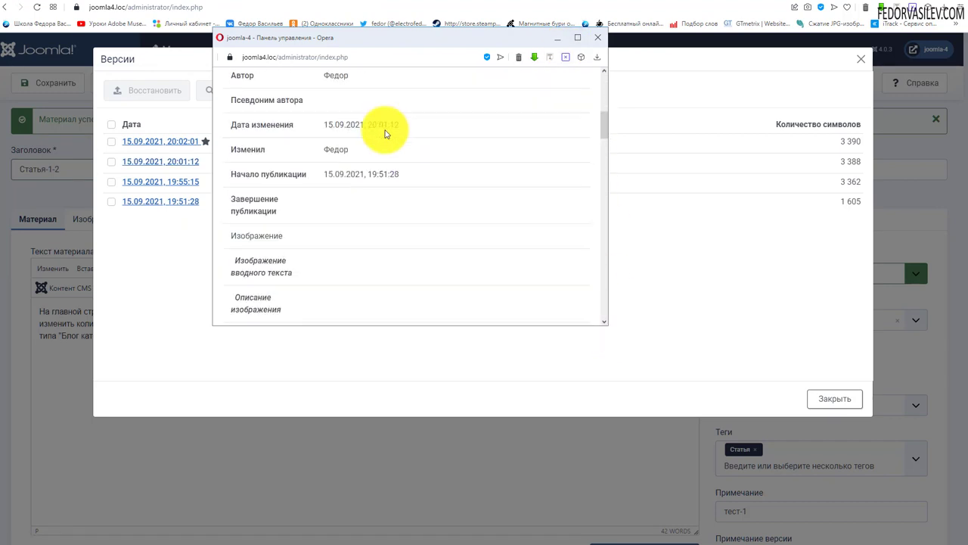
scroll(427, 211, up, 15)
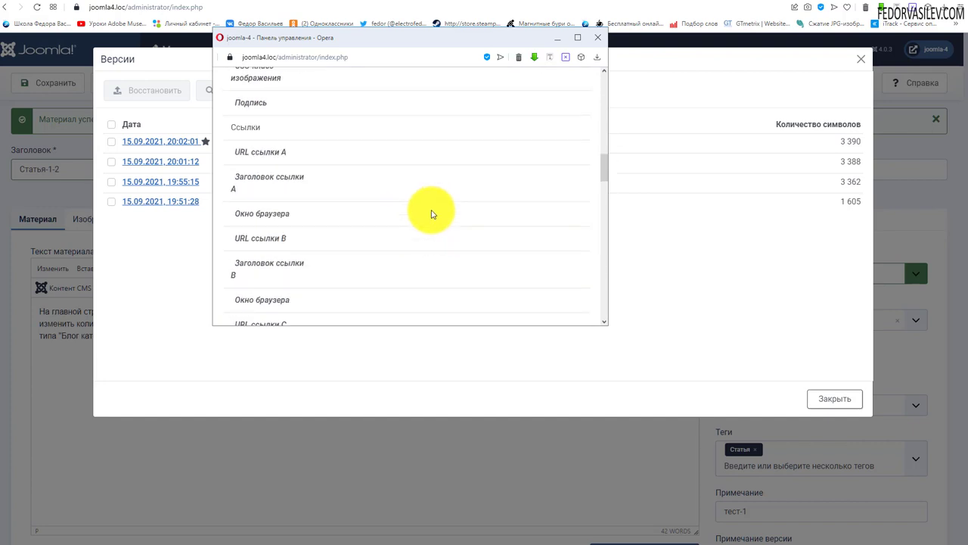
click(598, 40)
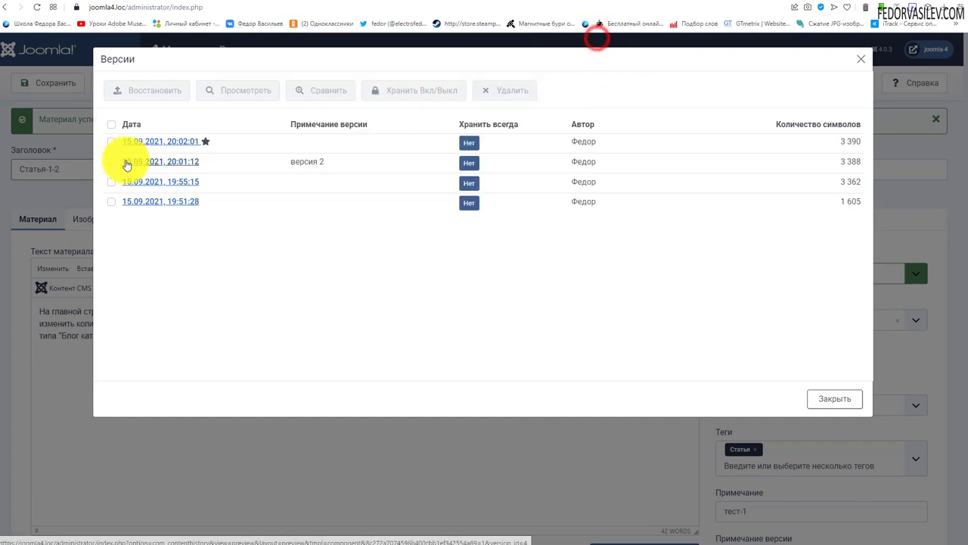
- Restore the article version noted "версия 2" and check the restored title
click(111, 162)
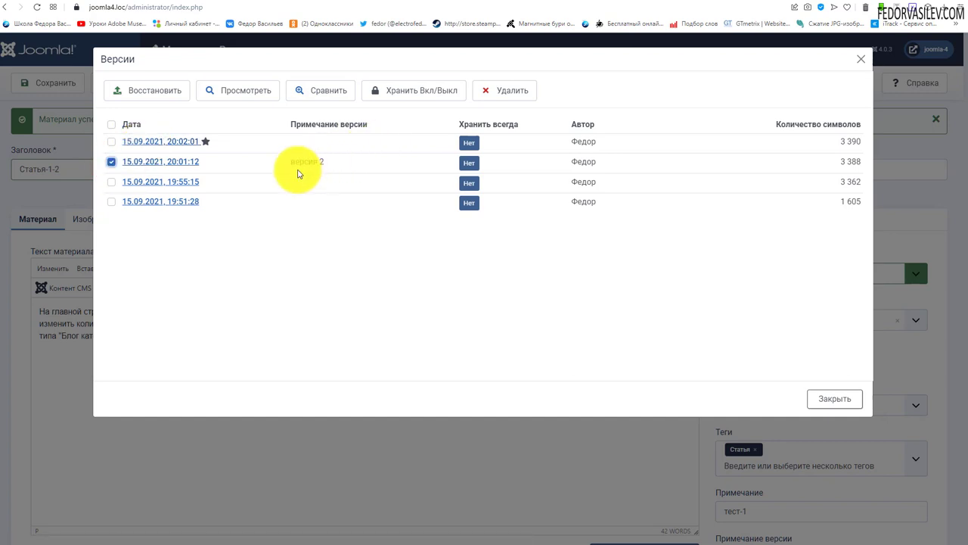
click(160, 92)
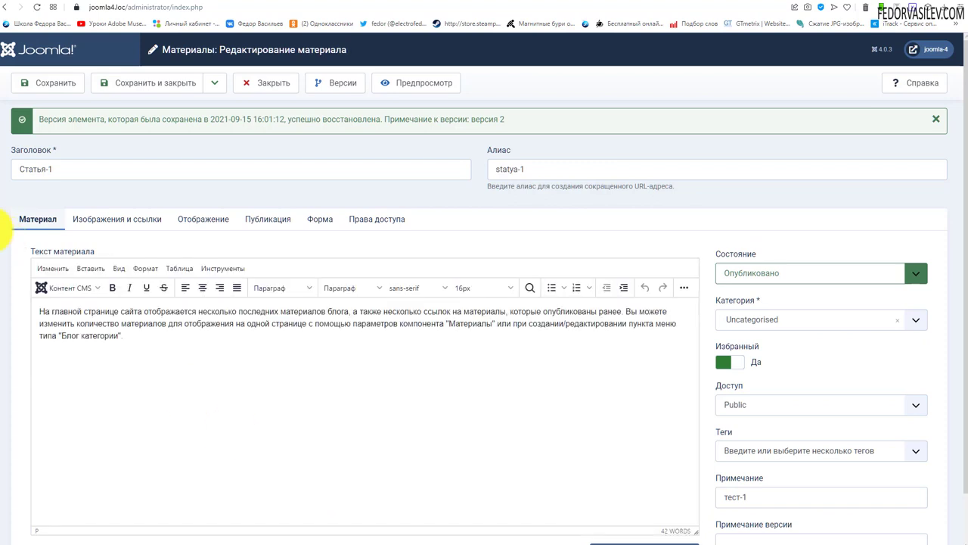
drag(210, 119, 286, 119)
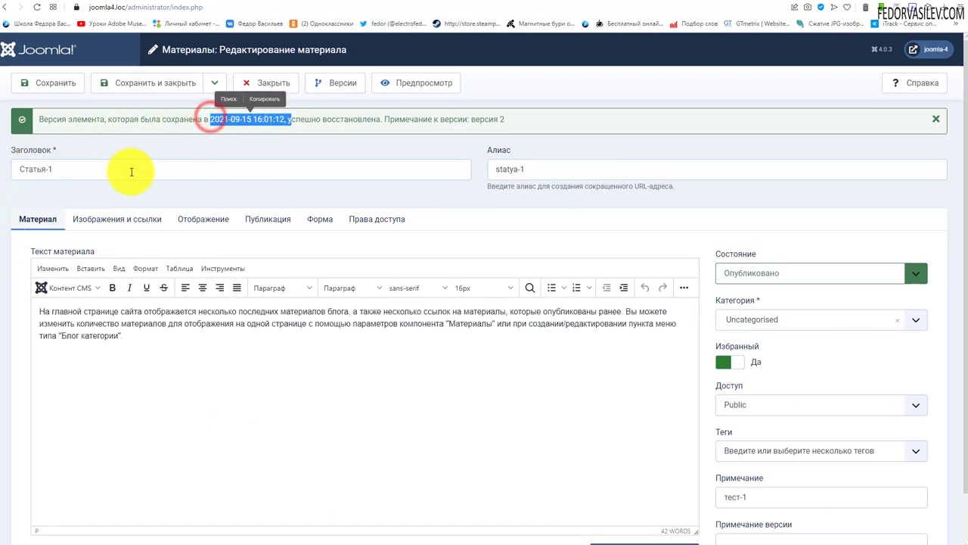
click(102, 173)
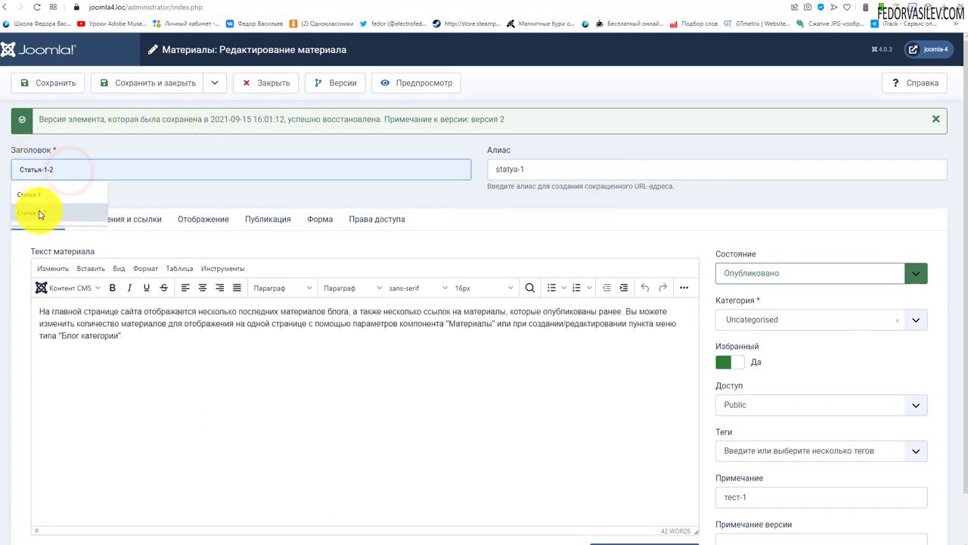
click(71, 173)
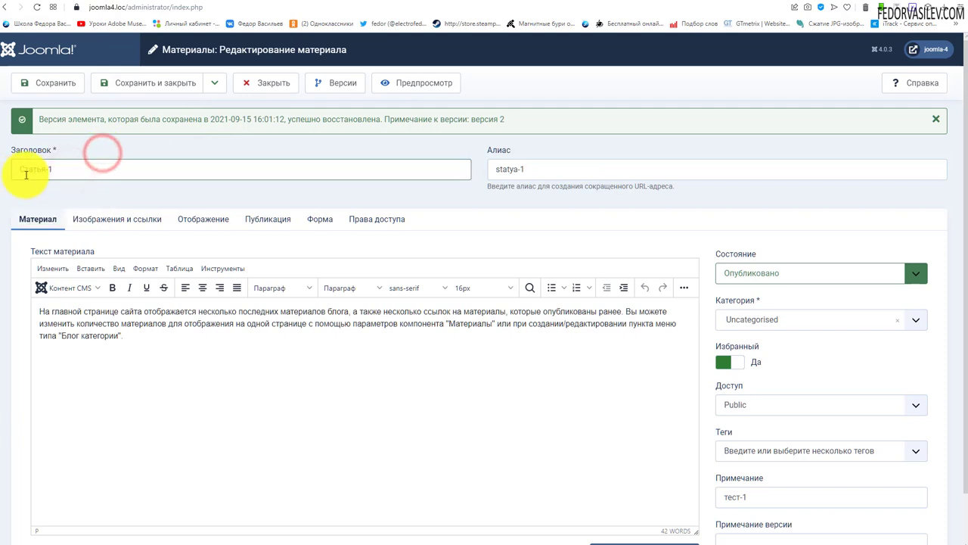
- Open the article's version history and preview the version from 15.09.2021, 20:02:01
click(331, 92)
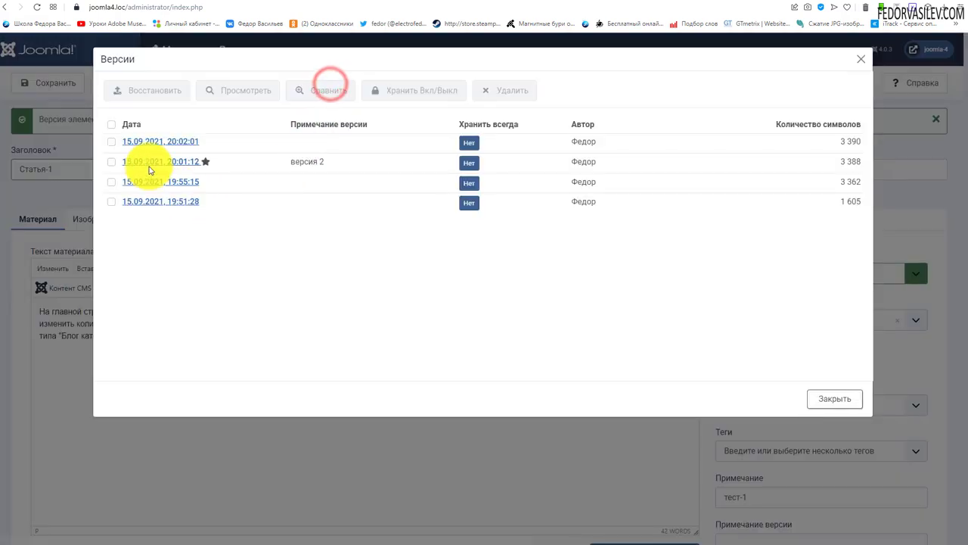
click(111, 141)
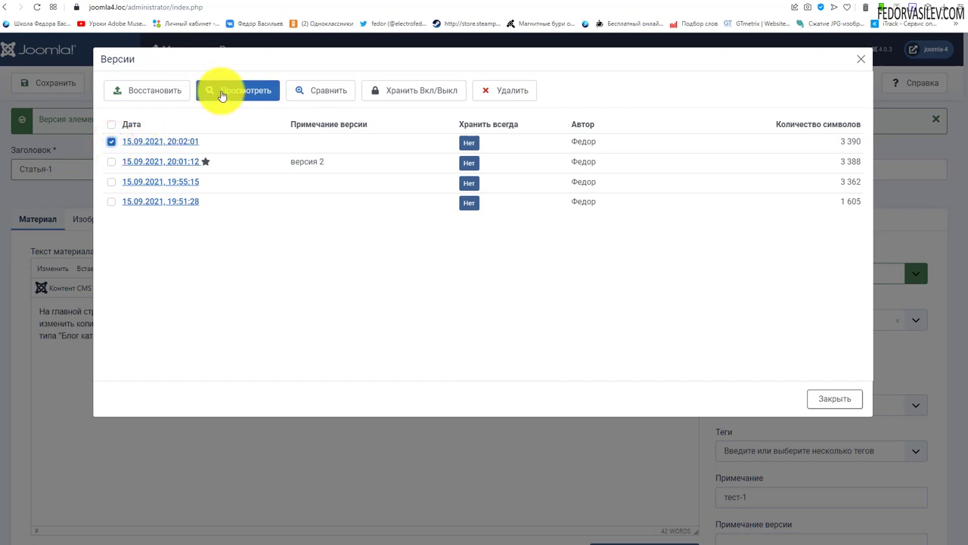
click(223, 94)
click(227, 6)
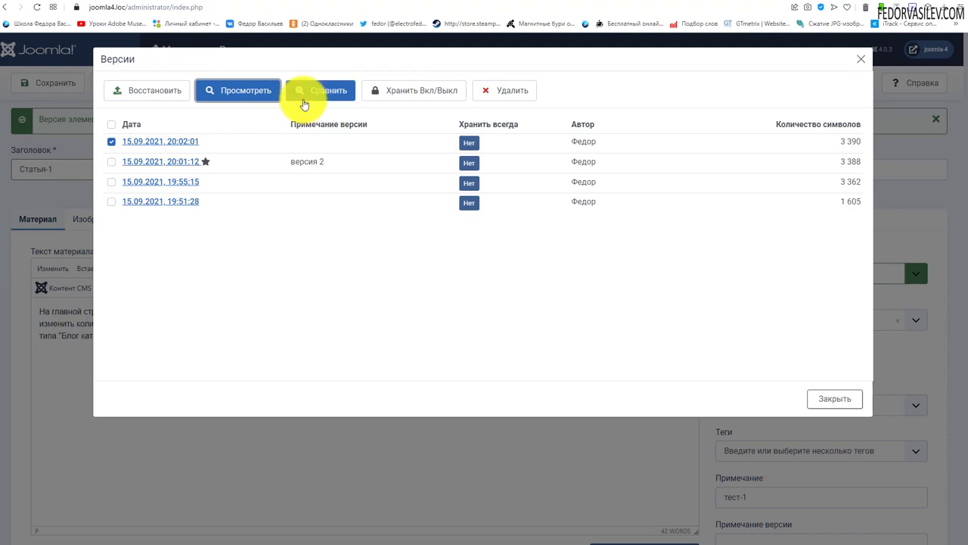
- Compare the versions from 15.09.2021, 20:02:01 and 20:01:12, examine their differences, and clear the version selection
click(112, 162)
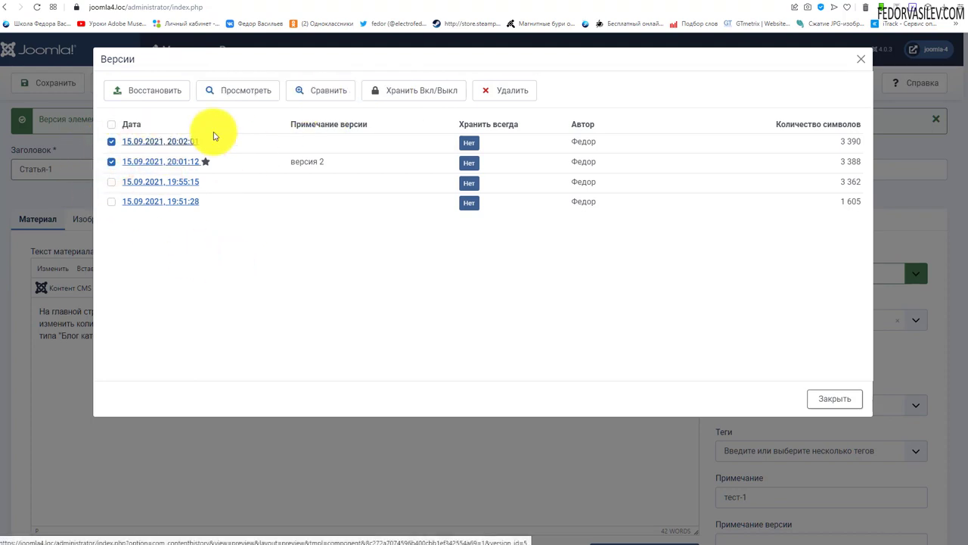
click(319, 90)
drag(210, 7, 556, 91)
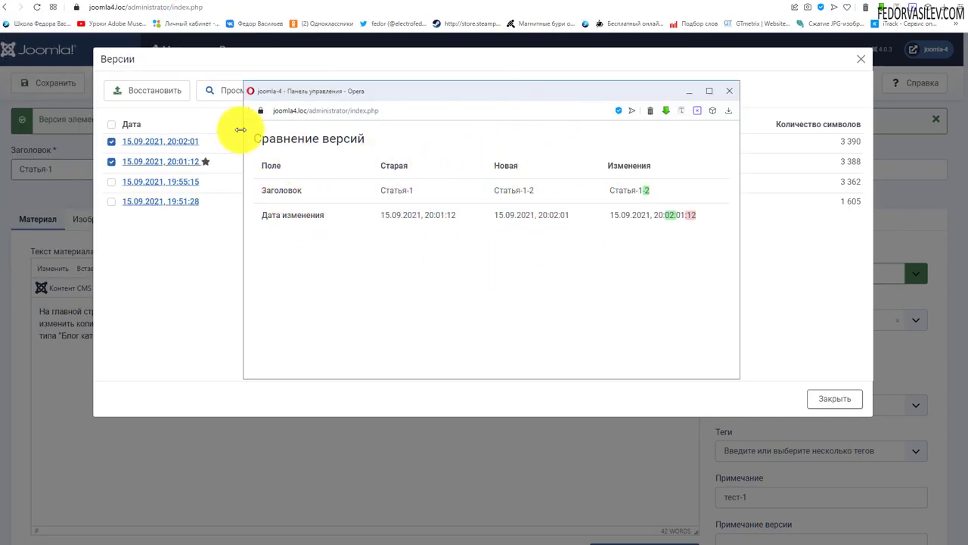
click(730, 95)
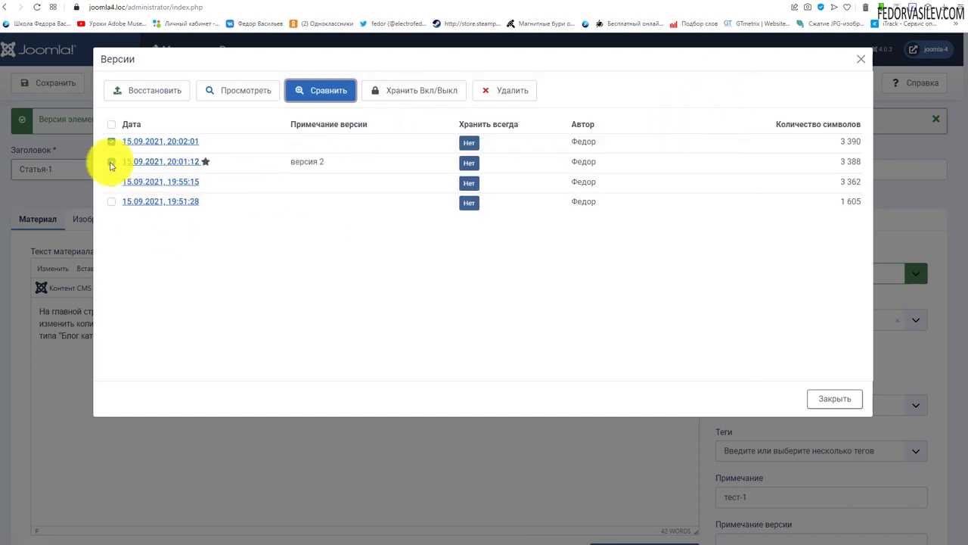
click(112, 141)
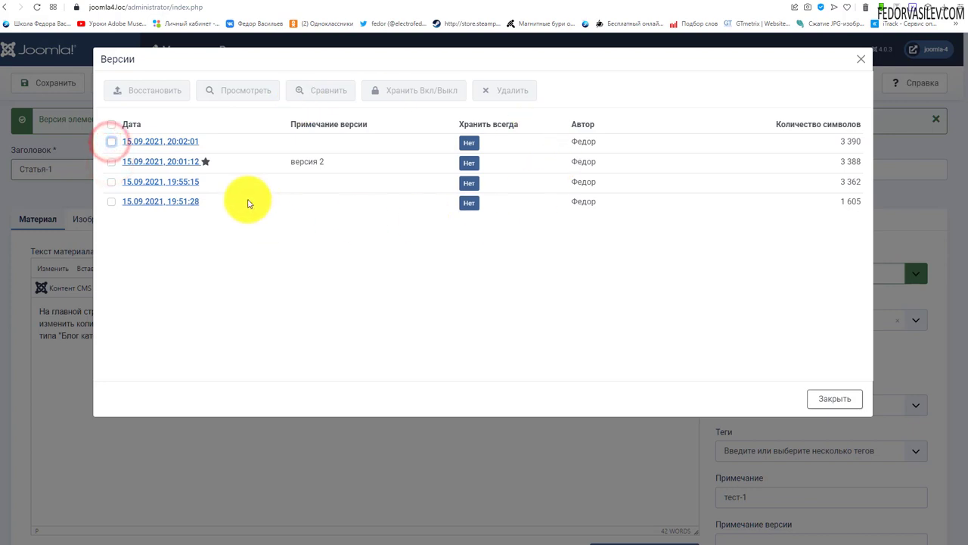
- Switch the "Хранить всегда" setting on and back off for the version from 15.09.2021, 19:51:28
click(111, 202)
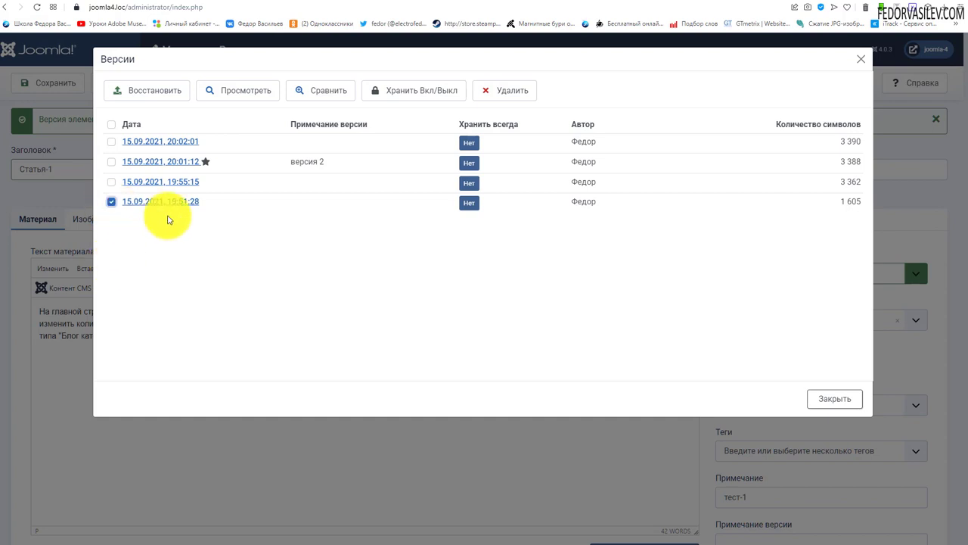
click(394, 94)
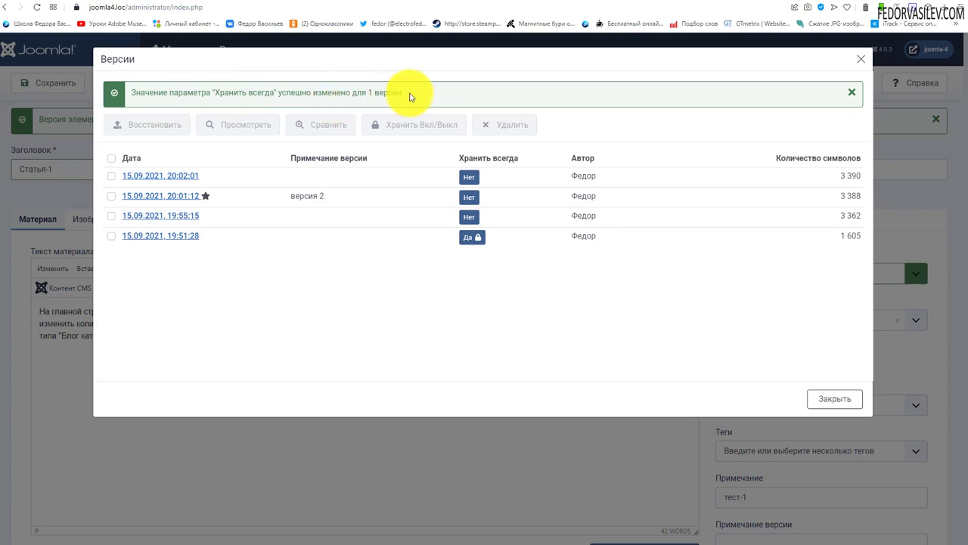
drag(410, 94, 346, 92)
click(378, 281)
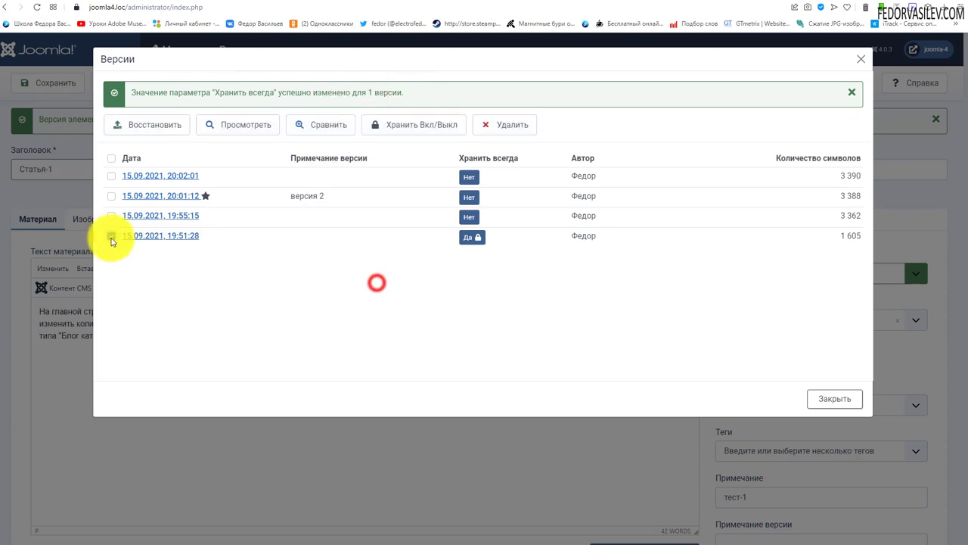
click(112, 237)
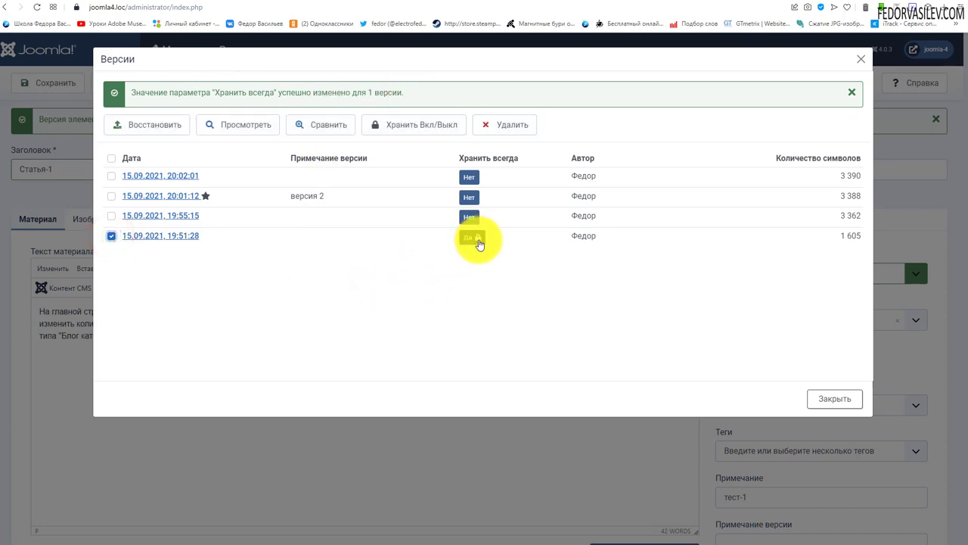
click(477, 239)
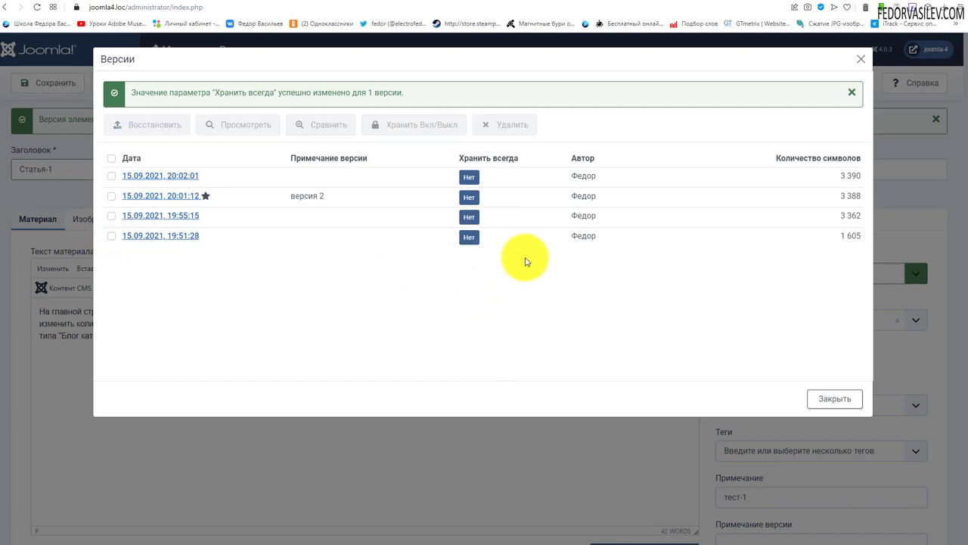
- Delete the versions from 15.09.2021, 19:51:28 and 19:55:15 and close the version history
click(112, 235)
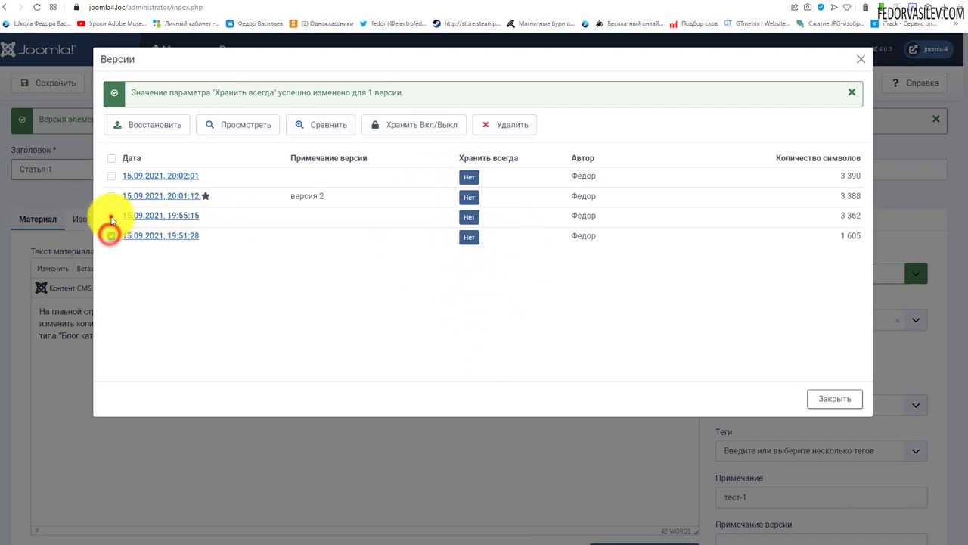
click(111, 216)
click(512, 130)
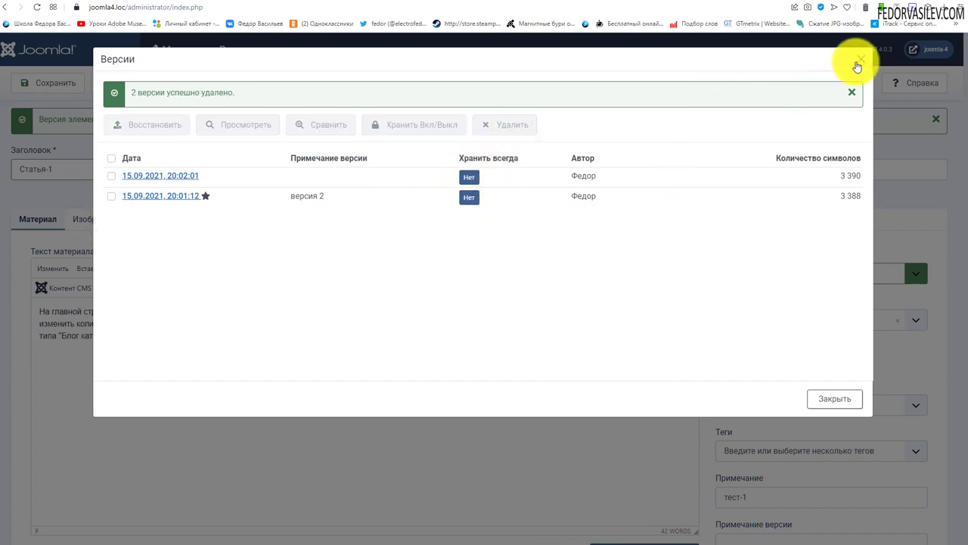
click(832, 400)
- Turn off the visual editor to examine the article text's HTML source, and turn the editor back on
scroll(627, 519, down, 1)
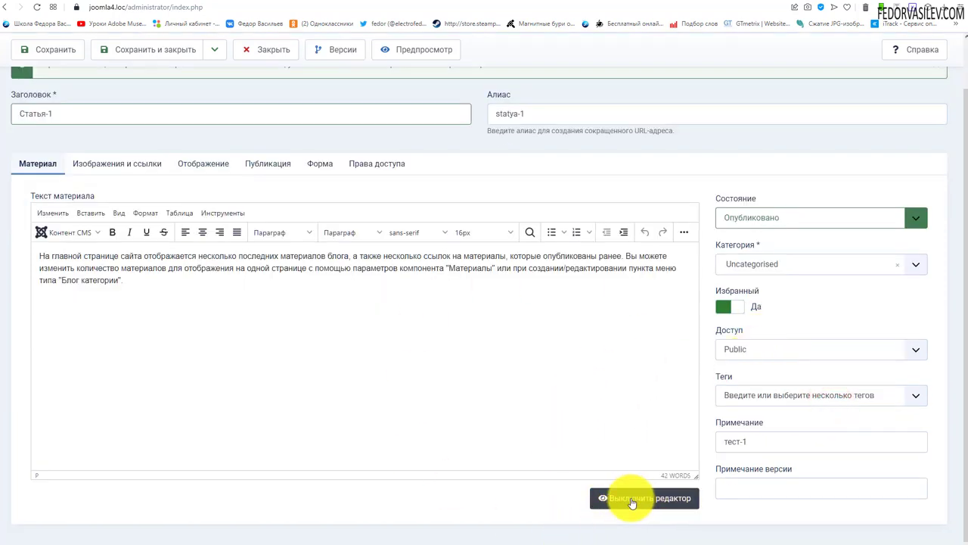
click(626, 507)
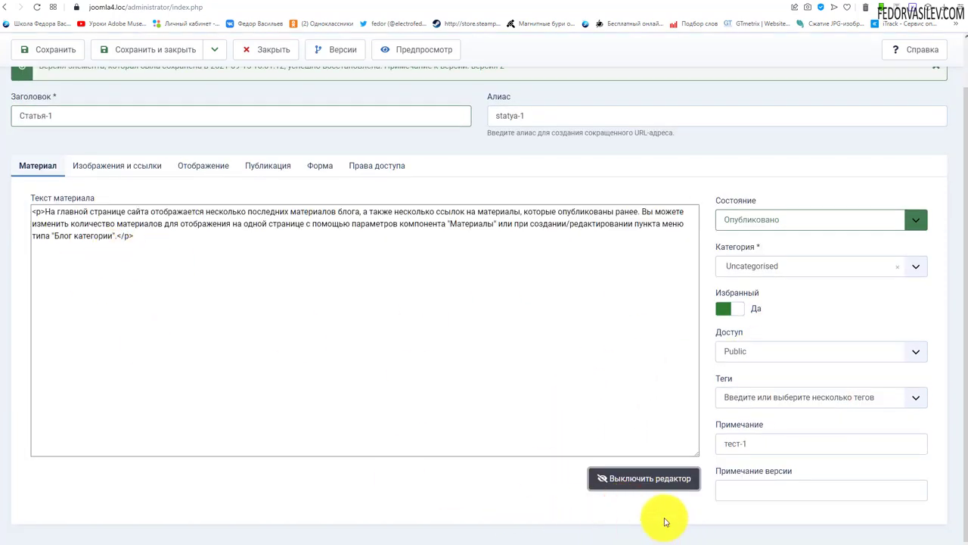
click(196, 251)
key(ctrl+a)
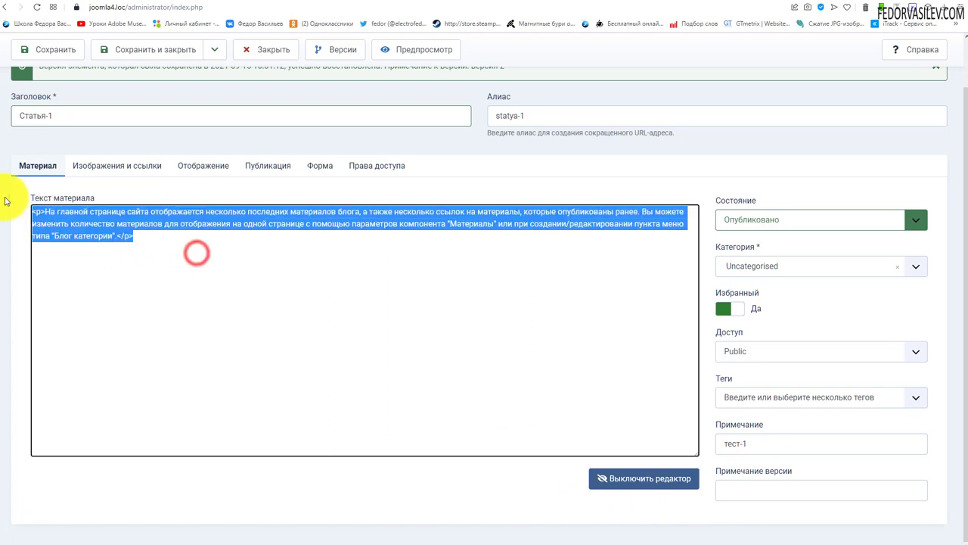
click(91, 220)
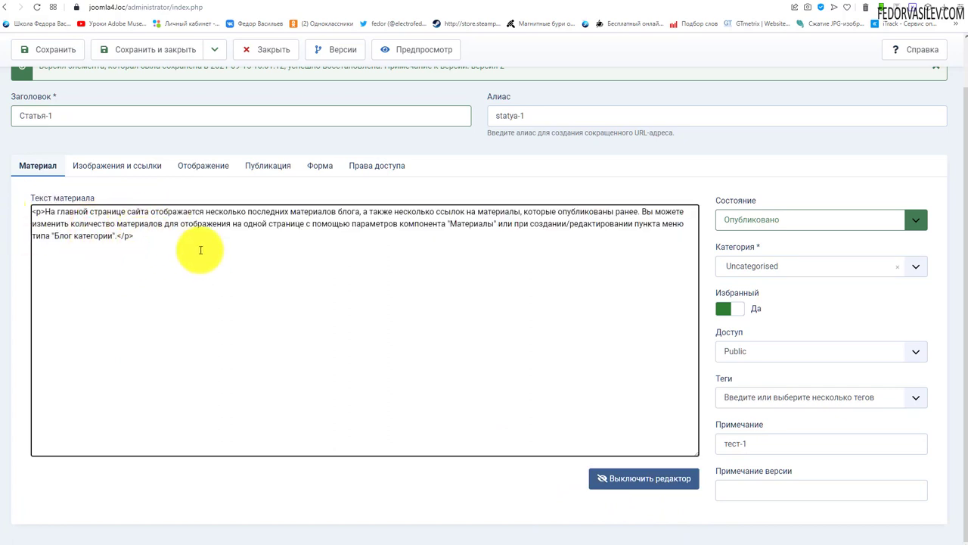
click(633, 483)
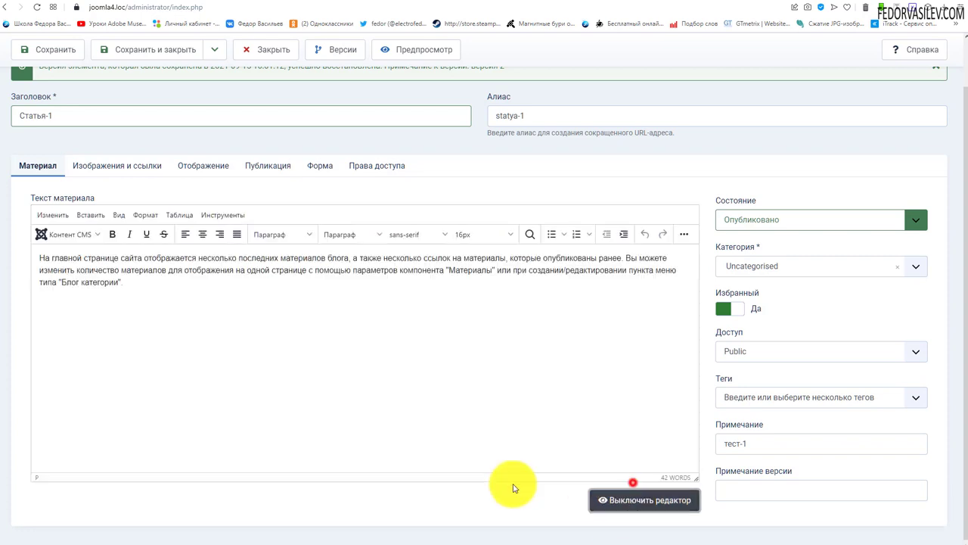
- Preview how Статья-1 looks on the site and close the preview
scroll(578, 426, up, 1)
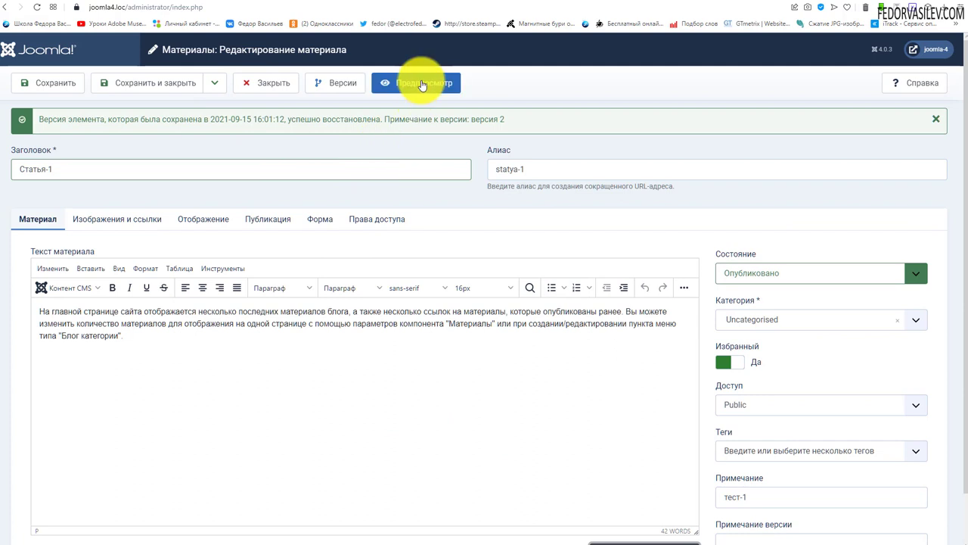
click(421, 81)
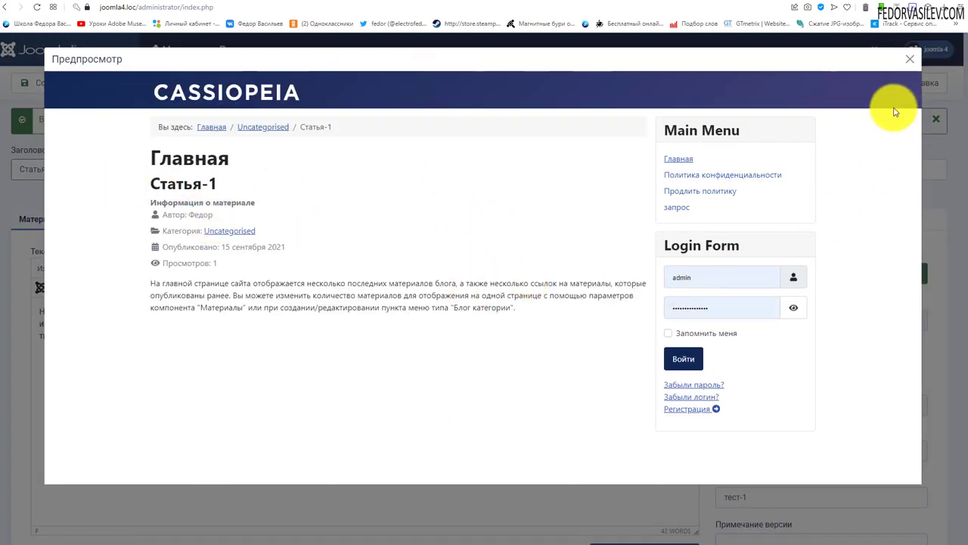
click(910, 60)
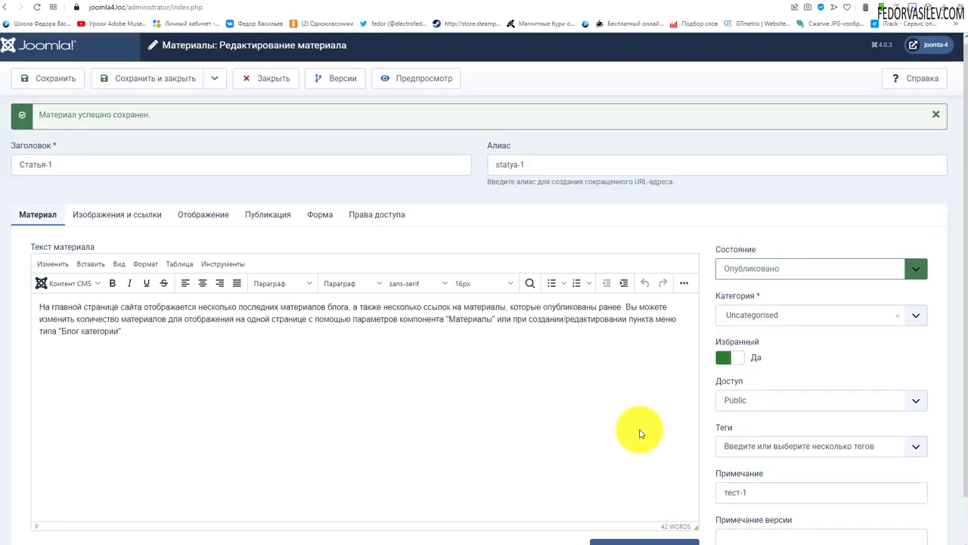
- Look through the article's intro image, full-text image and link A, B and C settings, and return to the article text
click(113, 217)
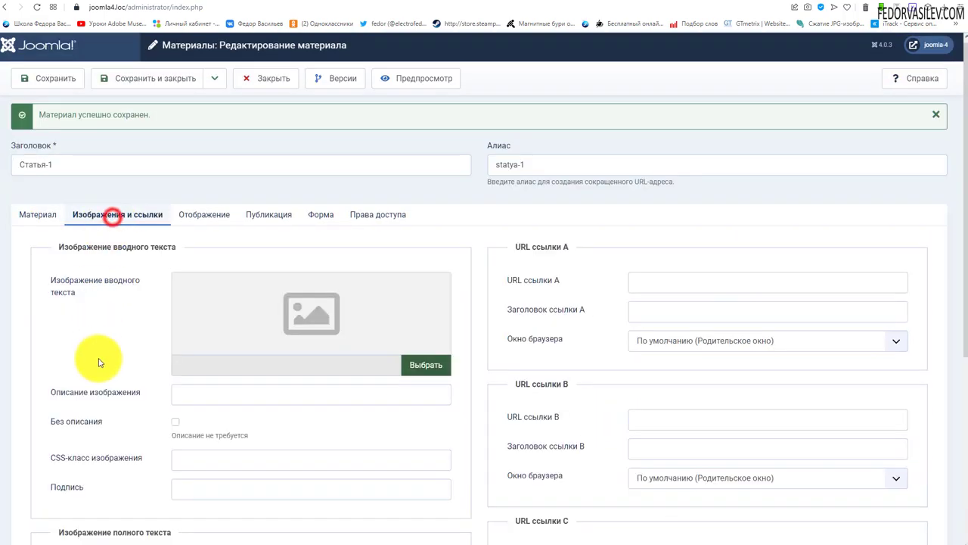
scroll(93, 328, down, 2)
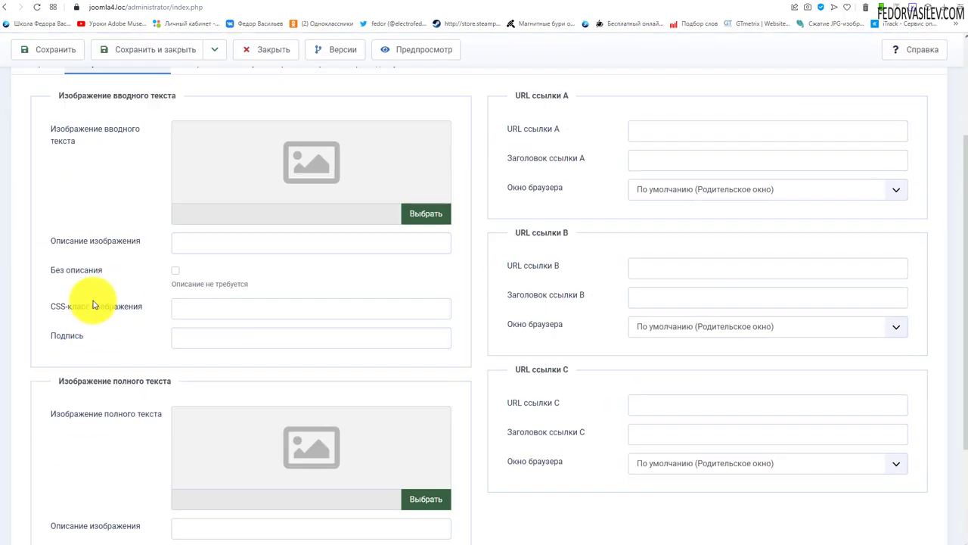
scroll(346, 277, down, 2)
scroll(298, 410, up, 3)
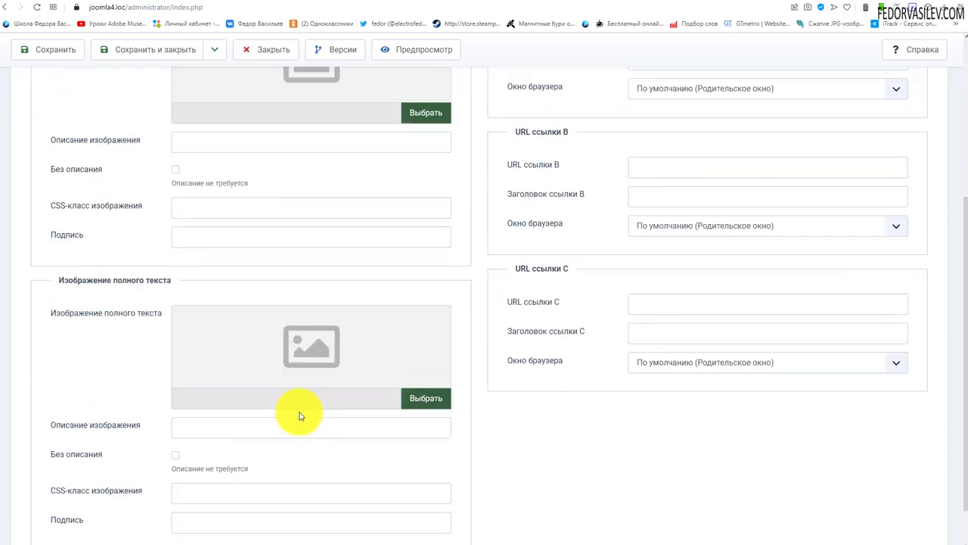
scroll(341, 194, down, 2)
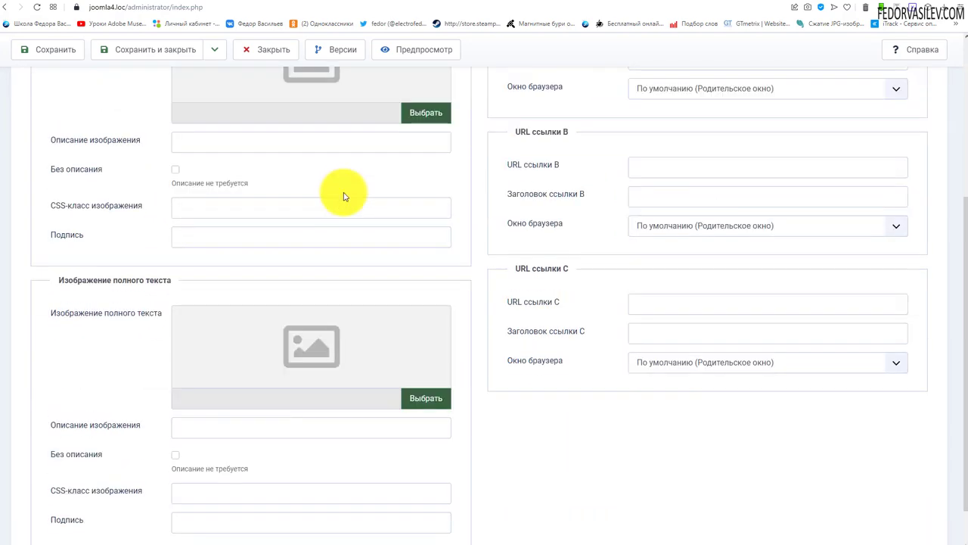
scroll(113, 190, up, 3)
click(21, 167)
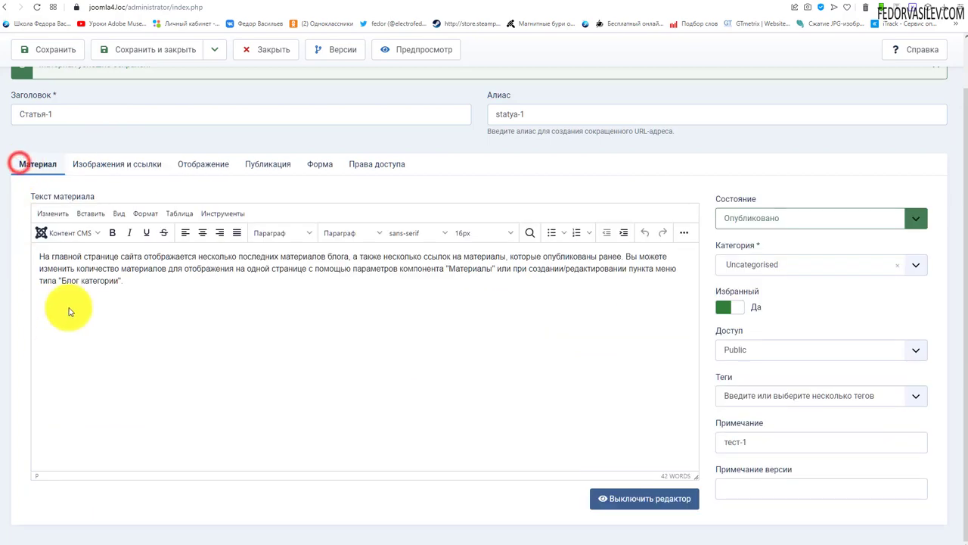
scroll(113, 280, up, 1)
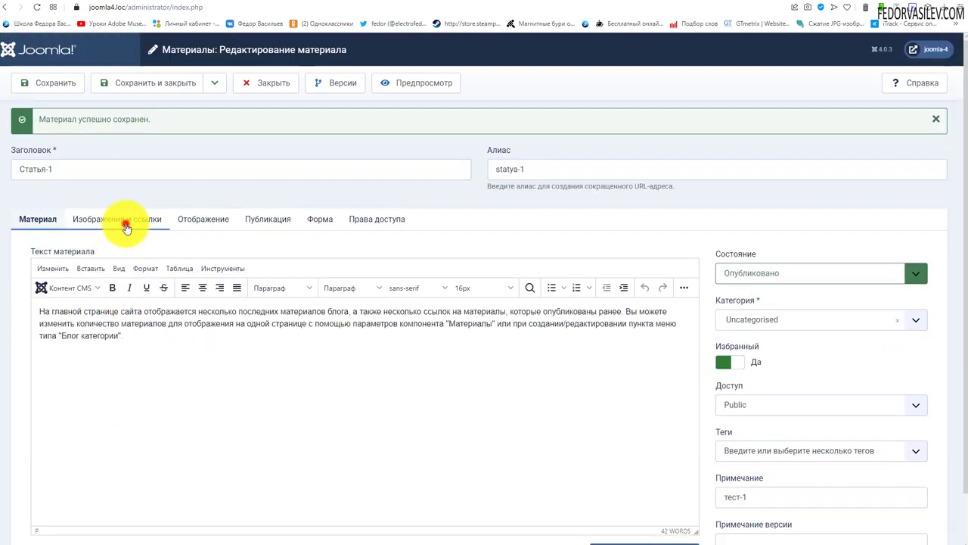
click(125, 221)
scroll(331, 278, down, 1)
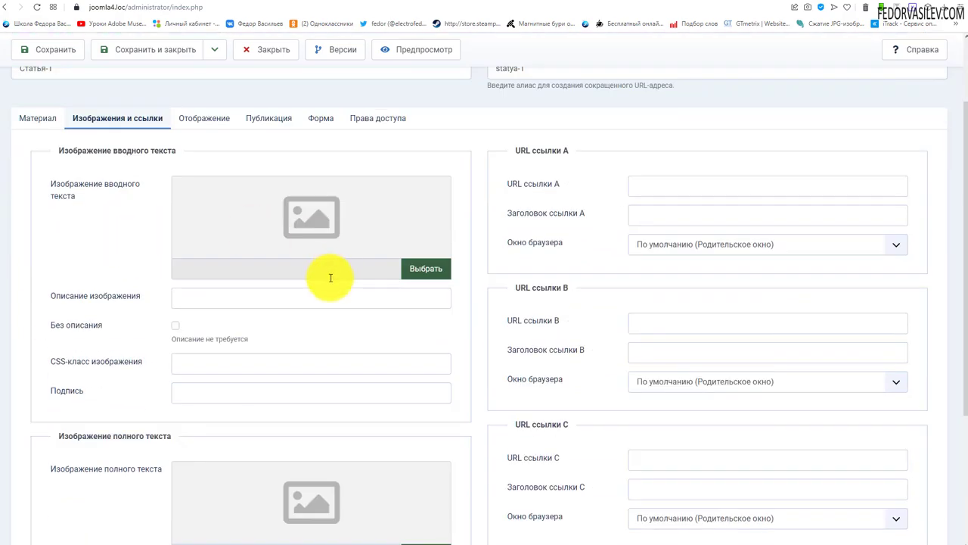
click(429, 269)
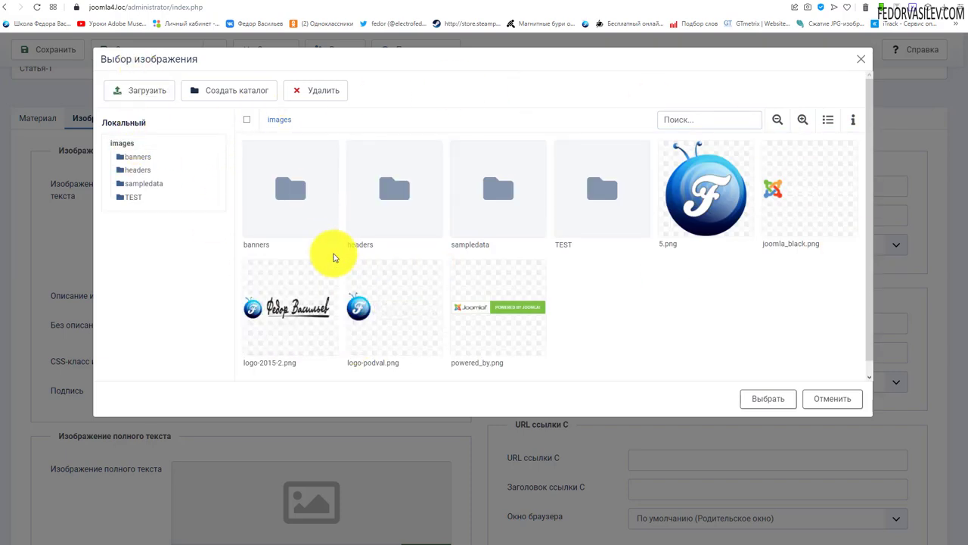
double_click(606, 183)
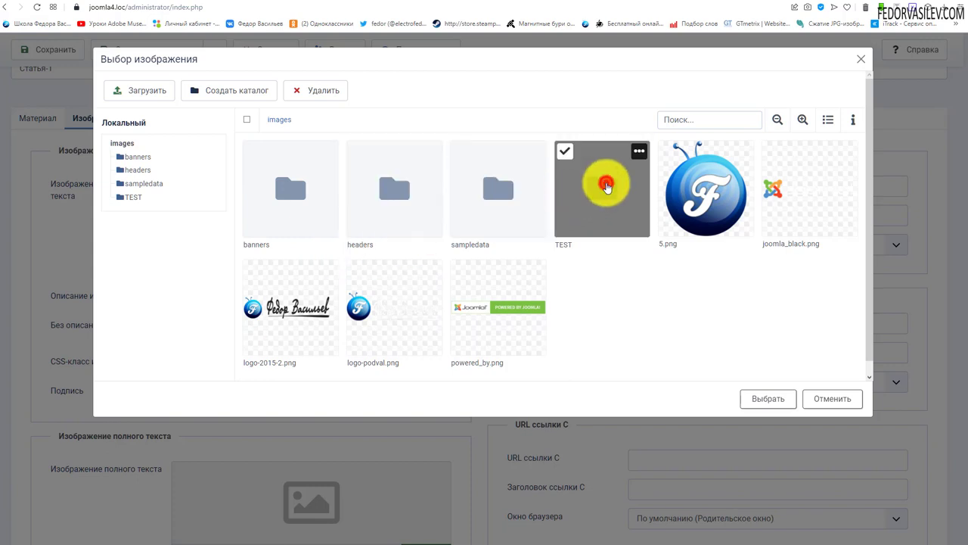
click(138, 94)
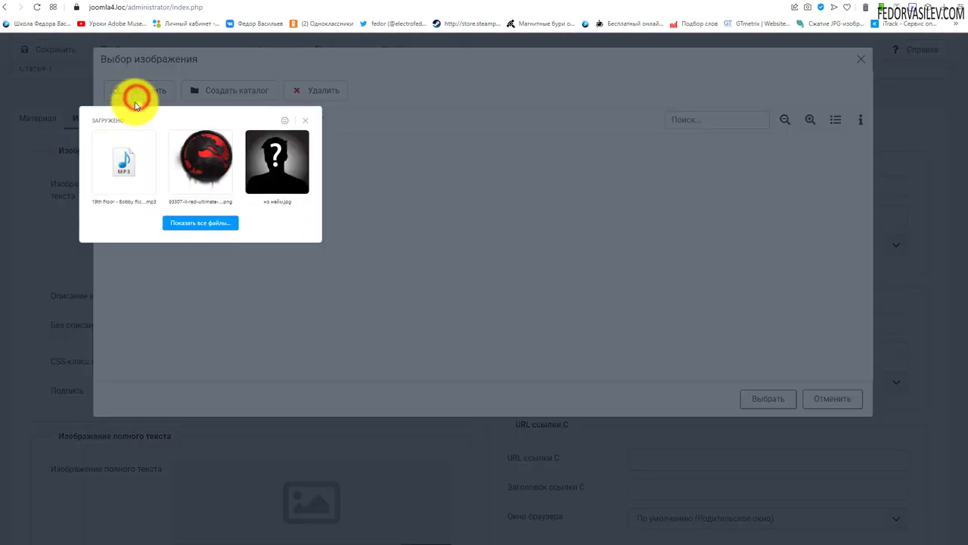
click(173, 226)
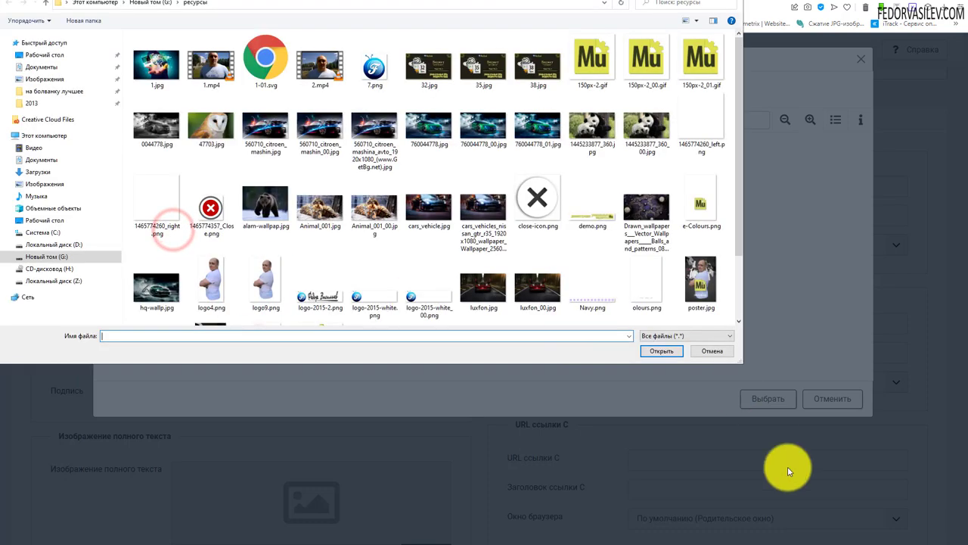
click(373, 133)
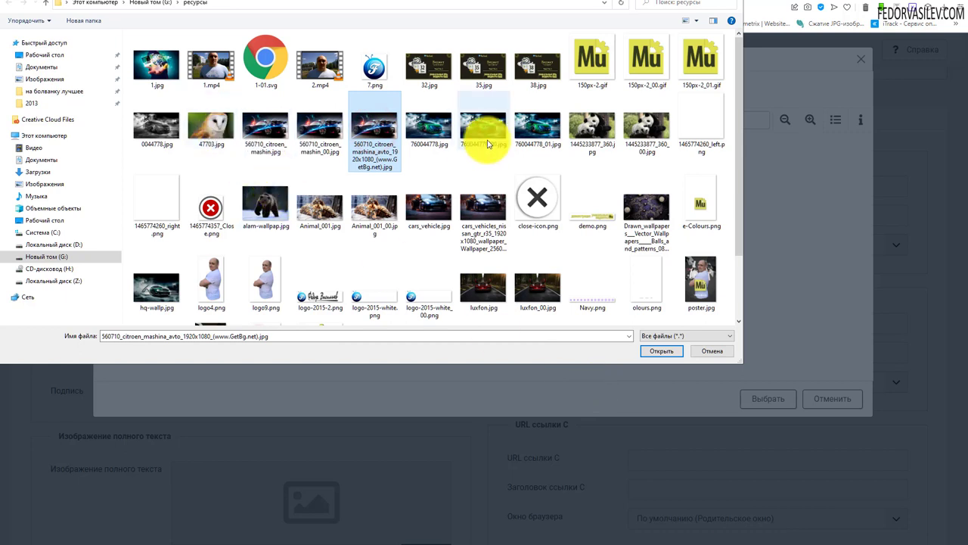
ctrl+click(429, 210)
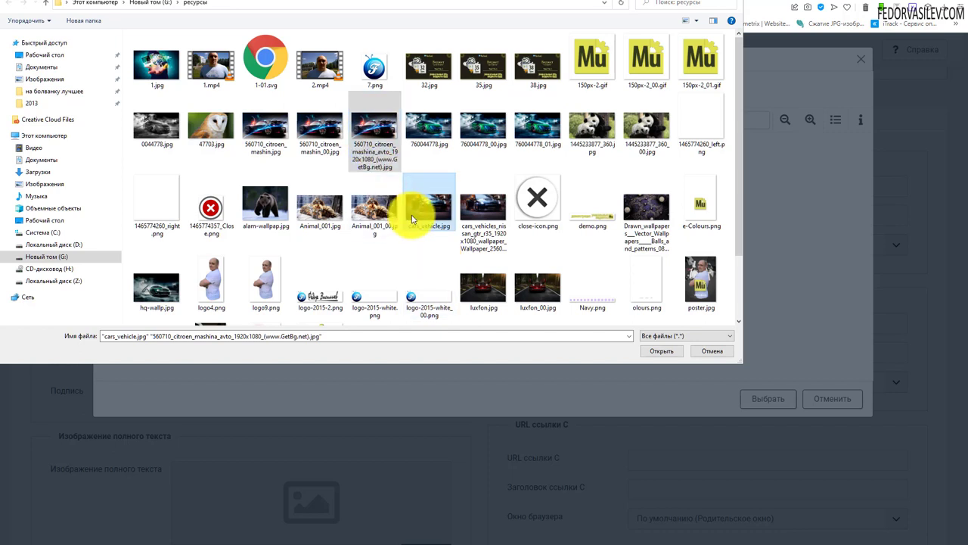
click(659, 351)
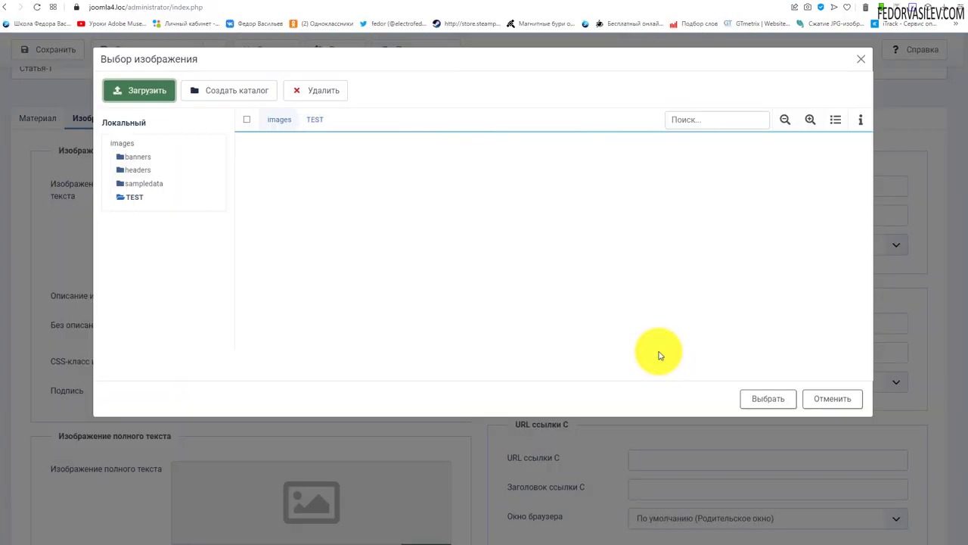
- Use the uploaded 560710_citroen_mashina_avto image as the article's intro-text image and save the article
click(295, 265)
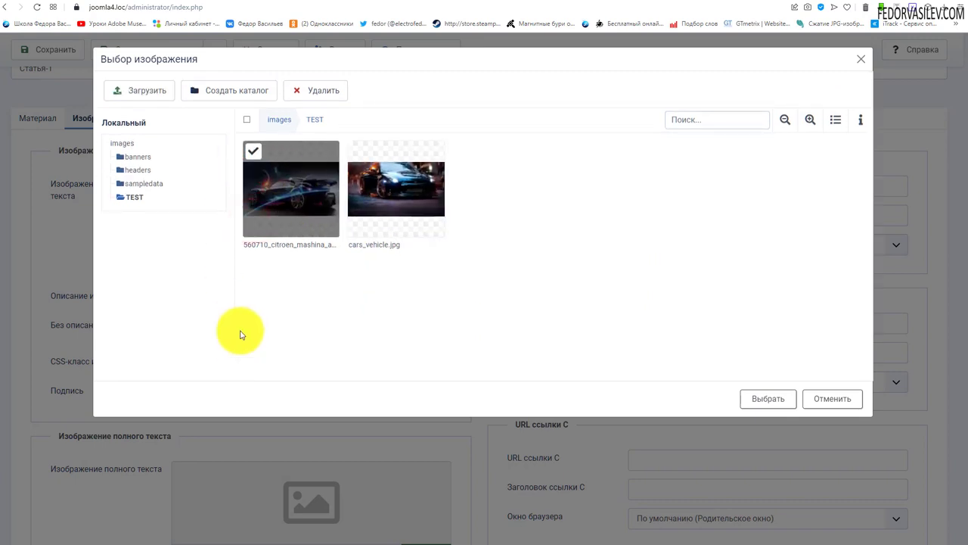
click(761, 401)
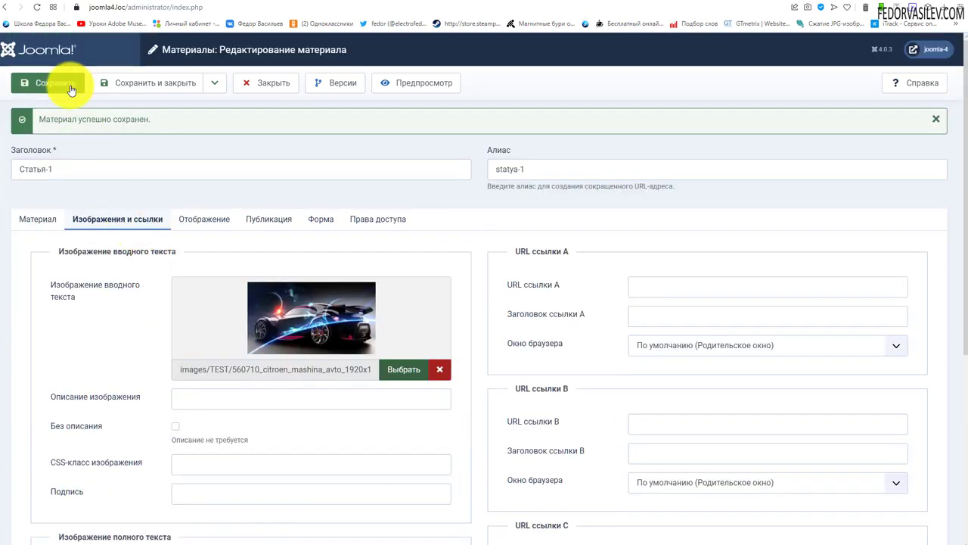
click(65, 82)
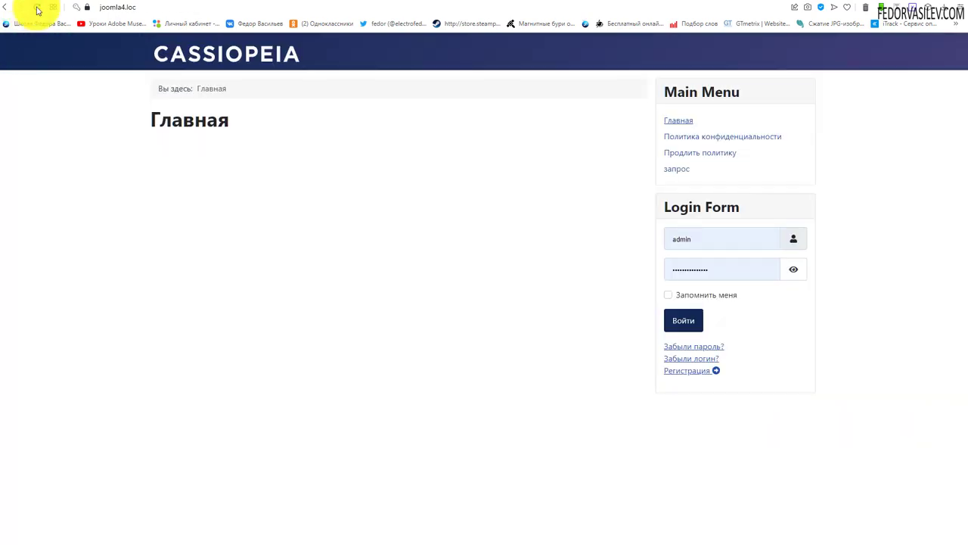
- Reload the site's home page to examine Статья-1 with its intro image, and compare it with the article's full page
click(36, 7)
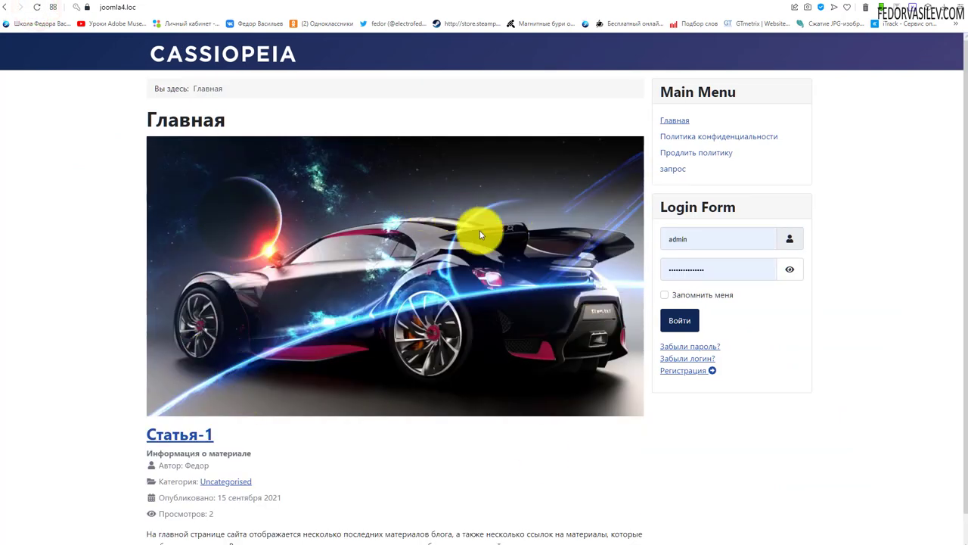
scroll(468, 232, down, 1)
drag(521, 526, 169, 400)
click(401, 437)
scroll(232, 165, up, 1)
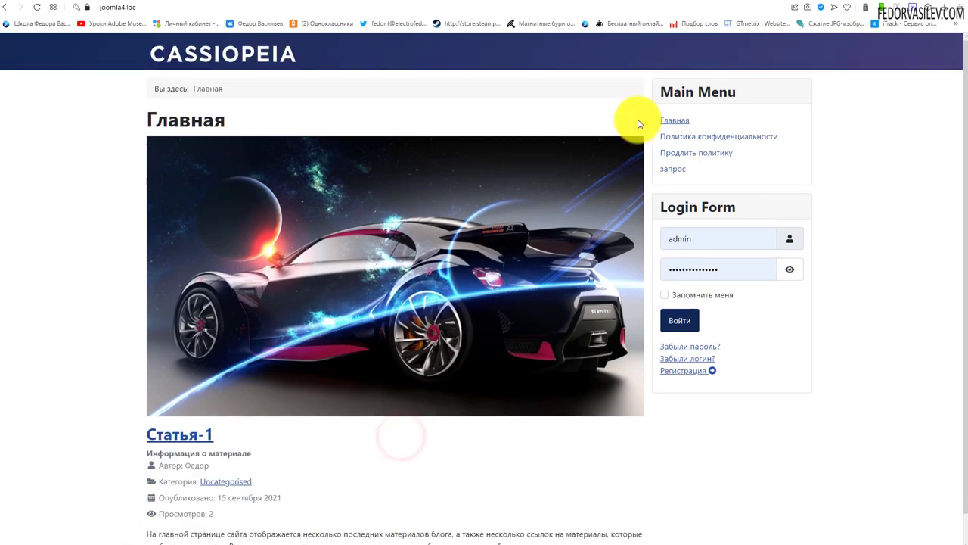
scroll(259, 236, down, 1)
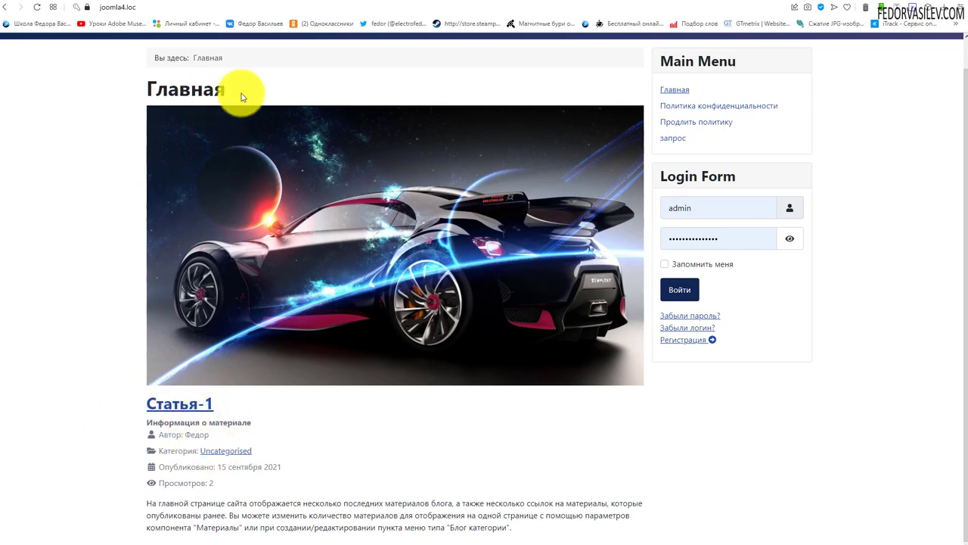
click(185, 409)
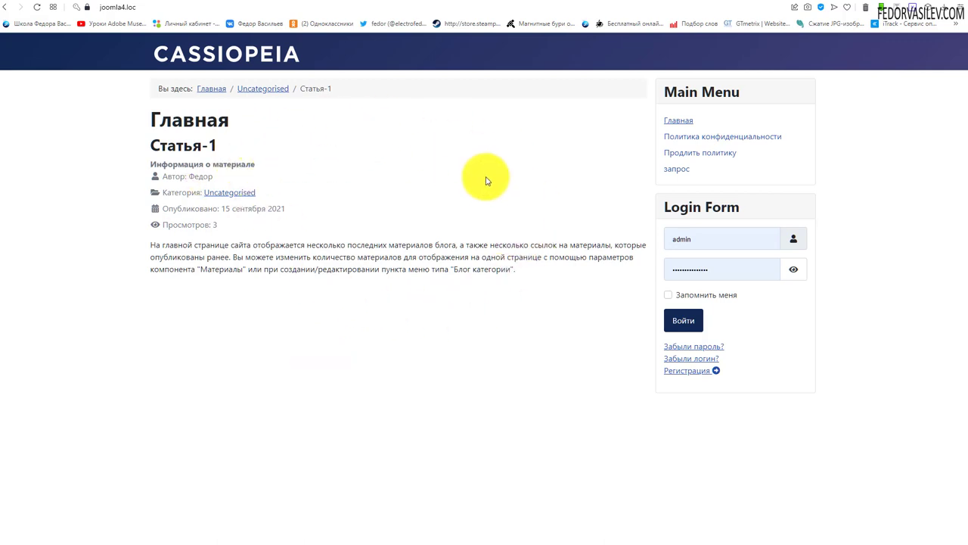
click(9, 6)
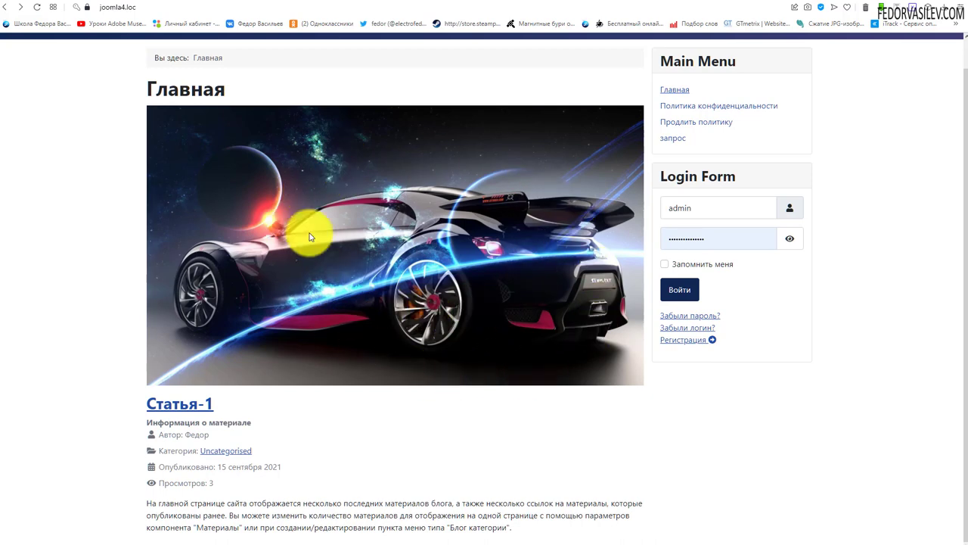
click(183, 403)
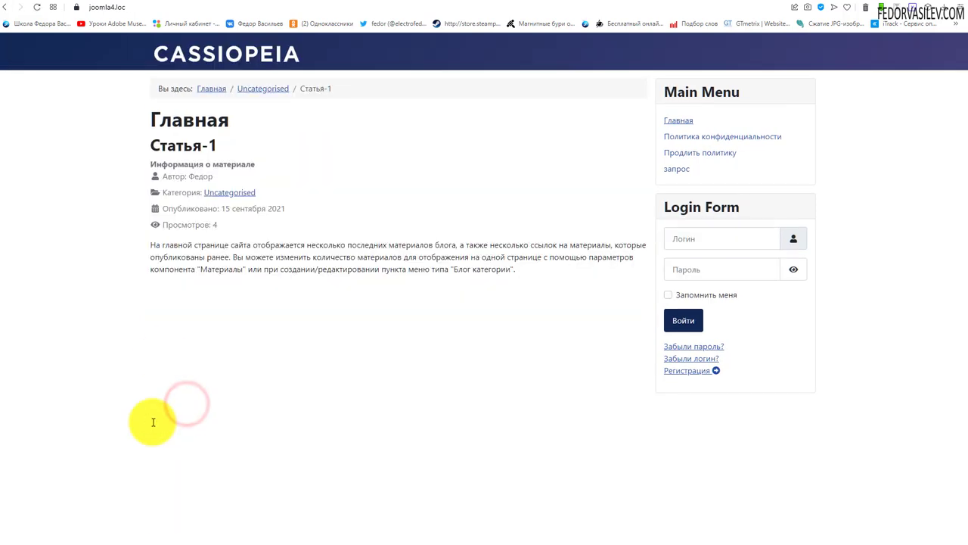
- Set the article's full-text image to the 560710_citroen_mashina_avto picture from the TEST folder and save the article
click(222, 4)
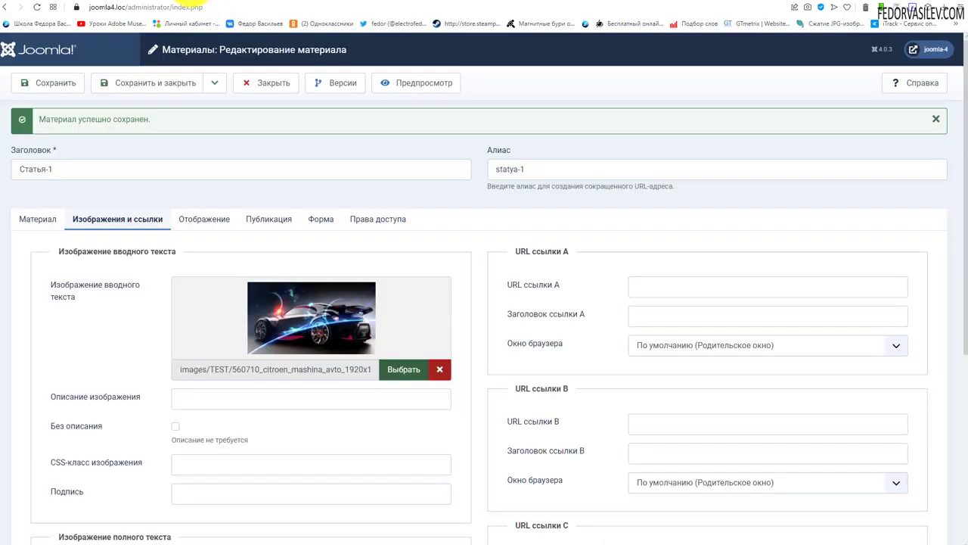
scroll(189, 178, down, 2)
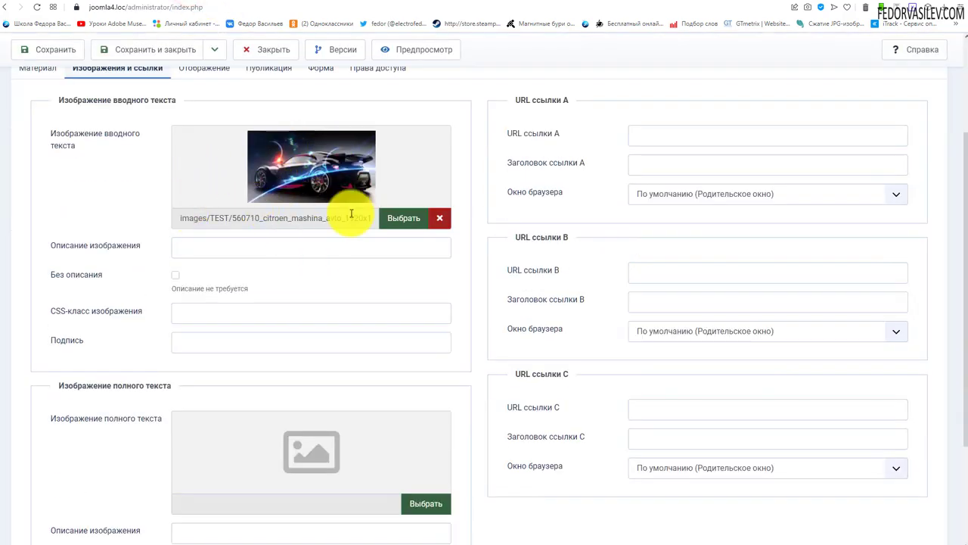
scroll(302, 272, up, 1)
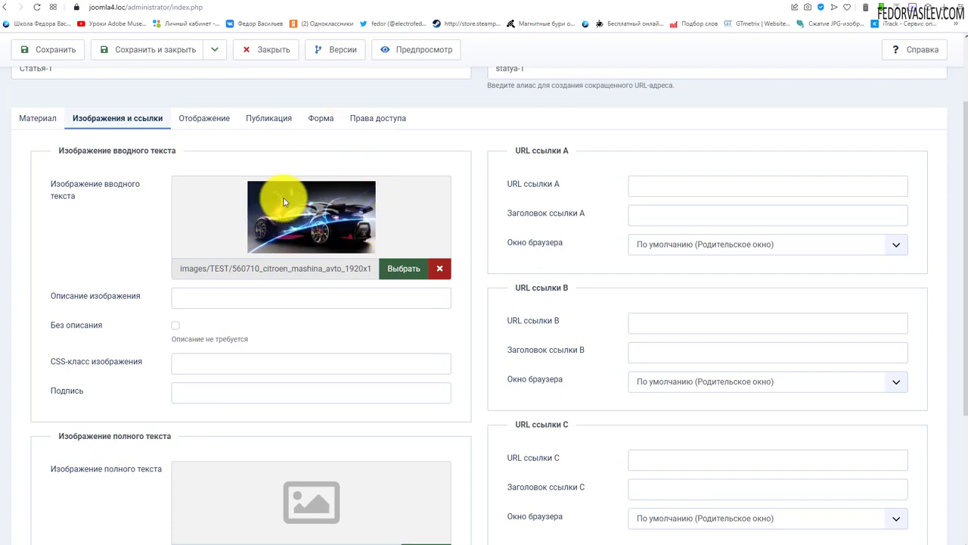
scroll(284, 198, down, 3)
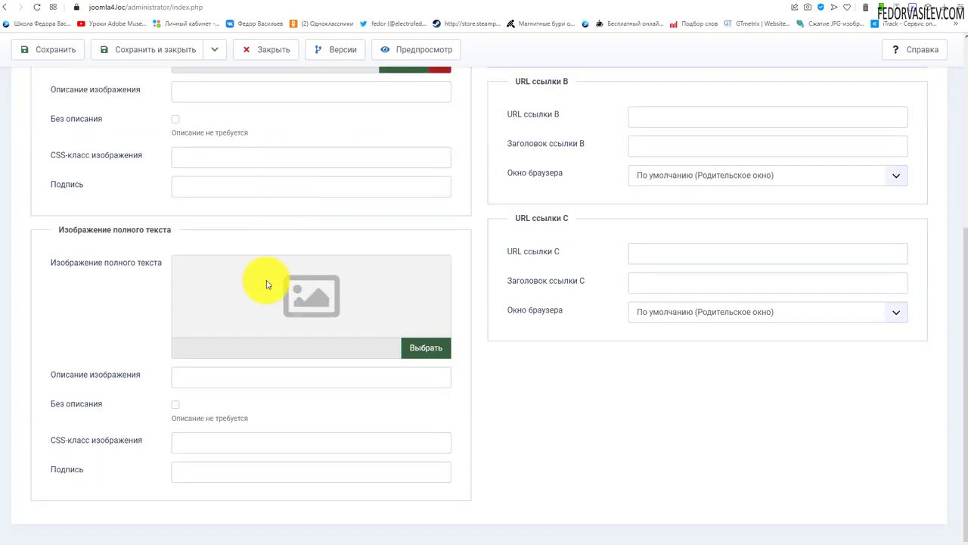
click(415, 350)
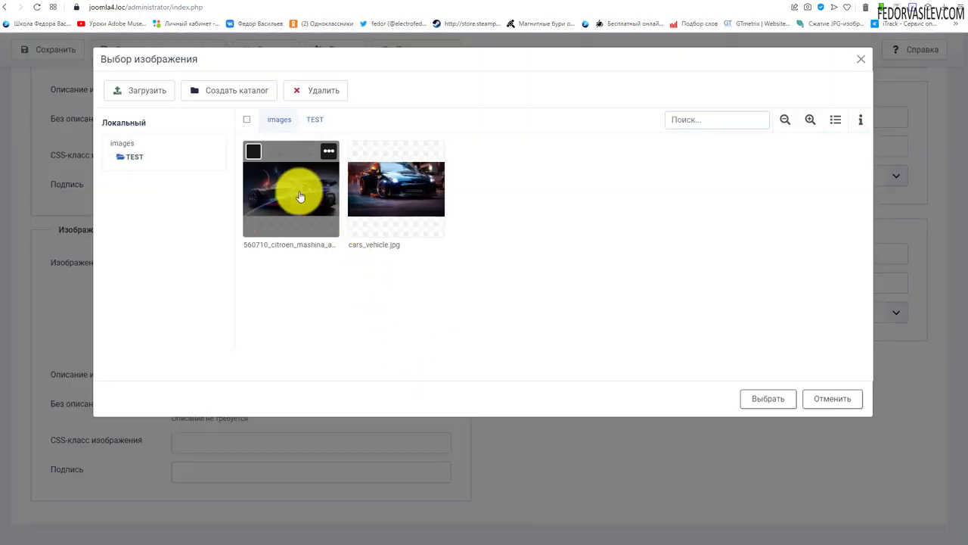
click(294, 191)
click(753, 404)
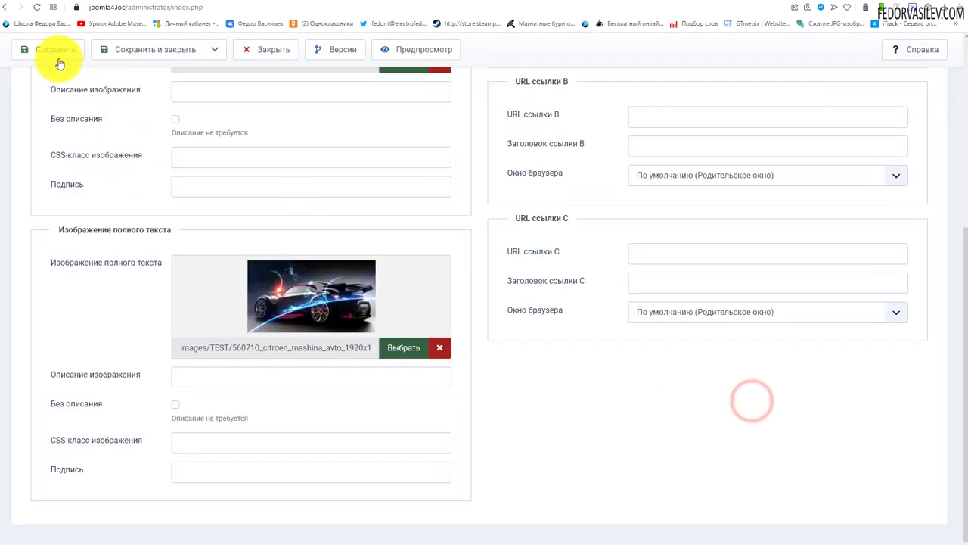
click(50, 50)
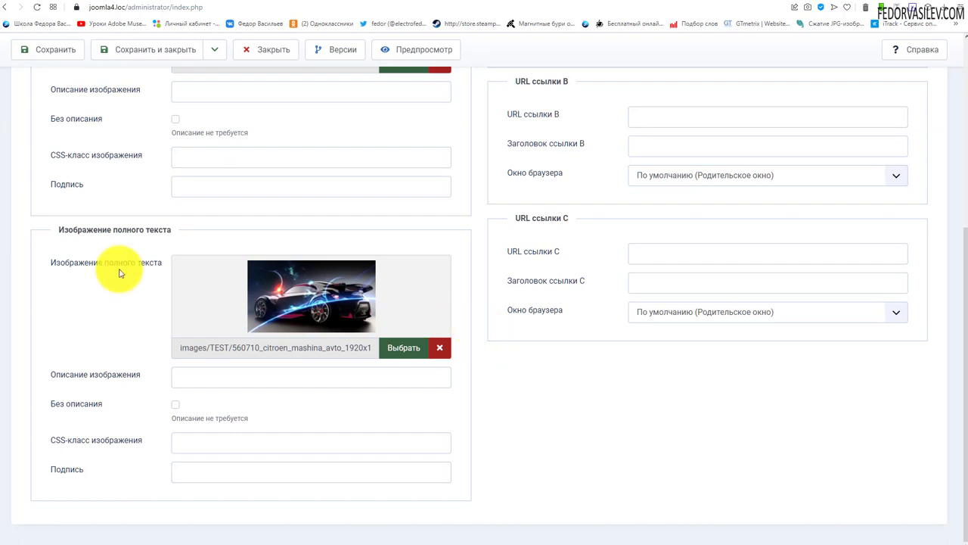
- Reload Статья-1 on the site to check its full-text image, and compare the home page with the full article page
drag(93, 229, 172, 229)
click(260, 1)
click(36, 7)
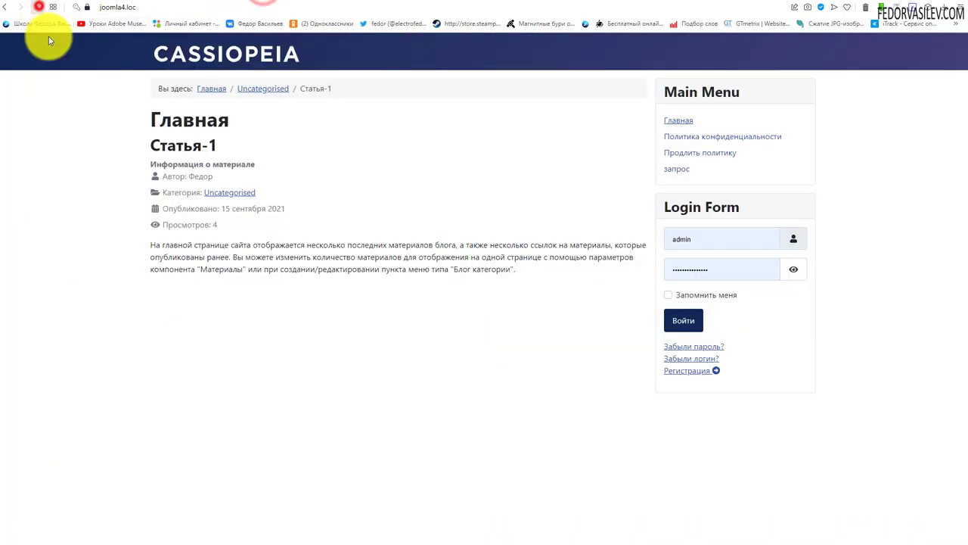
scroll(364, 184, down, 1)
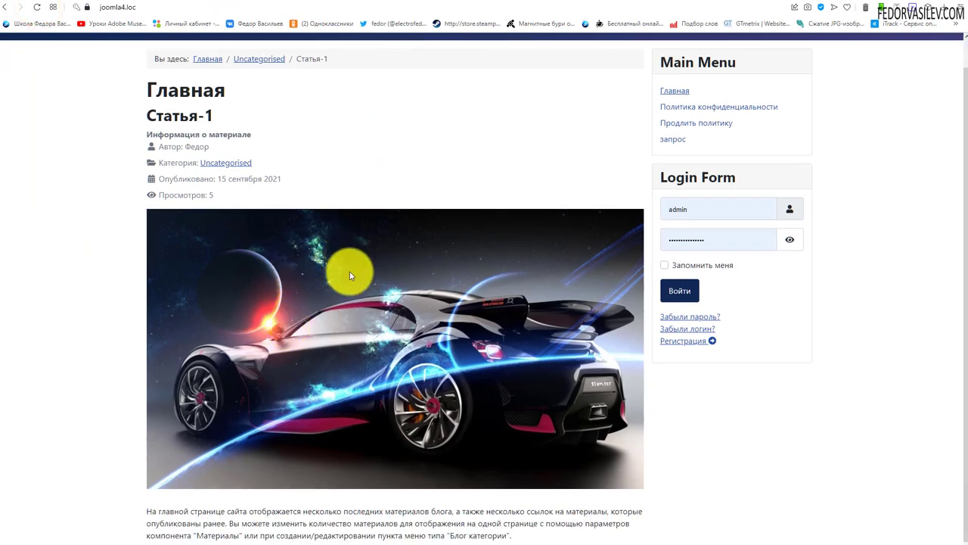
scroll(197, 177, up, 1)
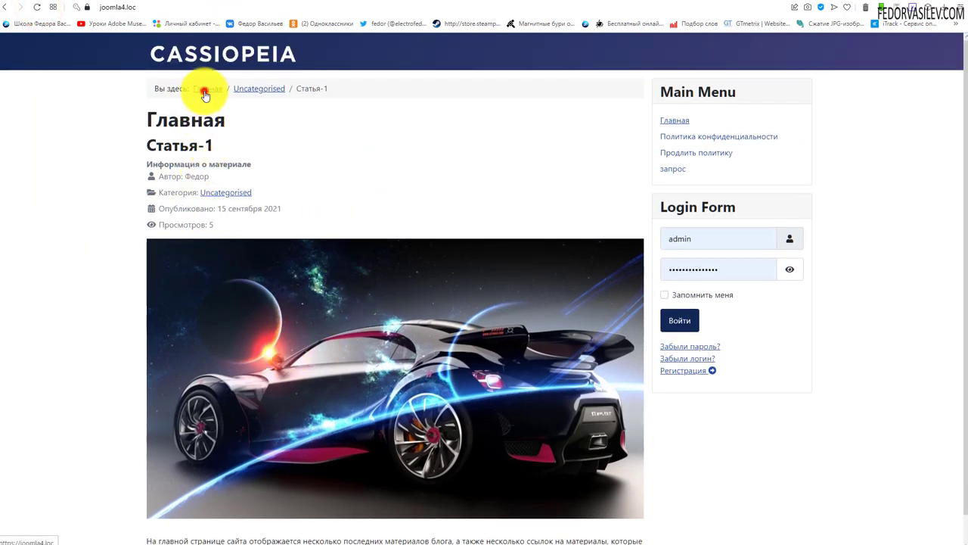
click(201, 89)
scroll(158, 294, down, 1)
click(167, 405)
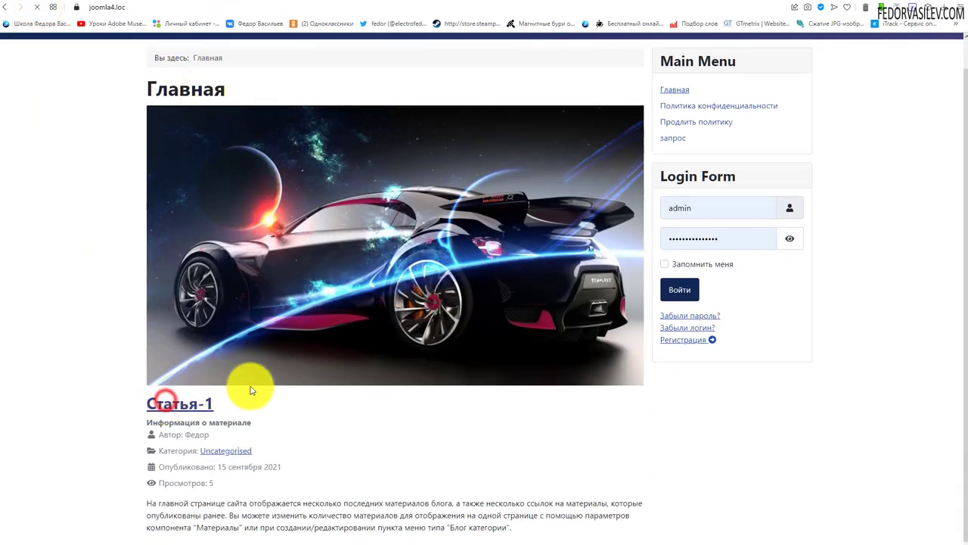
scroll(197, 341, down, 1)
- Back in the article editor, replace the full-text image with cars_vehicle.jpg from the TEST folder
click(159, 2)
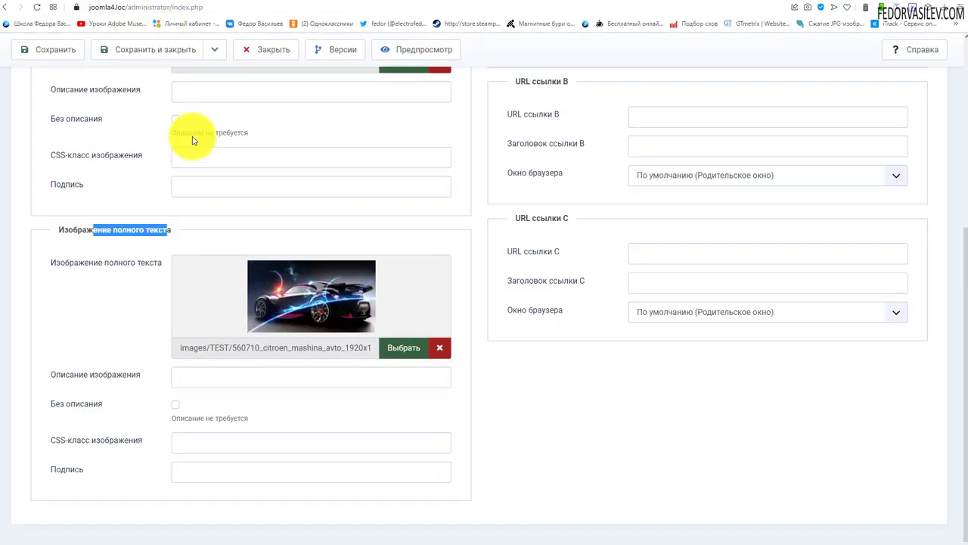
click(440, 350)
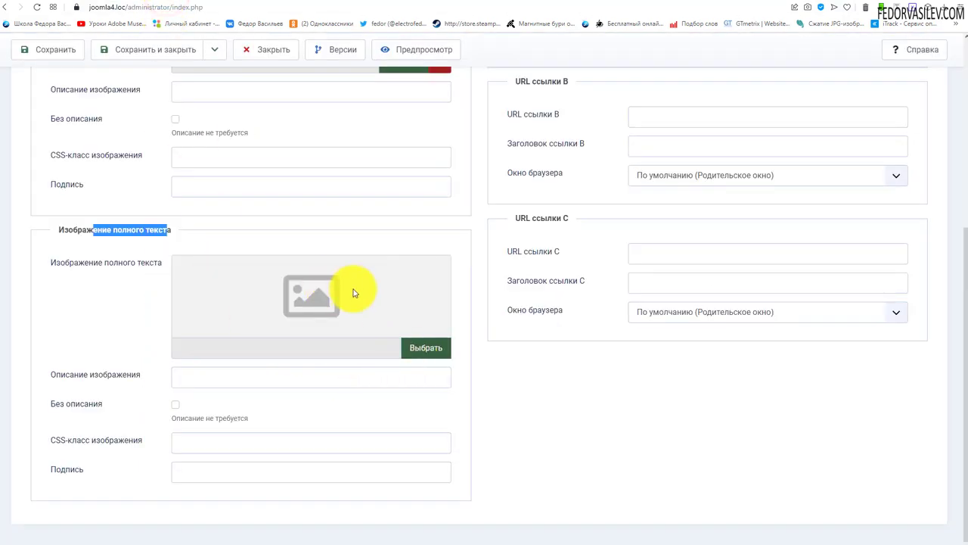
click(408, 351)
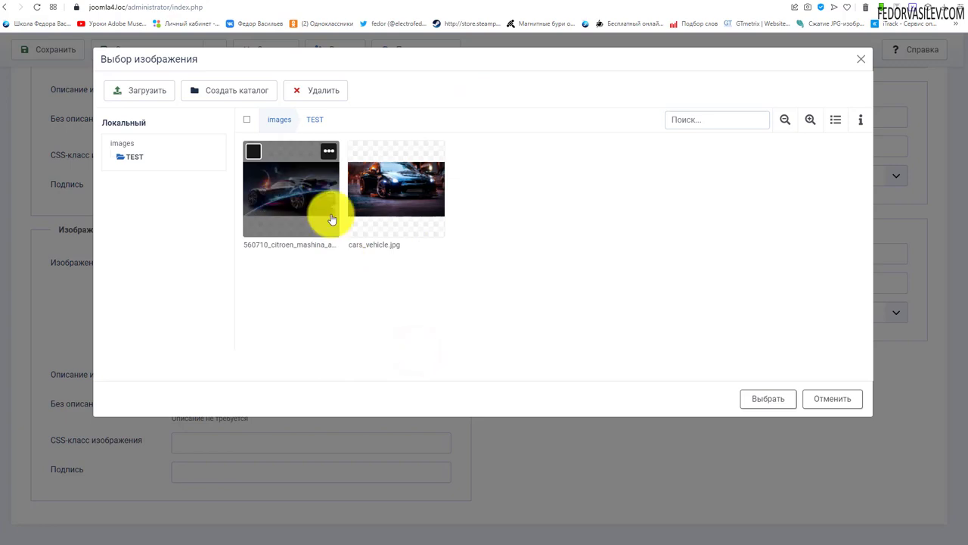
click(400, 193)
click(767, 398)
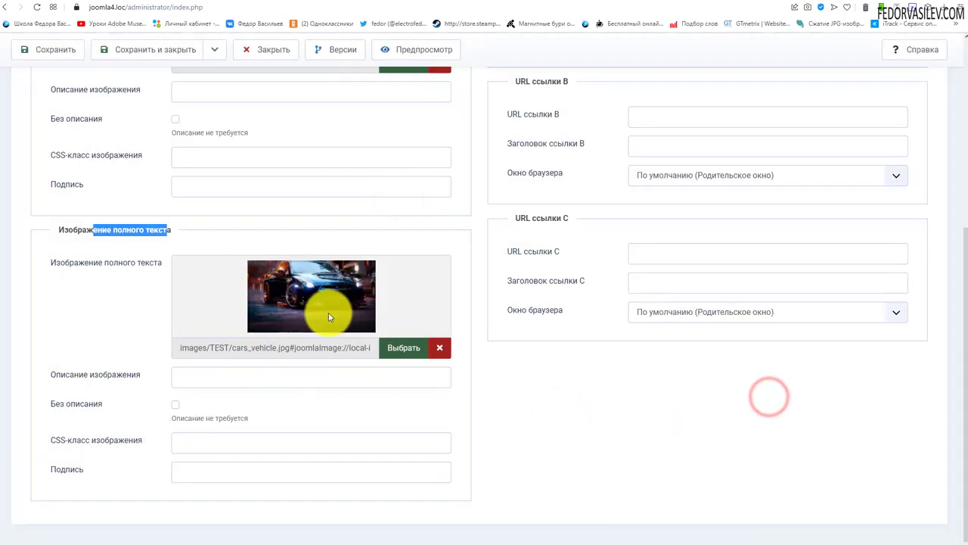
click(135, 228)
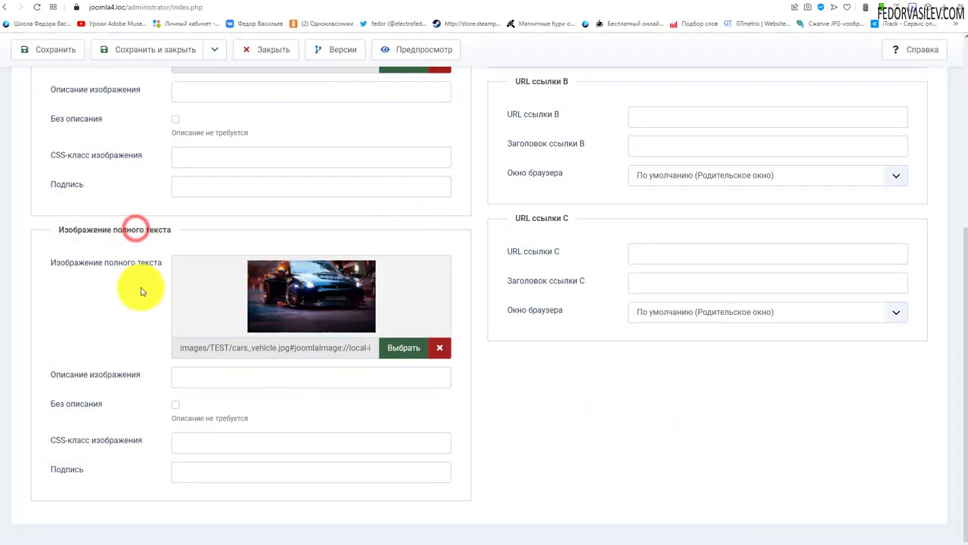
- Add an empty paragraph after the body text of Статья-1
scroll(126, 249, up, 3)
click(40, 116)
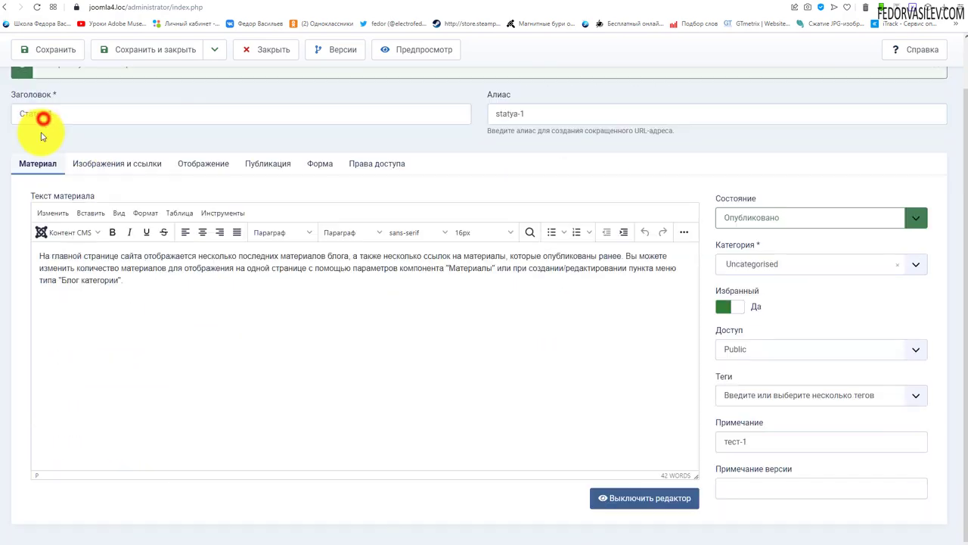
click(131, 284)
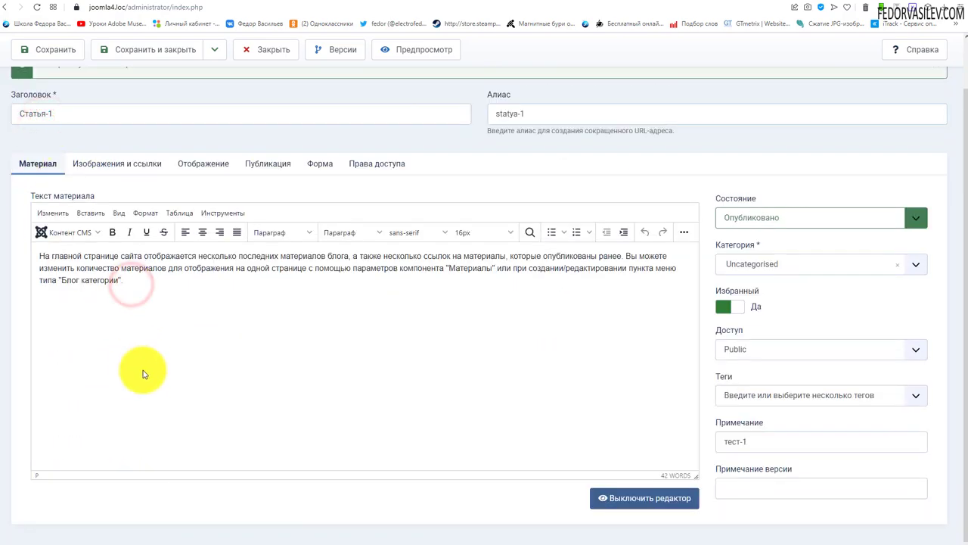
key(Return)
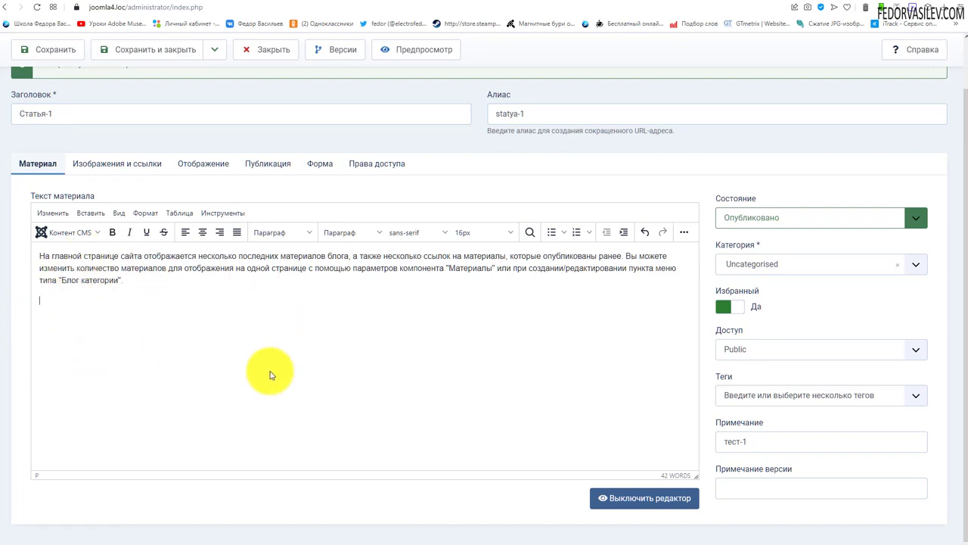
- Remove both the intro image and the full-text image from the article's image settings
click(142, 163)
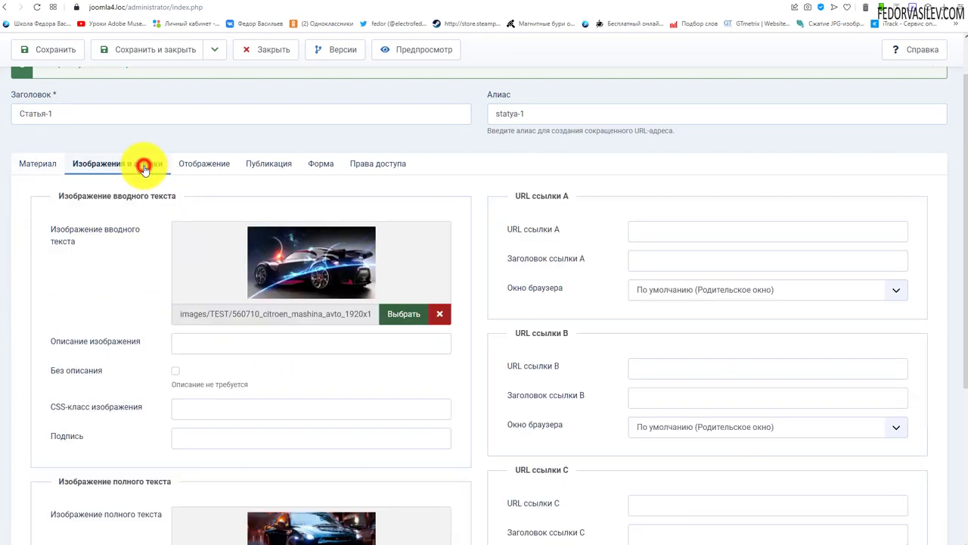
click(440, 317)
scroll(404, 363, down, 4)
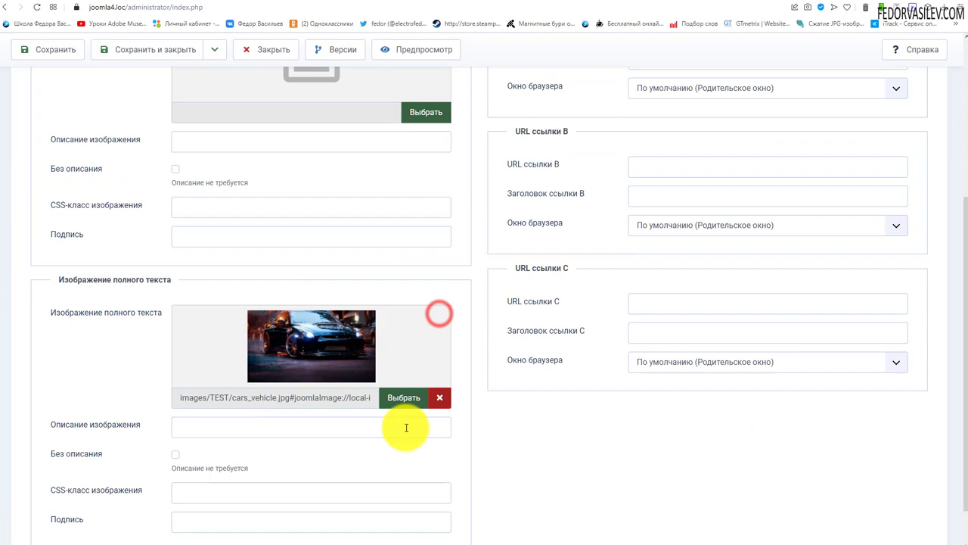
click(443, 396)
scroll(227, 303, up, 5)
- Insert the 560710_citroen_mashina_avto picture from the TEST folder into the article body, in the empty paragraph below the text
click(34, 226)
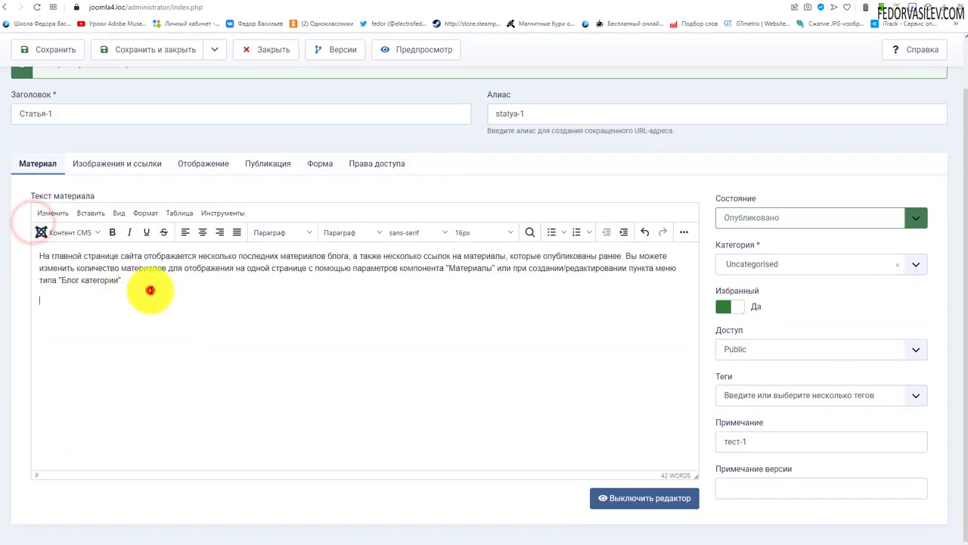
click(150, 290)
click(95, 235)
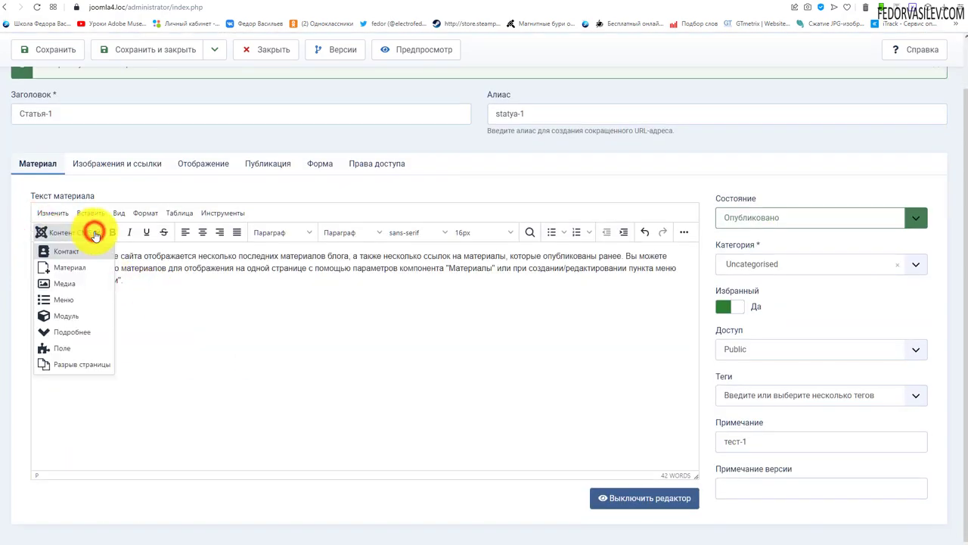
click(76, 285)
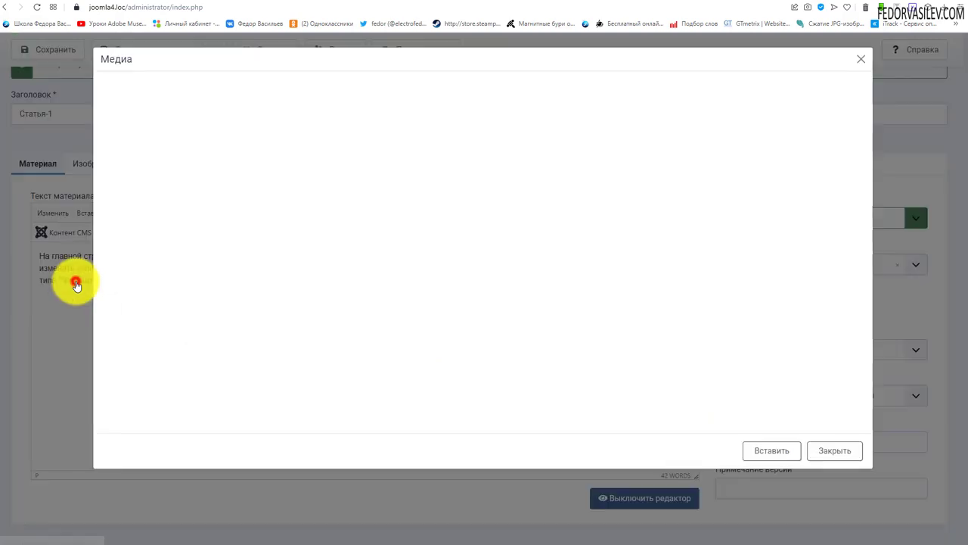
click(271, 186)
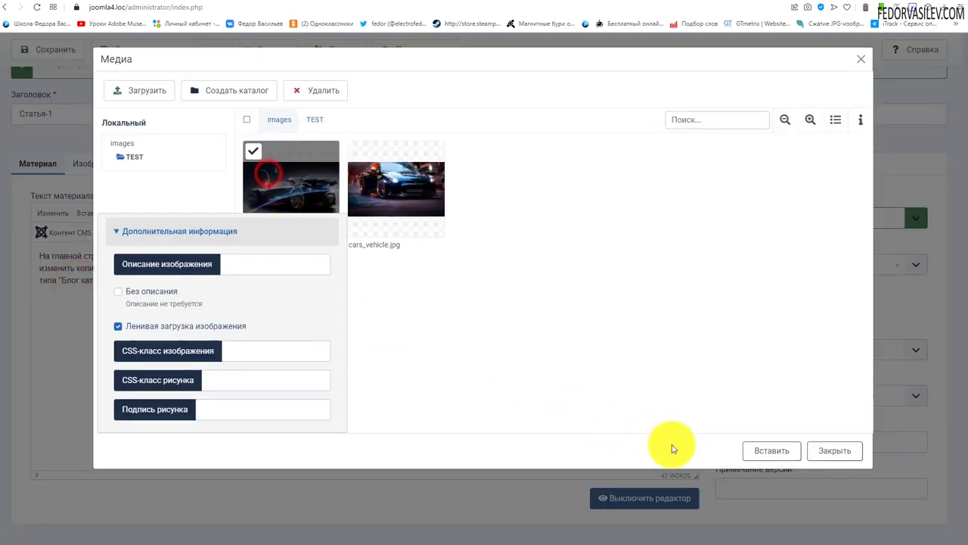
click(765, 450)
- Shrink the inserted body image proportionally to about 620 × 349 px and save the article
click(612, 419)
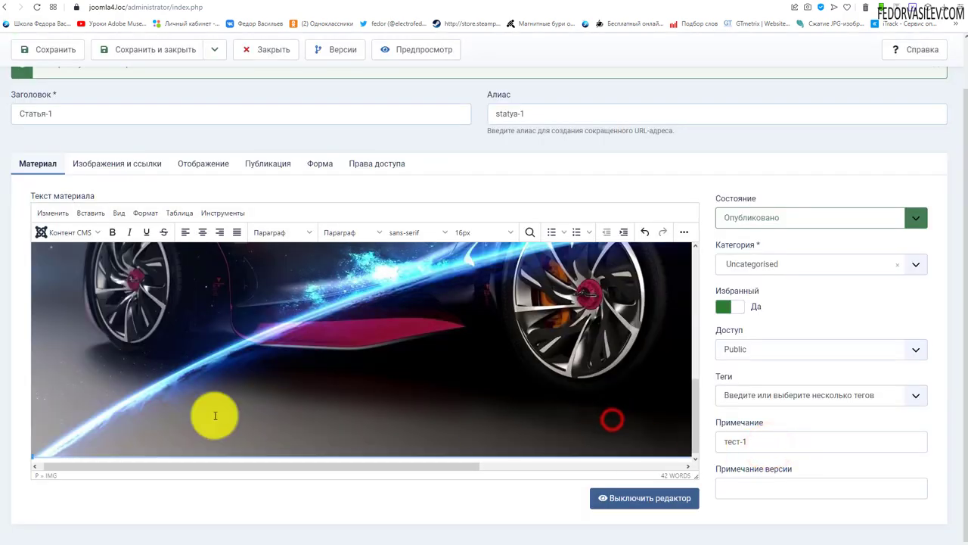
drag(32, 454, 425, 339)
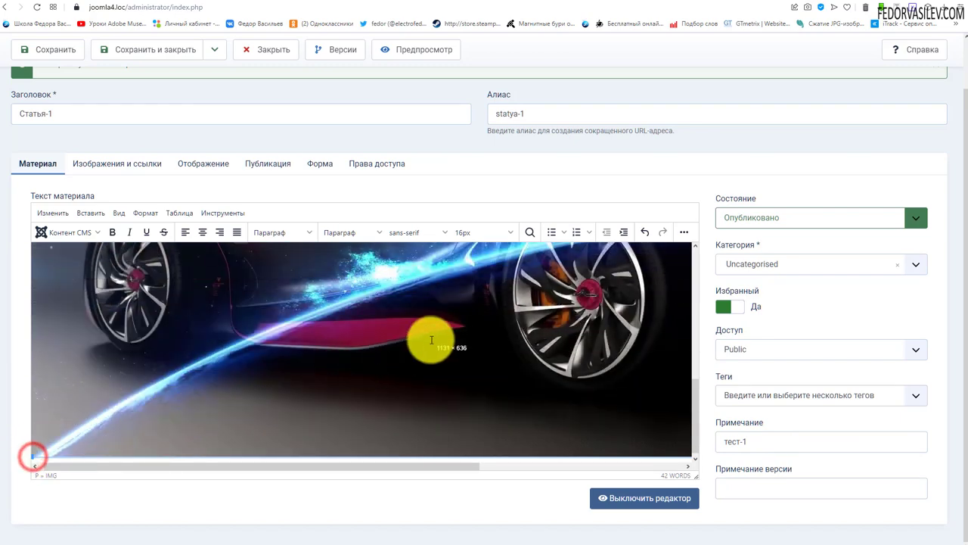
click(612, 458)
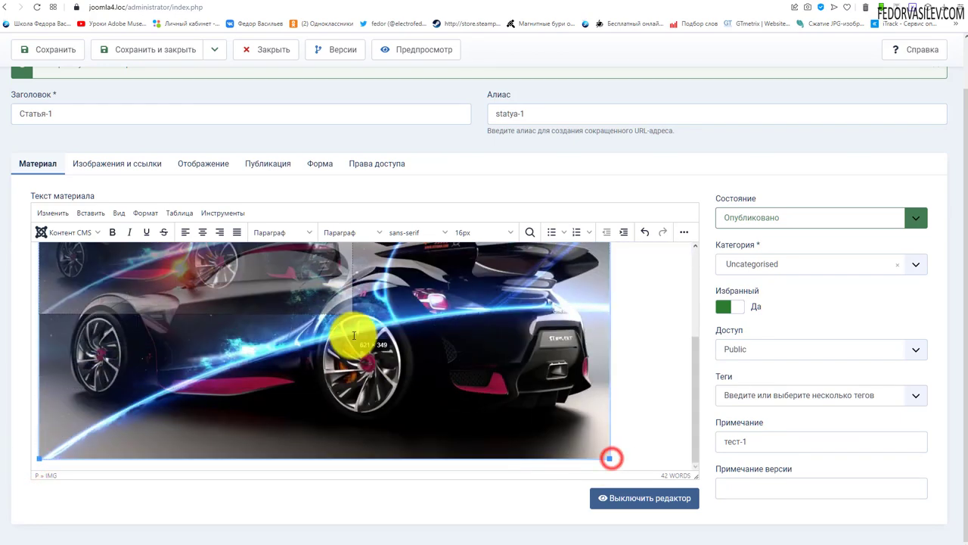
click(68, 54)
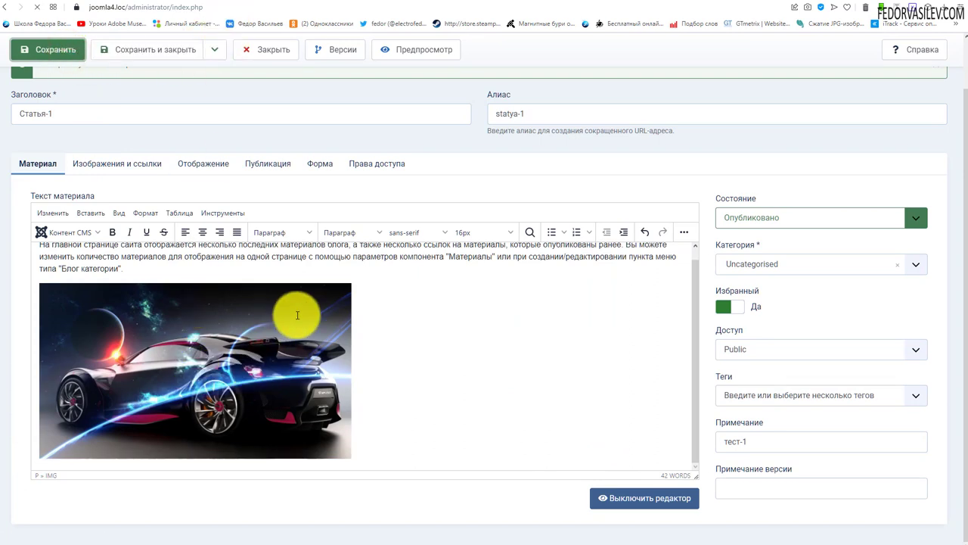
- Review the article's image settings, and compare how Статья-1 appears on the site's home page and on its full page
click(206, 354)
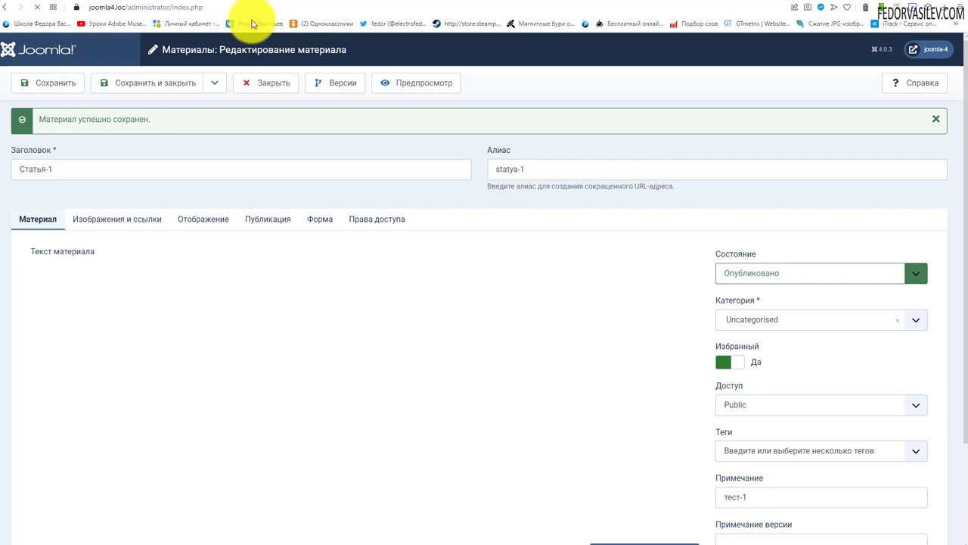
click(121, 218)
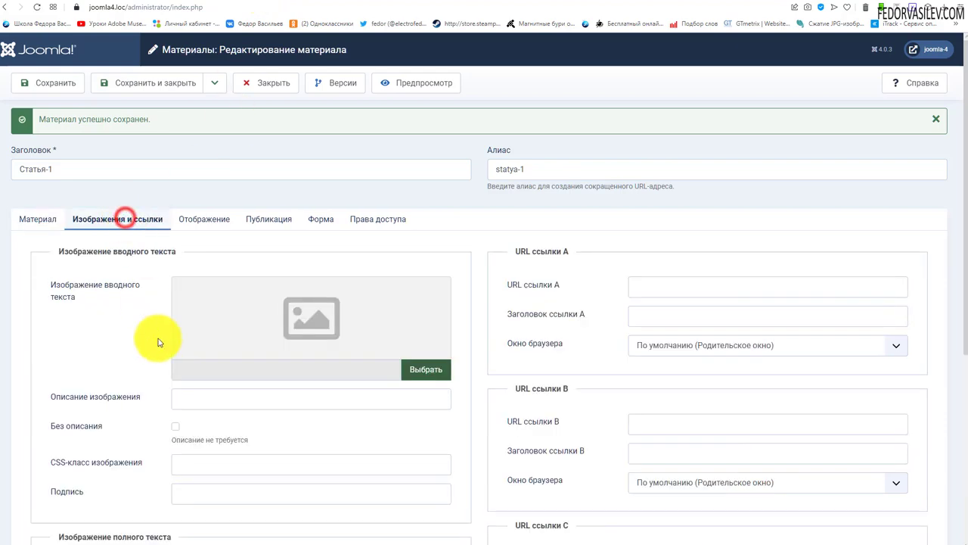
scroll(159, 339, down, 1)
scroll(227, 151, up, 1)
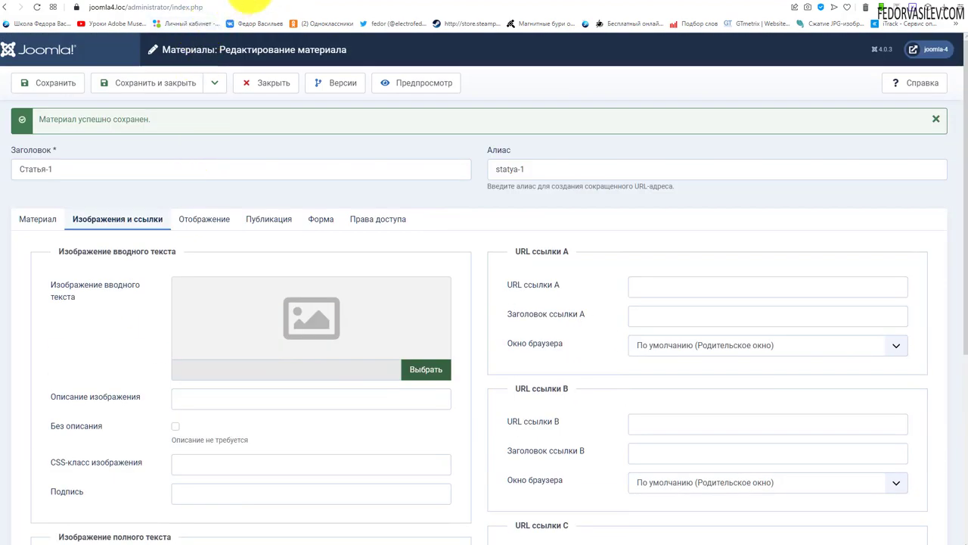
click(249, 2)
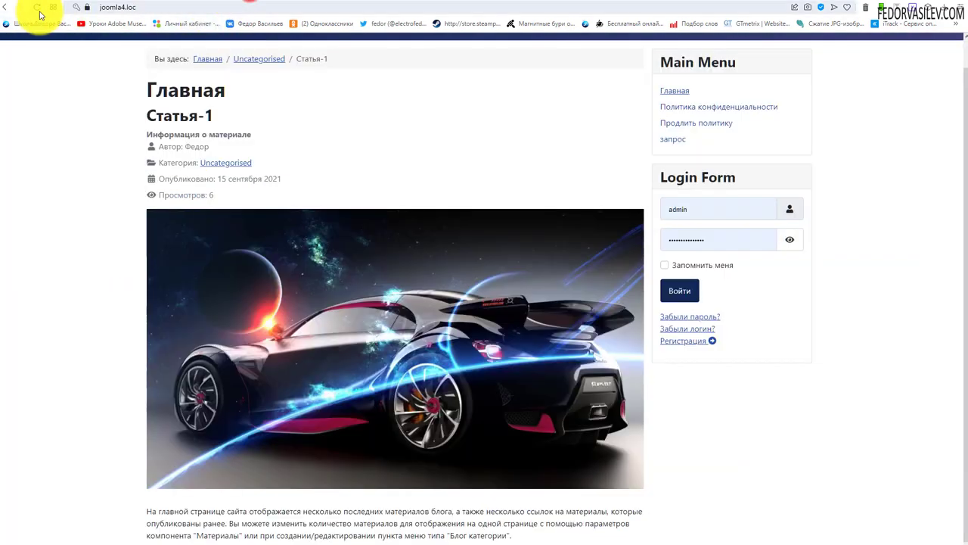
click(674, 90)
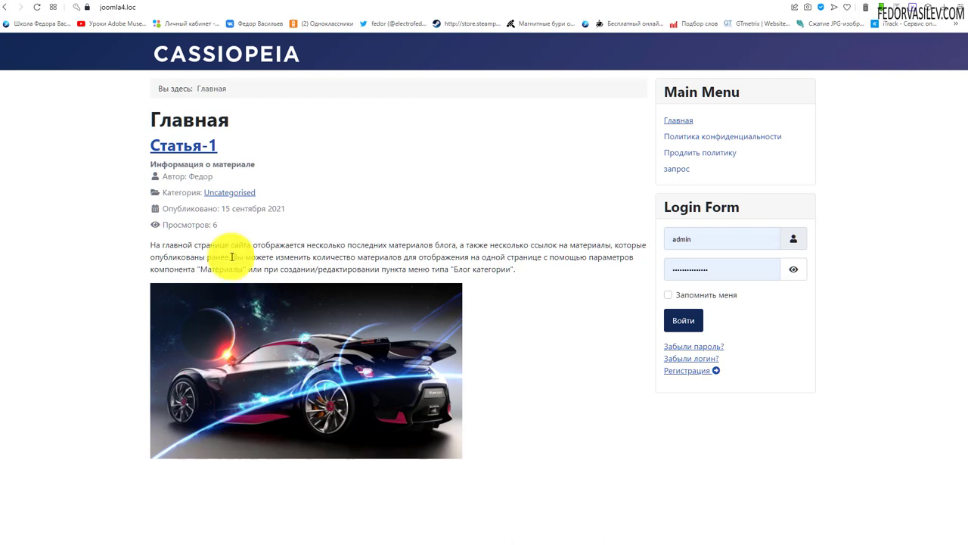
click(198, 146)
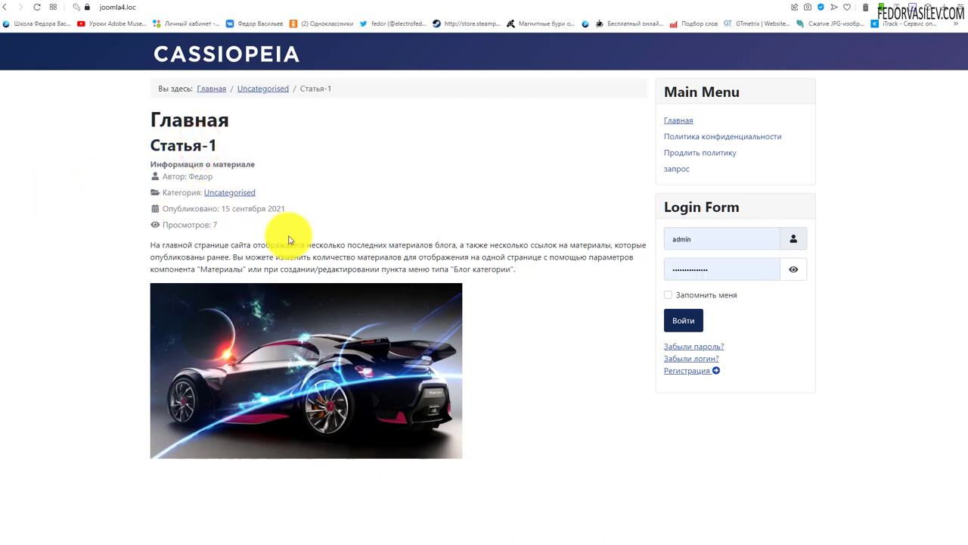
click(213, 90)
- Return to the article editor and examine the text and the image in the body of Статья-1
click(198, 3)
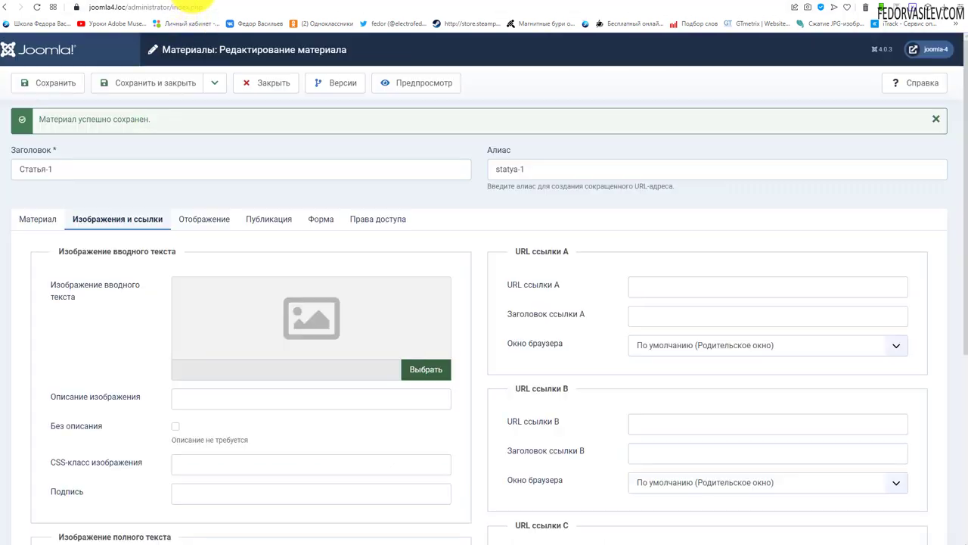
click(32, 220)
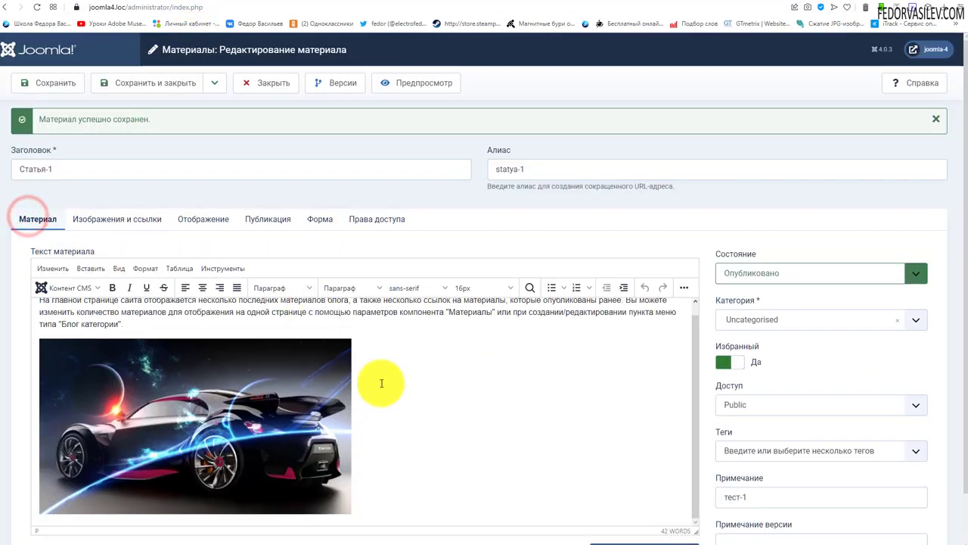
scroll(184, 356, up, 1)
scroll(484, 188, down, 1)
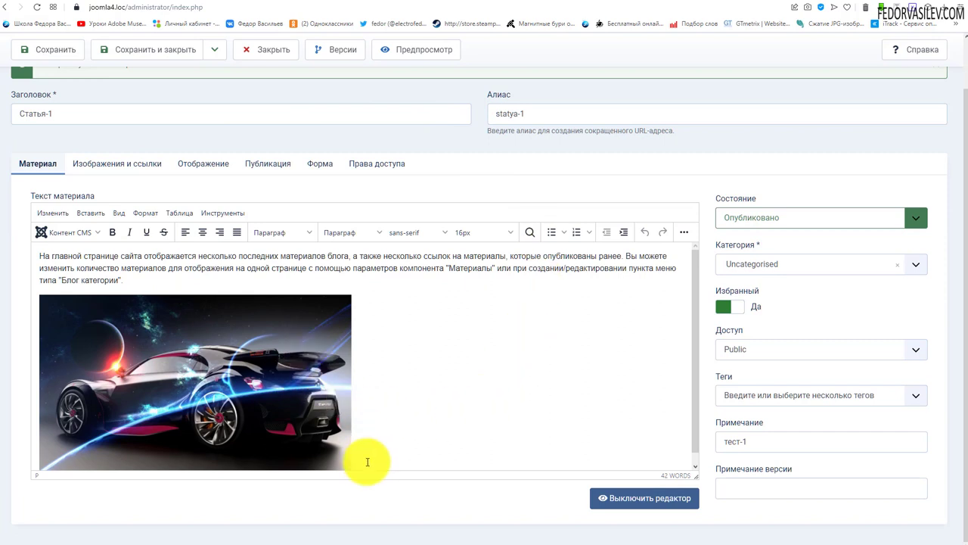
scroll(390, 445, down, 1)
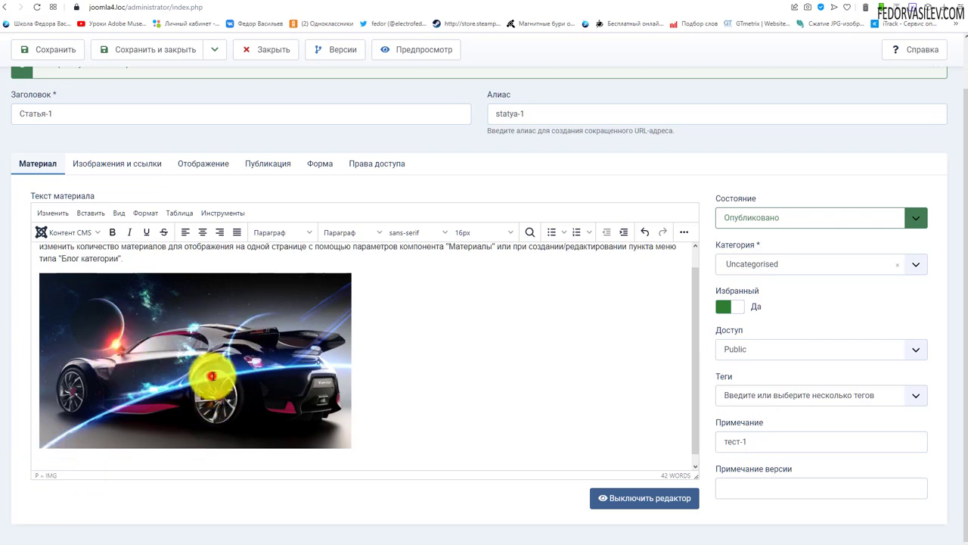
click(214, 371)
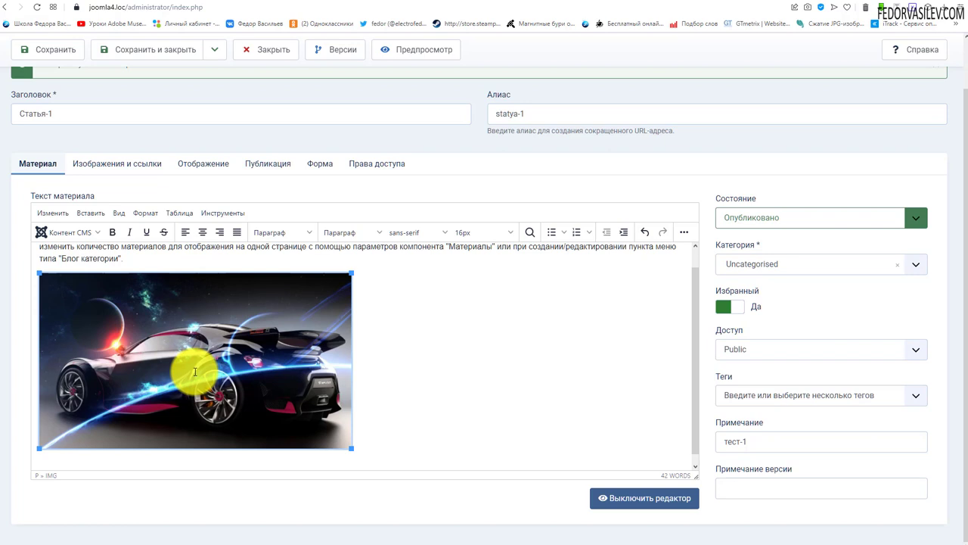
scroll(191, 341, up, 1)
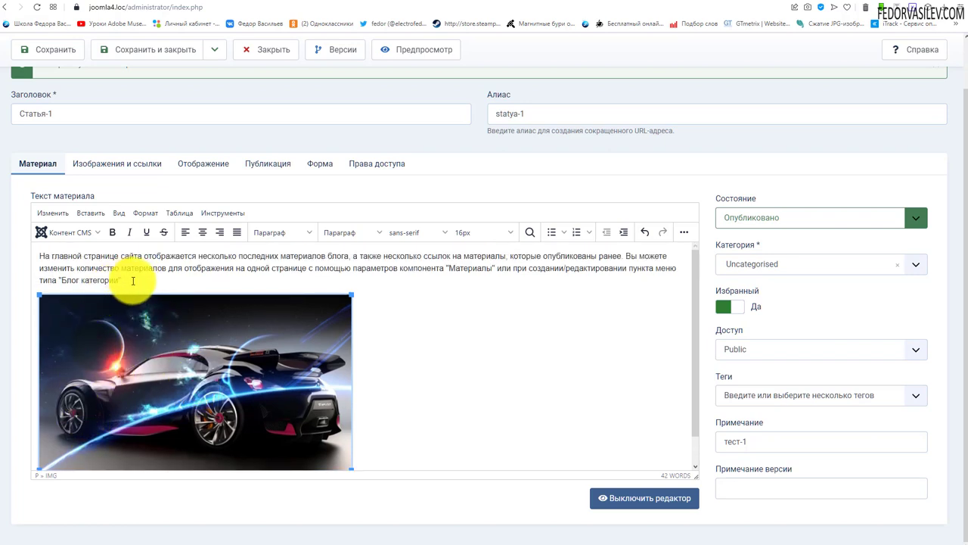
- Insert a Подробнее (read more) break between the body text and the image, save the article, and check it on the site
click(104, 368)
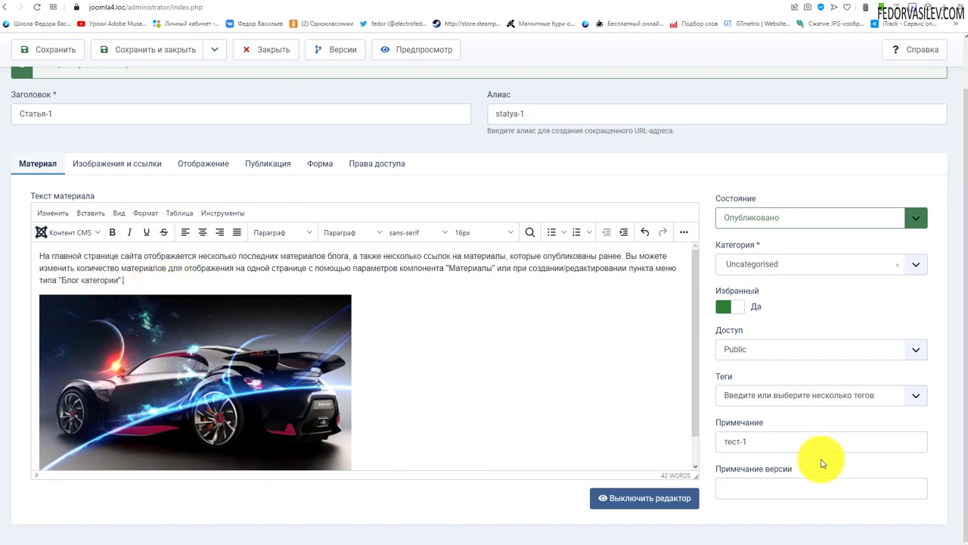
click(684, 232)
click(84, 232)
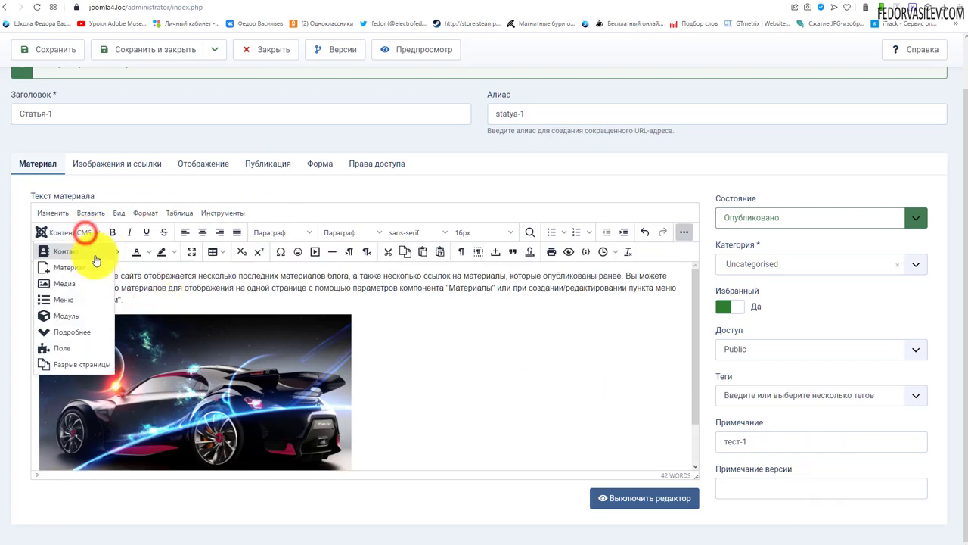
click(69, 333)
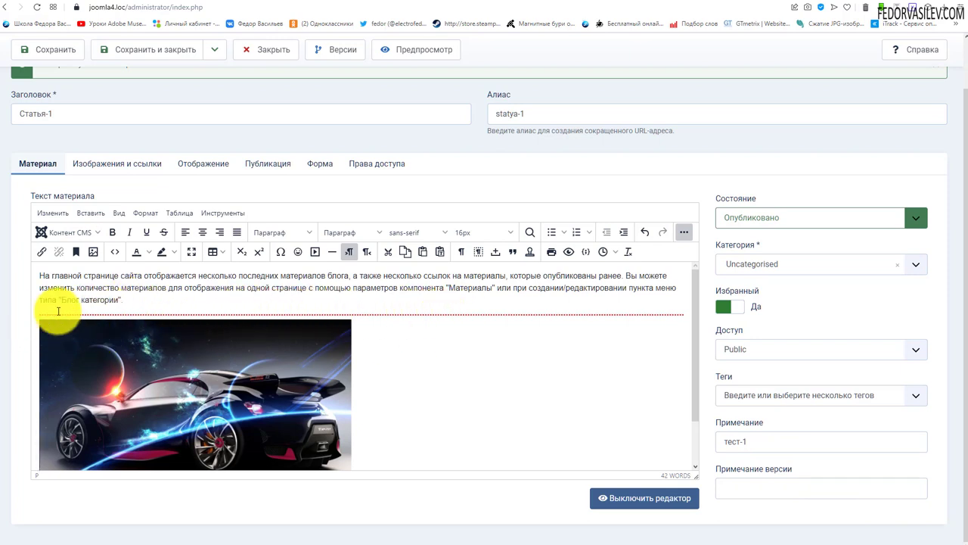
click(43, 58)
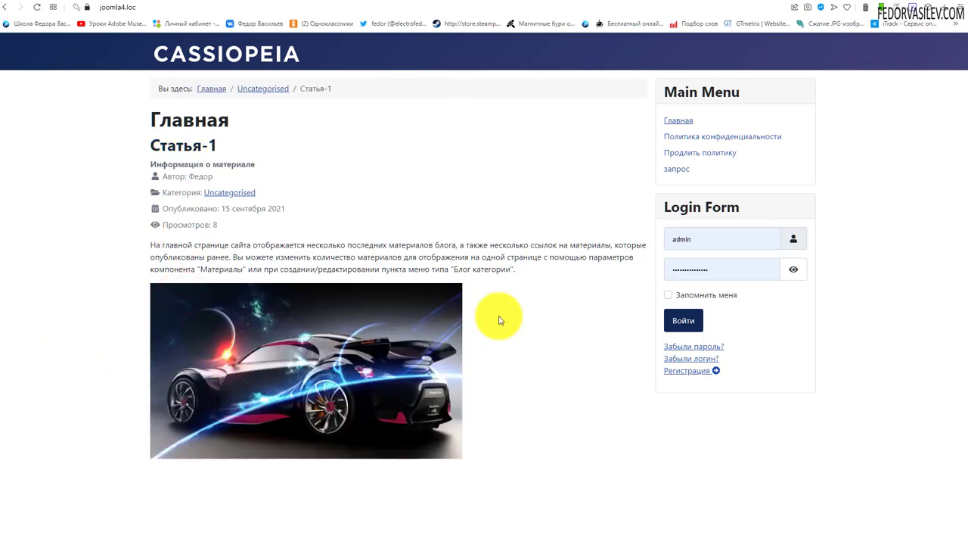
click(5, 7)
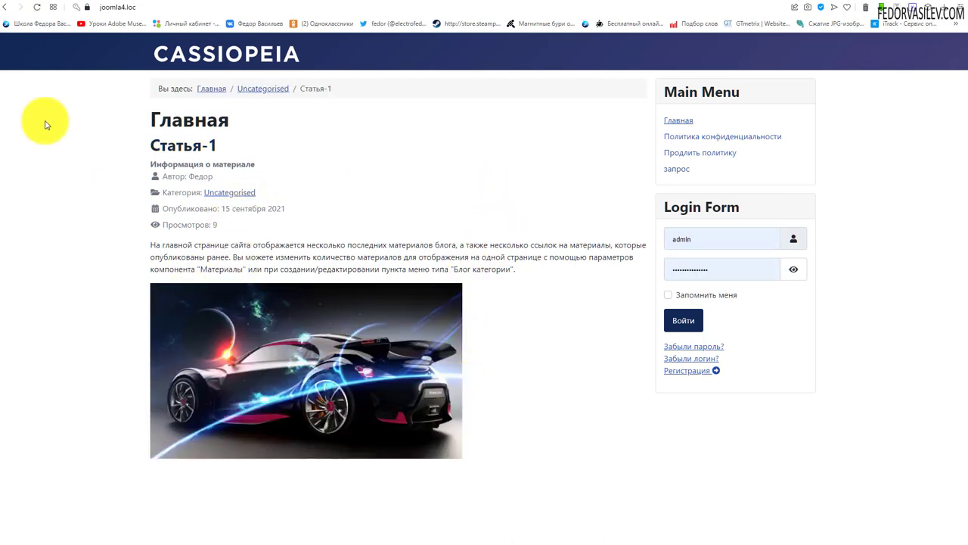
- Back in the article editor, delete the Подробнее break between the body text and the image
click(182, 4)
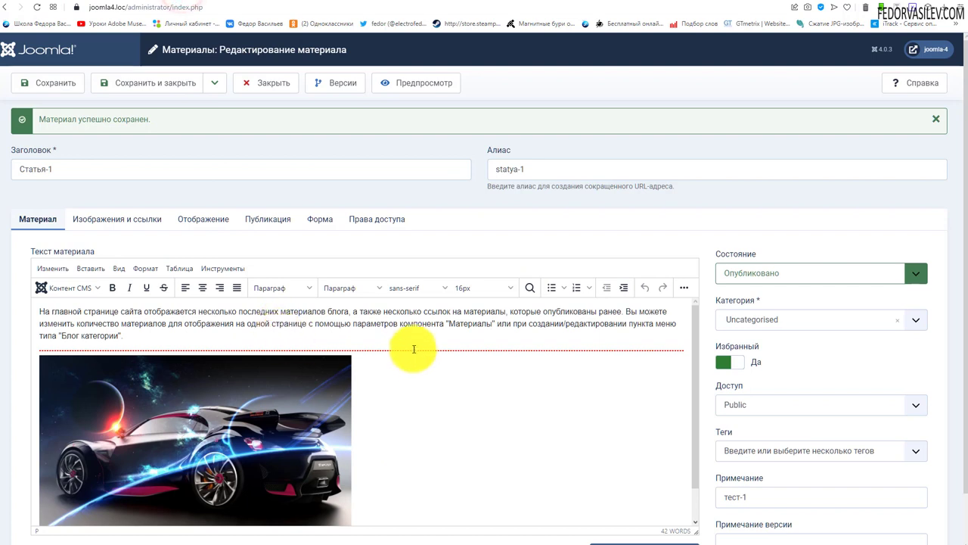
click(424, 350)
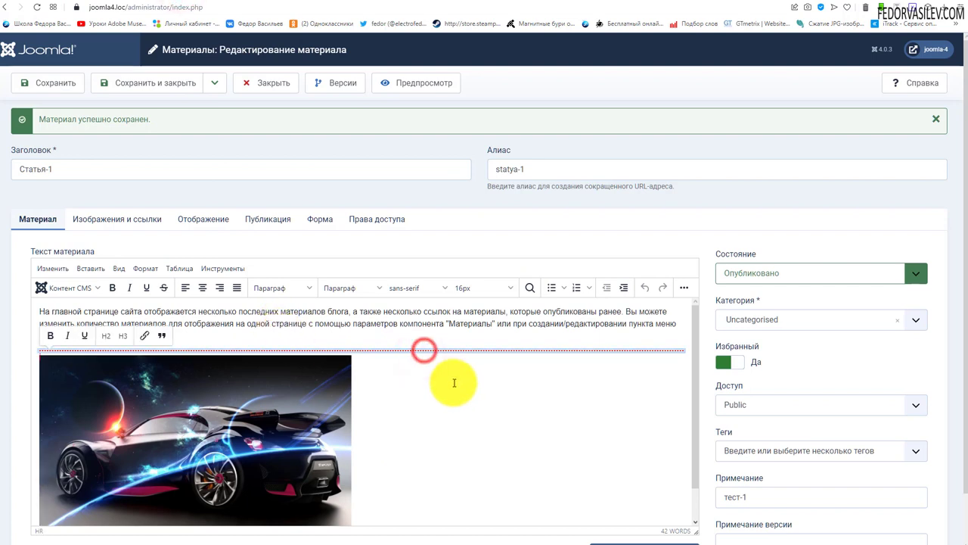
key(Delete)
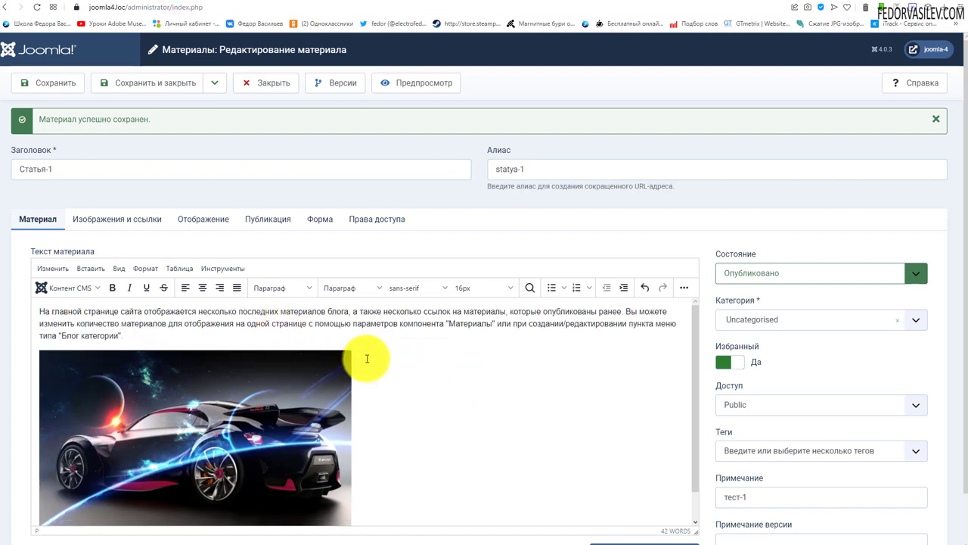
click(197, 345)
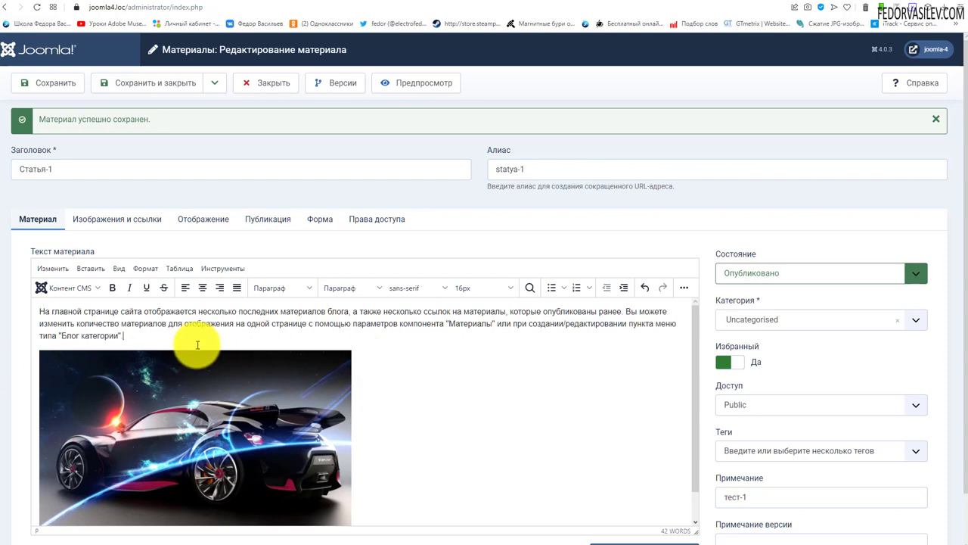
scroll(303, 272, down, 2)
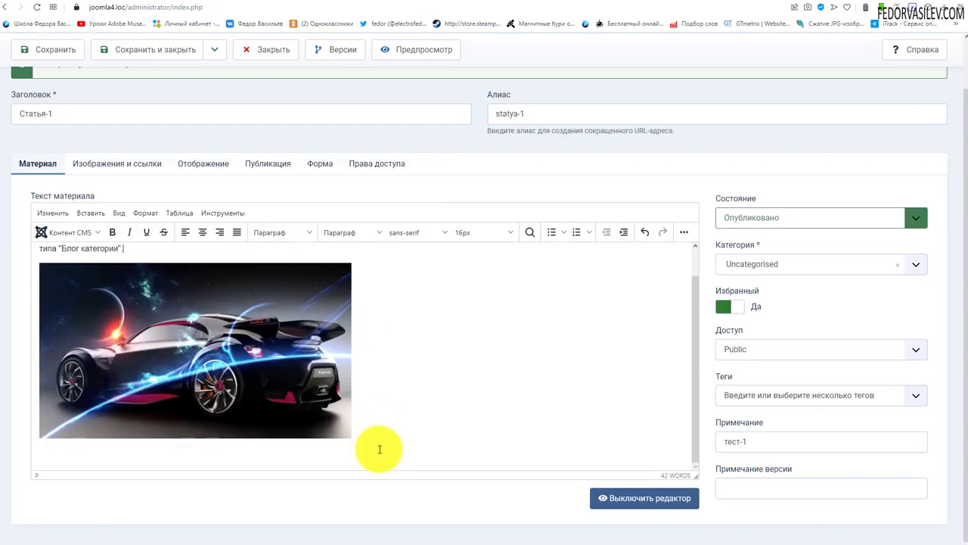
- Insert a Подробнее break below the car image, save the article, and check its home-page and full versions on the site
click(385, 441)
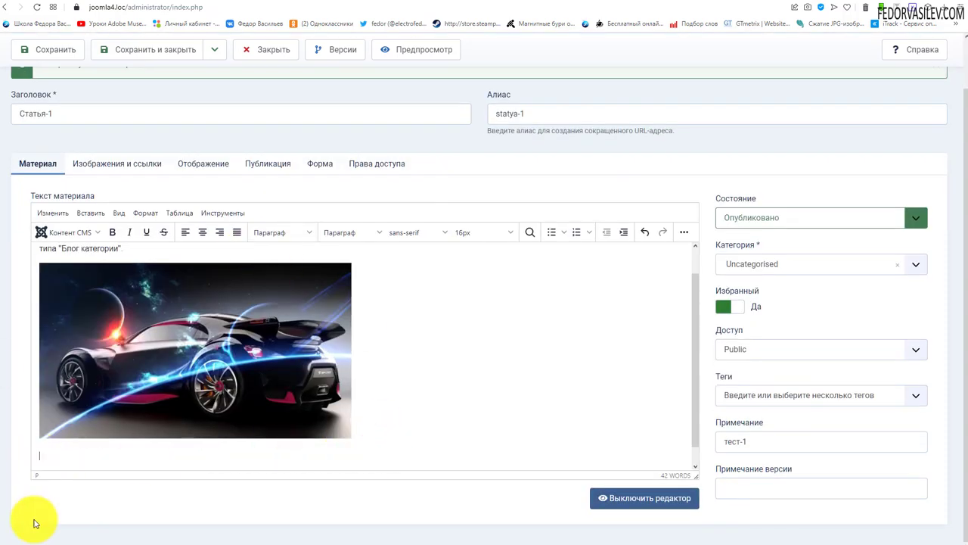
click(94, 233)
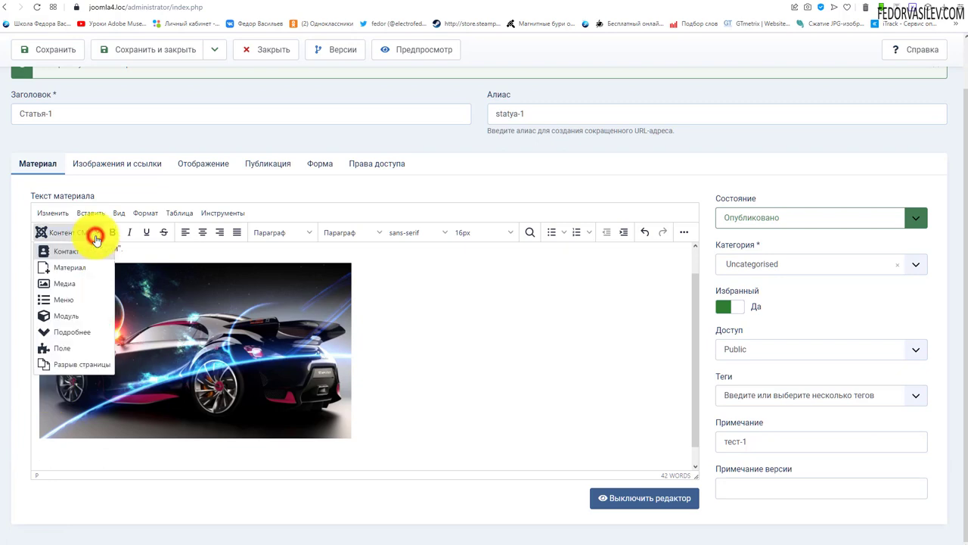
click(76, 335)
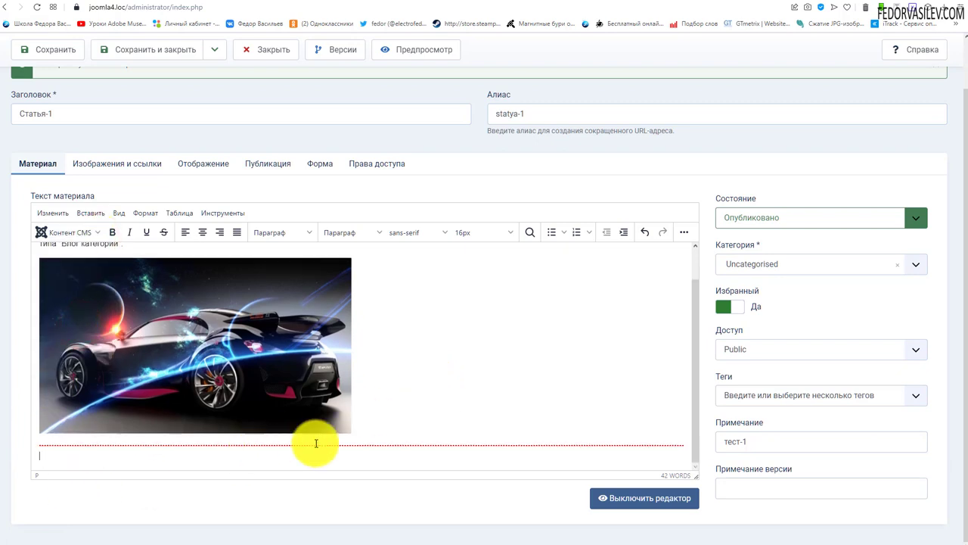
click(35, 51)
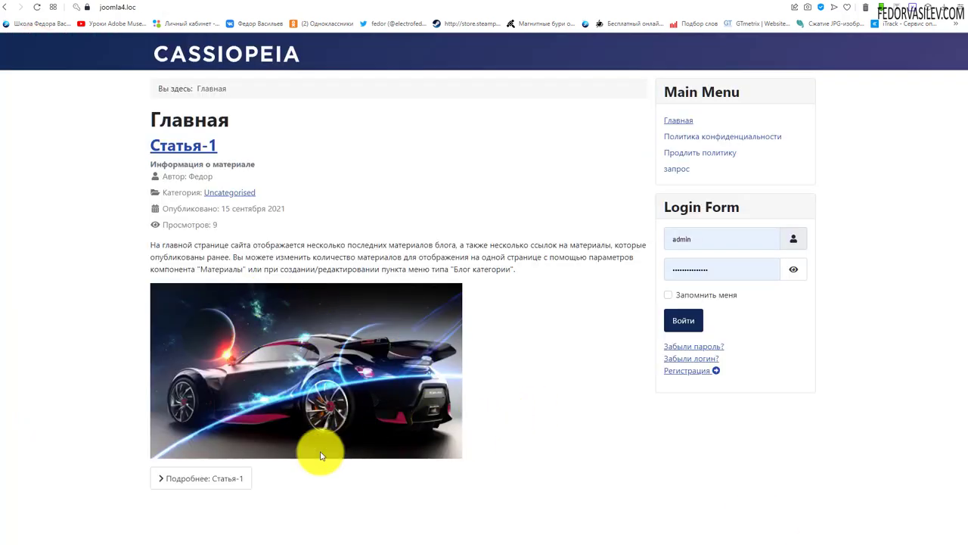
click(196, 483)
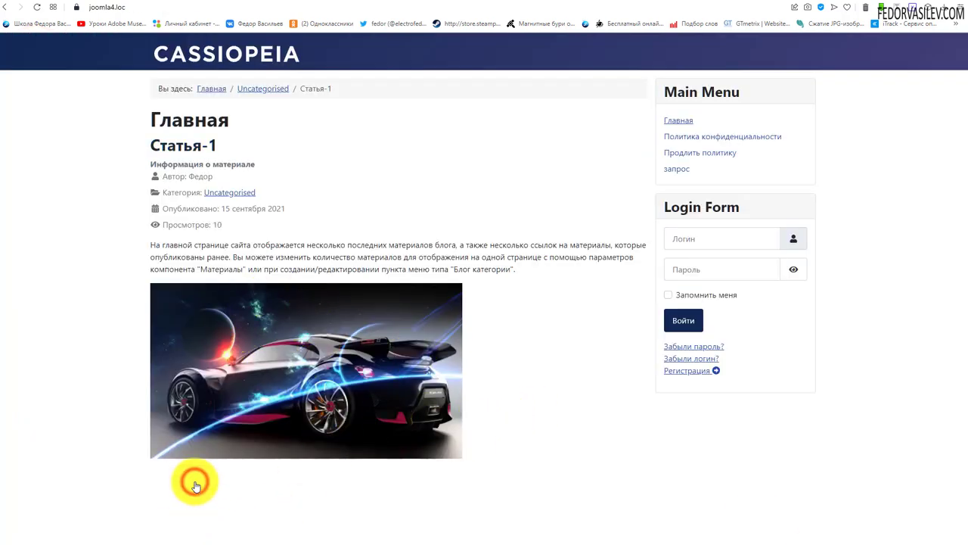
- Return to the article editor and delete the car image from the body, keeping the Подробнее break
click(193, 2)
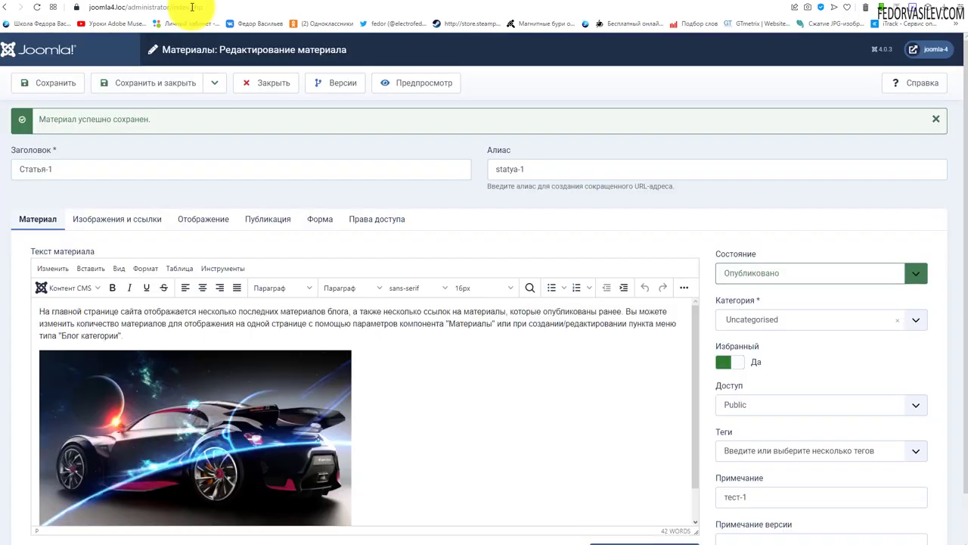
scroll(568, 439, down, 2)
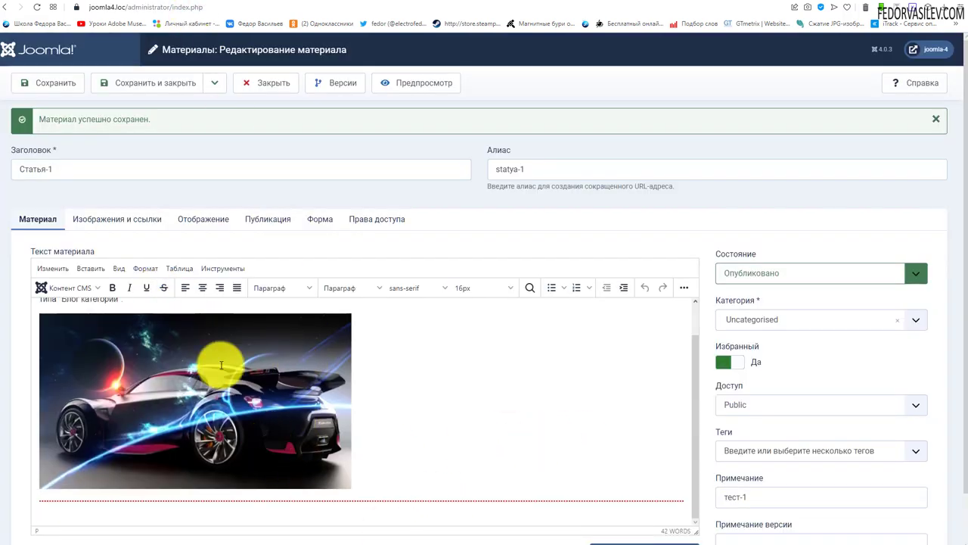
key(Delete)
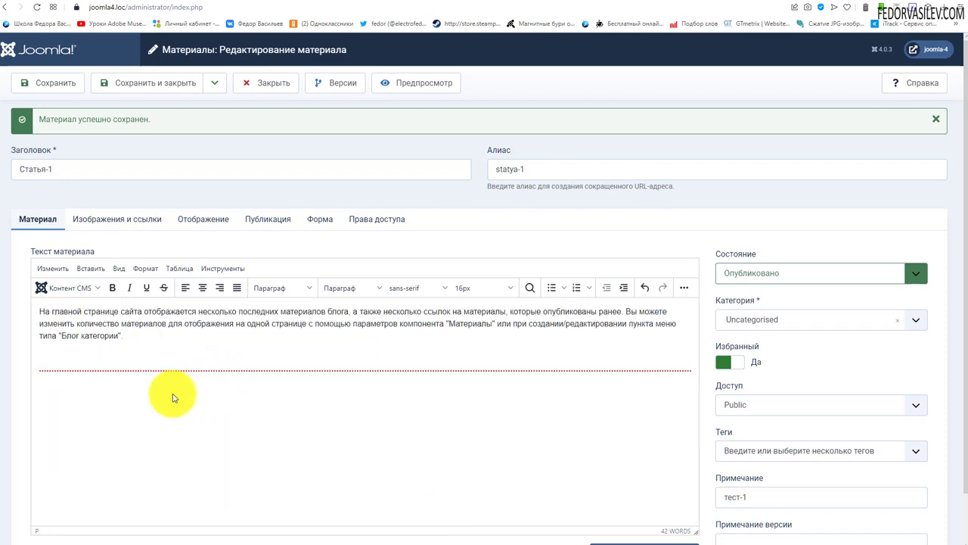
- Set the intro text image to the 560710_citroen_mashina_avto picture from the TEST folder
click(86, 220)
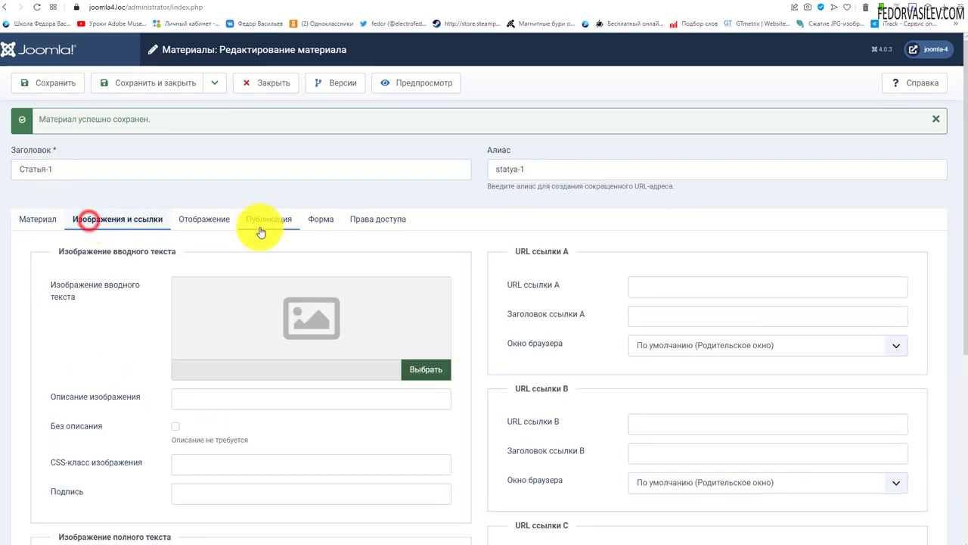
scroll(255, 232, down, 2)
click(416, 272)
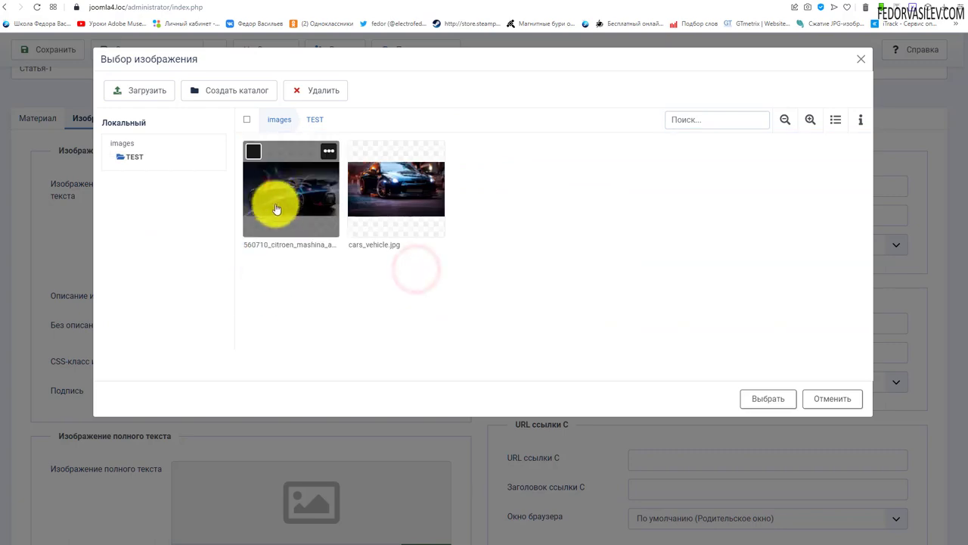
click(276, 198)
click(768, 401)
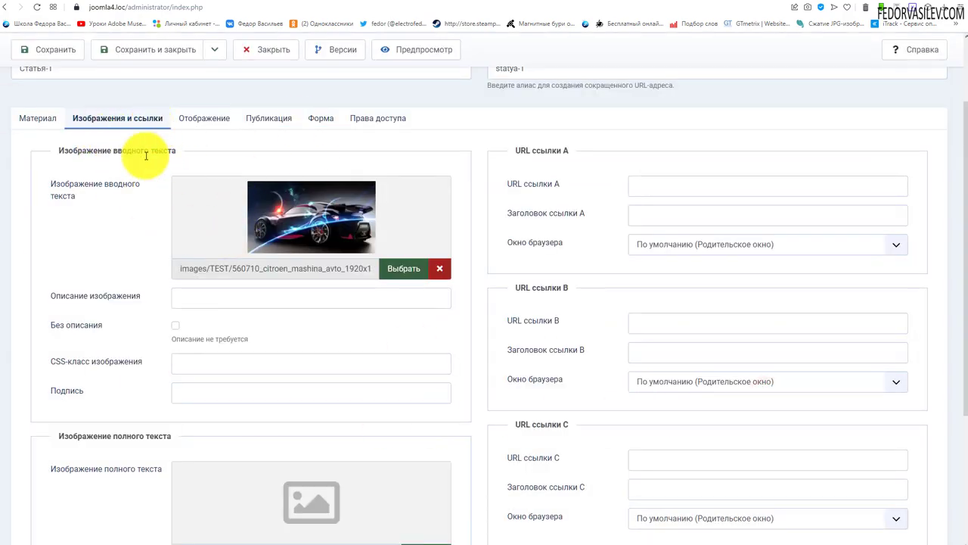
- Set the full text image to cars_vehicle.jpg from the TEST folder
scroll(177, 372, down, 3)
click(427, 363)
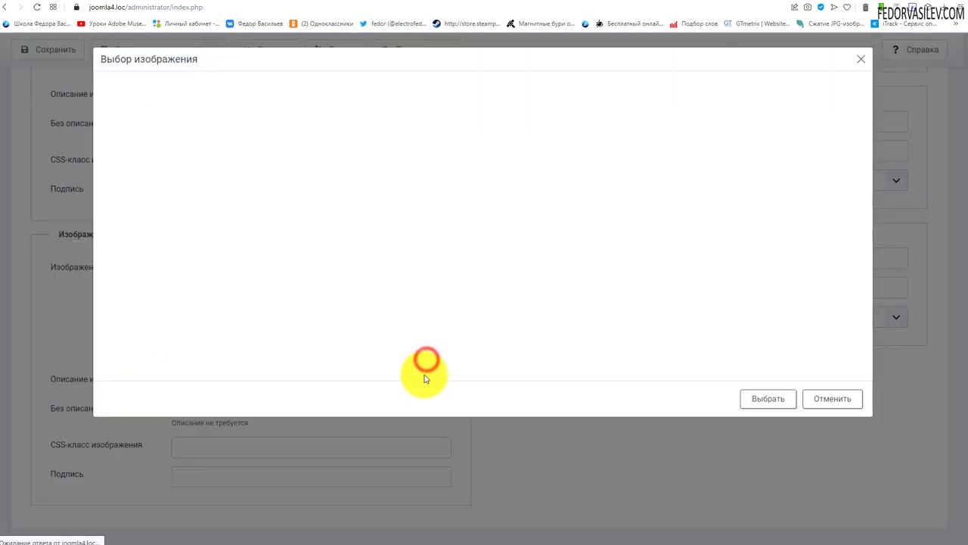
click(390, 212)
click(768, 401)
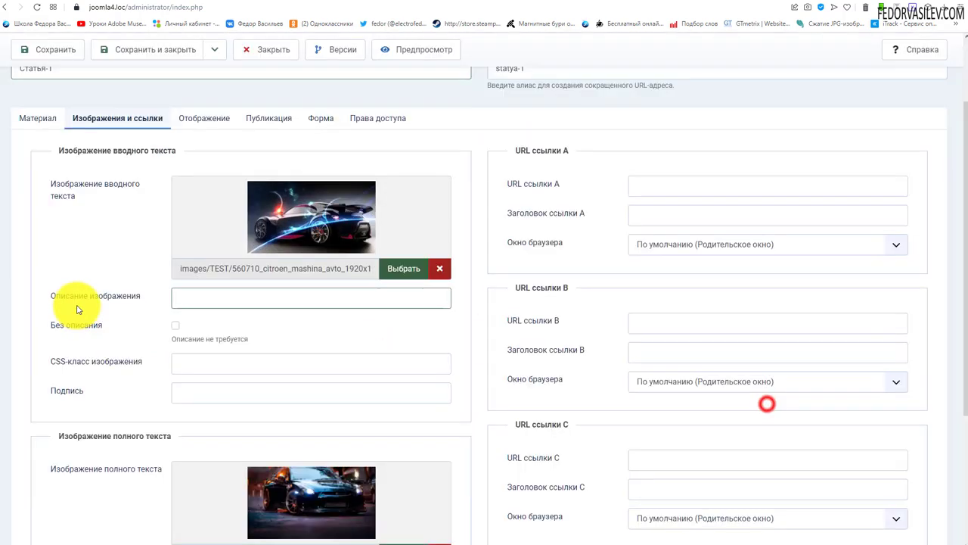
- Paste "Статья-1" as the description of the intro text image
right_click(178, 303)
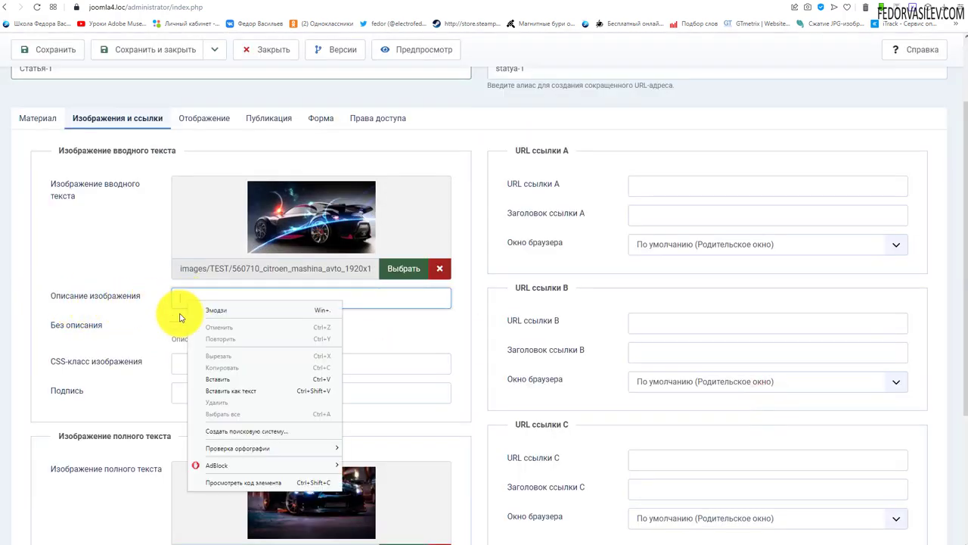
click(217, 385)
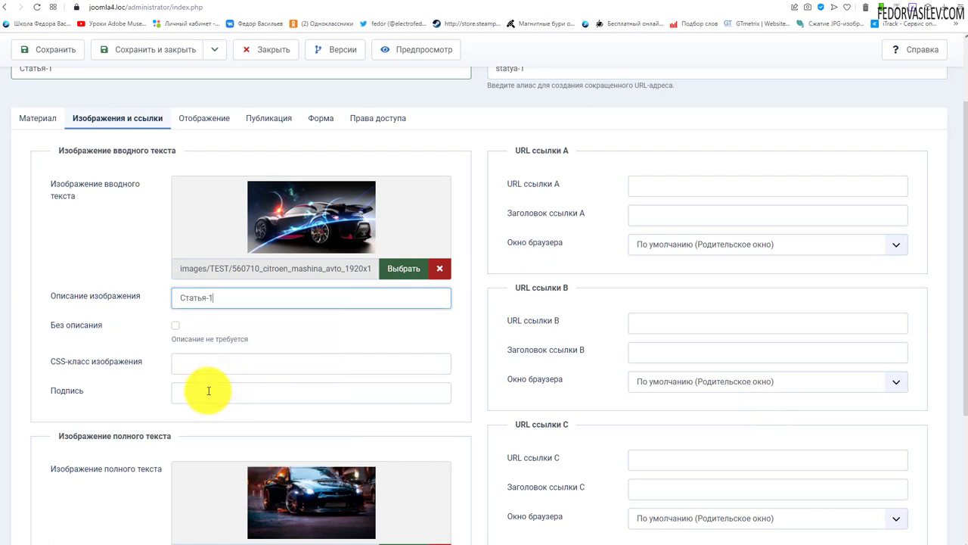
key(j)
key(a)
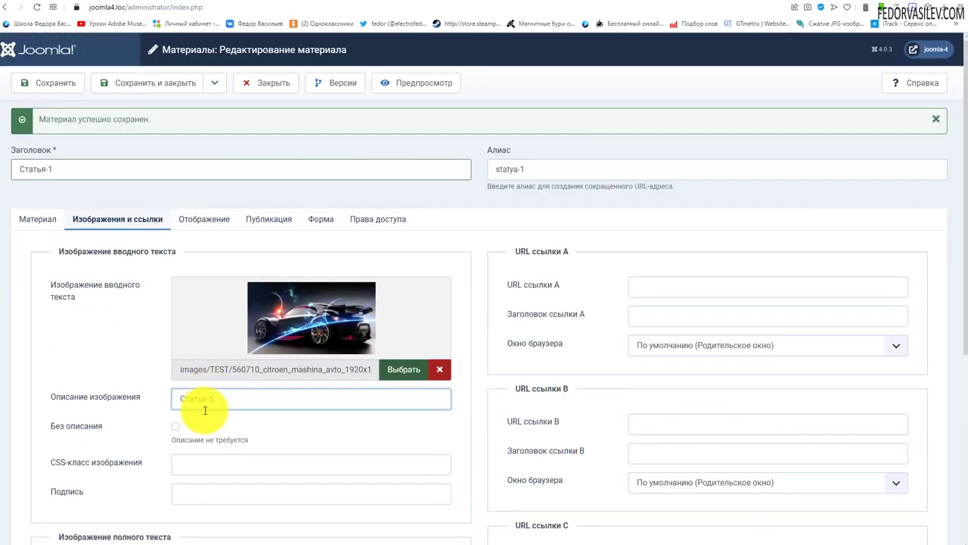
- Compare the article title with the intro image's description, and review the description field's text
triple_click(62, 170)
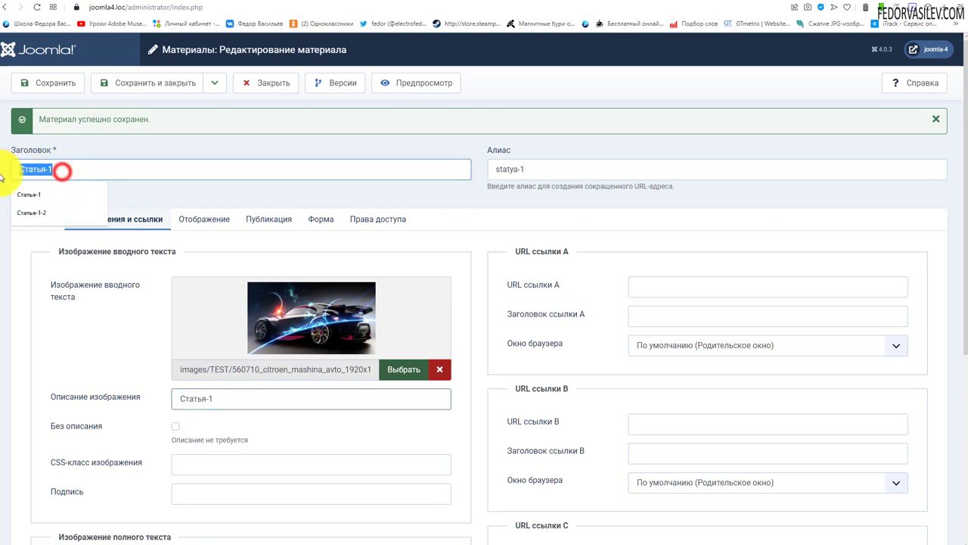
click(117, 362)
triple_click(218, 401)
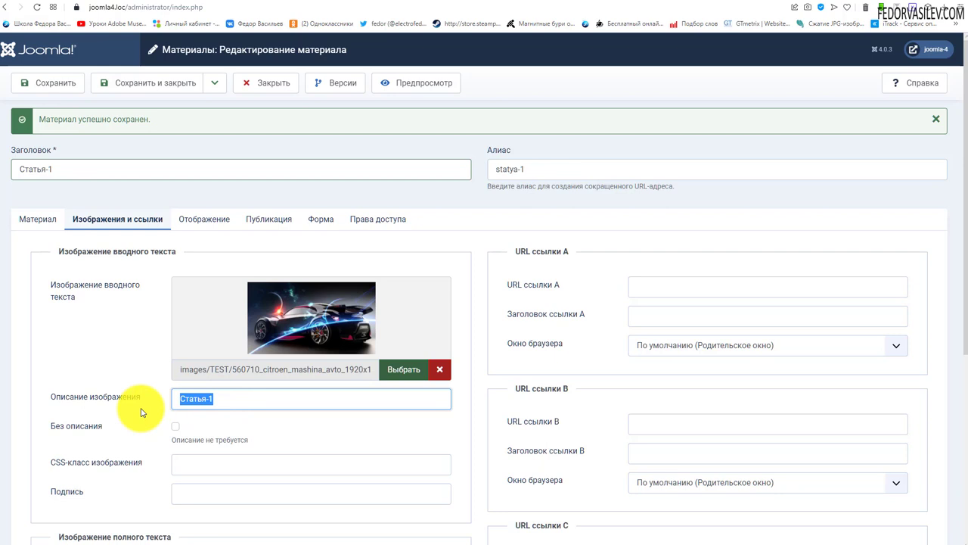
text(-1)
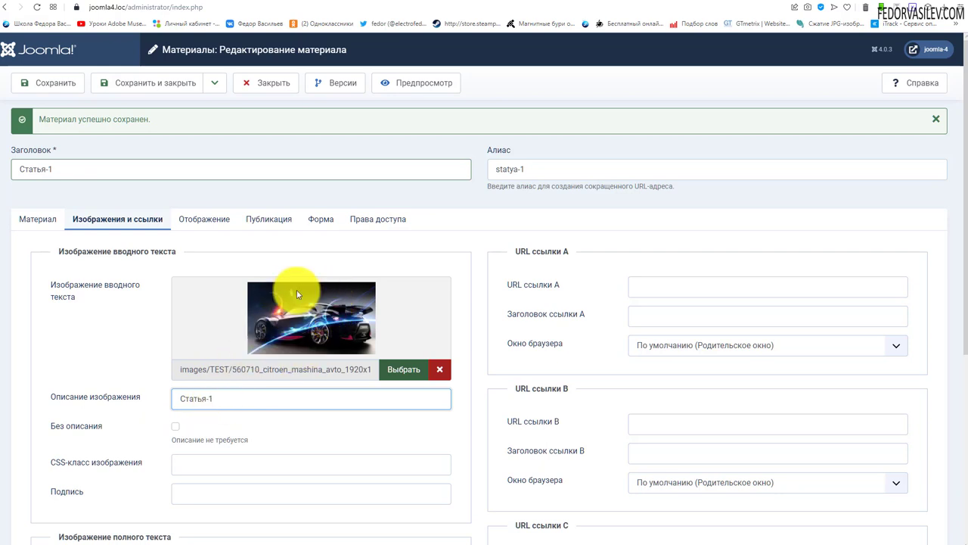
click(74, 396)
triple_click(239, 394)
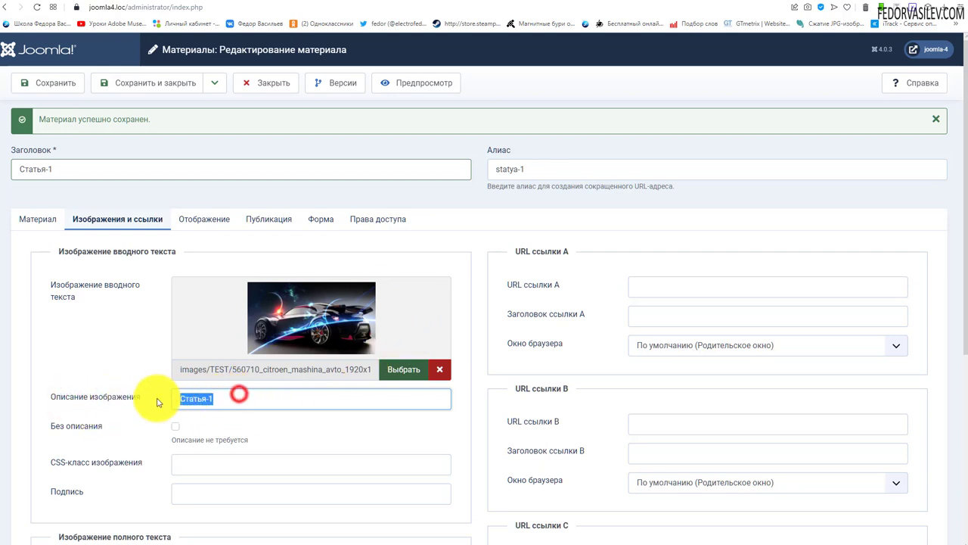
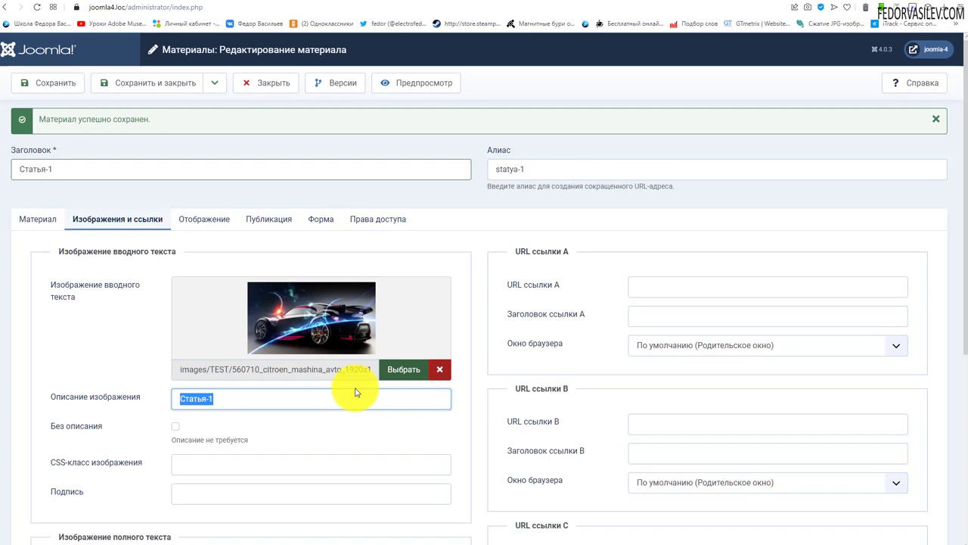
click(231, 398)
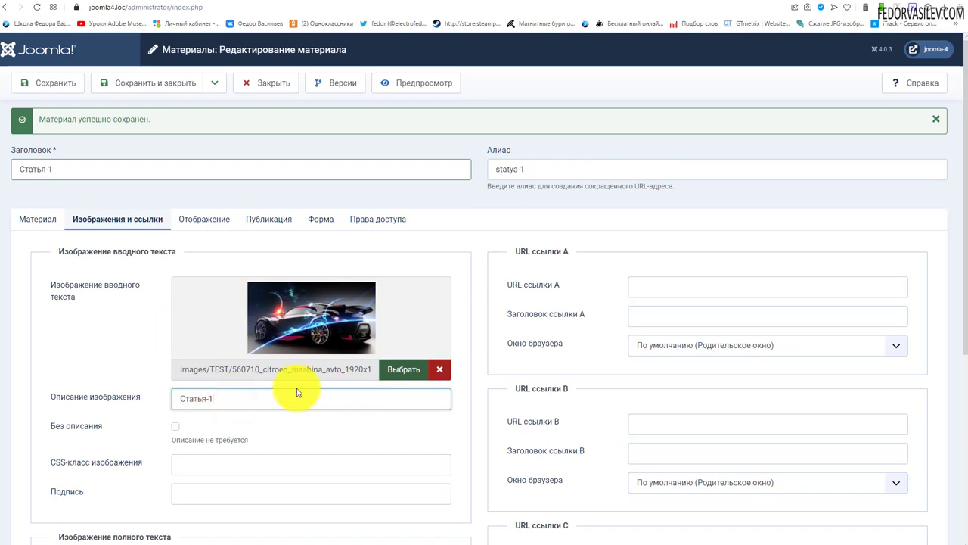
scroll(228, 344, down, 2)
scroll(190, 363, up, 2)
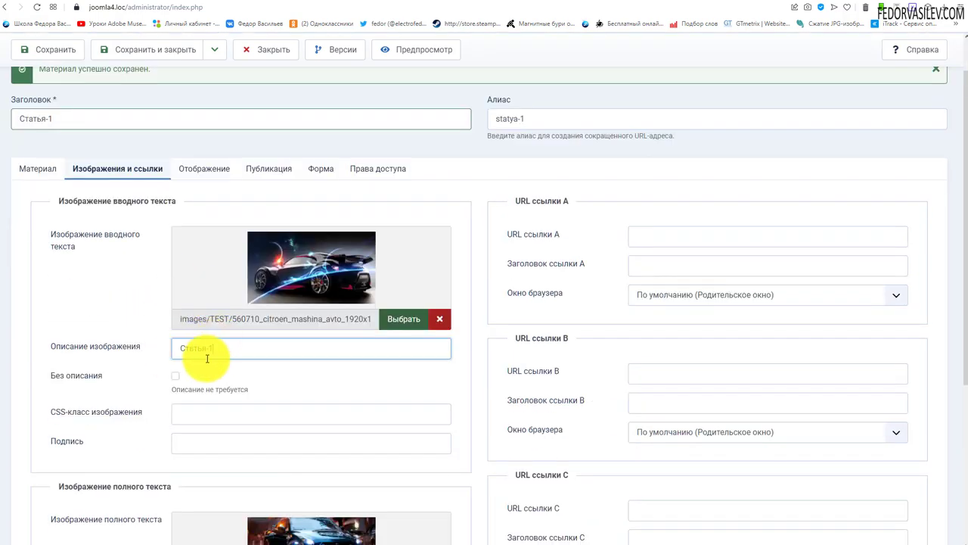
drag(221, 345, 158, 345)
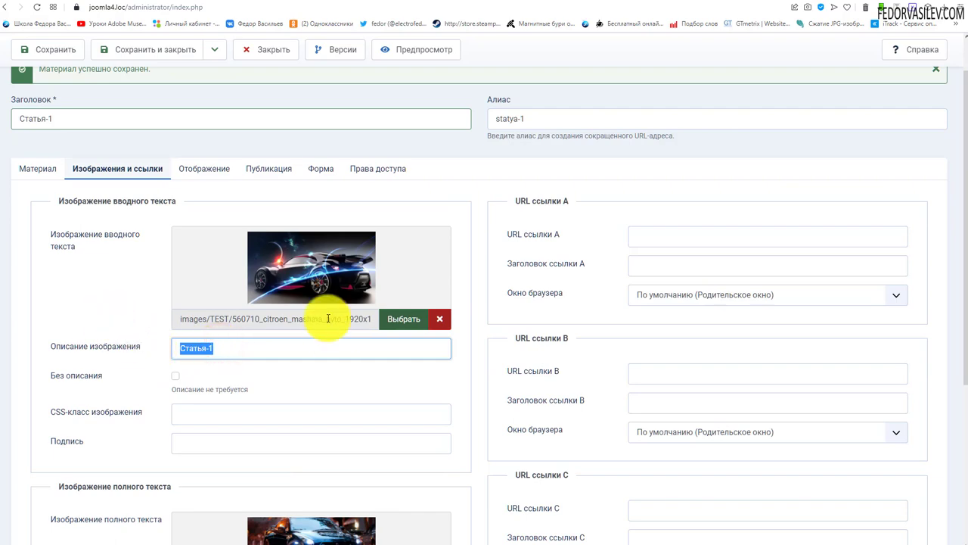
- Save the article and inspect the intro image's code on the home page for its alt attribute
scroll(63, 265, up, 1)
click(48, 82)
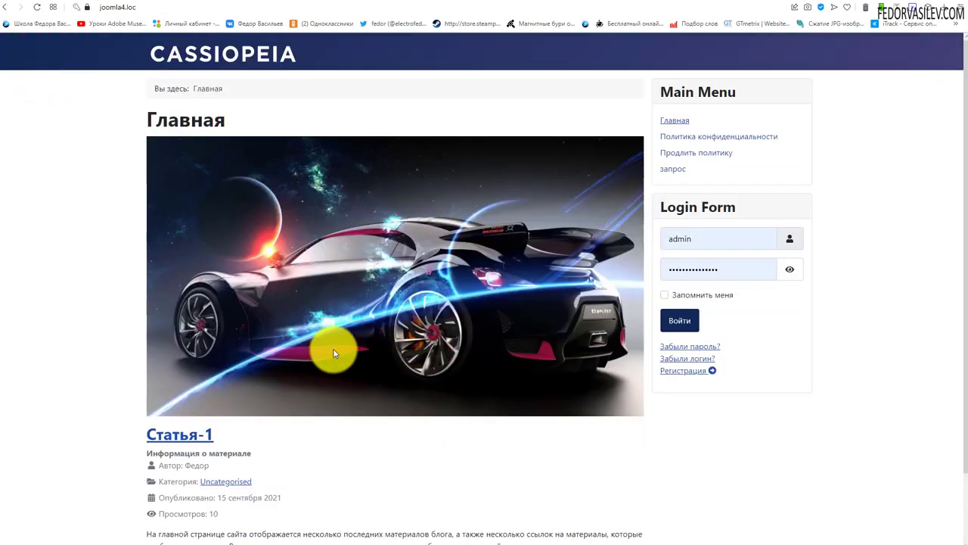
right_click(296, 240)
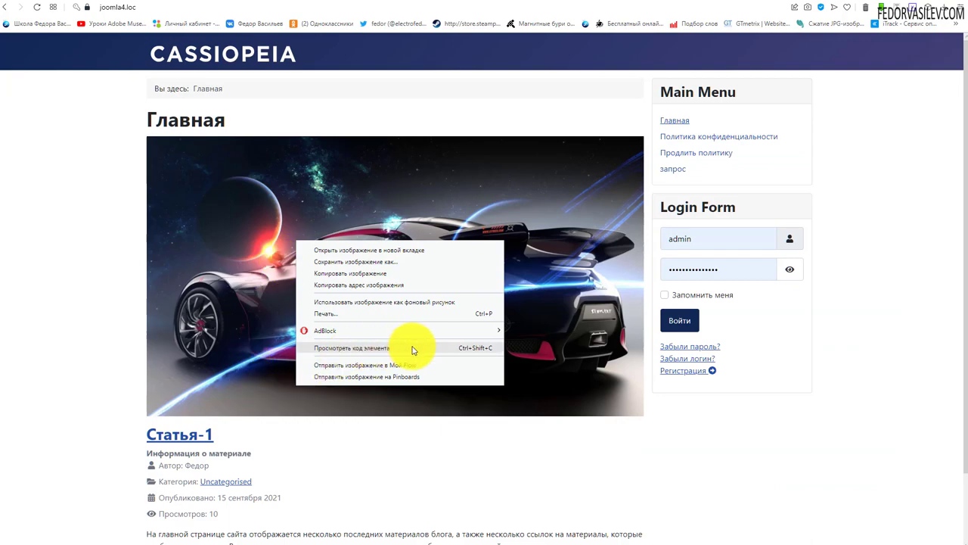
key(Escape)
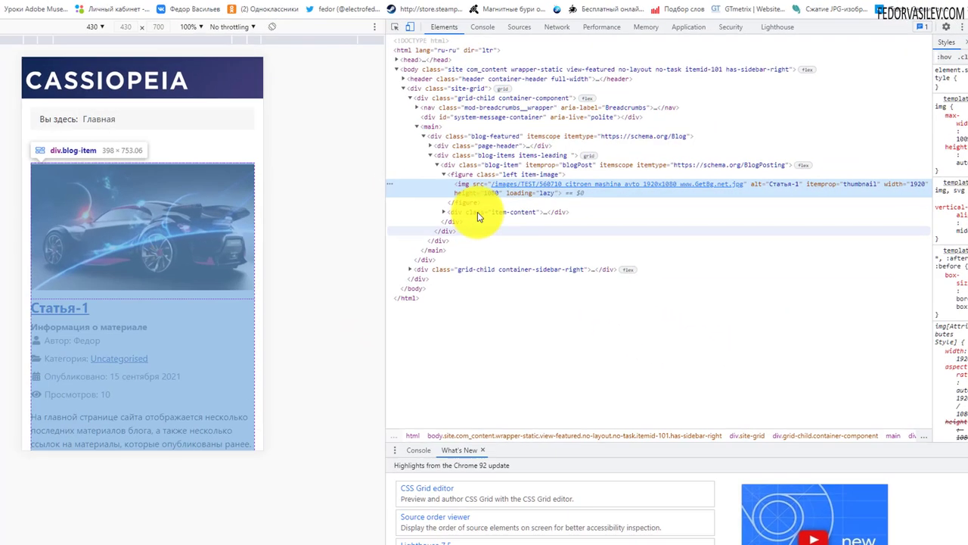
mouse_move(530, 186)
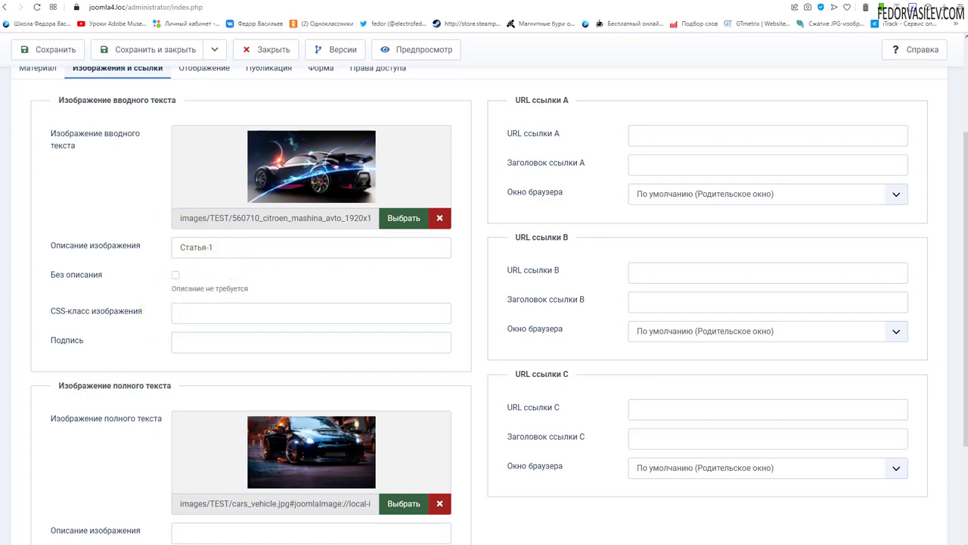
- Back in the article editor, leave the intro image's CSS class empty, set its caption to "подпись фото", and save the article
click(181, 313)
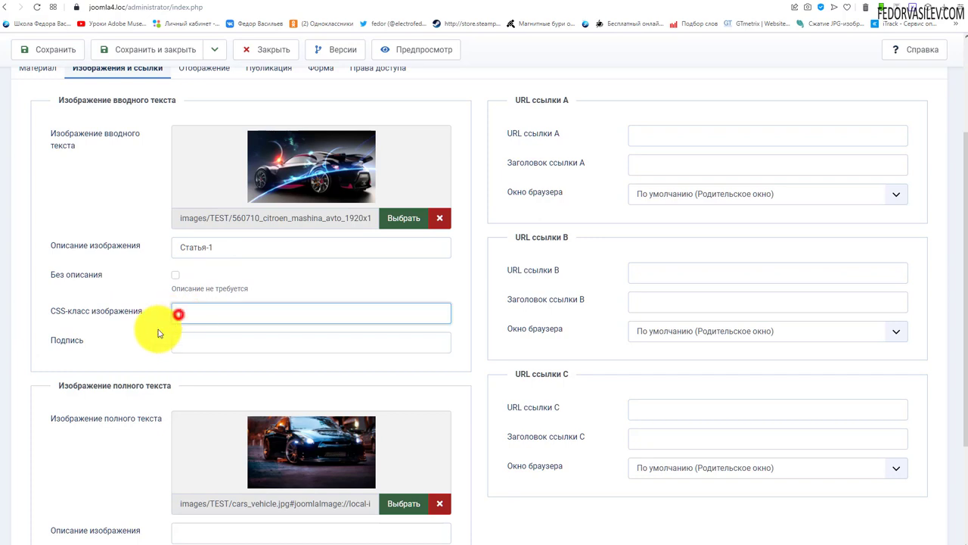
click(137, 326)
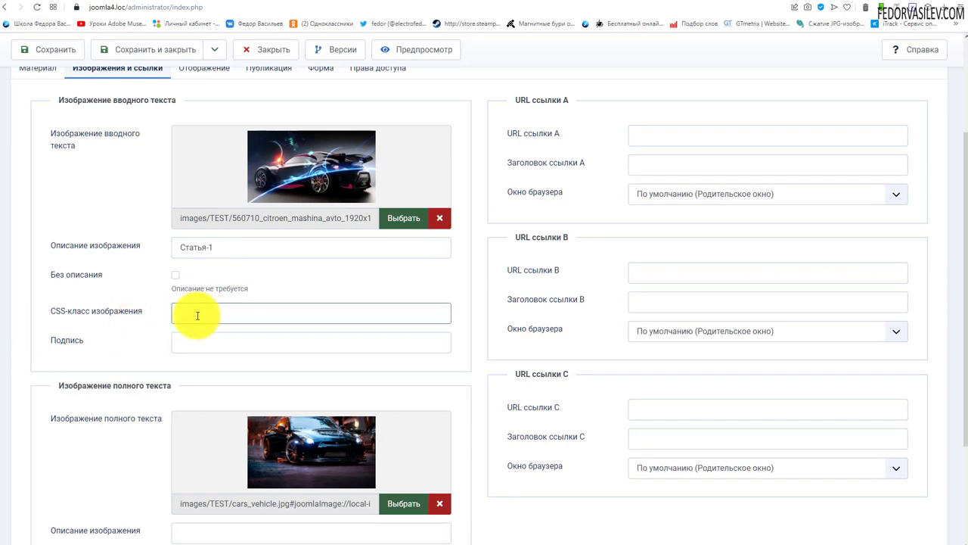
click(218, 344)
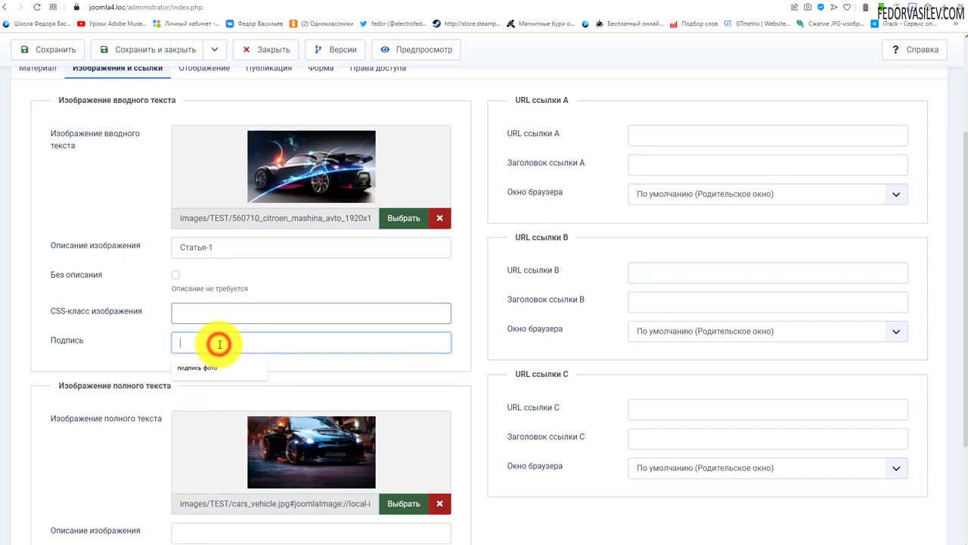
click(198, 368)
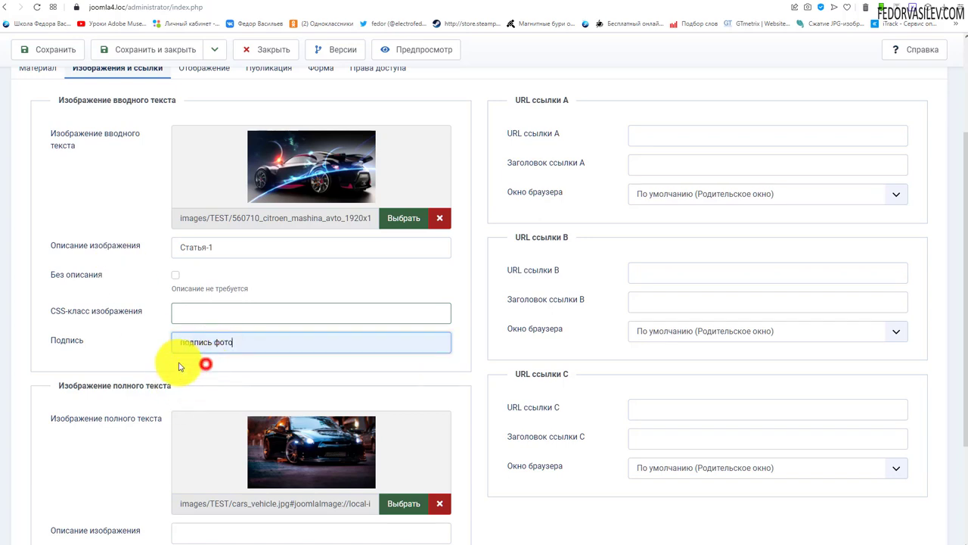
click(47, 49)
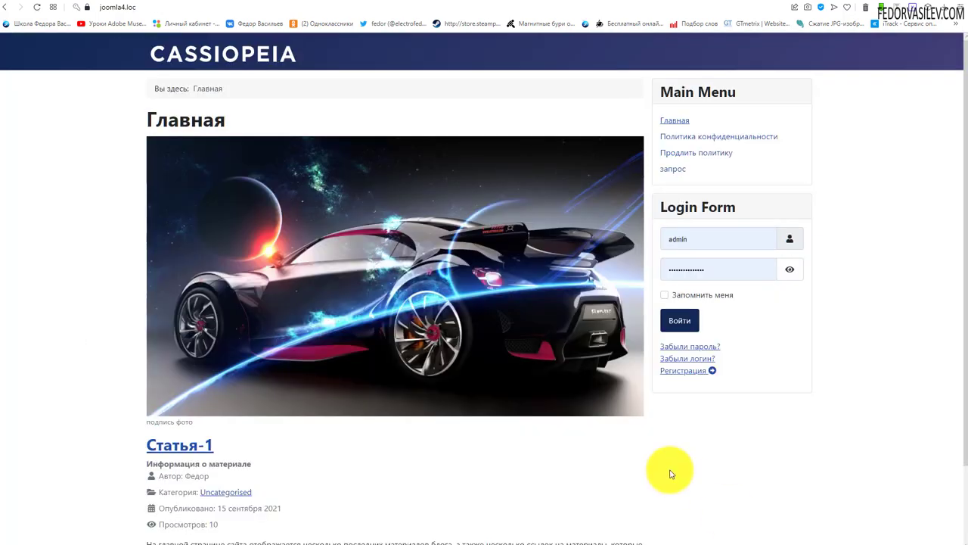
- Check the caption under the intro image on the site's home page and return to the article editor
scroll(276, 363, down, 1)
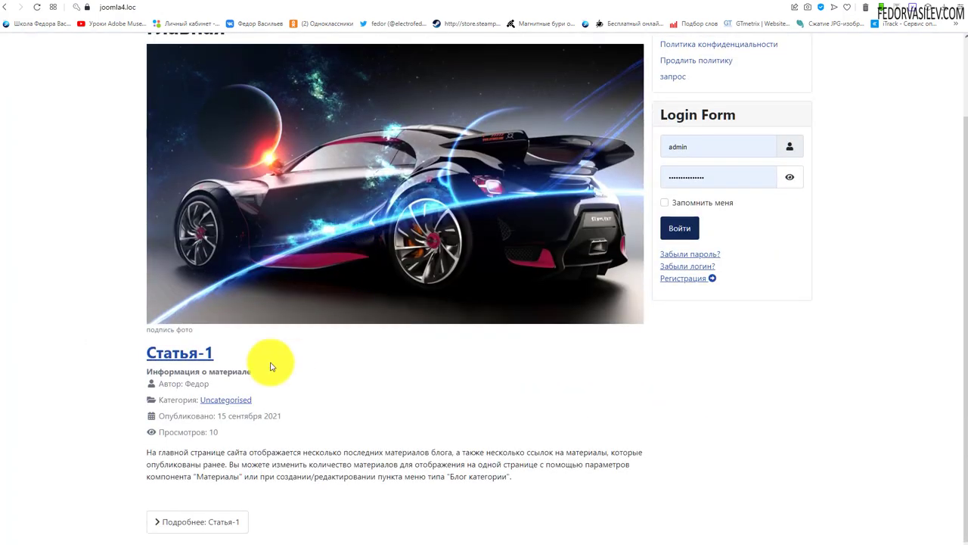
drag(194, 330, 150, 330)
click(426, 371)
scroll(376, 371, up, 1)
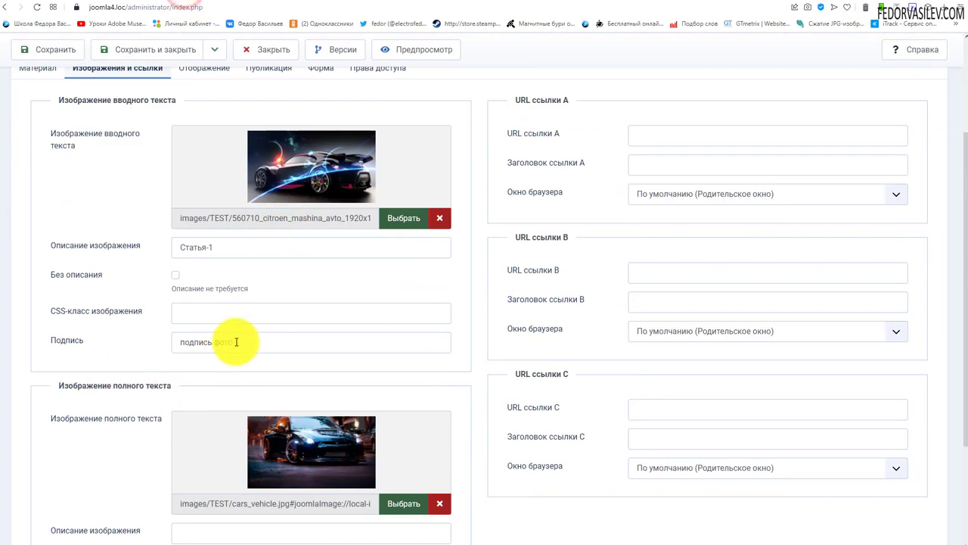
- Review the full-text image's description, CSS class and caption fields, and save the article
scroll(426, 265, down, 2)
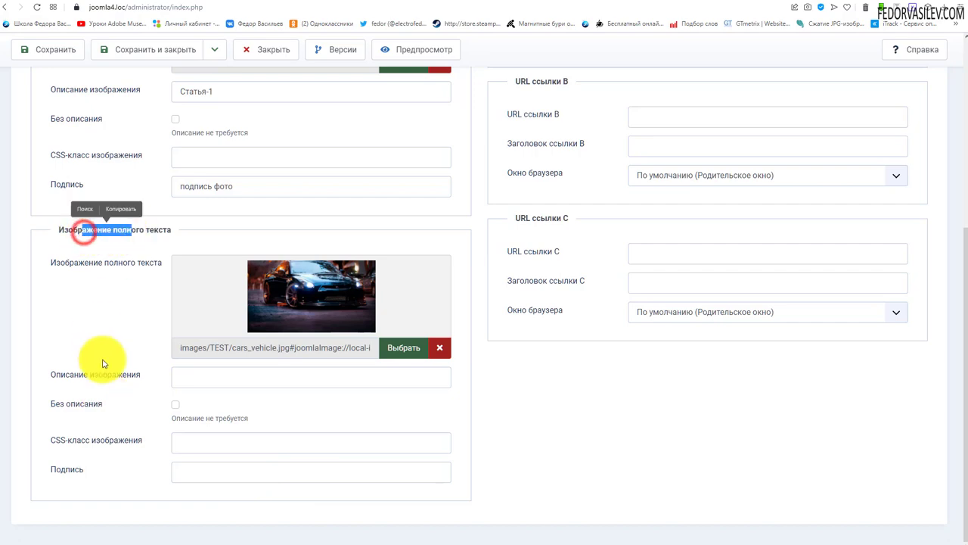
click(236, 380)
click(123, 335)
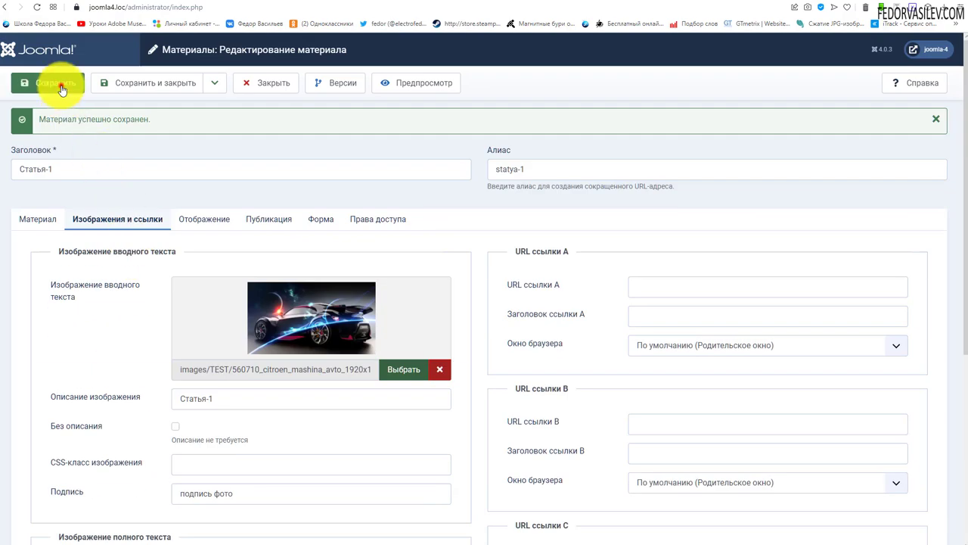
click(55, 83)
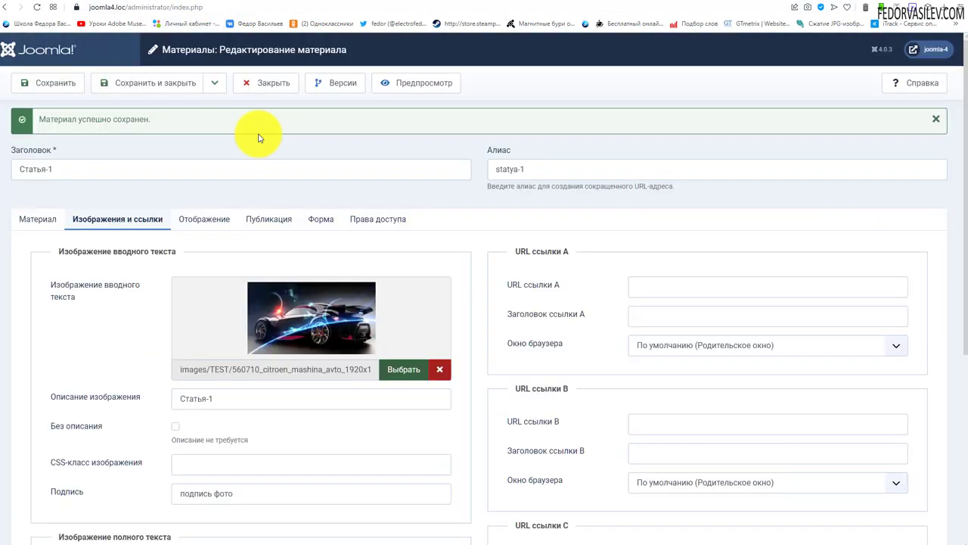
- Replace the full-text image with nasa1-400.jpg from images/sampledata/cassiopeia and save the article
scroll(259, 134, down, 4)
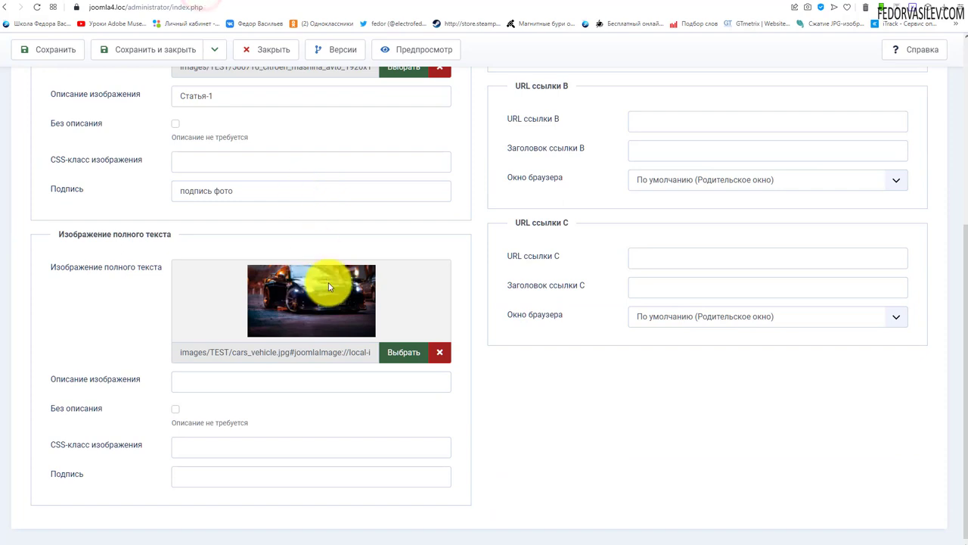
click(436, 352)
click(416, 351)
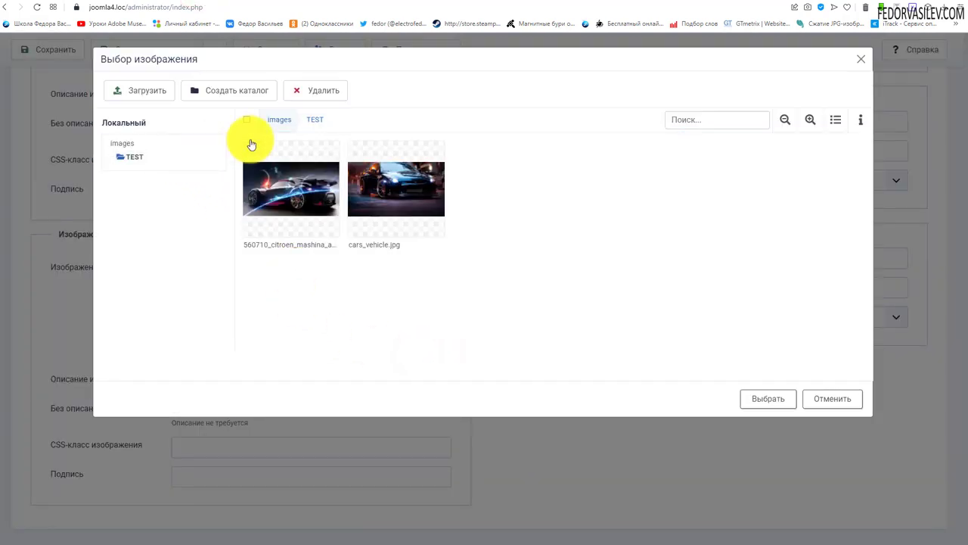
click(278, 120)
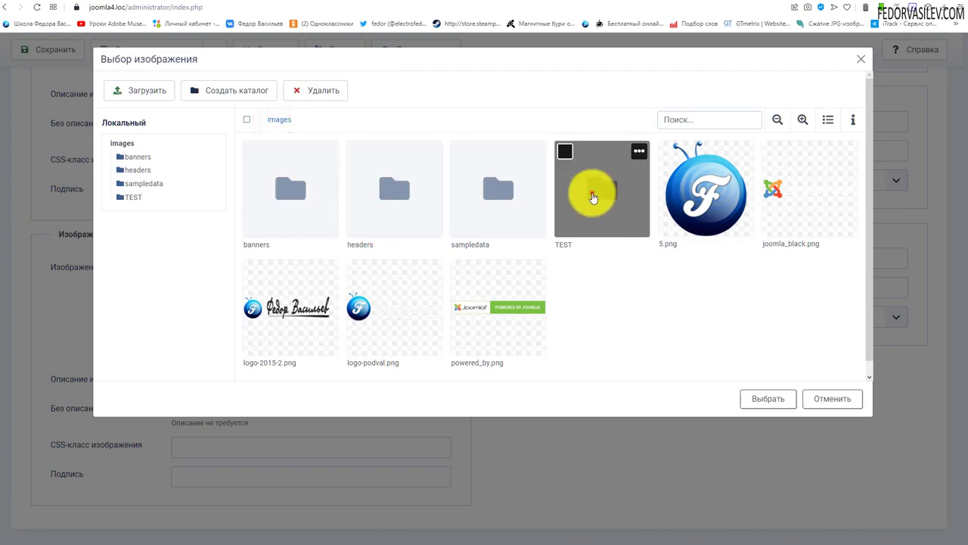
click(593, 199)
double_click(498, 198)
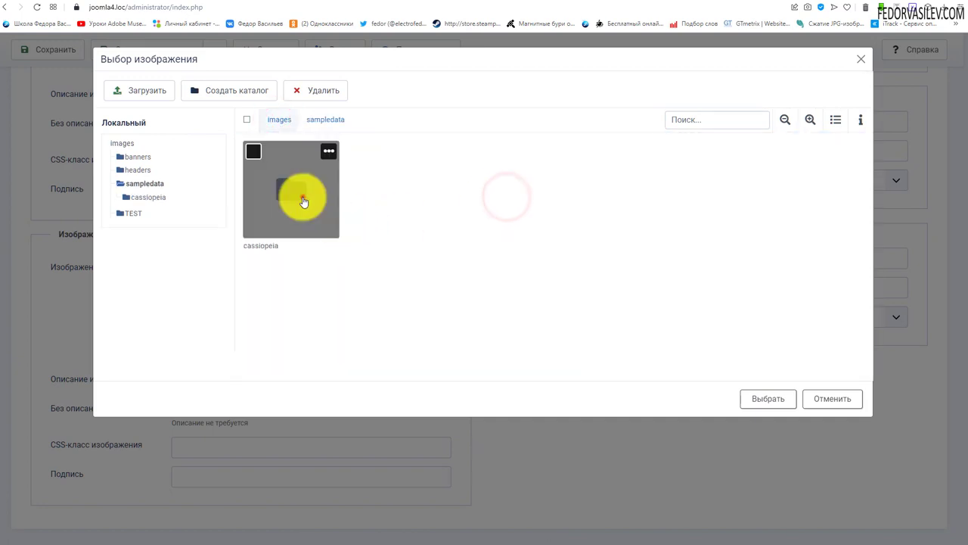
double_click(302, 201)
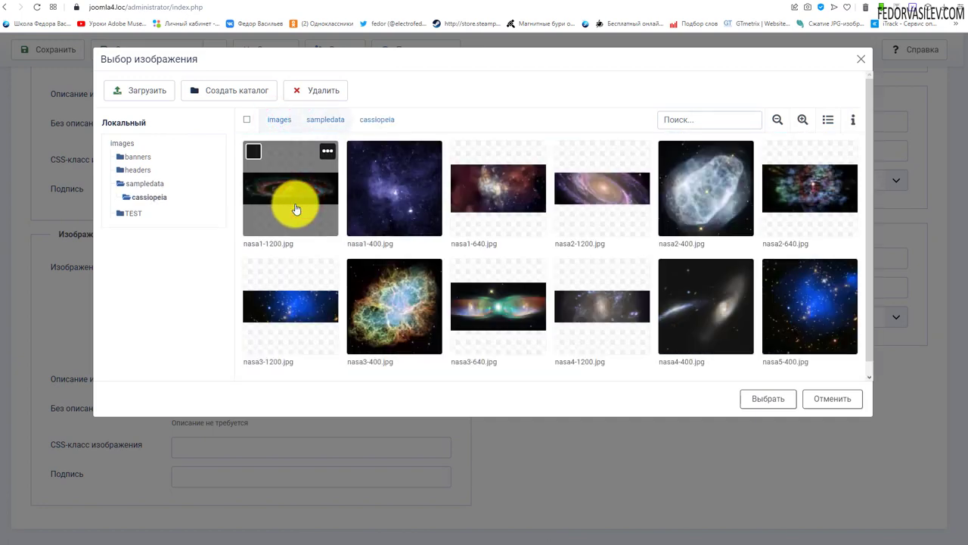
click(384, 202)
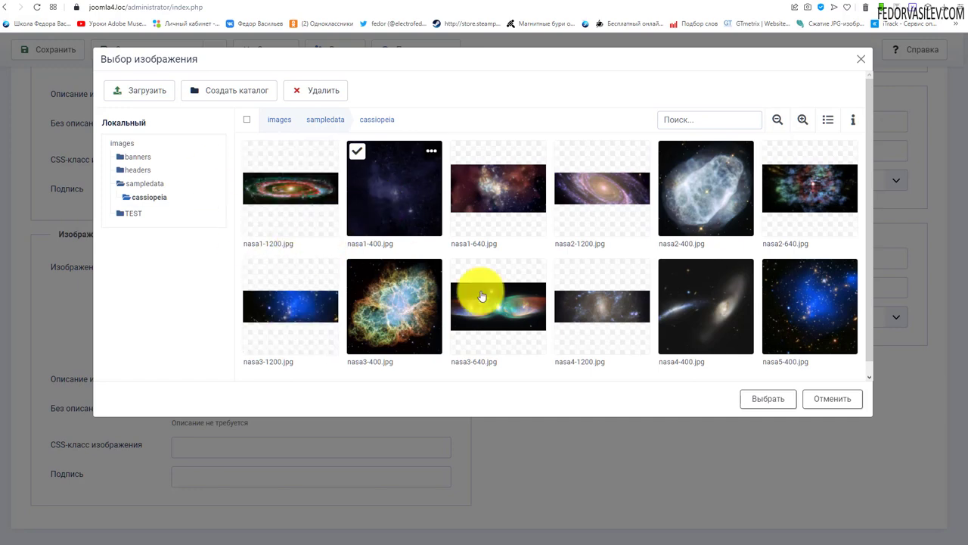
click(753, 401)
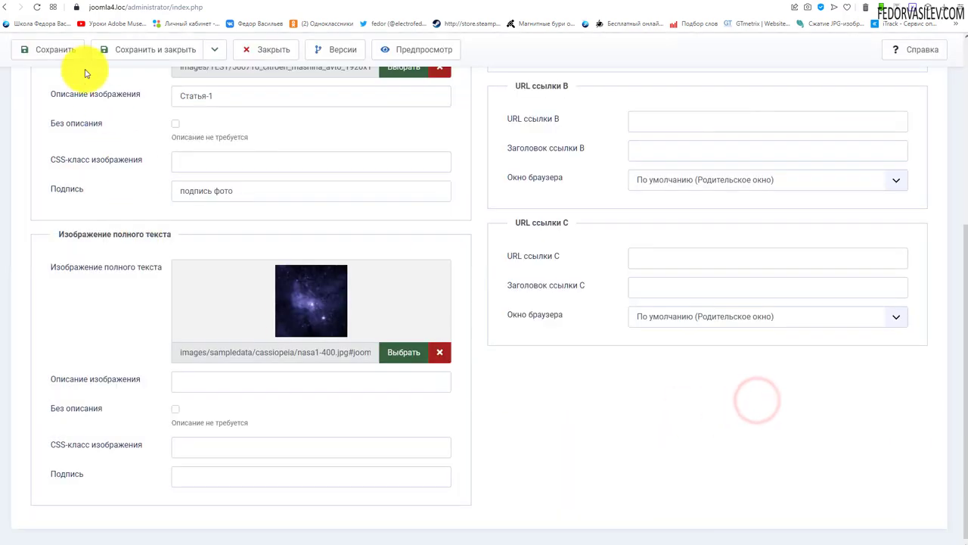
click(53, 49)
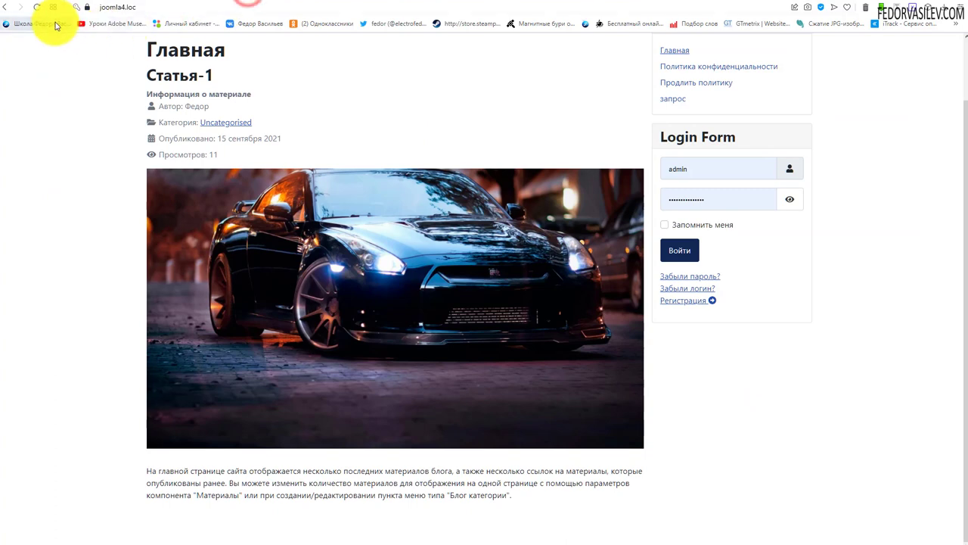
- Reload the article page on the site and examine the spacing between the full-text image and the text beside it
click(36, 6)
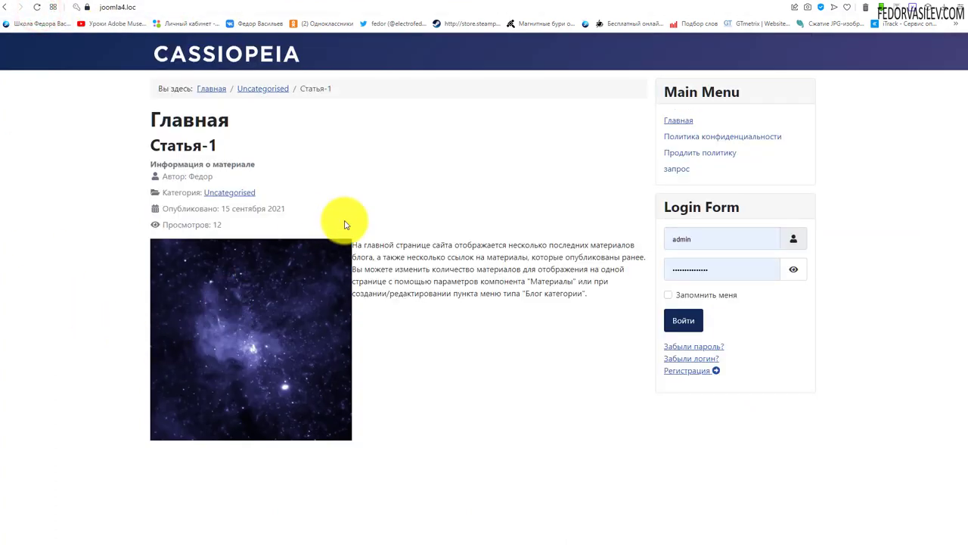
drag(594, 294, 431, 244)
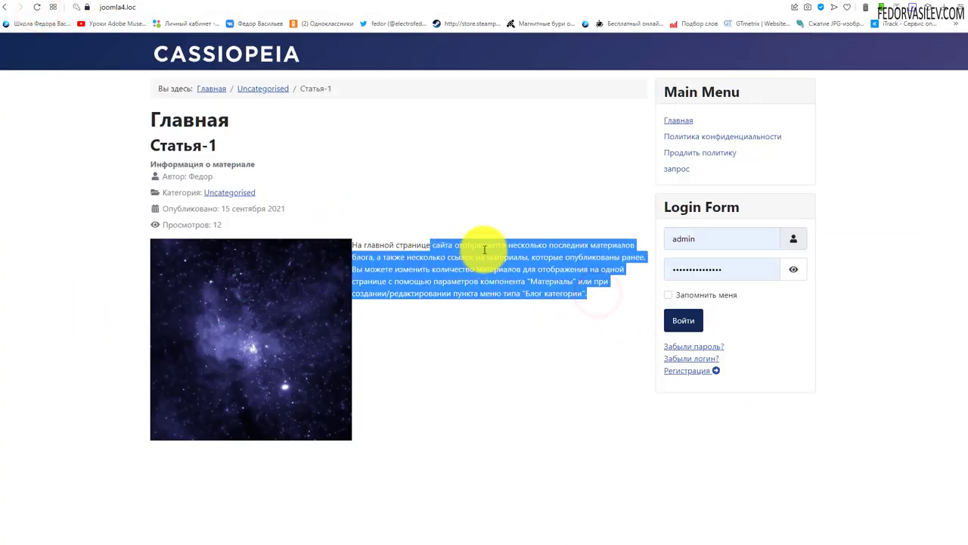
click(462, 353)
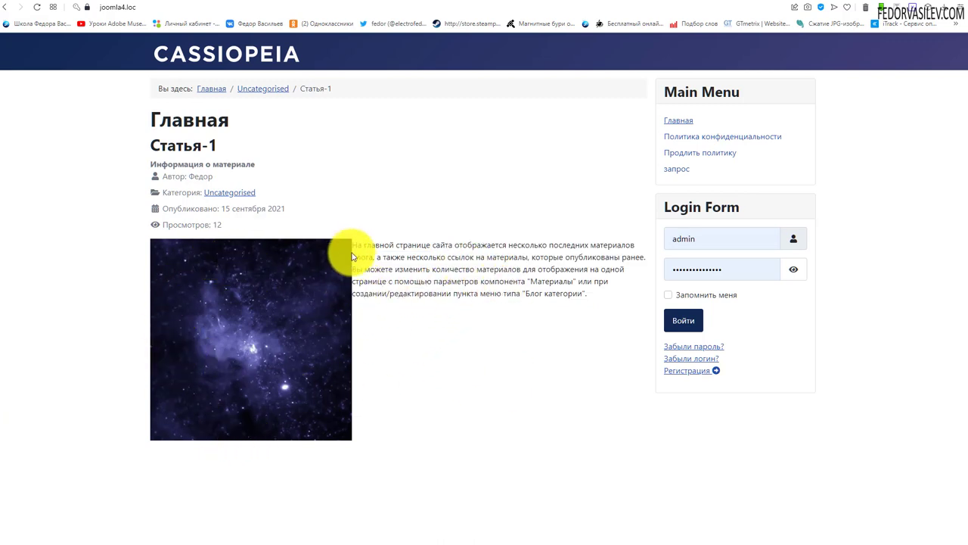
drag(352, 244, 587, 297)
click(591, 348)
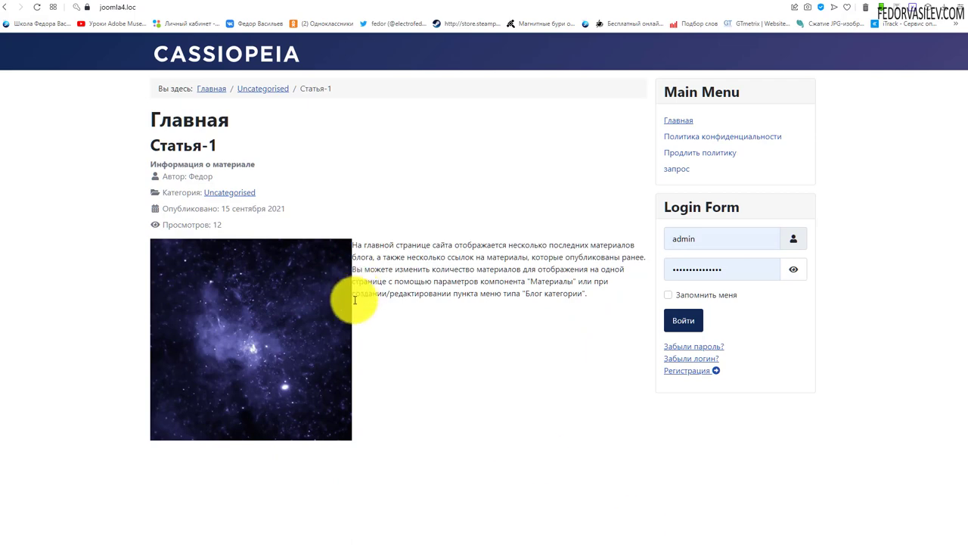
- Back in the article editor, set the full-text image's CSS class to float-start and save the article
click(153, 2)
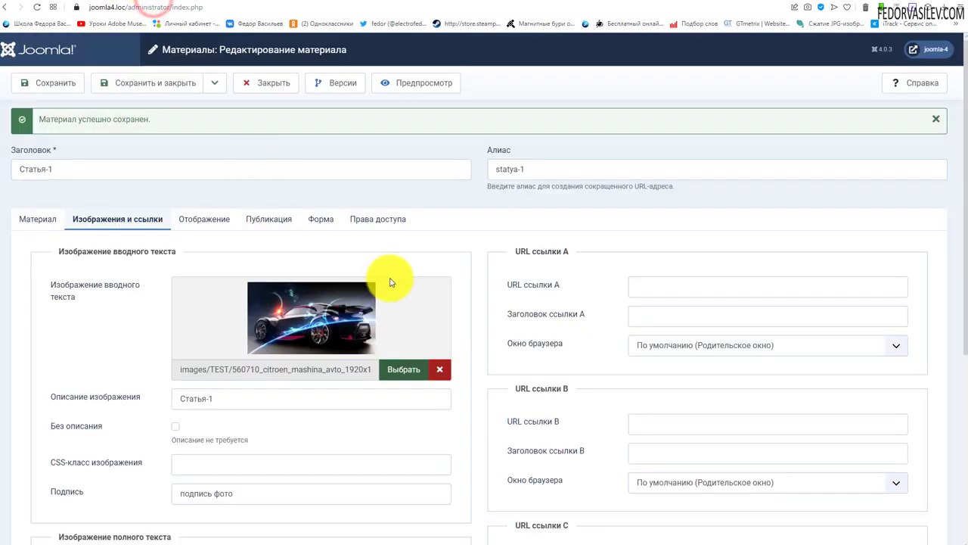
scroll(389, 274, down, 4)
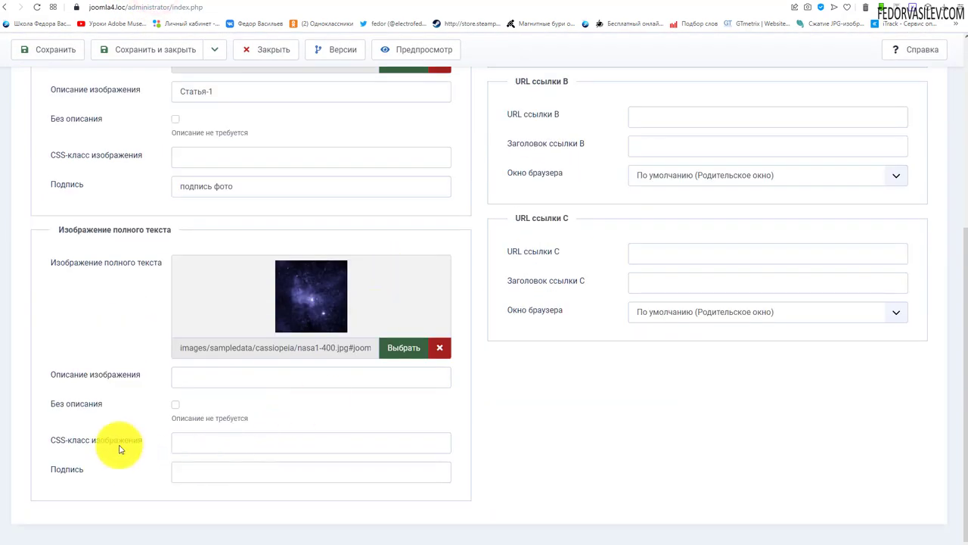
click(89, 231)
double_click(109, 229)
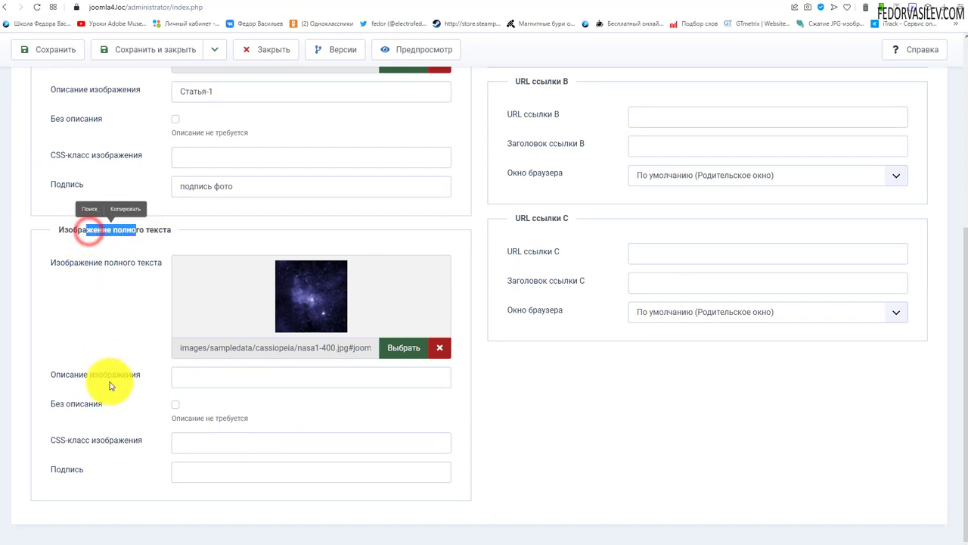
click(196, 443)
right_click(197, 443)
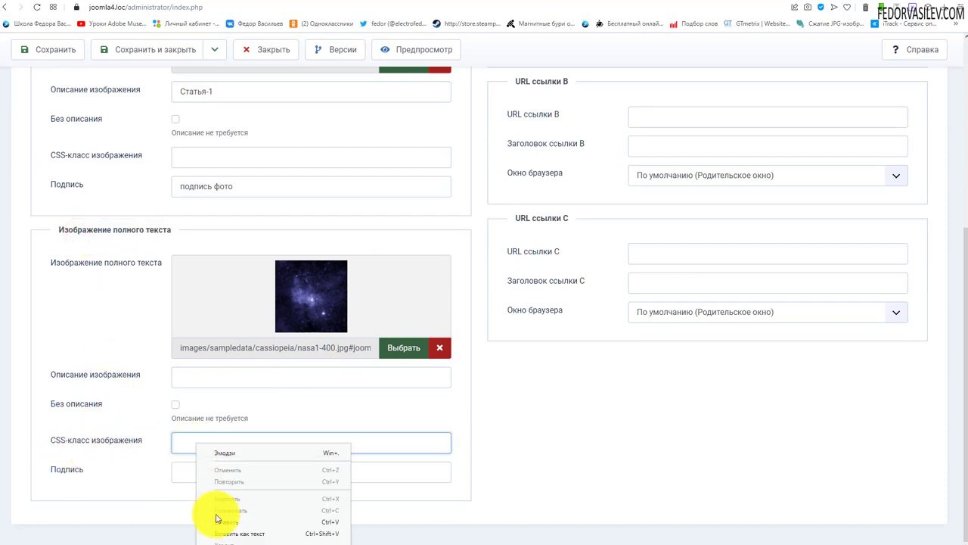
click(220, 516)
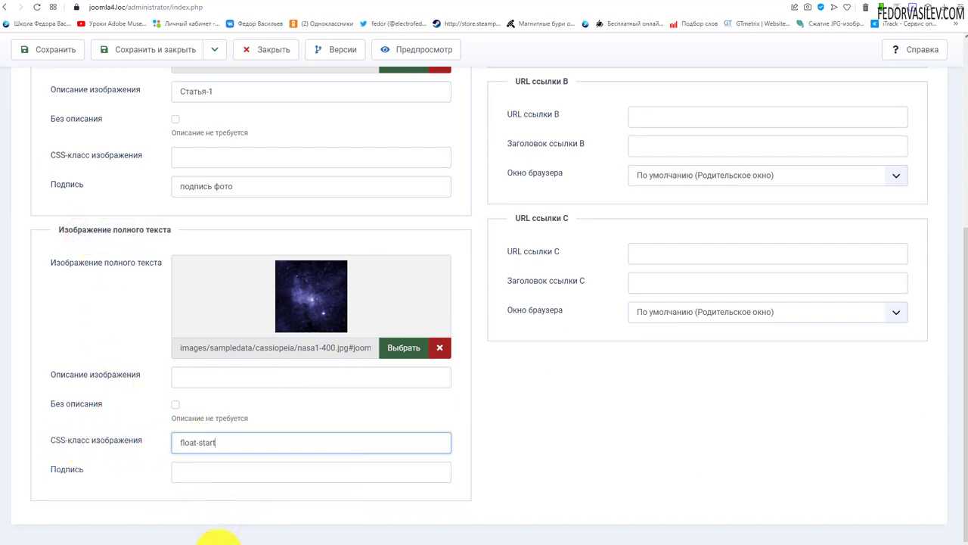
click(55, 57)
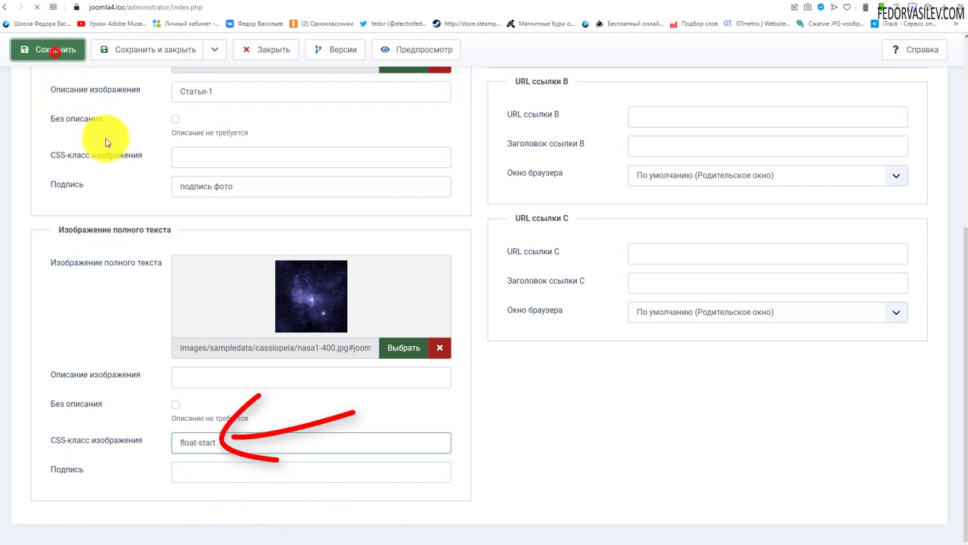
- Reload the article page on the site and check the gap between the full-text image and the text
click(260, 1)
click(36, 6)
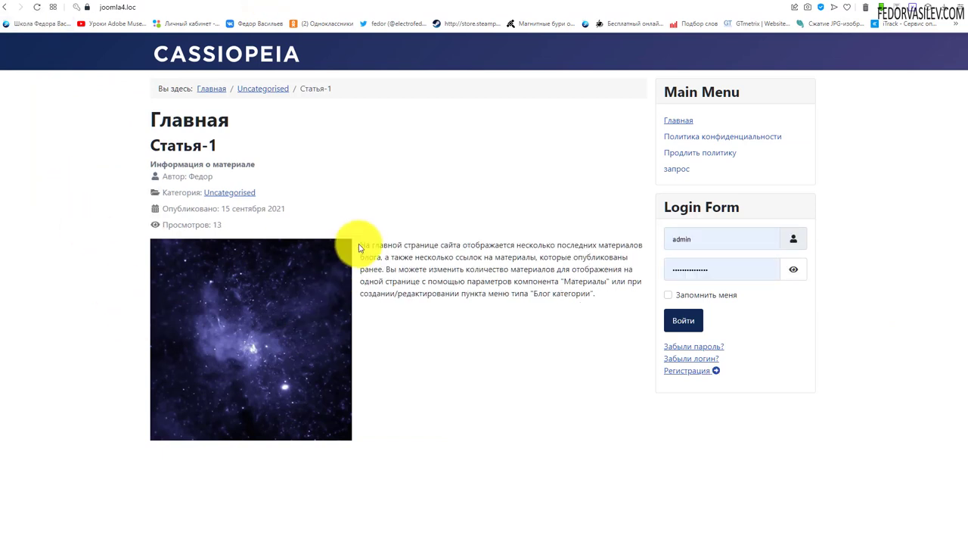
drag(361, 245, 434, 327)
click(421, 363)
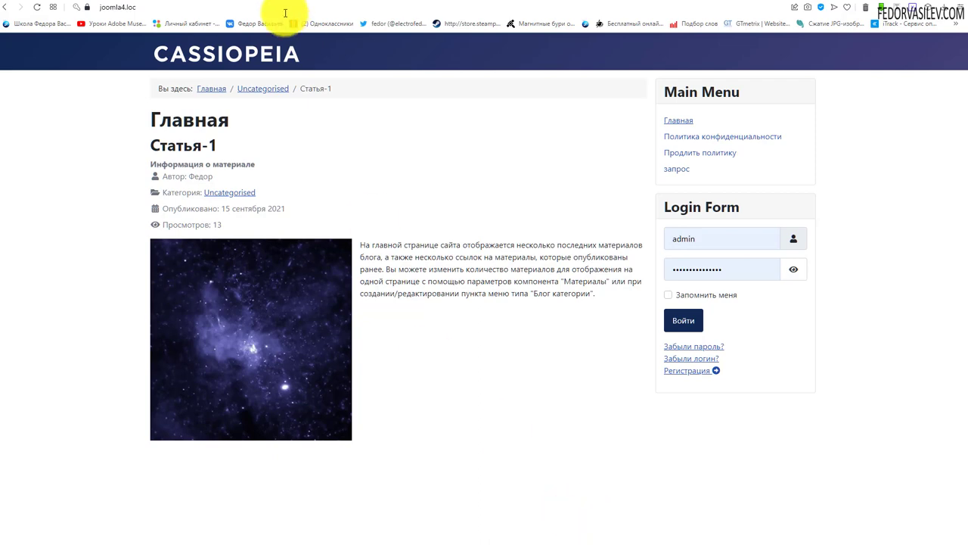
- Return to the full-text image settings in the article editor and save the article again
click(169, 11)
scroll(193, 310, down, 4)
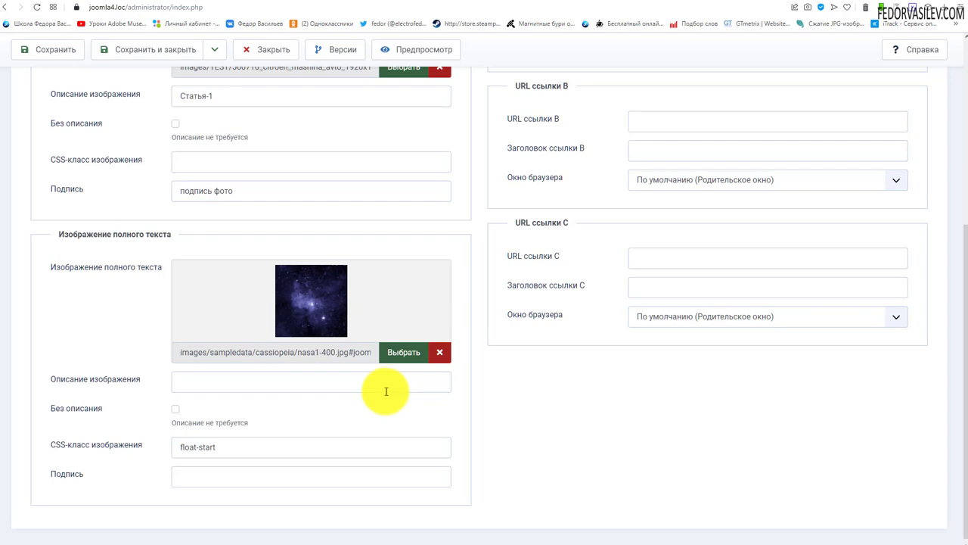
click(47, 49)
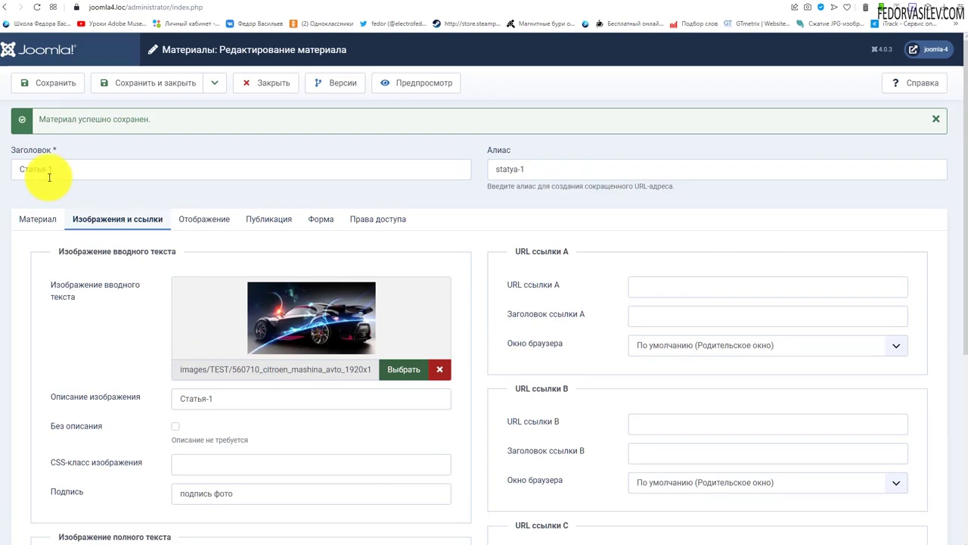
- Review the article's text with its Подробнее break and compare the intro and full-text image settings
click(19, 218)
scroll(134, 367, down, 1)
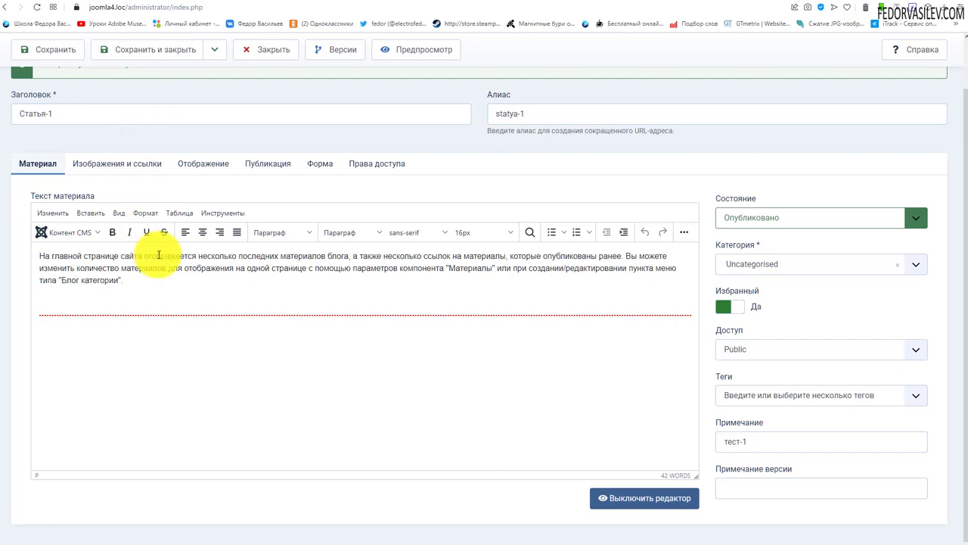
scroll(152, 254, up, 1)
click(135, 224)
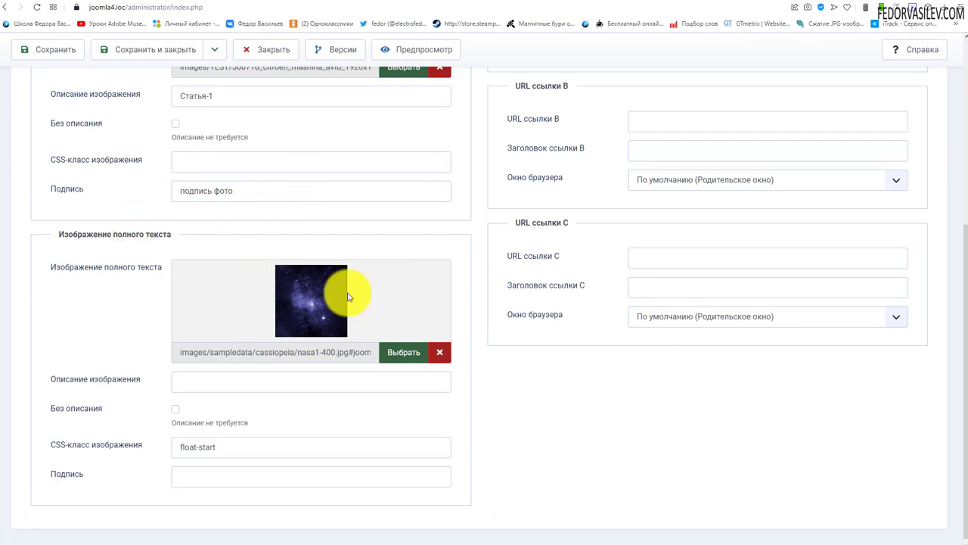
scroll(194, 329, down, 1)
scroll(79, 429, up, 5)
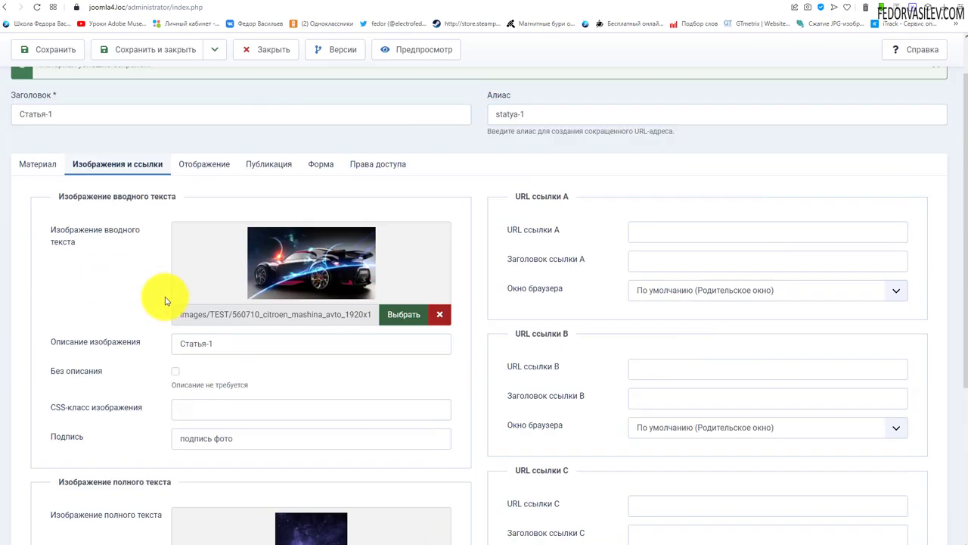
scroll(263, 246, down, 3)
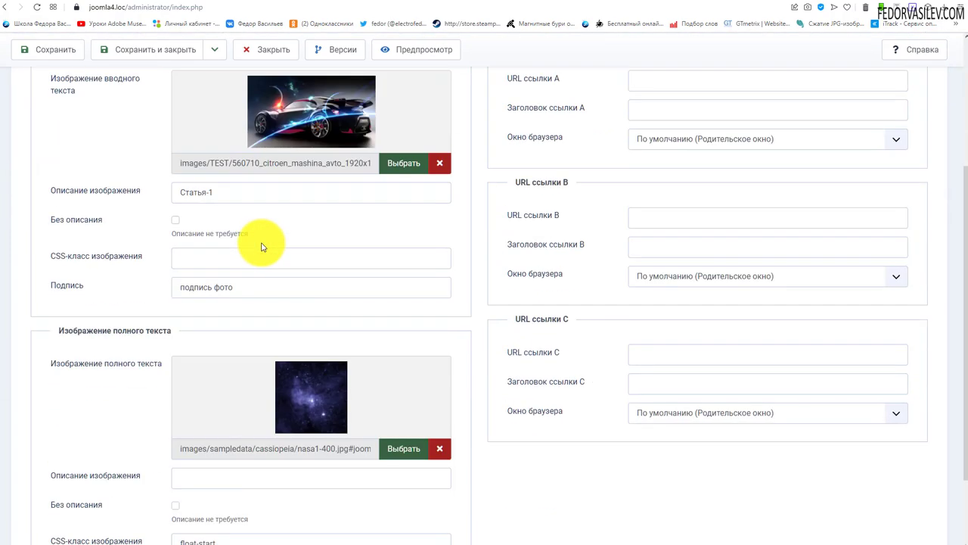
scroll(261, 247, up, 3)
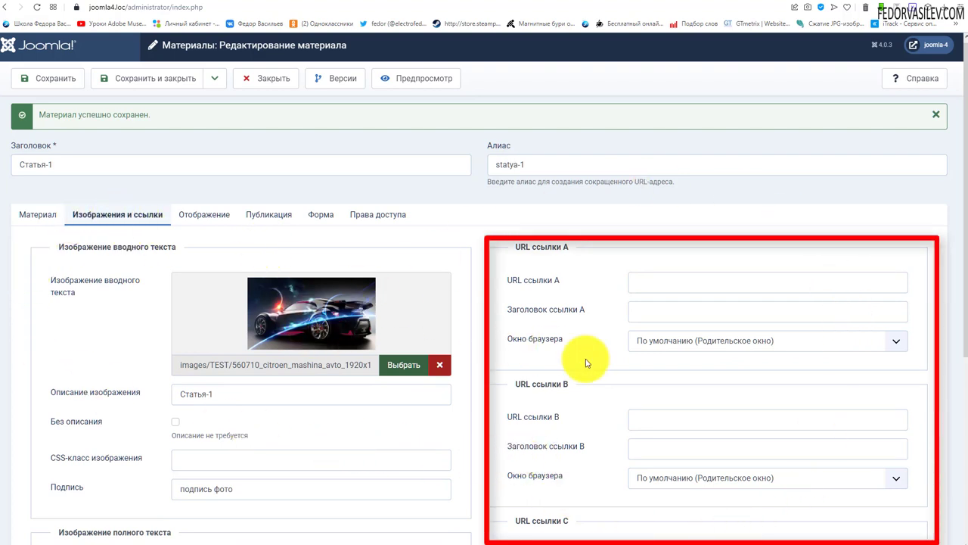
scroll(566, 292, down, 1)
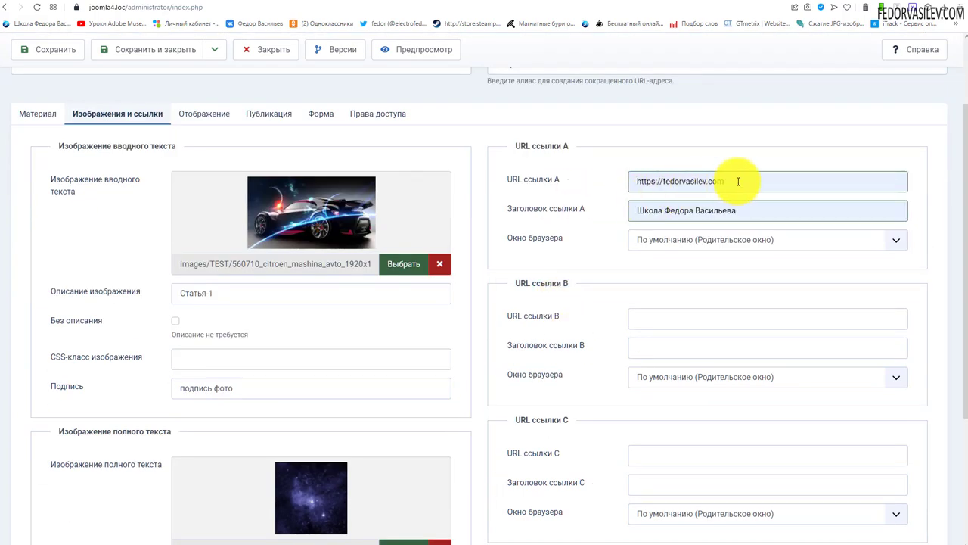
drag(637, 182, 739, 181)
click(596, 187)
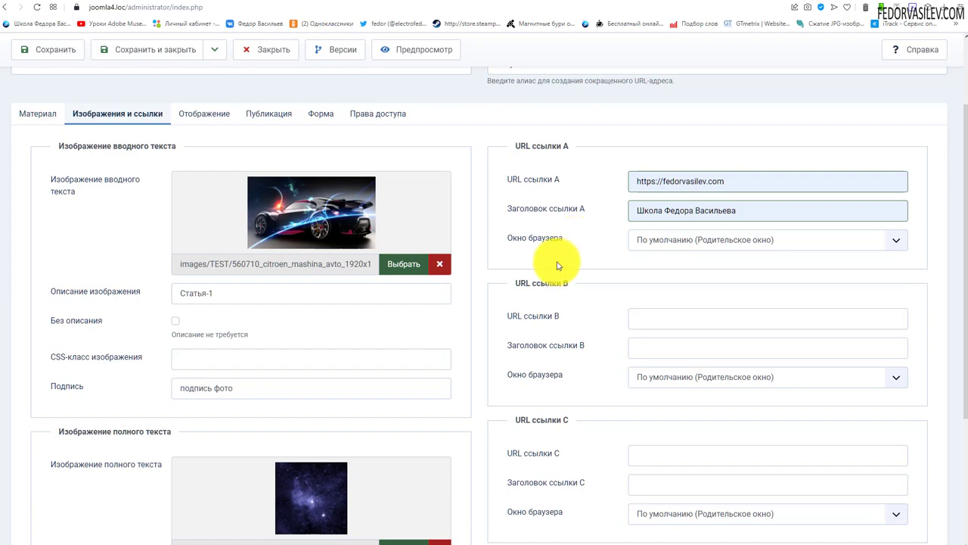
scroll(527, 288, down, 2)
scroll(568, 382, up, 1)
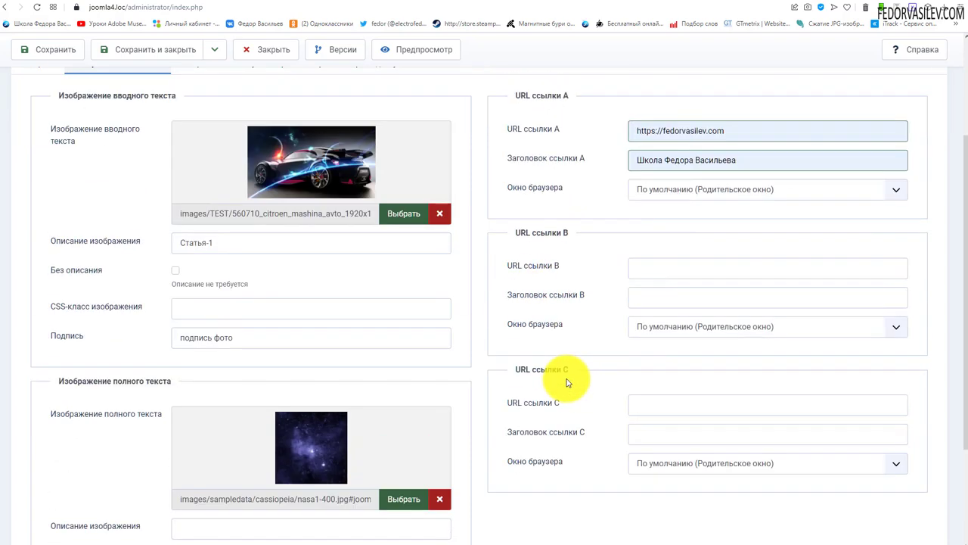
scroll(551, 270, down, 1)
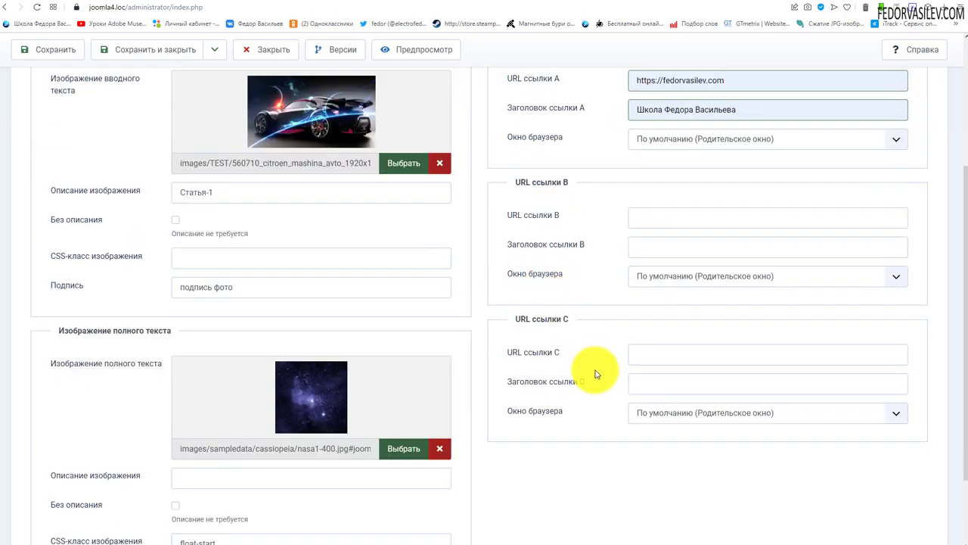
scroll(575, 377, up, 1)
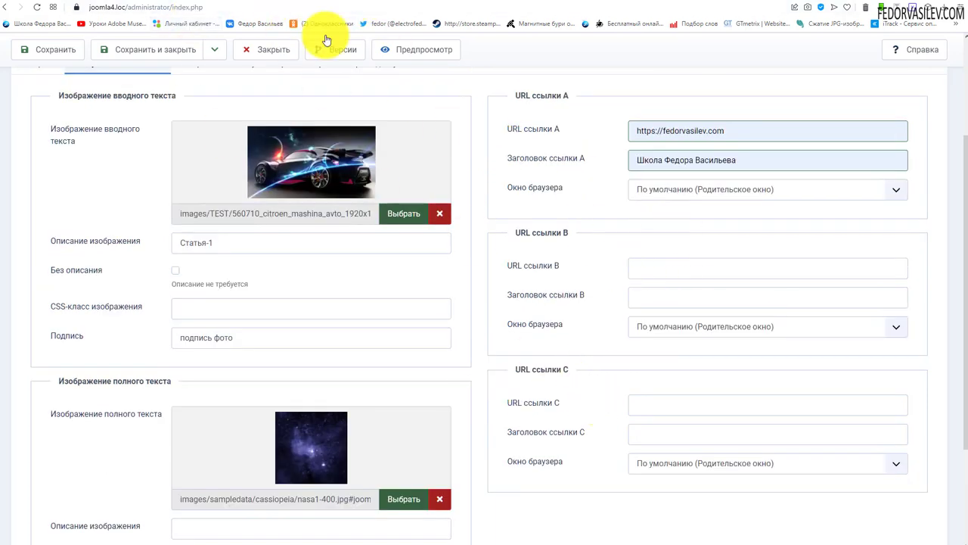
- View the article page on the site, and return to the article's text in the editor
click(261, 4)
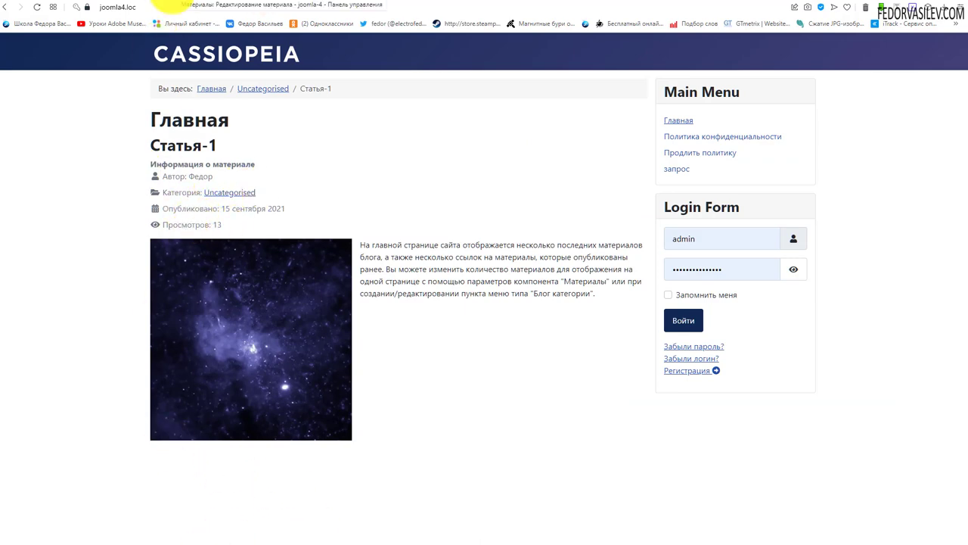
click(170, 6)
scroll(190, 167, up, 3)
click(38, 218)
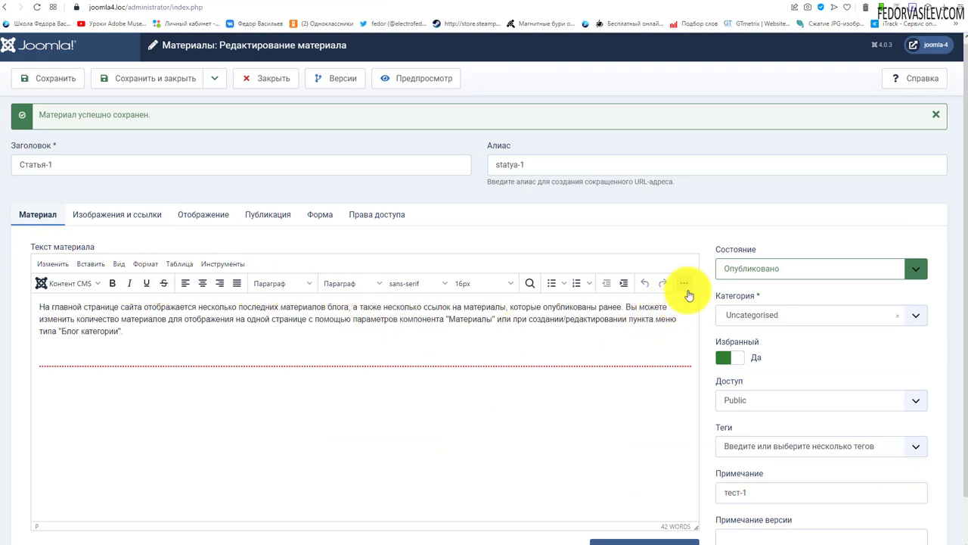
- Examine the Rel and Open link in options of the link dialog for selected article text without inserting a link
click(685, 284)
drag(134, 339, 168, 339)
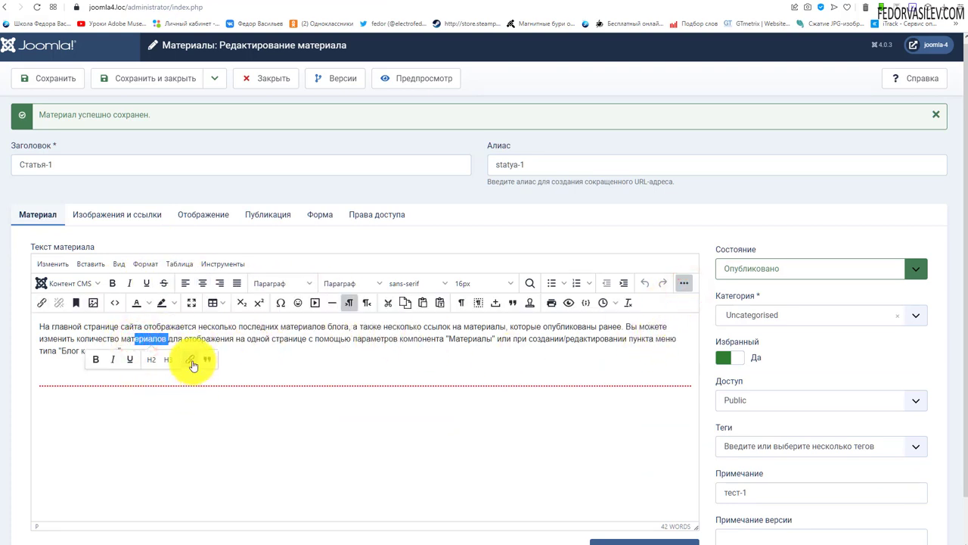
click(191, 362)
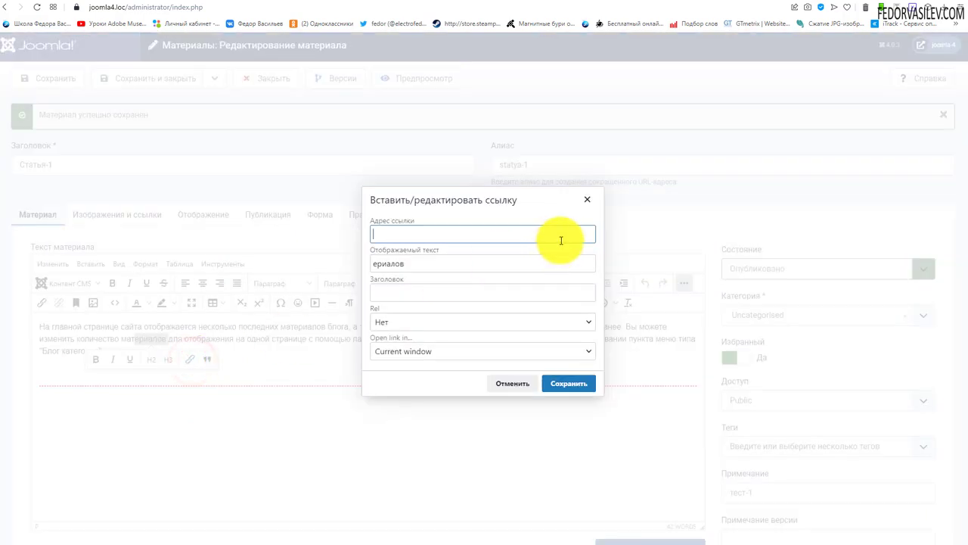
click(588, 201)
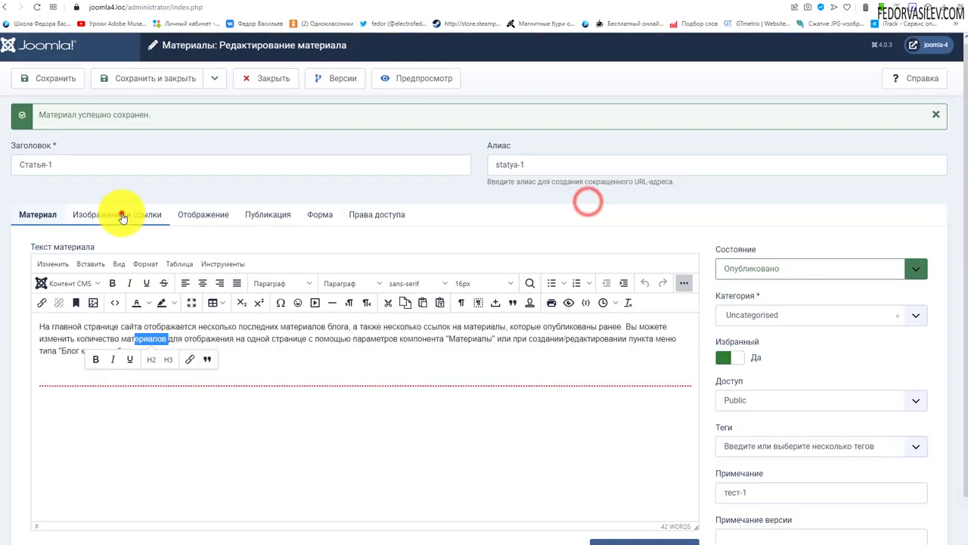
click(120, 214)
click(49, 213)
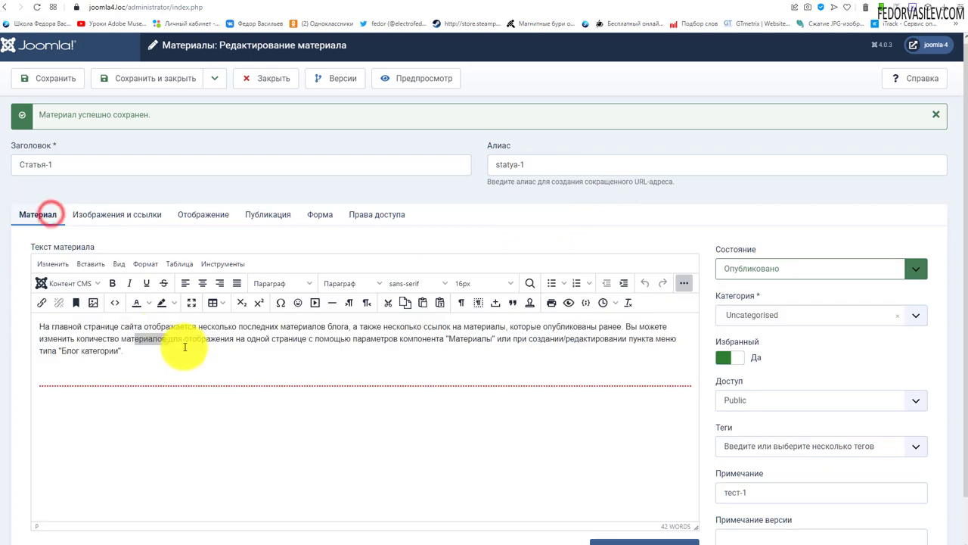
drag(173, 341, 203, 339)
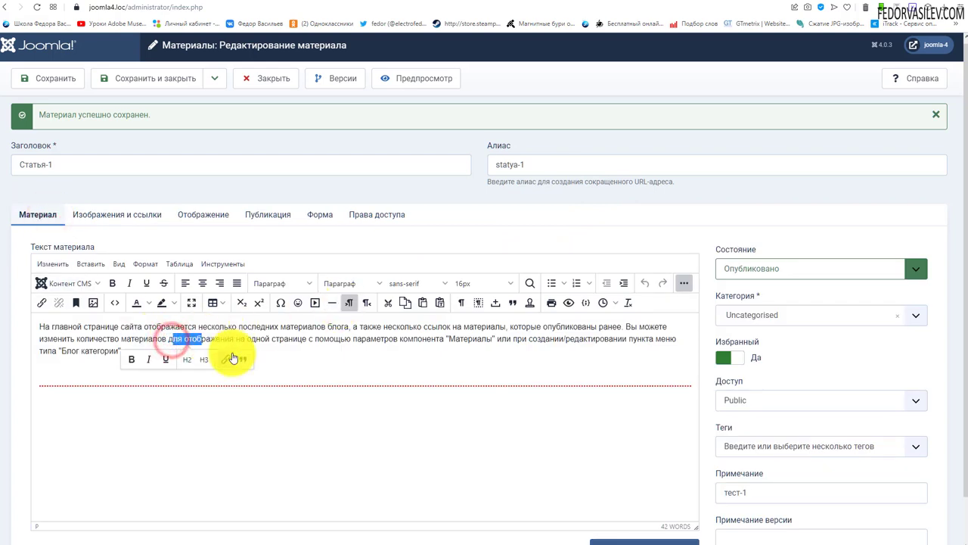
click(229, 360)
click(424, 322)
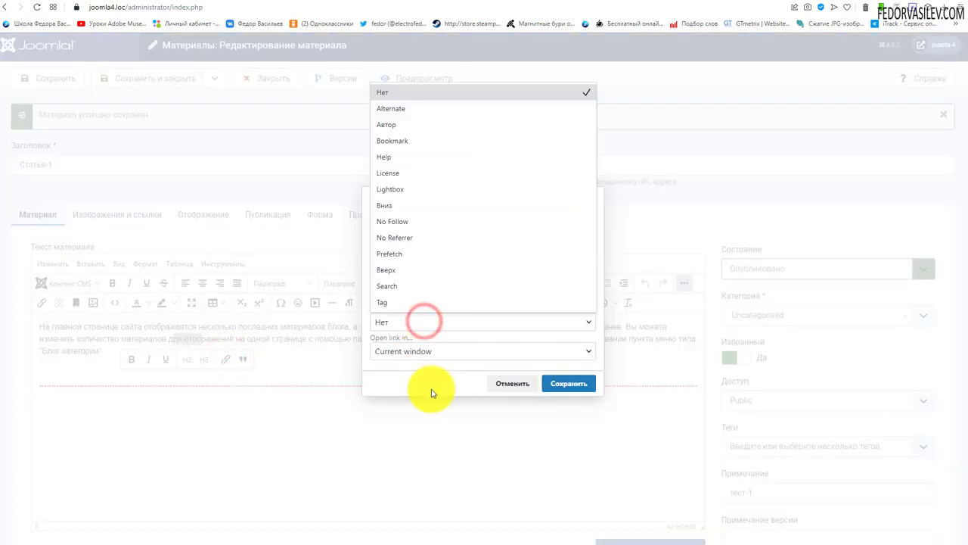
click(463, 351)
click(580, 202)
key(Escape)
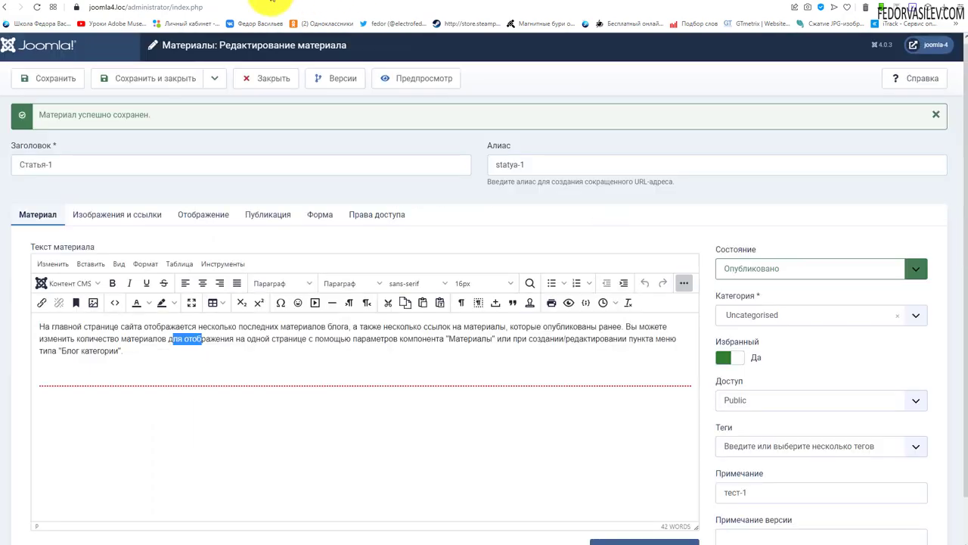
- Set the browser window option of URL link A to Всплывающее окно and save the article
click(270, 1)
click(165, 2)
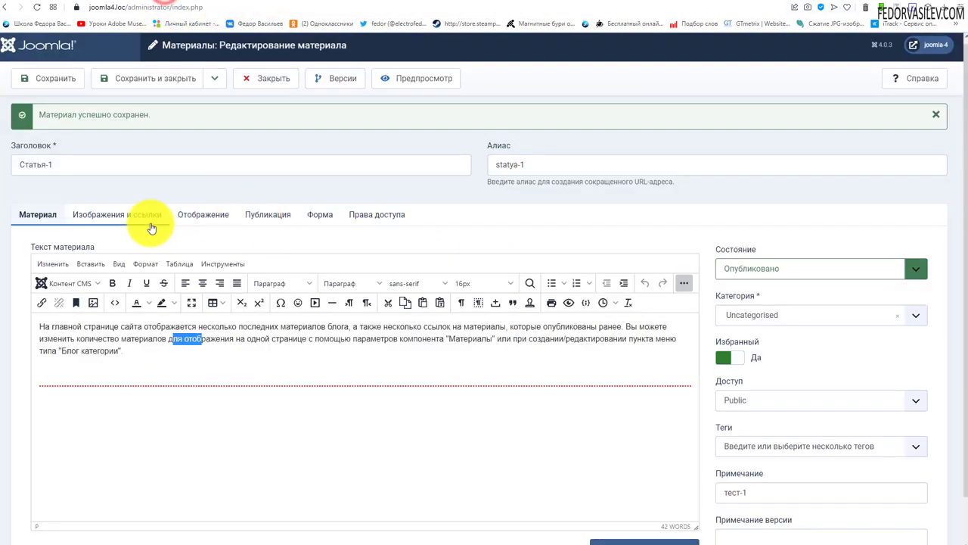
click(151, 215)
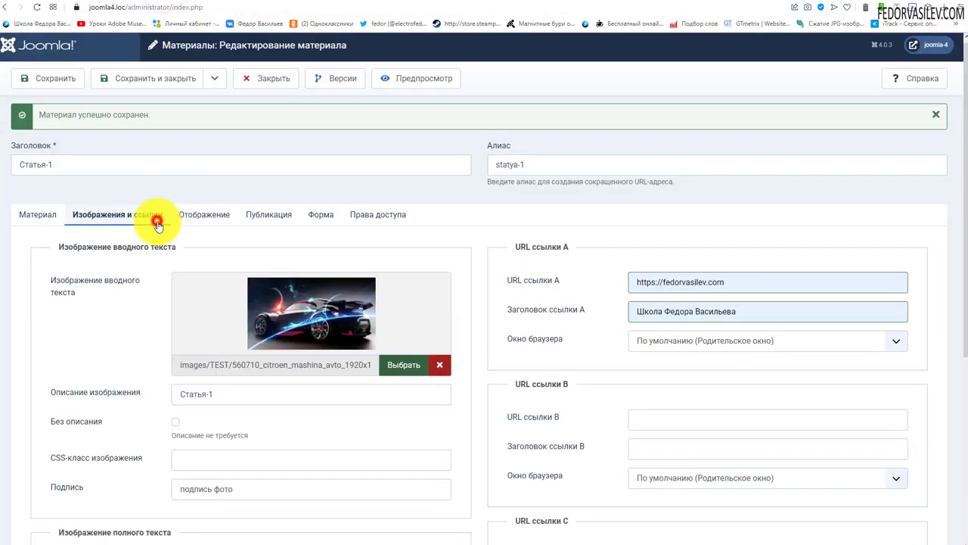
click(684, 342)
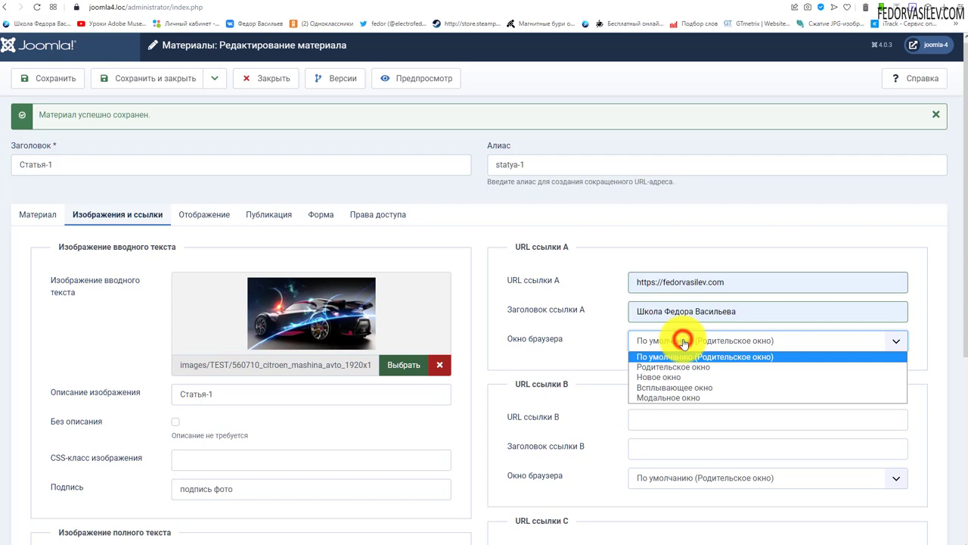
click(593, 345)
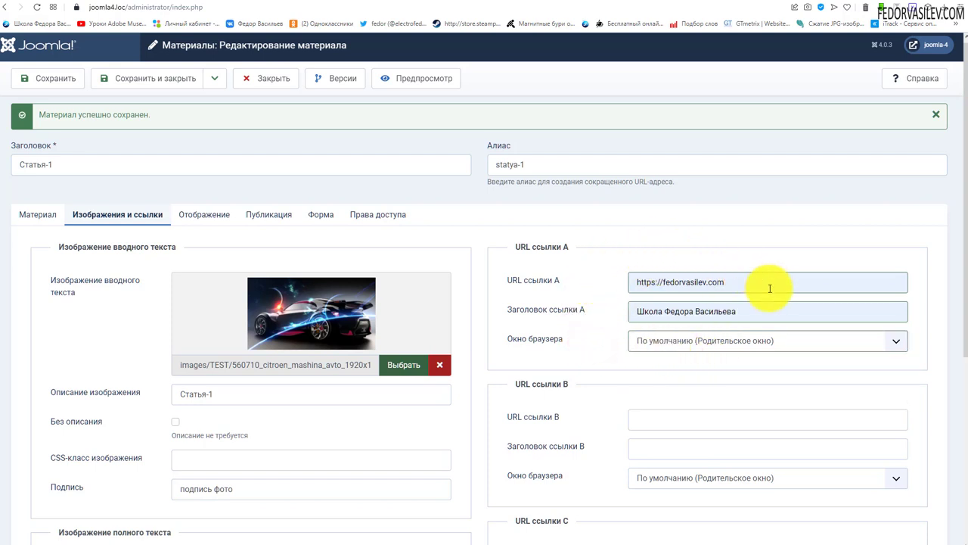
click(34, 219)
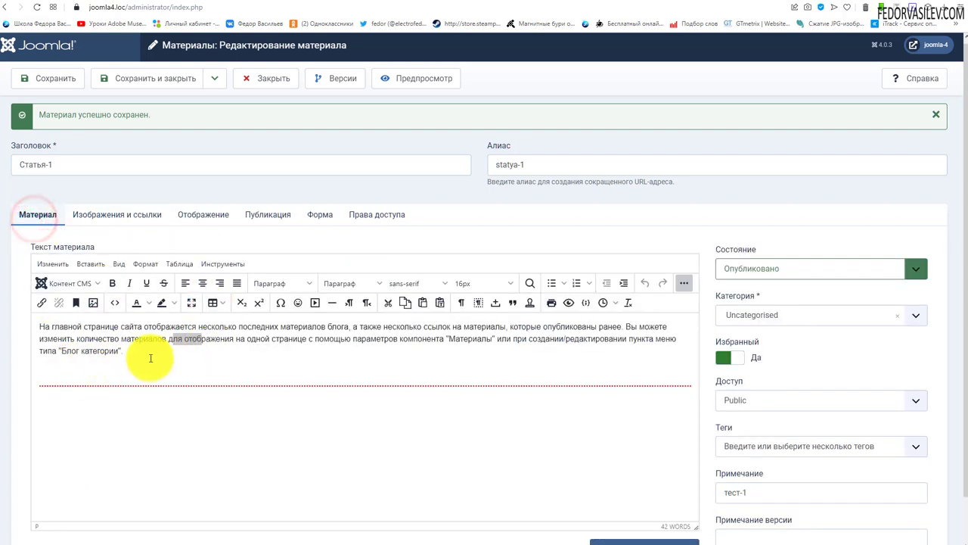
click(115, 213)
click(663, 342)
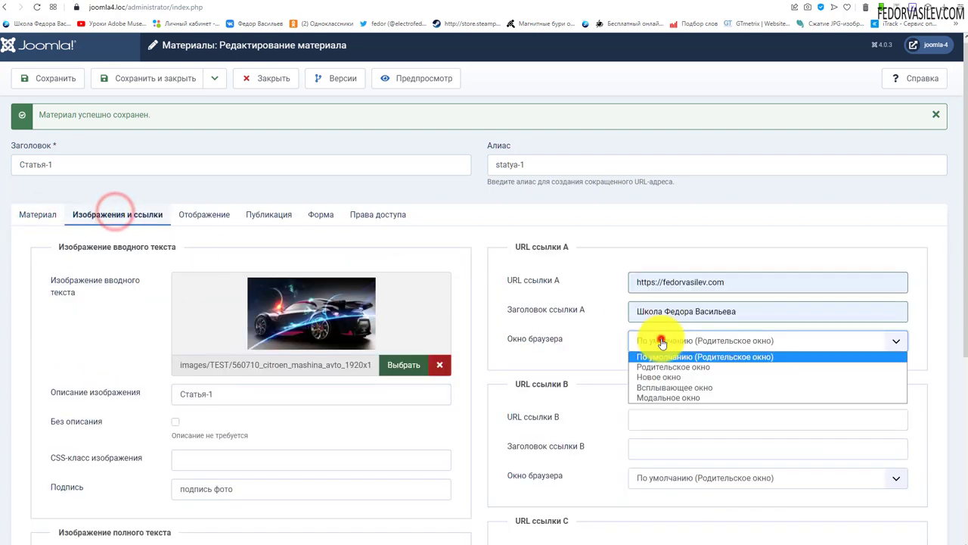
click(680, 387)
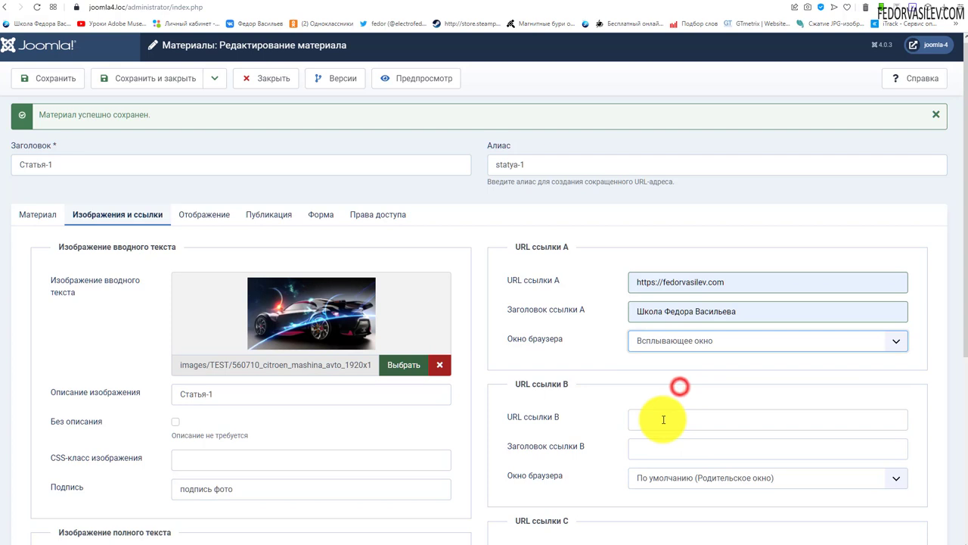
click(45, 78)
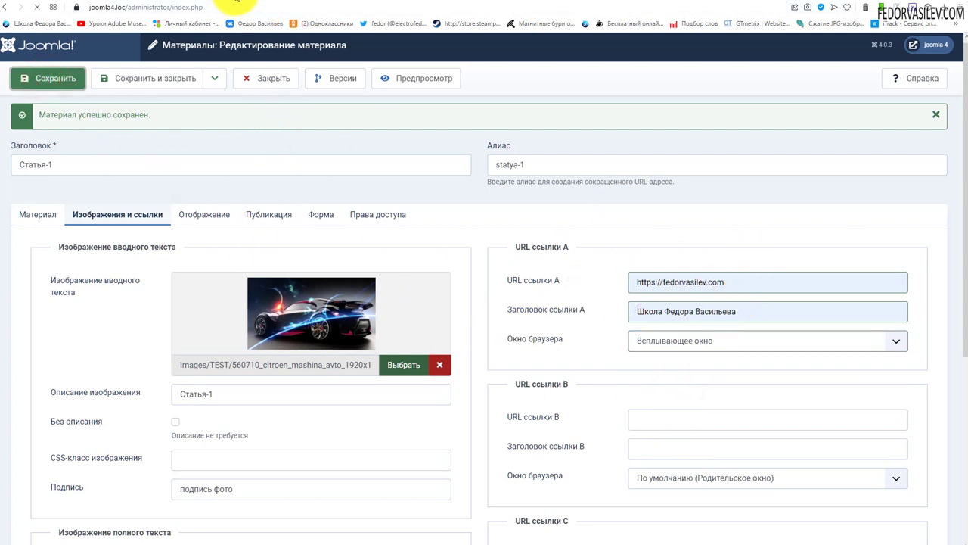
- Reload the public Статья-1 page and compare its displayed link with the URL link A settings in the article editor
click(248, 4)
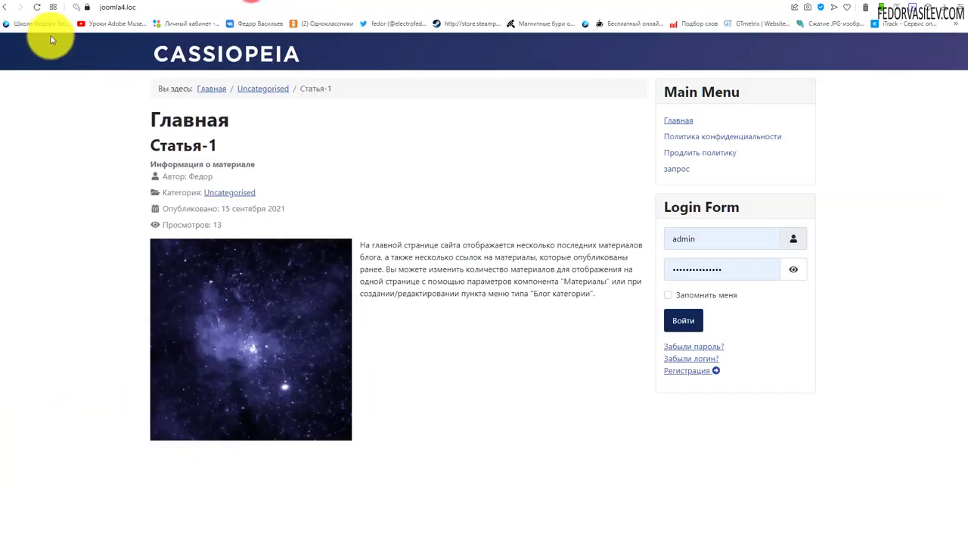
click(33, 7)
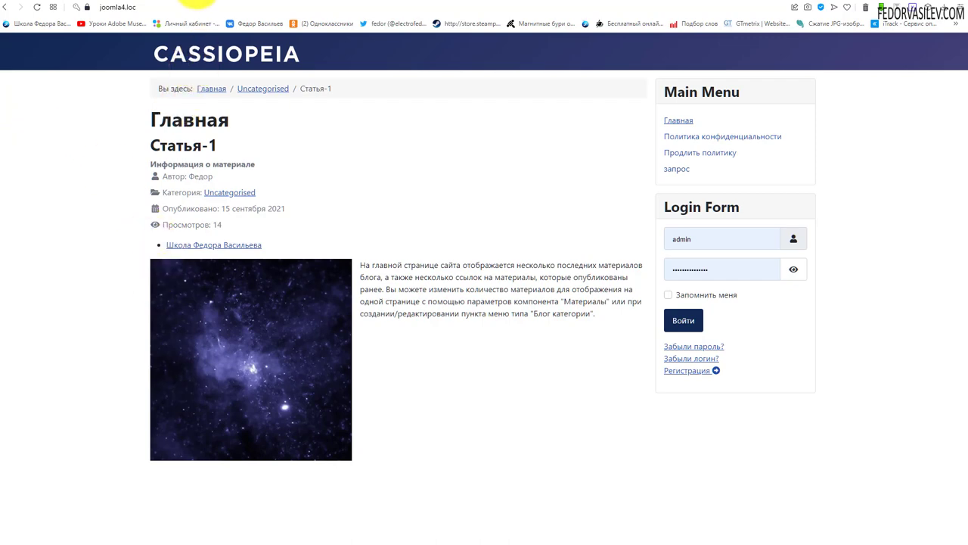
click(206, 3)
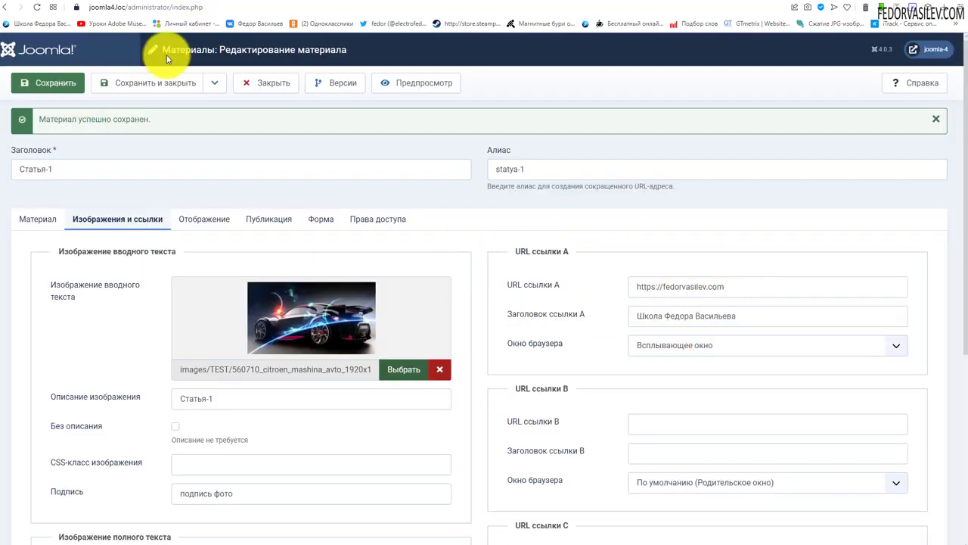
click(288, 4)
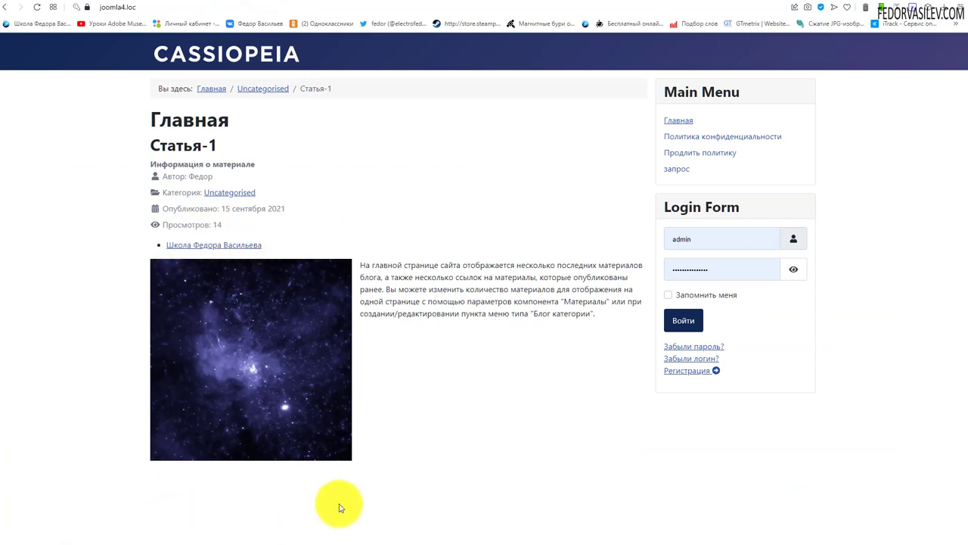
drag(459, 301, 556, 313)
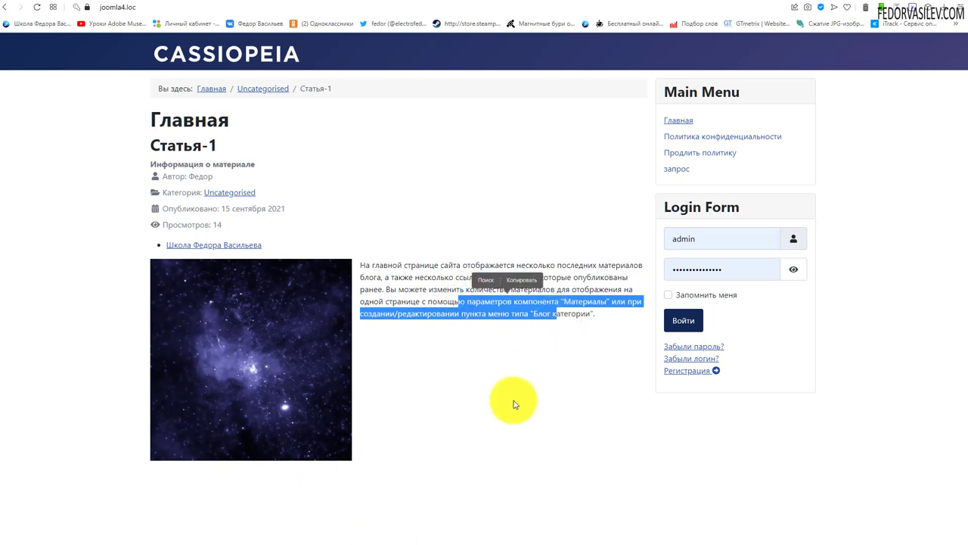
click(523, 372)
click(206, 4)
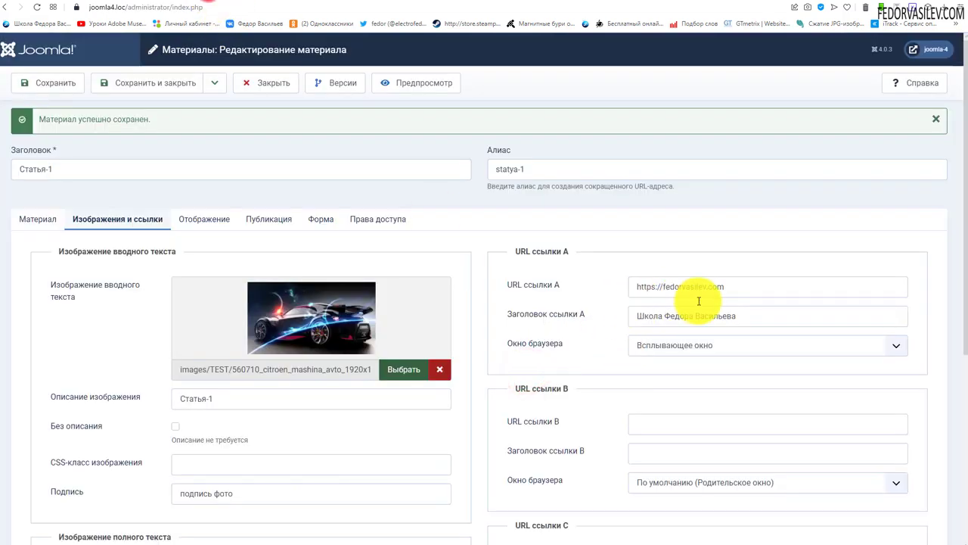
click(261, 2)
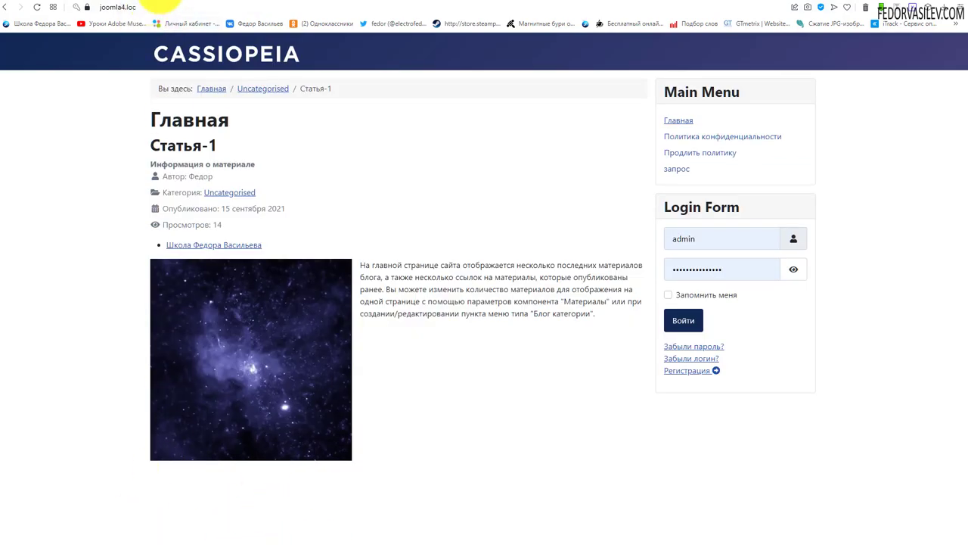
click(159, 4)
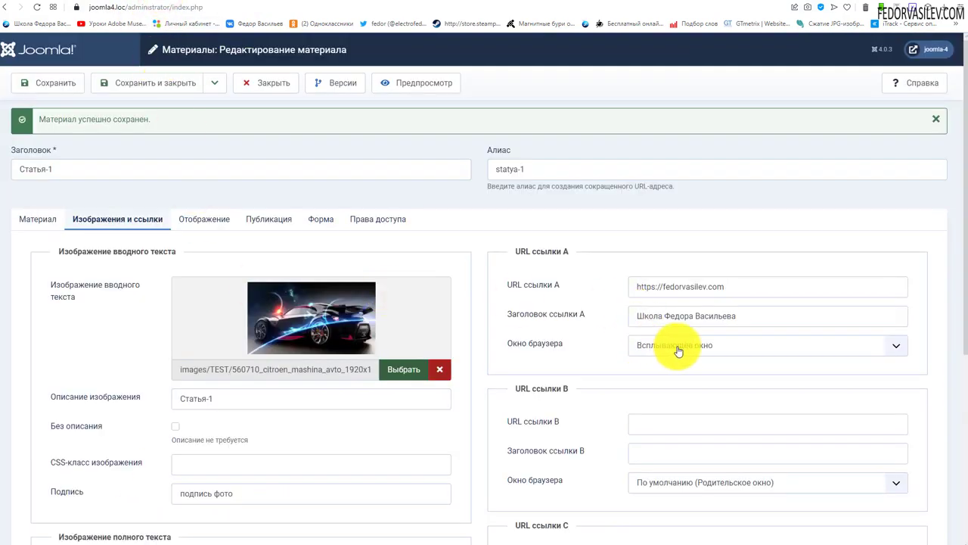
click(273, 4)
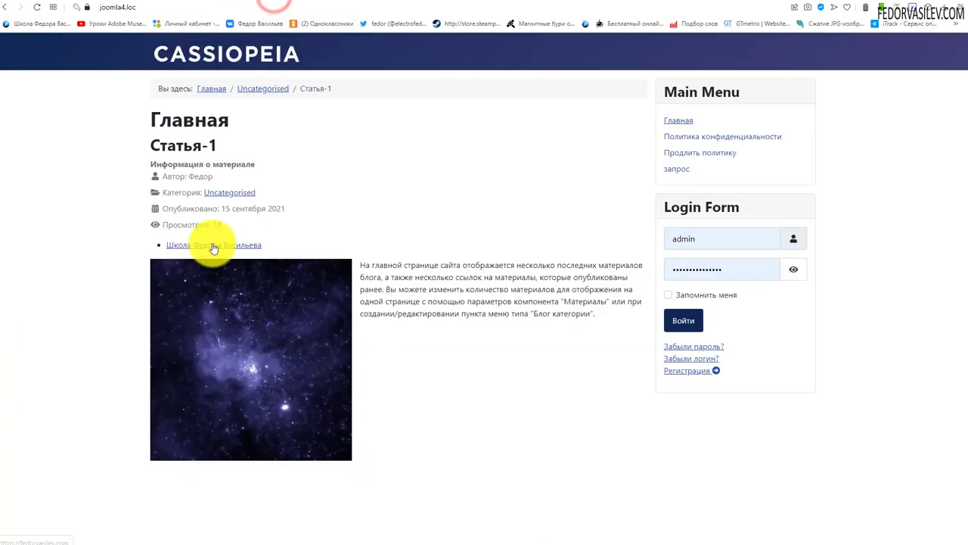
- Open the link above the article image, enlarge and move its pop-up window, look through the loaded site, and close it
click(214, 246)
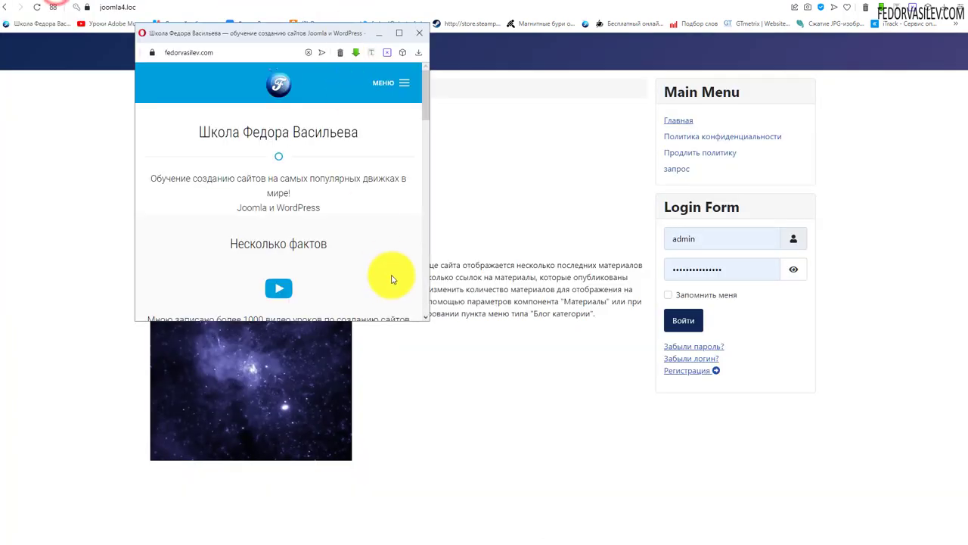
scroll(392, 280, down, 5)
scroll(320, 190, up, 5)
click(425, 317)
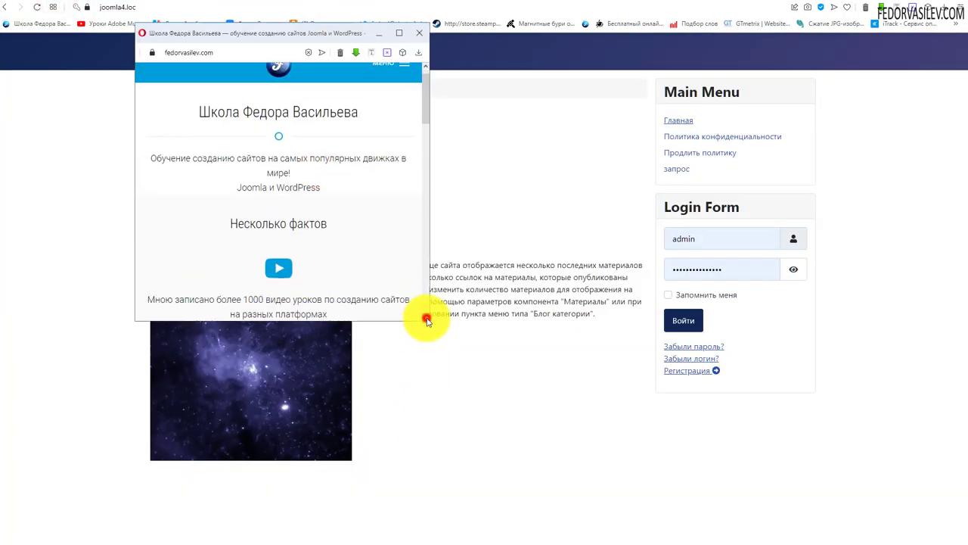
drag(426, 320, 763, 423)
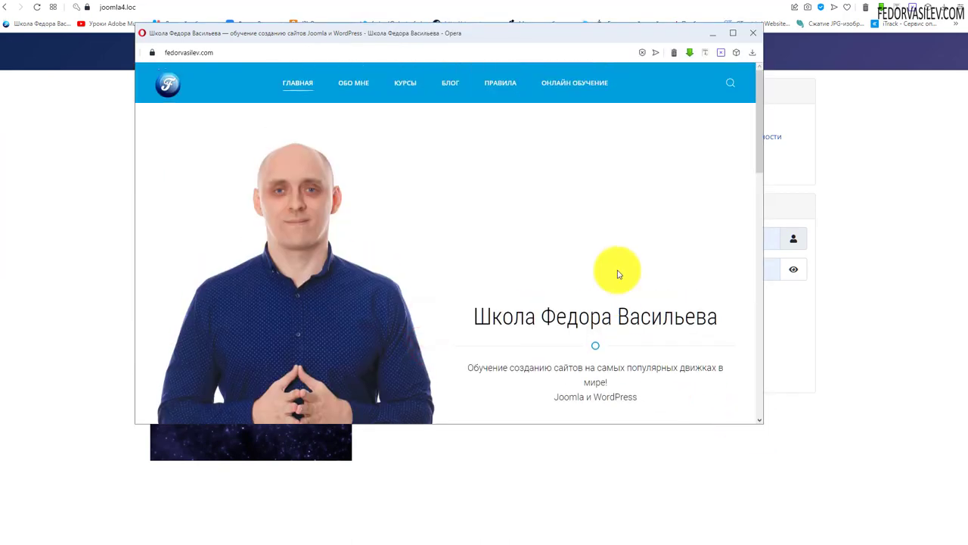
scroll(617, 270, down, 5)
drag(505, 38, 573, 94)
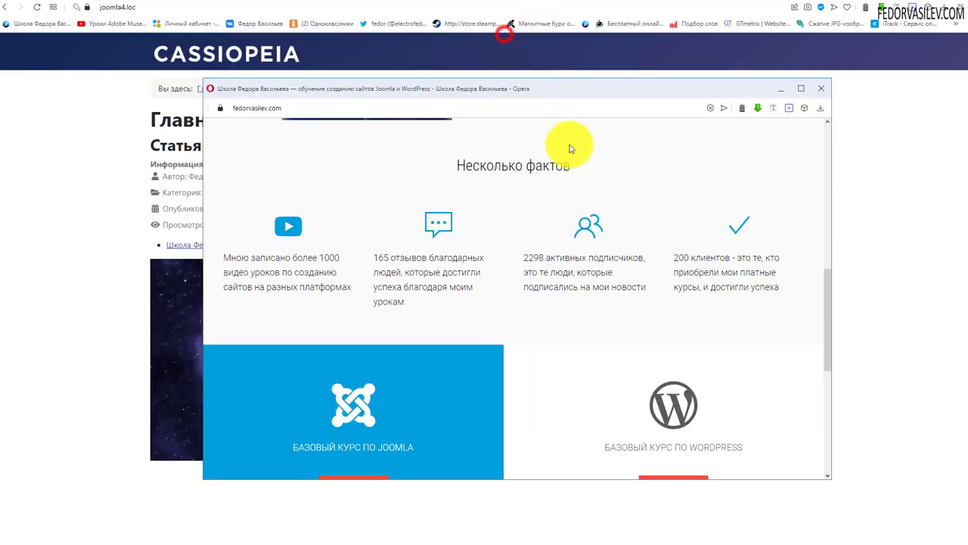
scroll(591, 181, down, 5)
scroll(597, 208, up, 10)
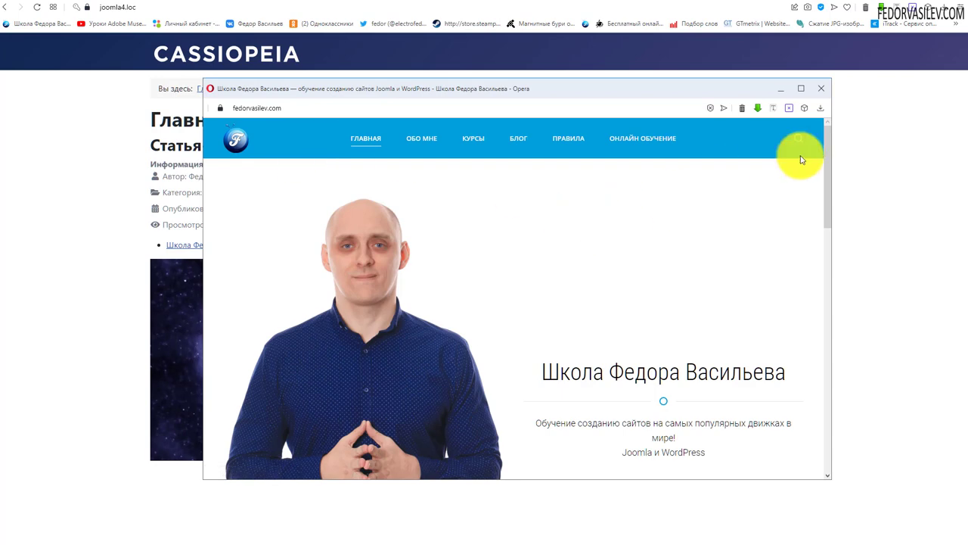
click(821, 88)
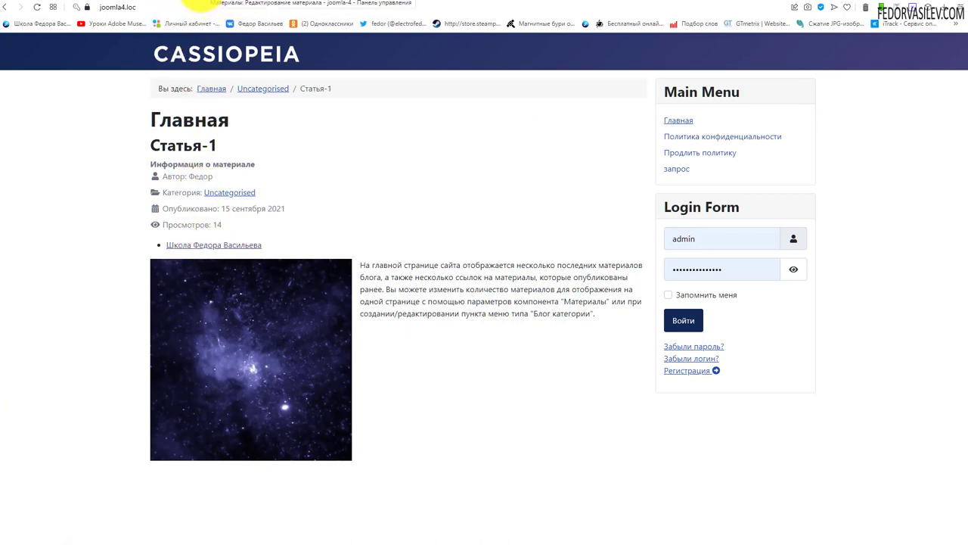
- In the article editor, set URL link A's browser window option to По умолчанию (Родительское окно)
click(195, 6)
click(648, 344)
click(658, 361)
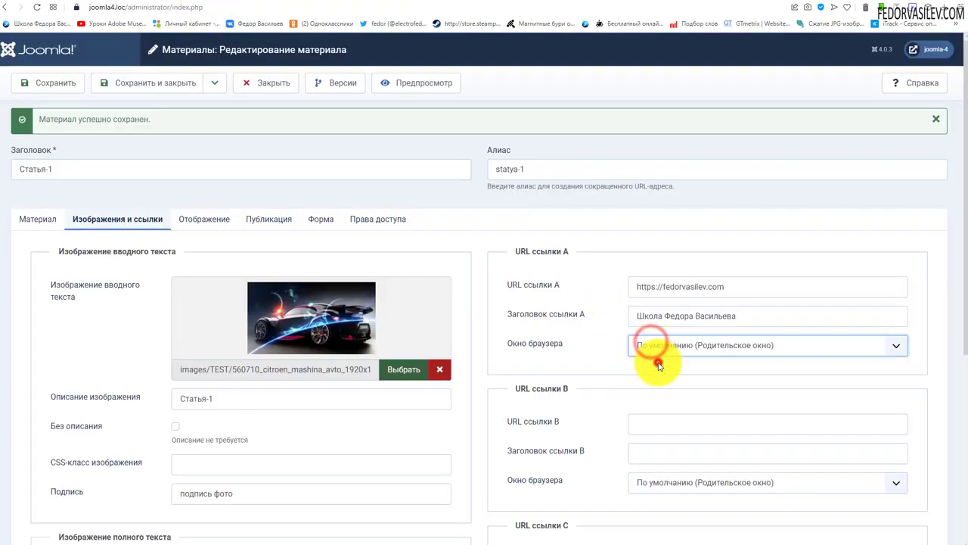
- Check the link dialog's Open link in options for a passage selected in the article text, and close it without adding a link
click(34, 219)
drag(265, 323, 216, 312)
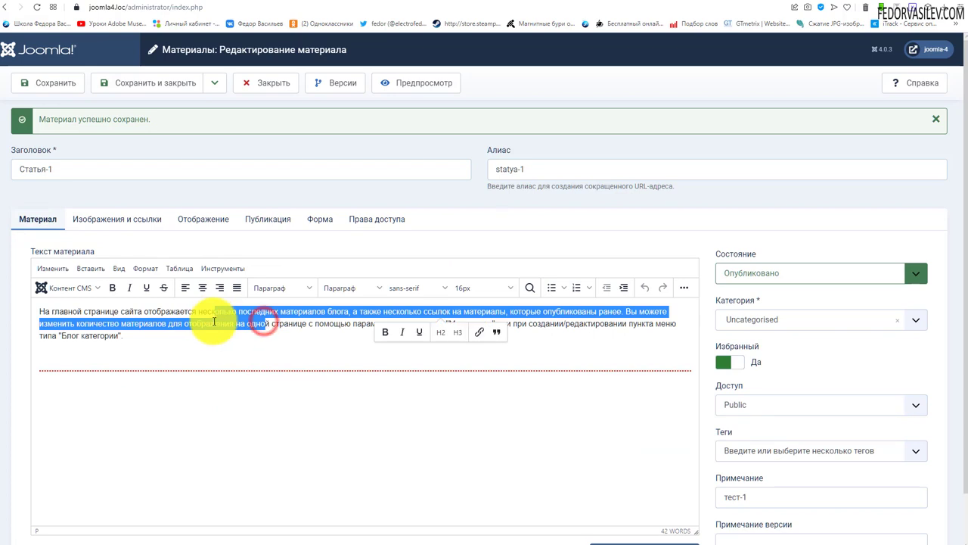
click(480, 335)
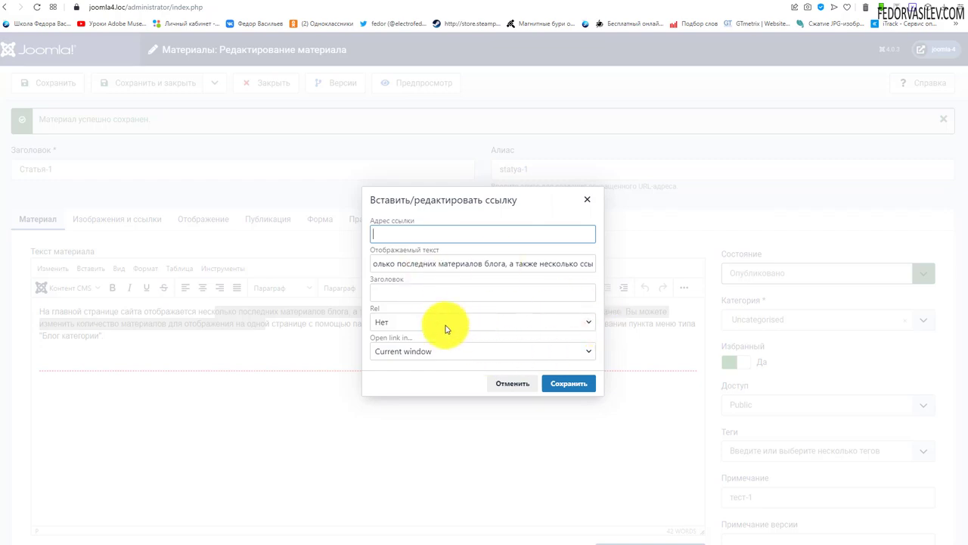
click(417, 351)
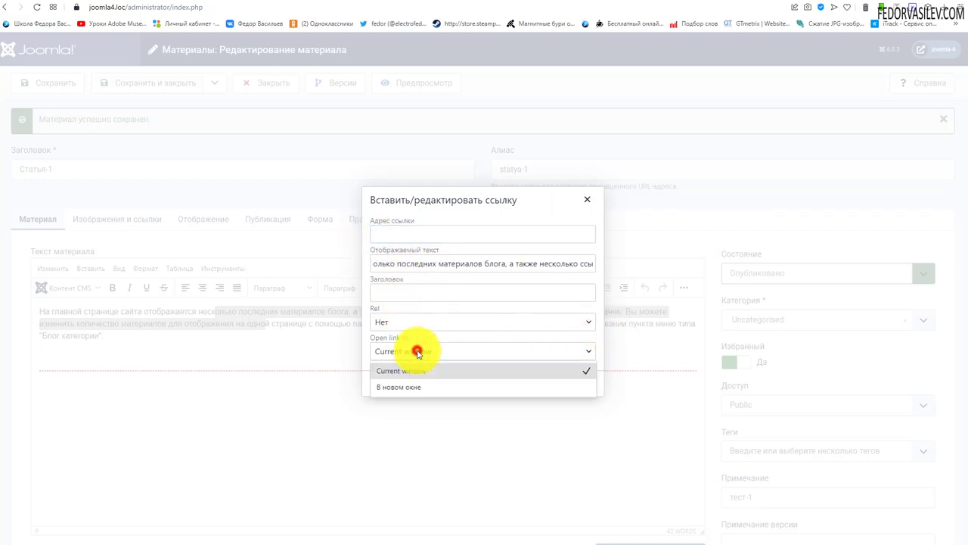
click(466, 213)
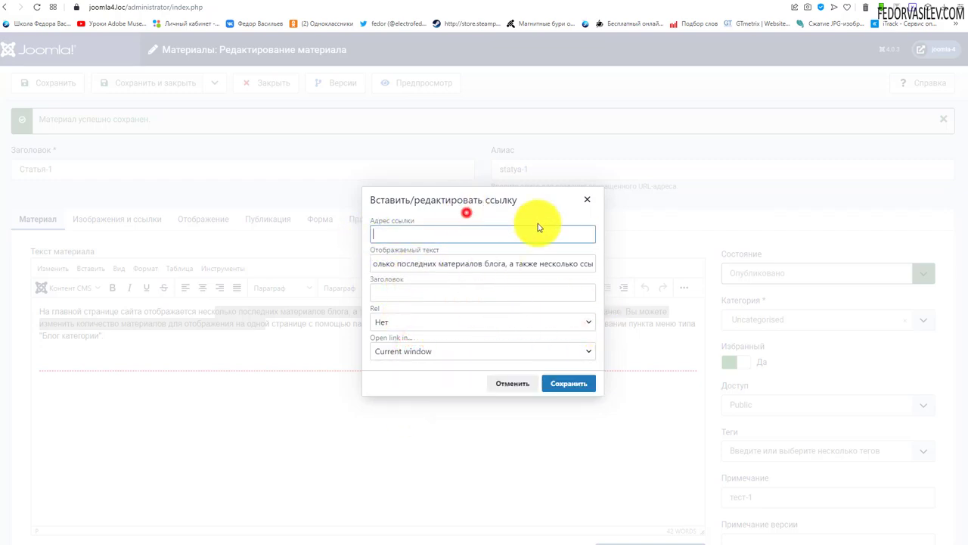
click(586, 202)
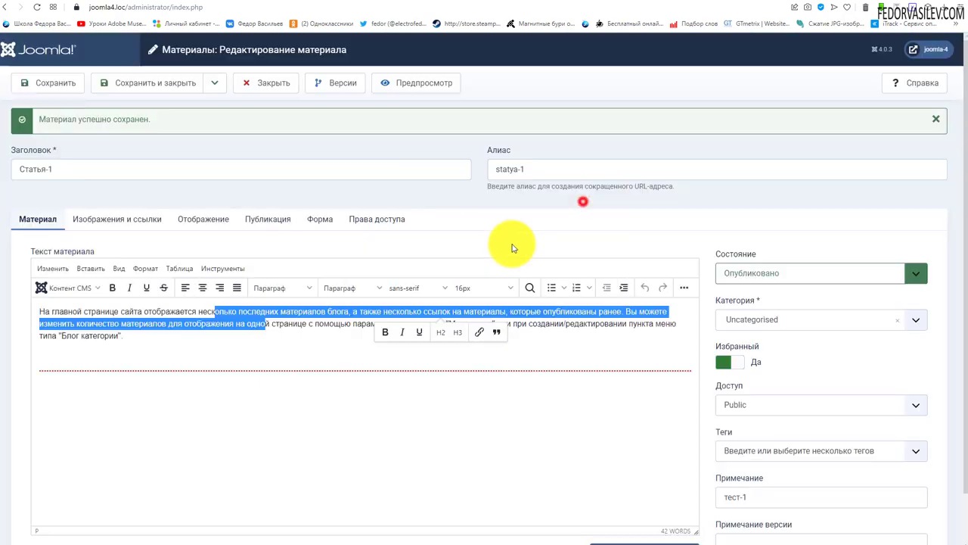
click(325, 337)
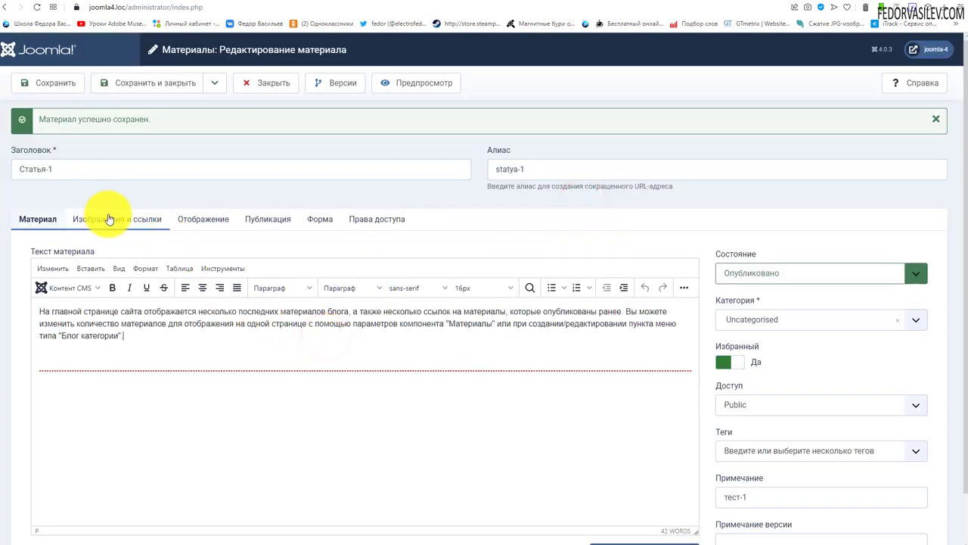
- Fill in URL link B with the same address and title as URL link A, save the article, and check both links on its public page
click(121, 219)
scroll(566, 245, down, 2)
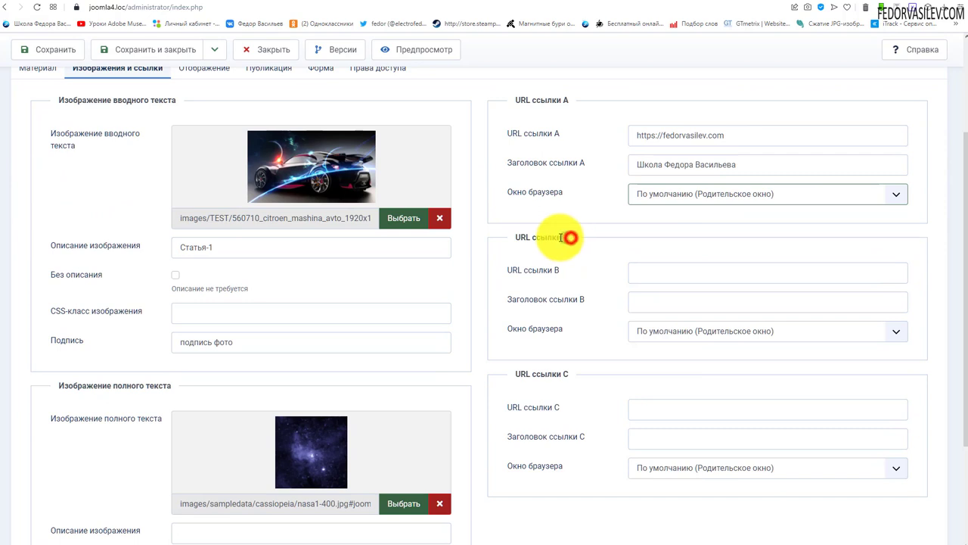
click(577, 368)
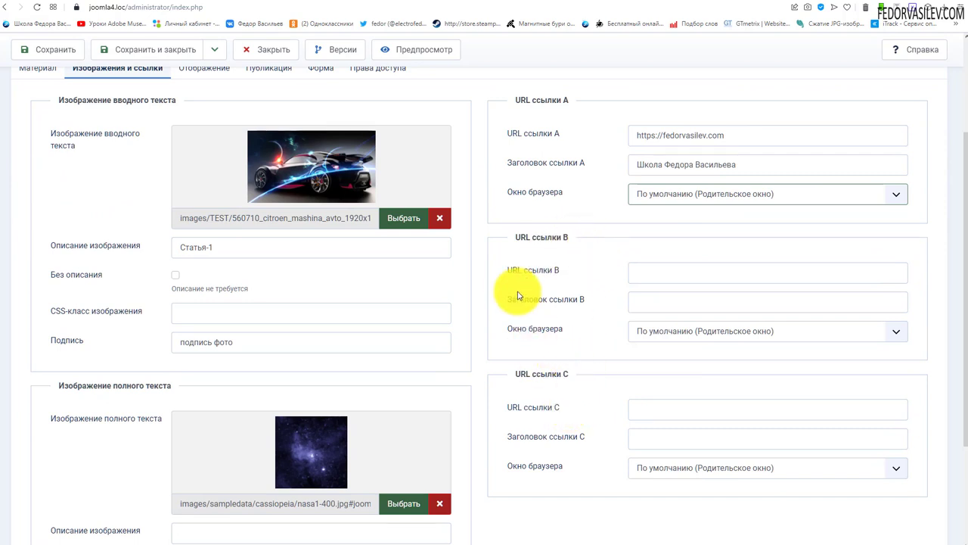
click(631, 269)
click(665, 296)
click(666, 301)
click(667, 321)
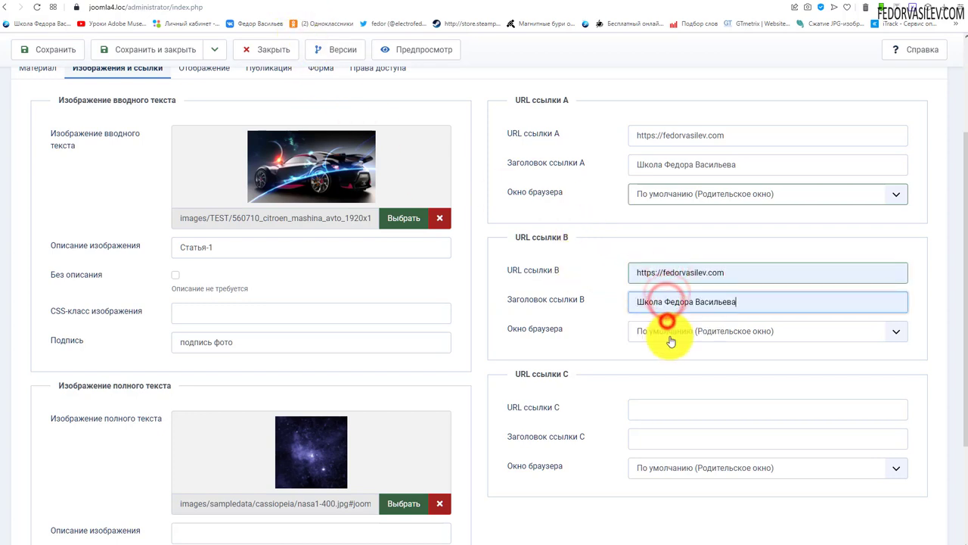
click(57, 49)
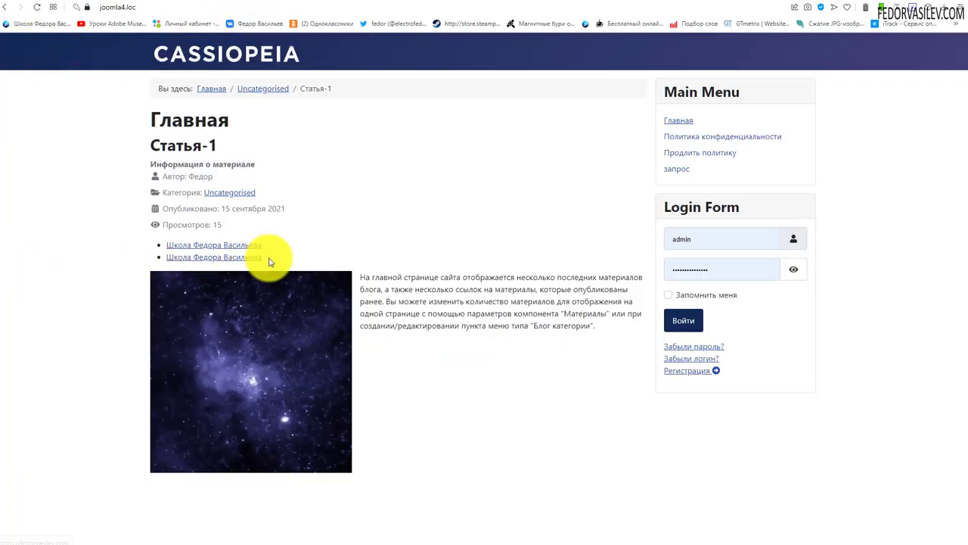
drag(263, 258, 224, 245)
click(383, 242)
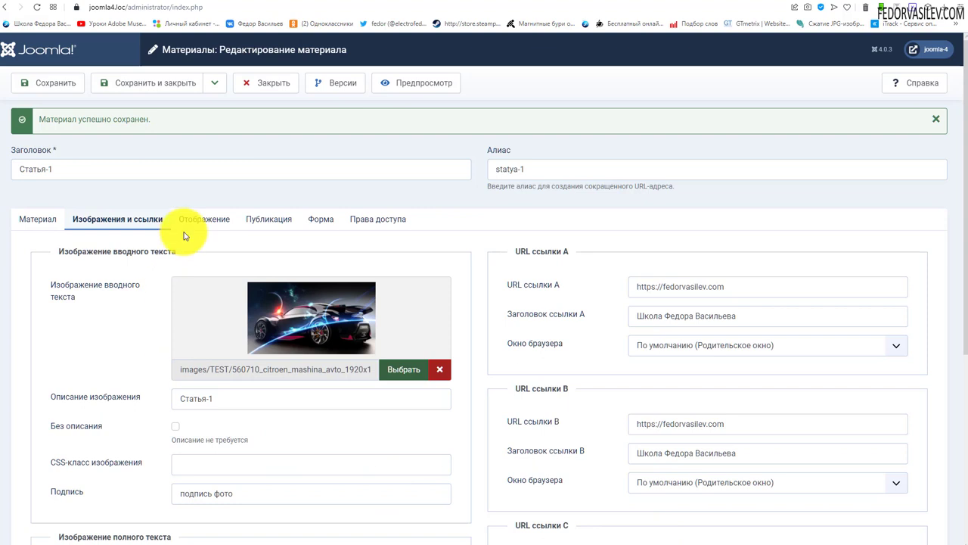
- Open the article's Отображение settings and review the Макет options for the title, tags, intro text and article information
click(204, 222)
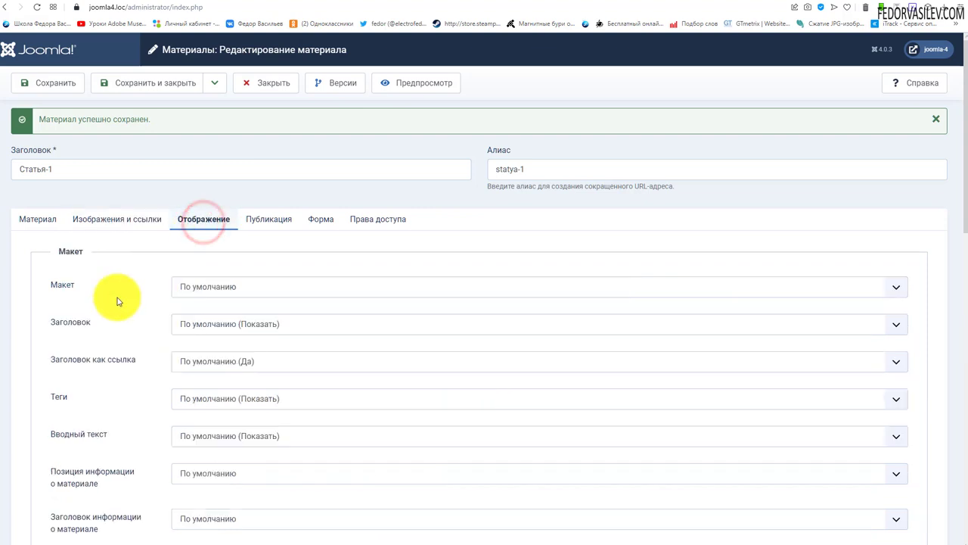
scroll(83, 272, down, 3)
scroll(83, 272, up, 1)
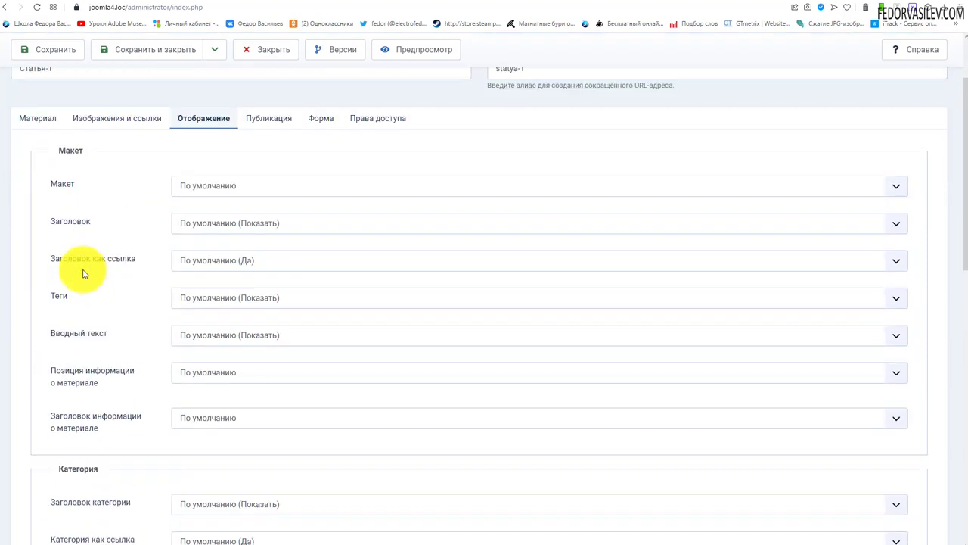
key(j)
key(a)
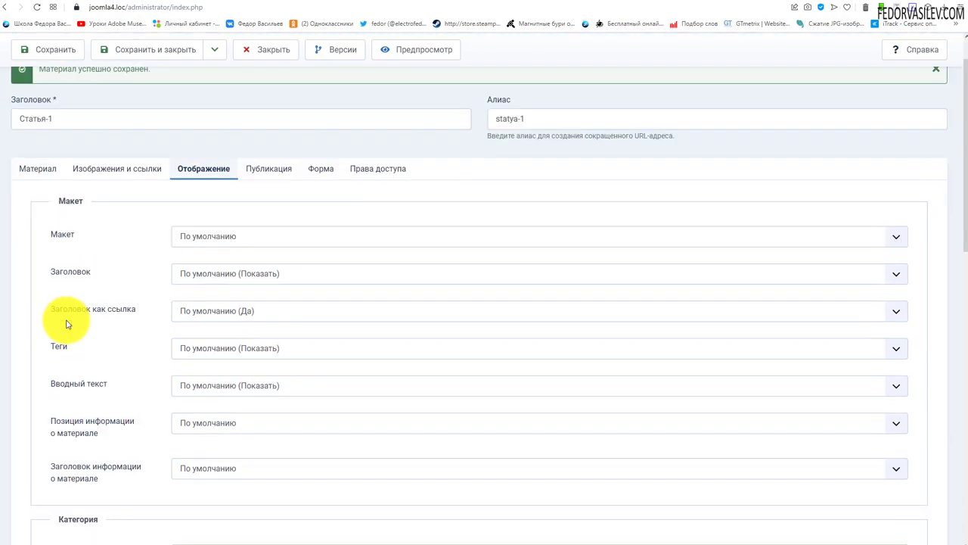
- On the public Статья-1 page, examine the author, category, publication date and view count in the article information
click(253, 4)
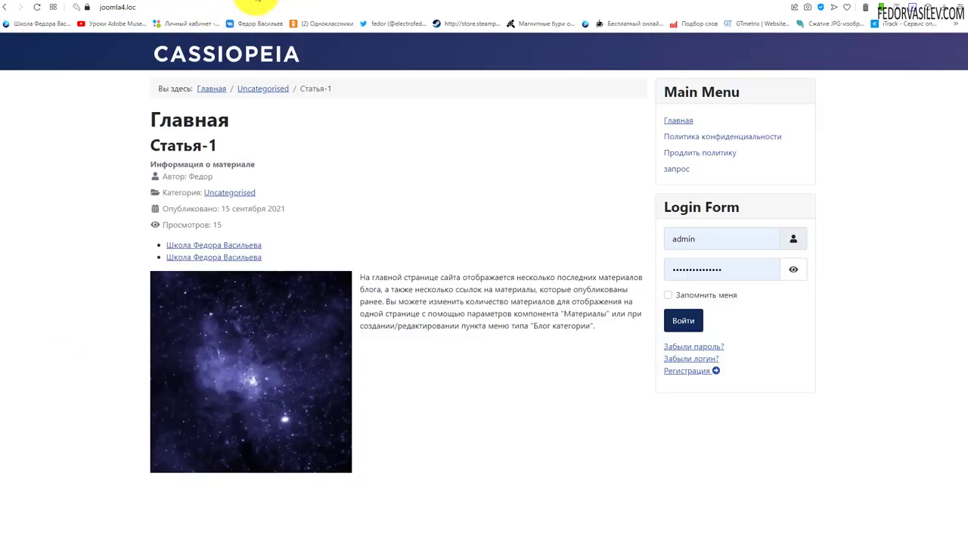
drag(223, 178, 168, 177)
click(314, 190)
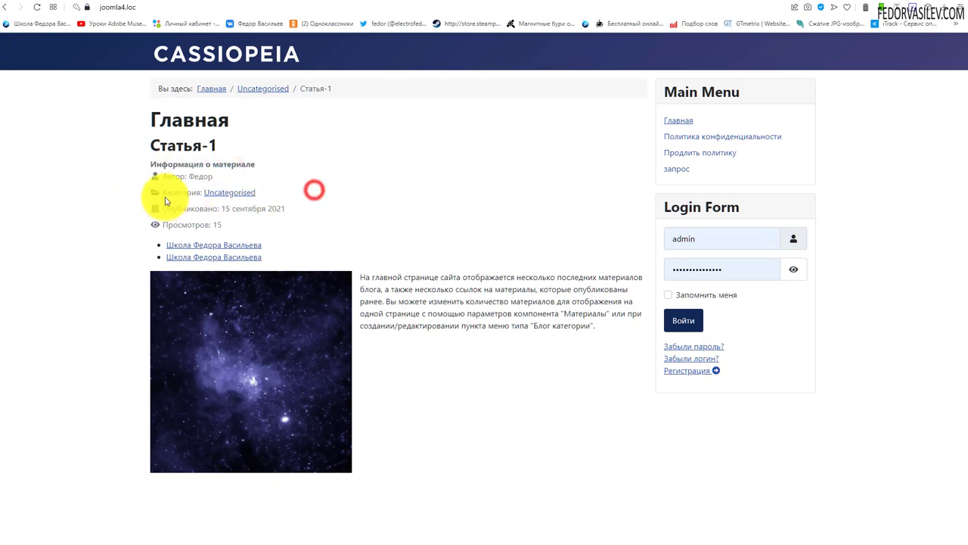
drag(175, 190, 134, 199)
click(275, 190)
click(130, 215)
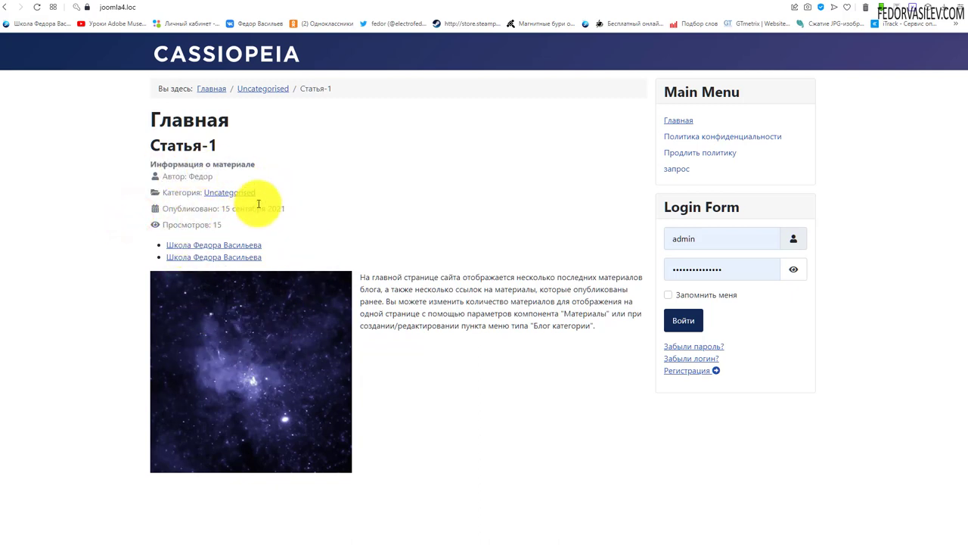
drag(243, 200, 160, 200)
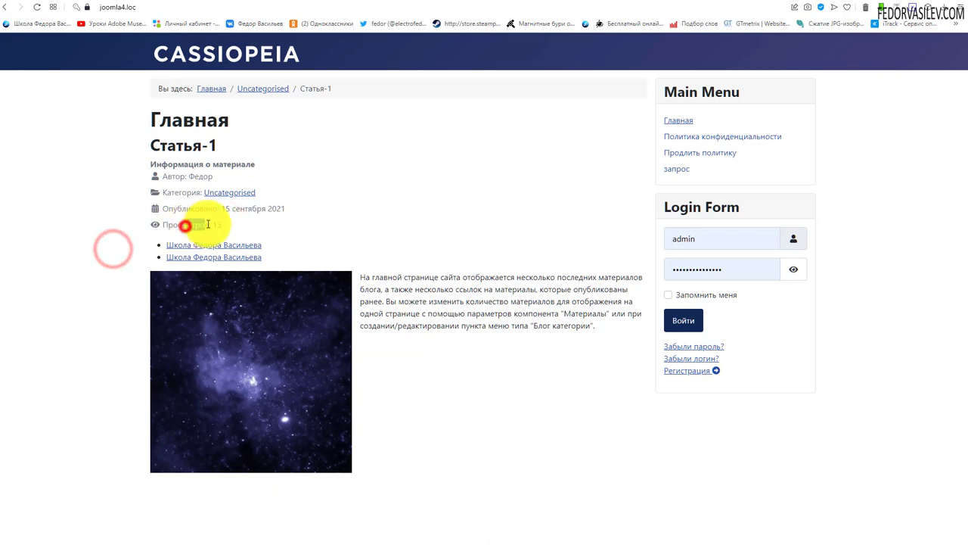
click(323, 224)
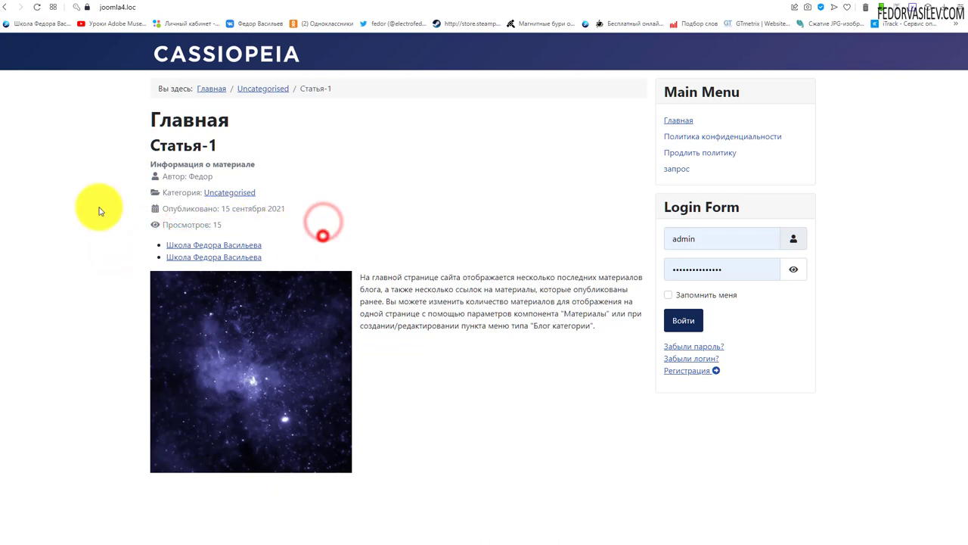
- Reload the public Статья-1 page and check its view counter
click(35, 10)
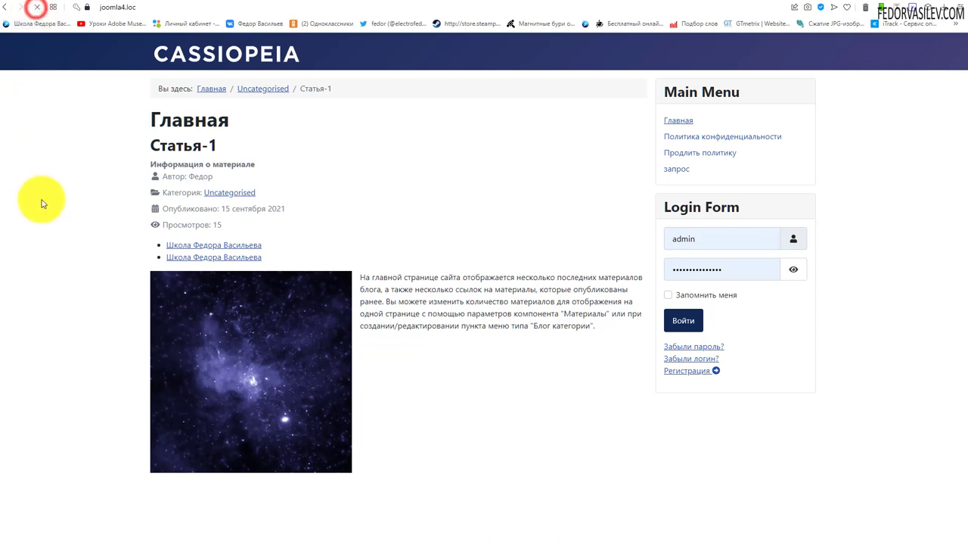
double_click(217, 225)
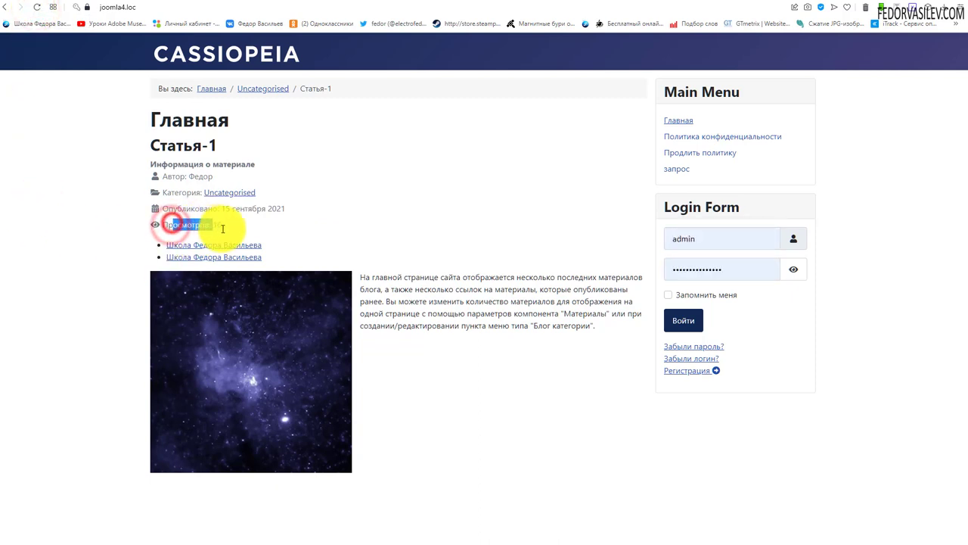
drag(222, 228, 222, 226)
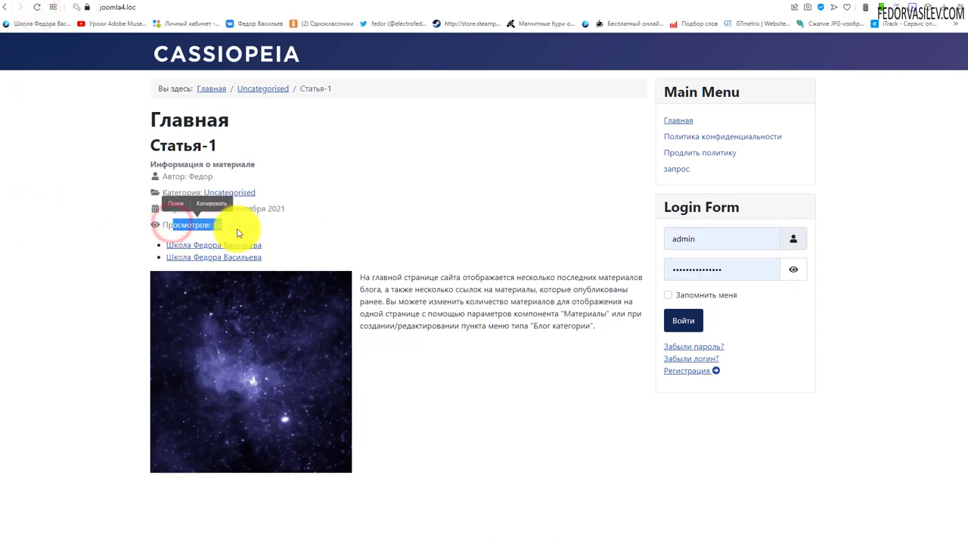
click(389, 232)
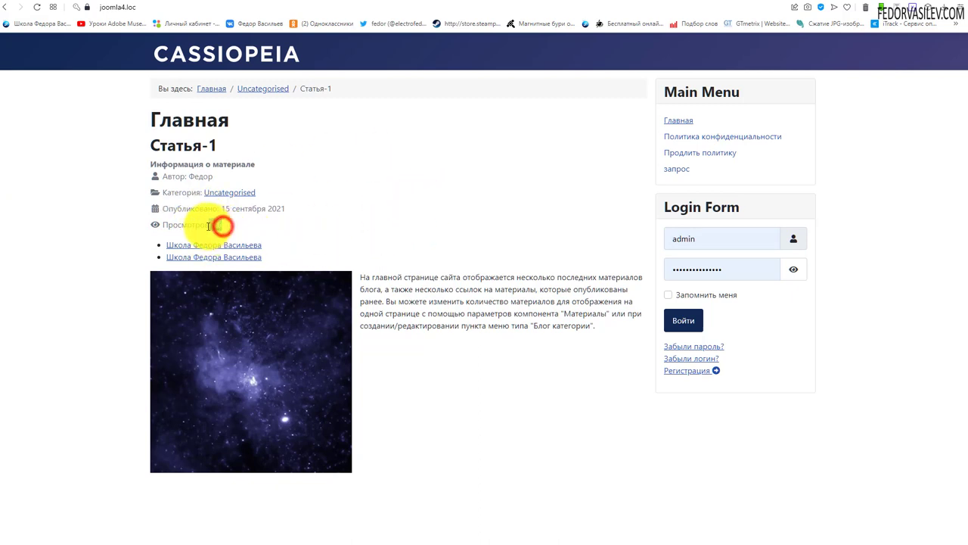
drag(206, 226, 205, 225)
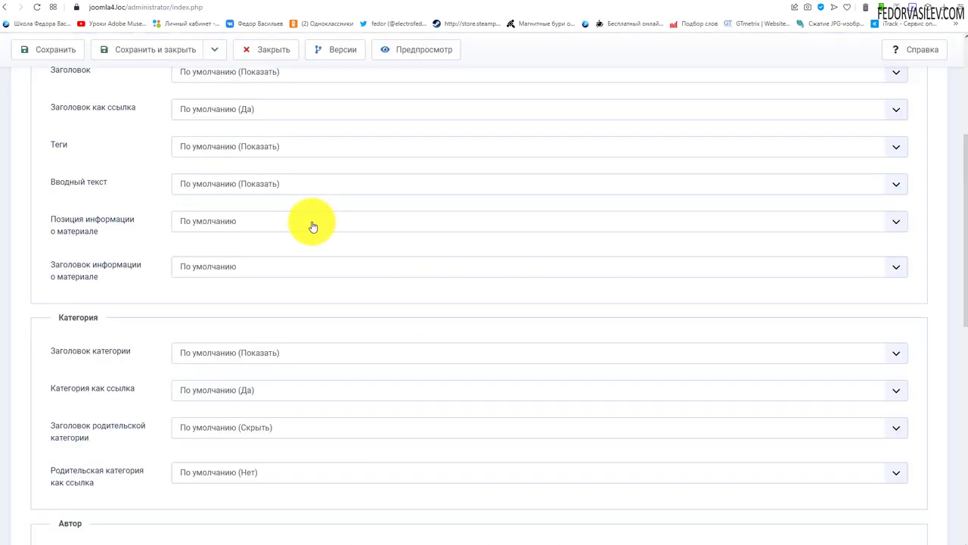
- Review the Категория, Автор, Дата and Параметры sections of the article's display settings
scroll(311, 225, down, 4)
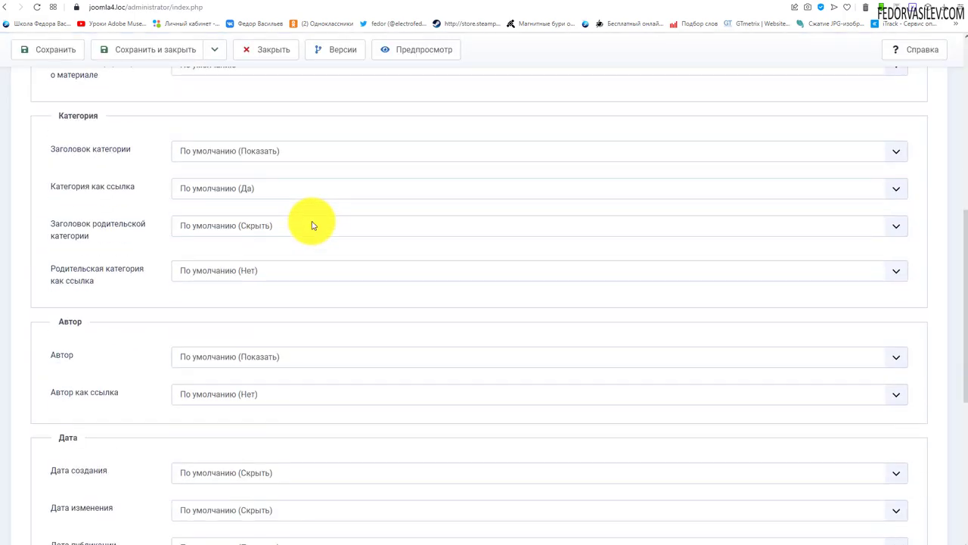
scroll(311, 225, down, 3)
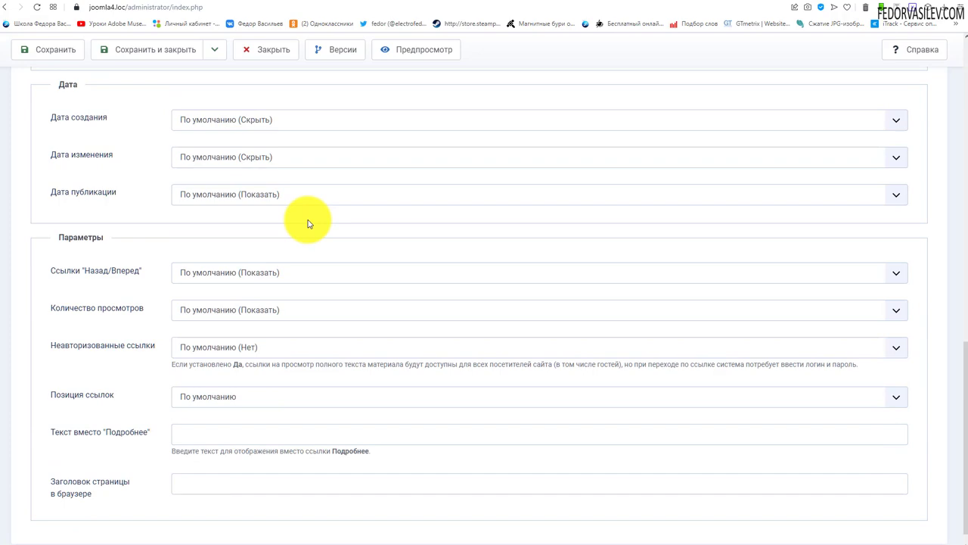
scroll(308, 223, down, 1)
scroll(339, 376, up, 14)
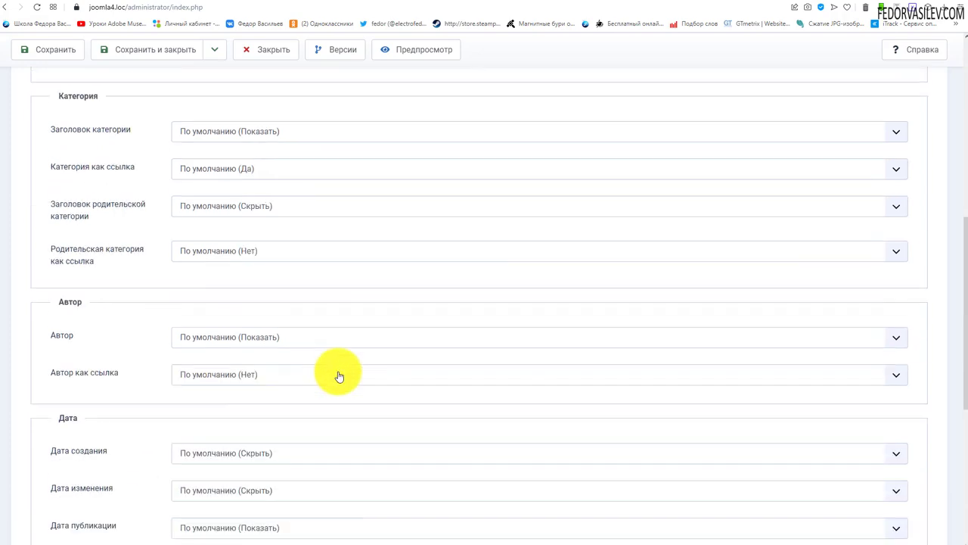
scroll(377, 344, down, 1)
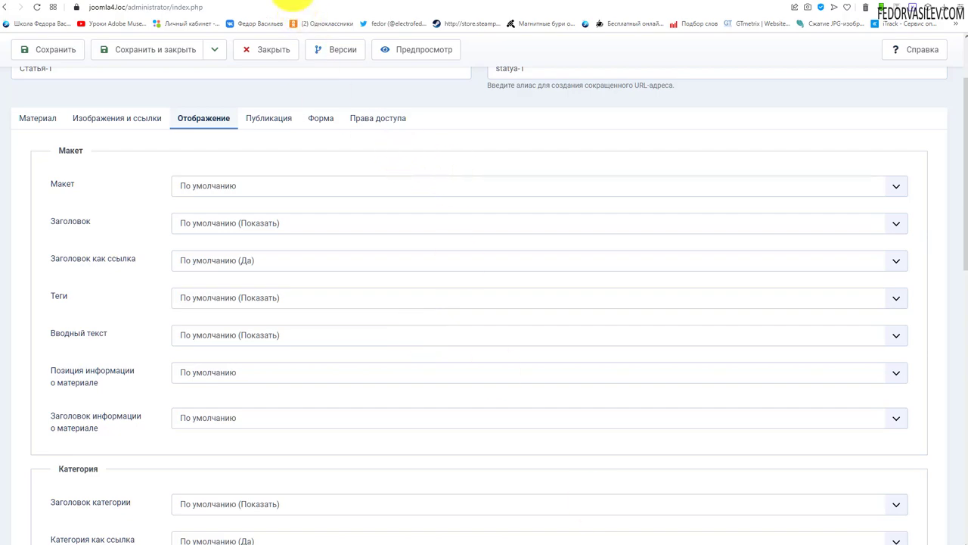
- Open the public site's Главная page and examine the tag shown beneath the Статья-1 article information
click(292, 3)
click(210, 89)
scroll(104, 190, down, 2)
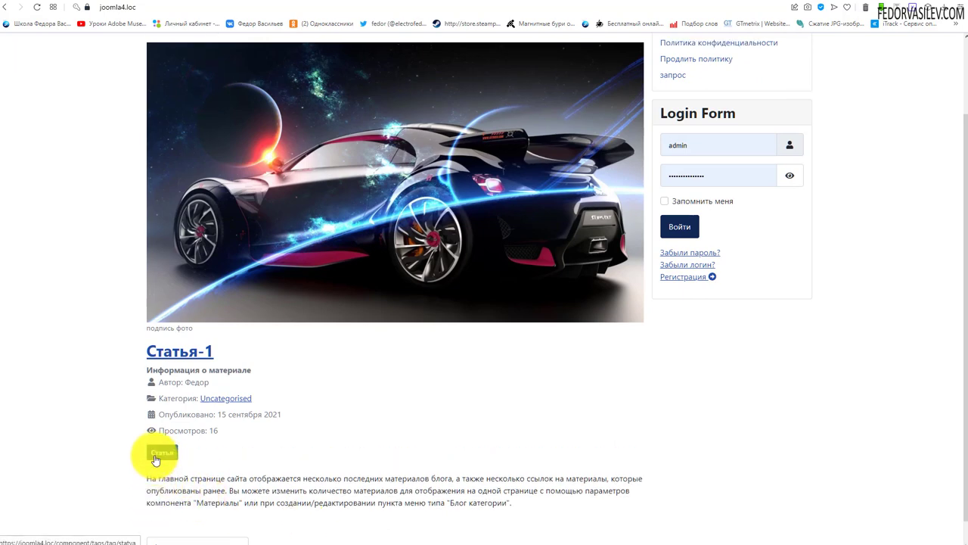
- In the article's display settings, set Теги to Скрыть, save the article, and reload the public home page
click(188, 3)
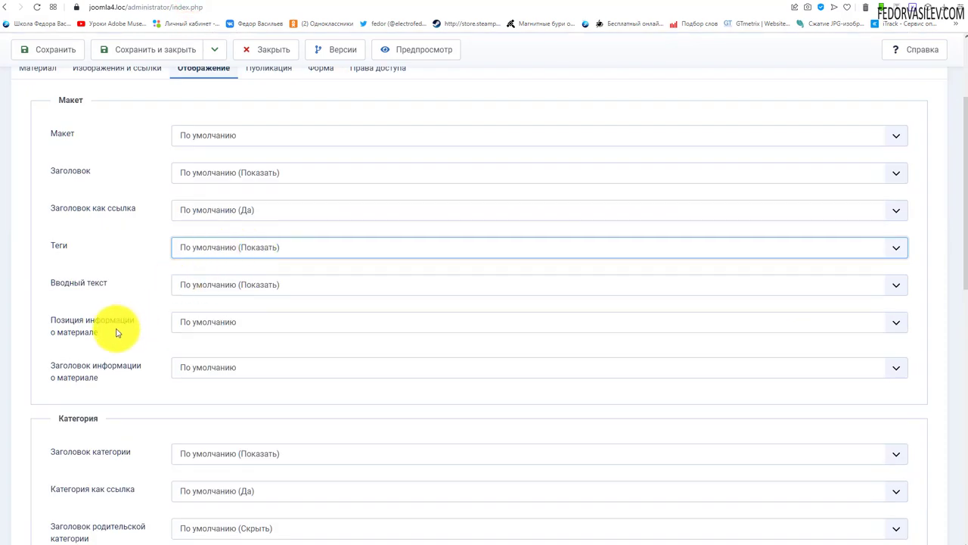
key(j)
key(a)
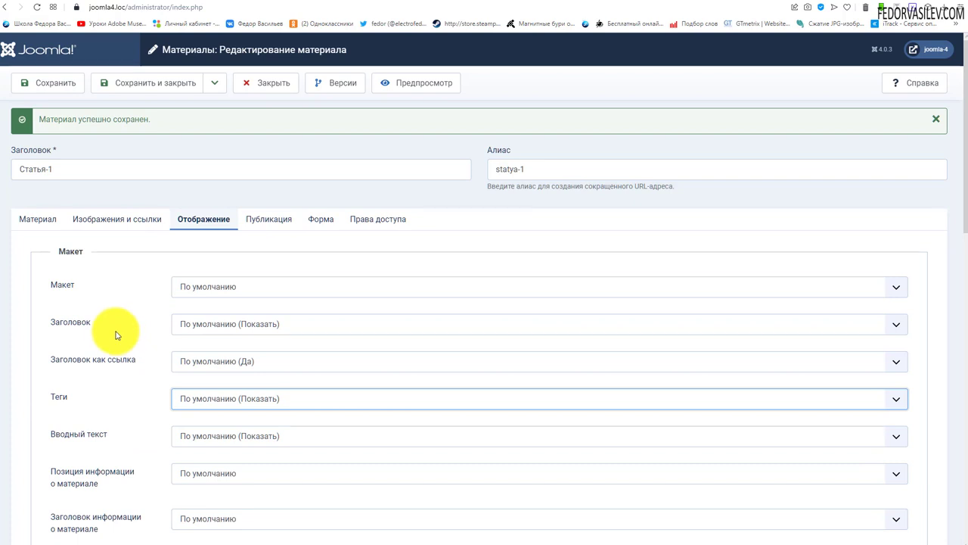
scroll(116, 335, down, 2)
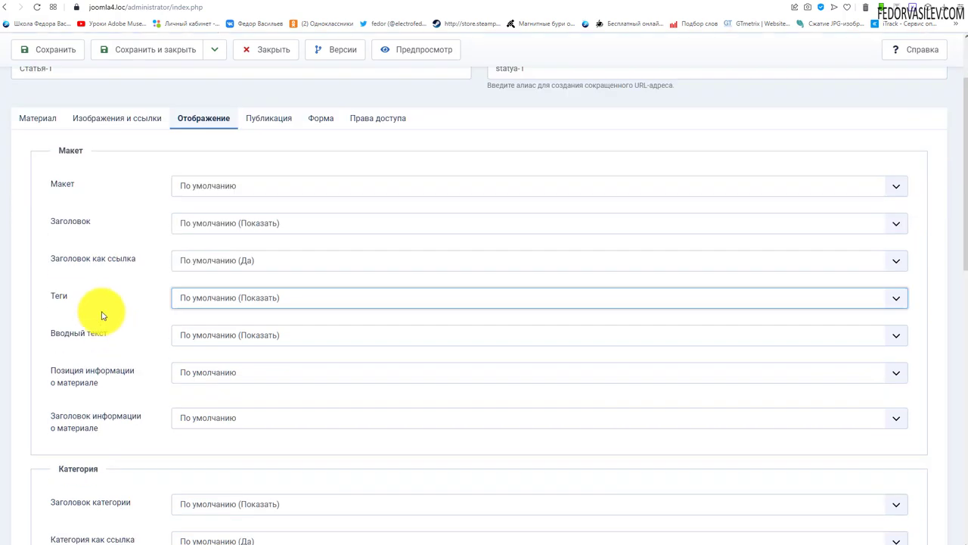
click(185, 302)
click(199, 334)
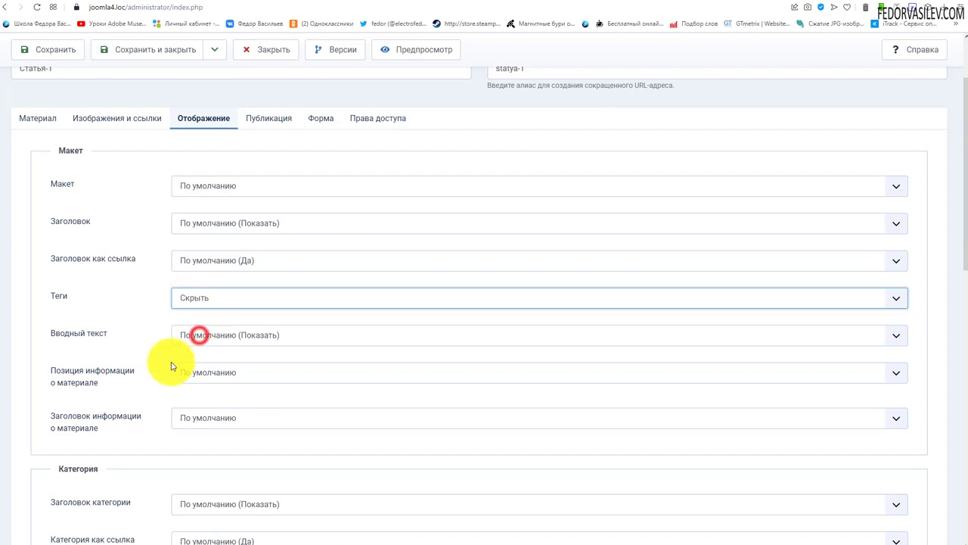
click(63, 54)
click(249, 8)
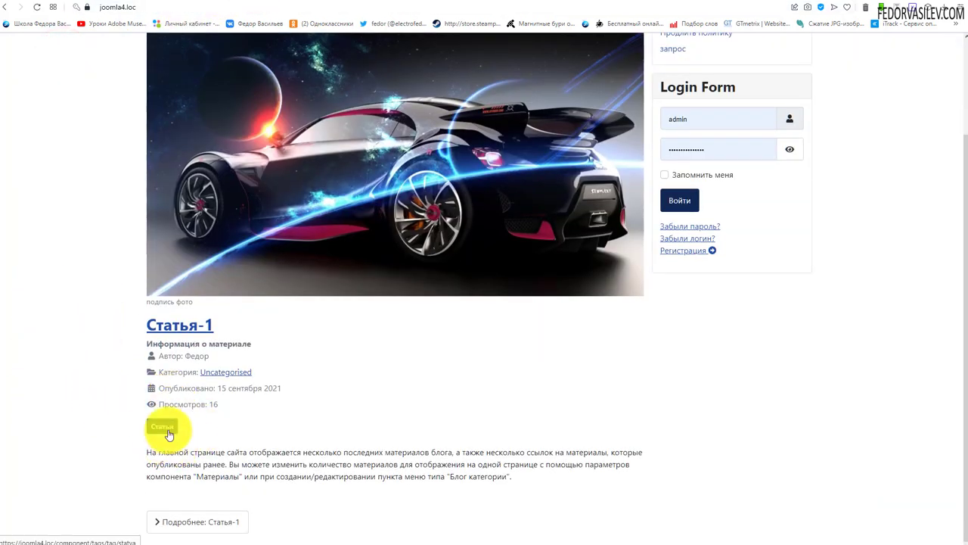
key(F5)
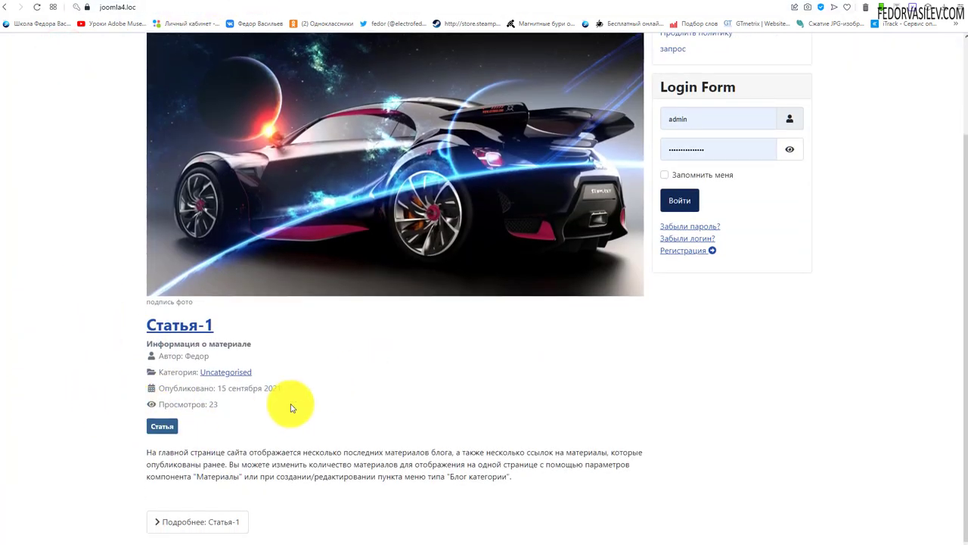
- Open the full Статья-1 article on the public site, and set Заголовок to Скрыть in its display settings
click(205, 522)
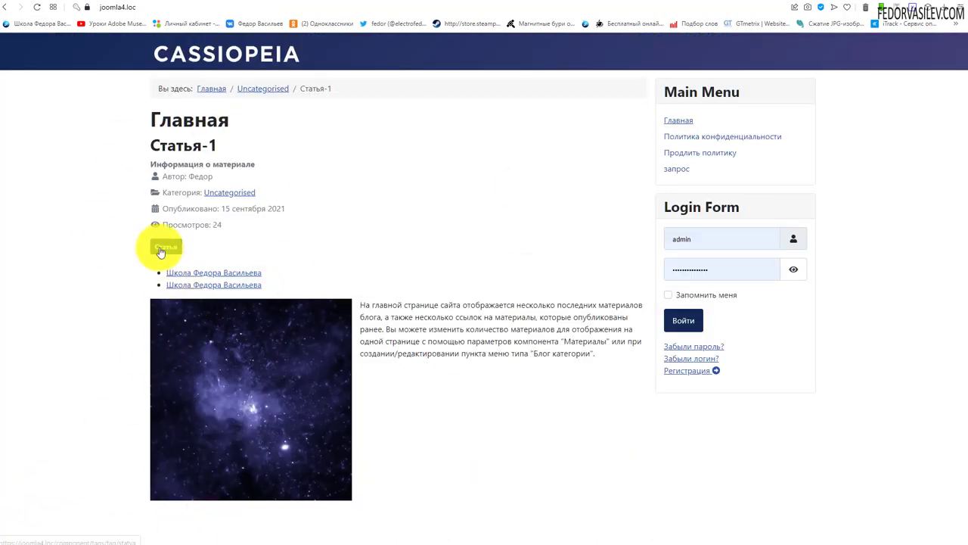
click(195, 2)
scroll(454, 205, down, 2)
click(201, 223)
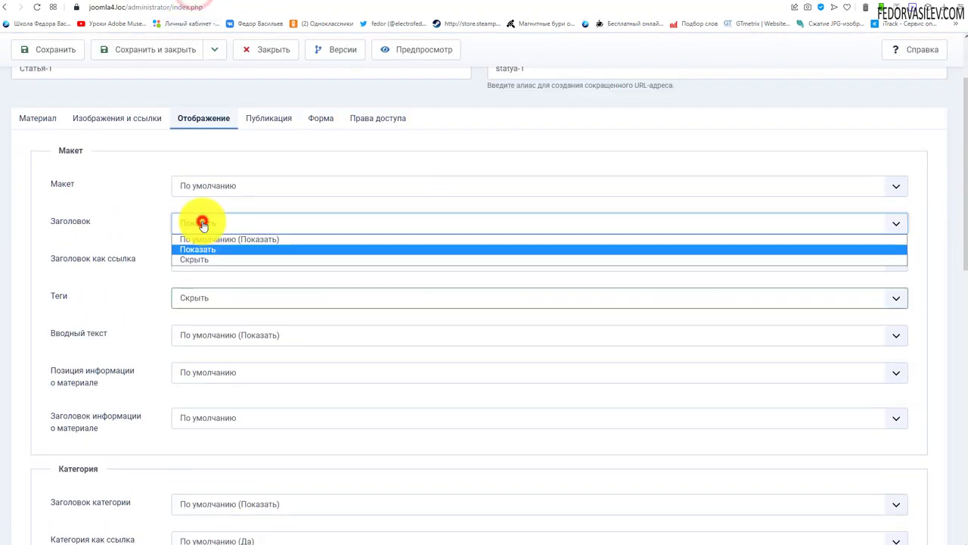
click(190, 260)
- Examine the title, tag and Информация о материале block on the public Статья-1 page
click(259, 1)
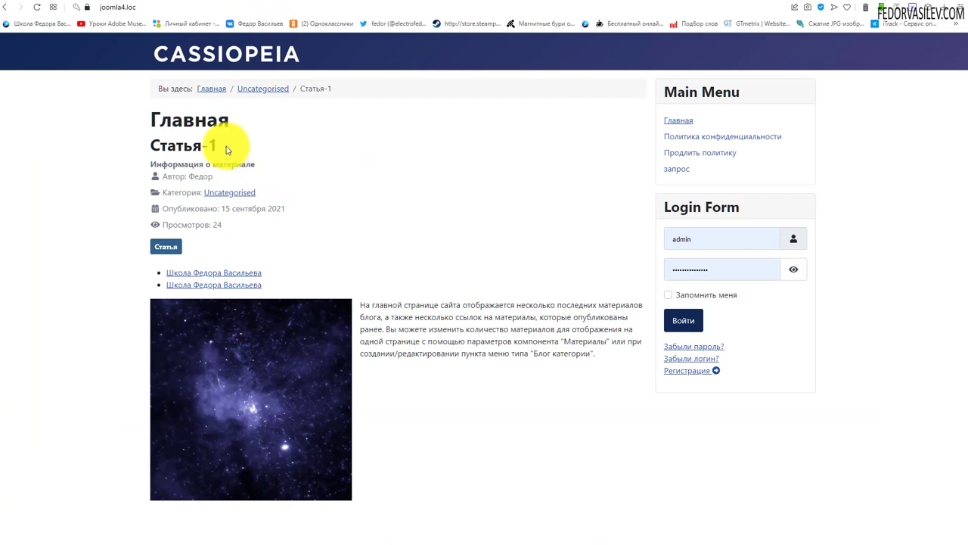
drag(225, 144, 150, 146)
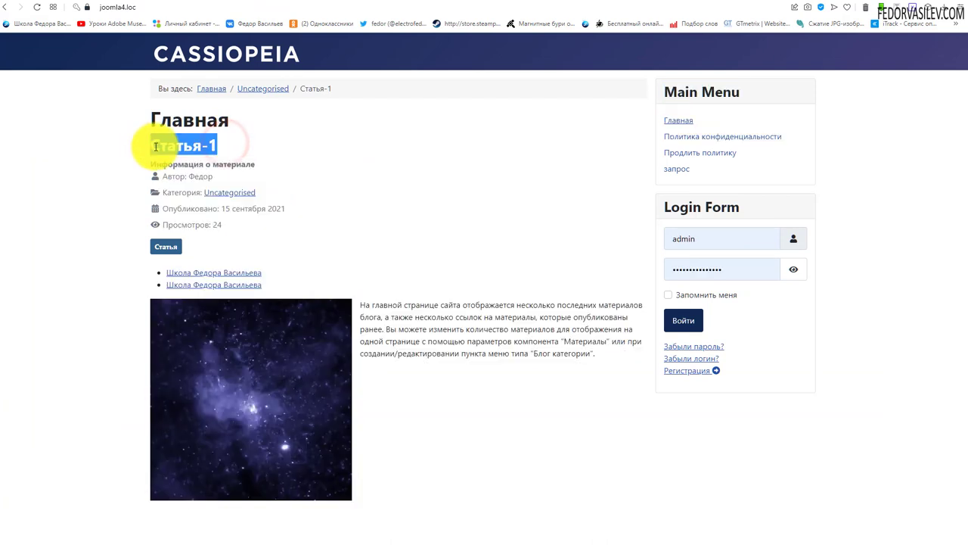
click(371, 217)
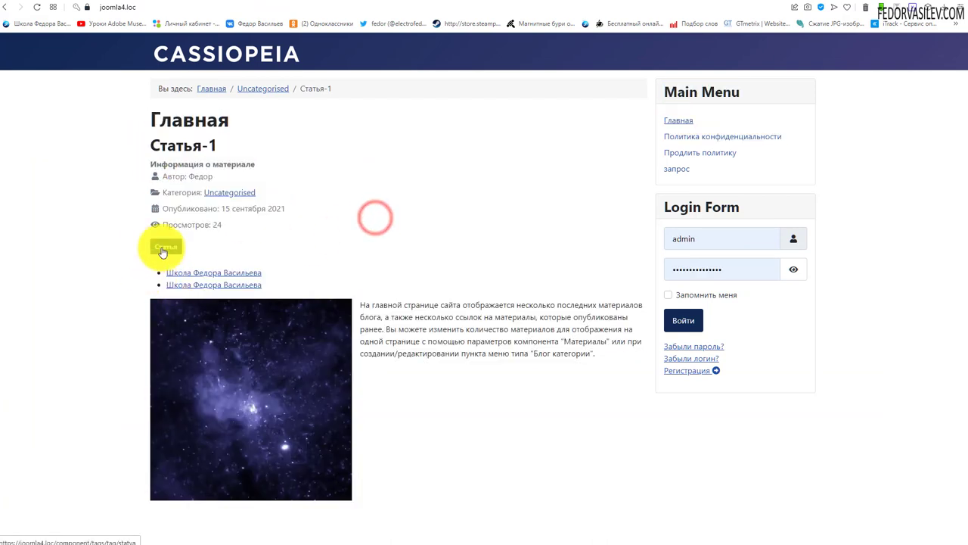
click(208, 2)
click(302, 4)
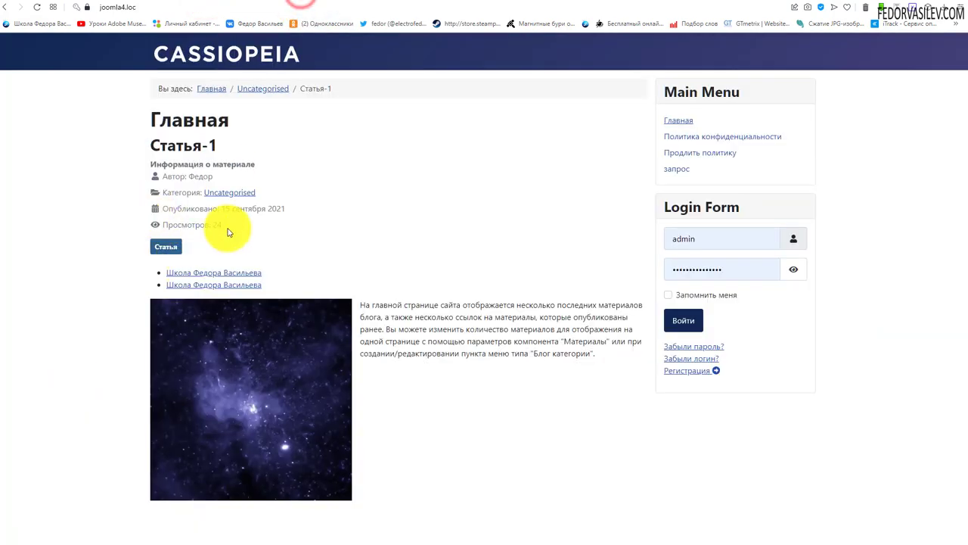
drag(236, 221, 73, 195)
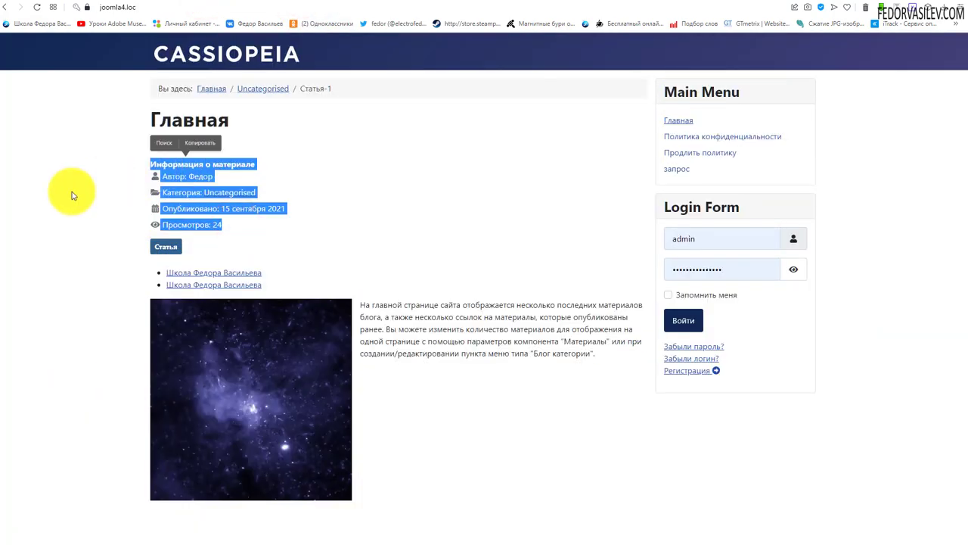
- In the article's display settings, set Позиция информации о материале to Снизу and save the article
click(197, 3)
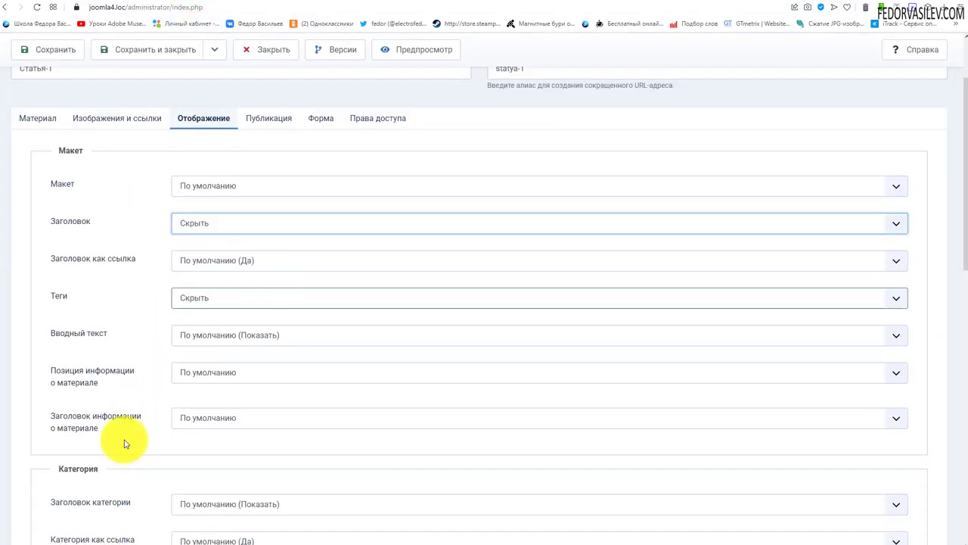
click(223, 369)
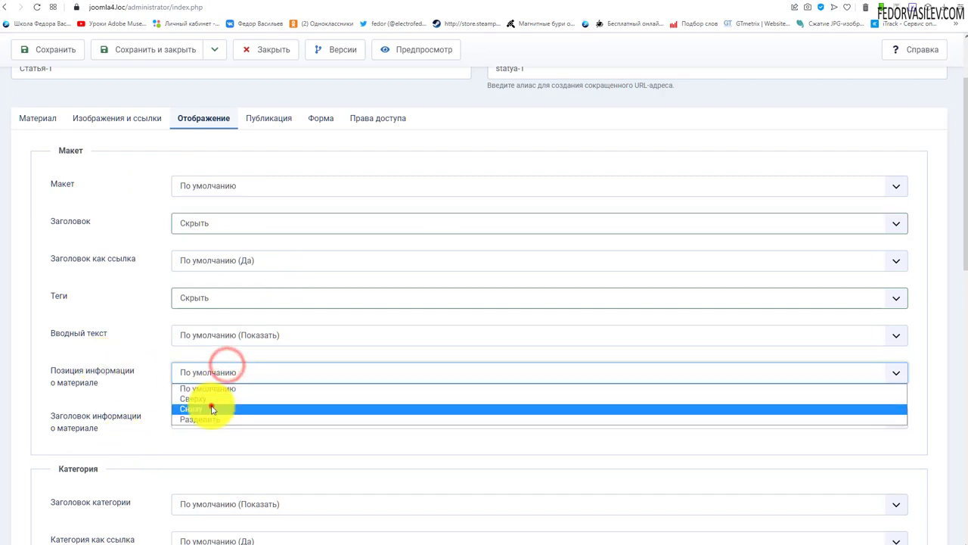
click(211, 406)
click(53, 50)
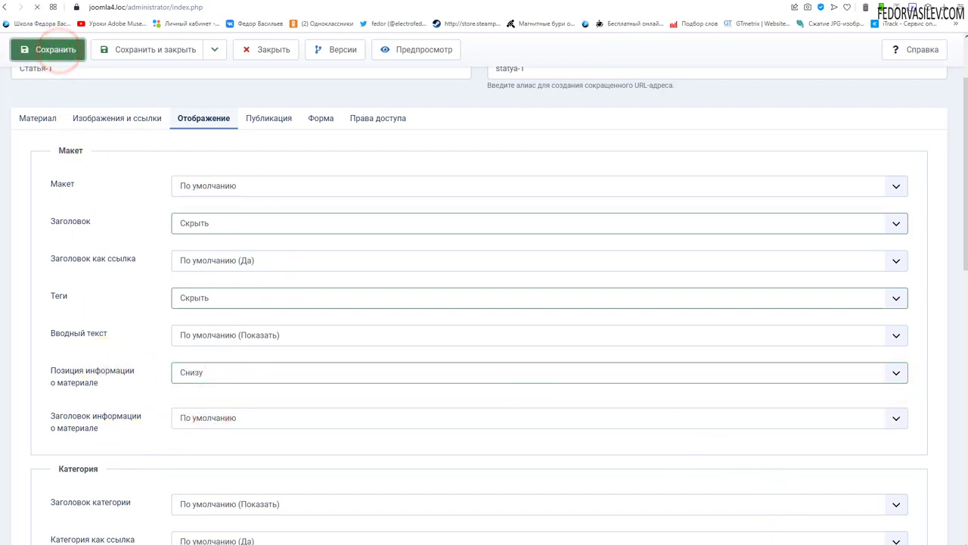
- Reload the public Статья-1 page and check its title and the placement of the Информация о материале block
key(ctrl+Tab)
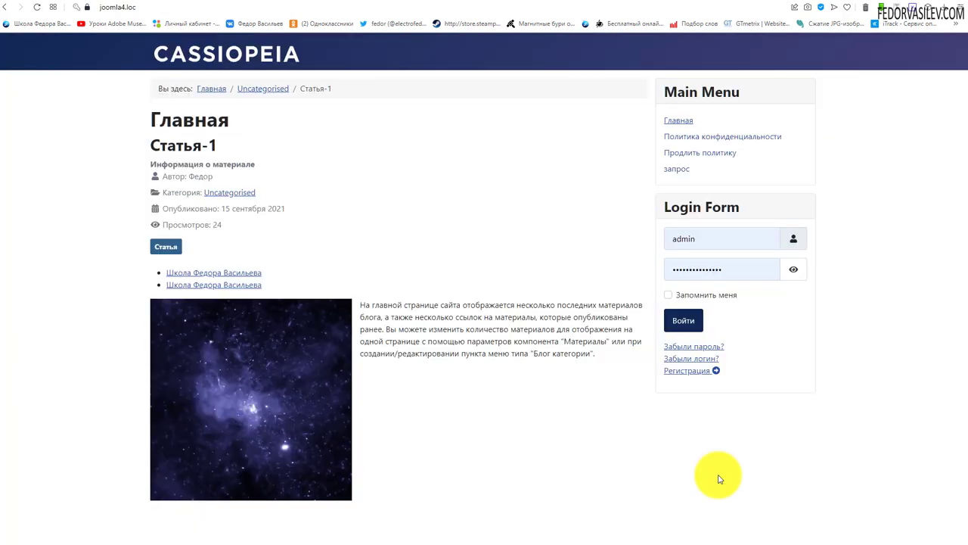
click(38, 7)
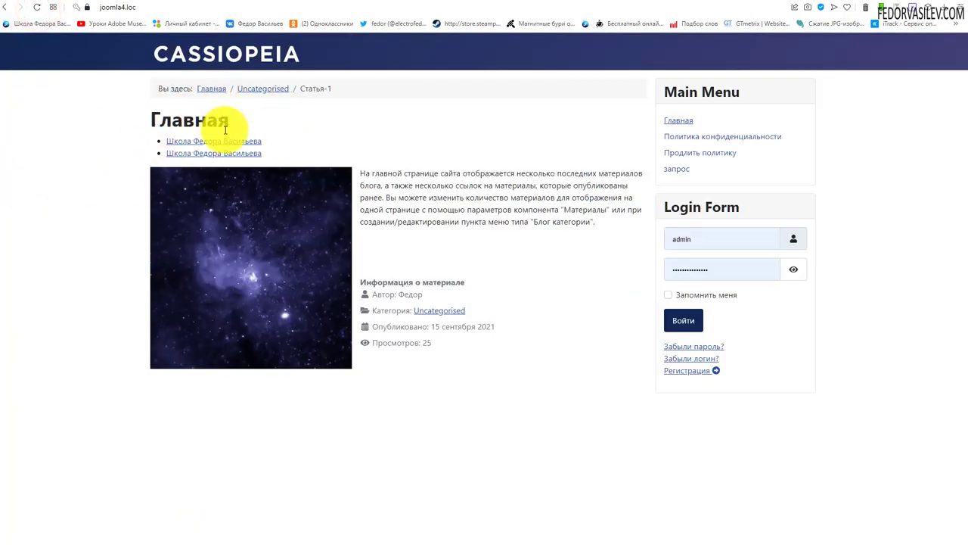
drag(448, 349, 376, 280)
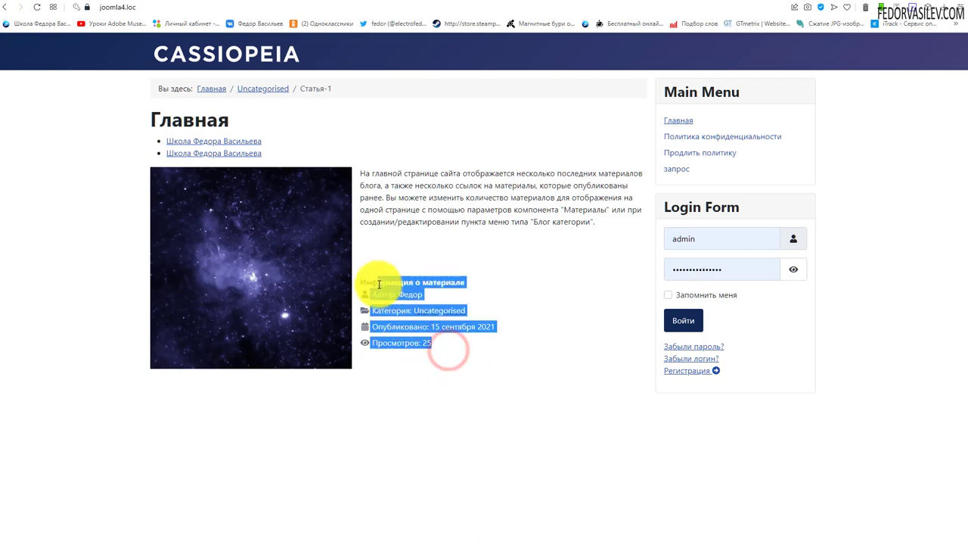
click(549, 379)
- Check the Статья-1 title and information on the public Главная page, and reopen the full article
click(211, 88)
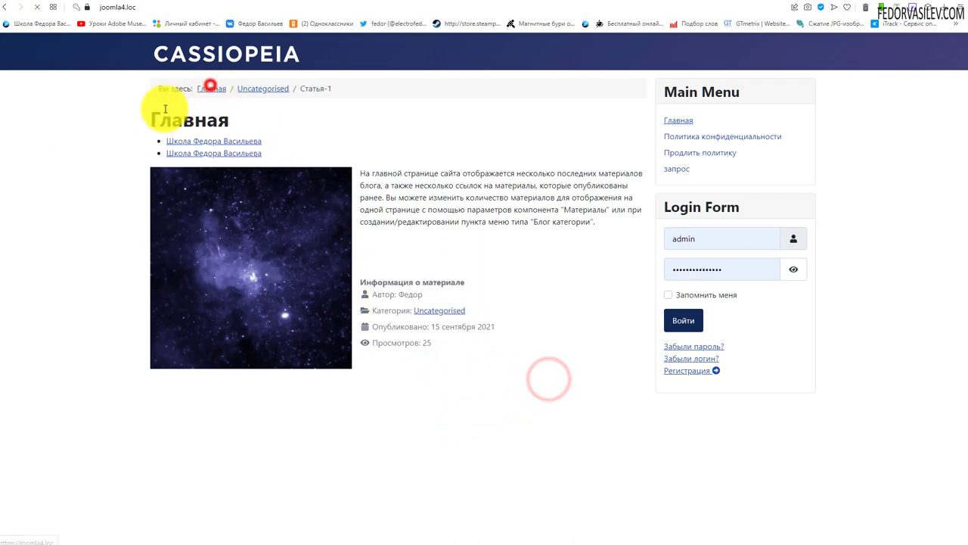
scroll(185, 353, down, 2)
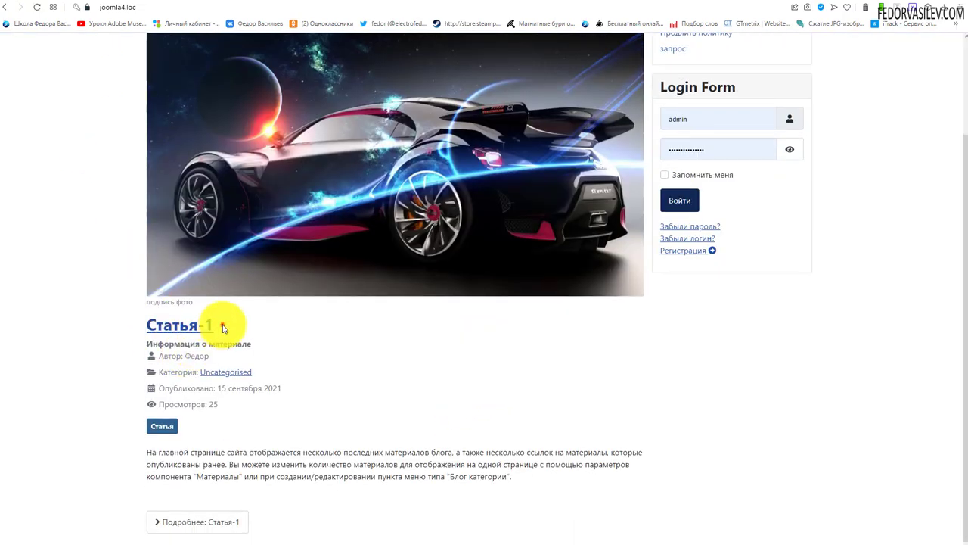
drag(215, 326, 179, 325)
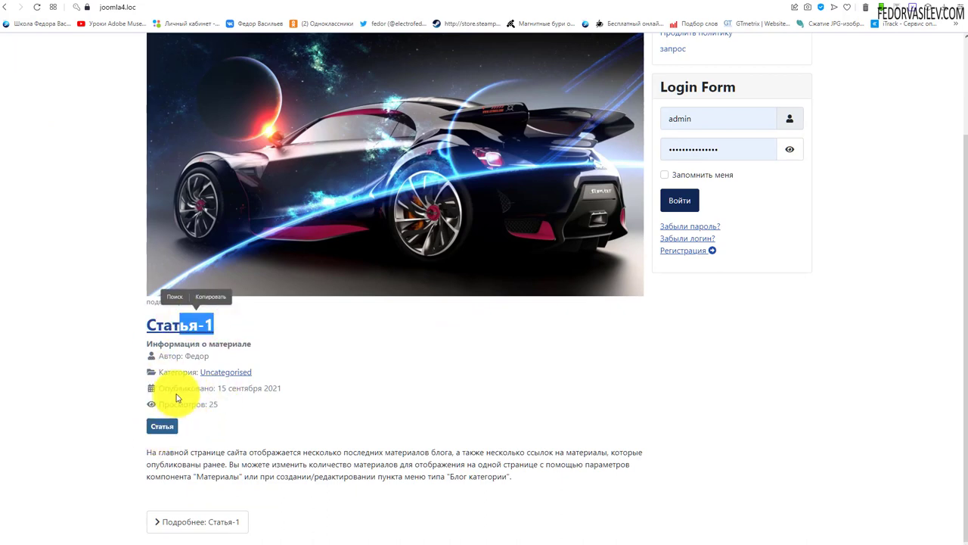
click(196, 524)
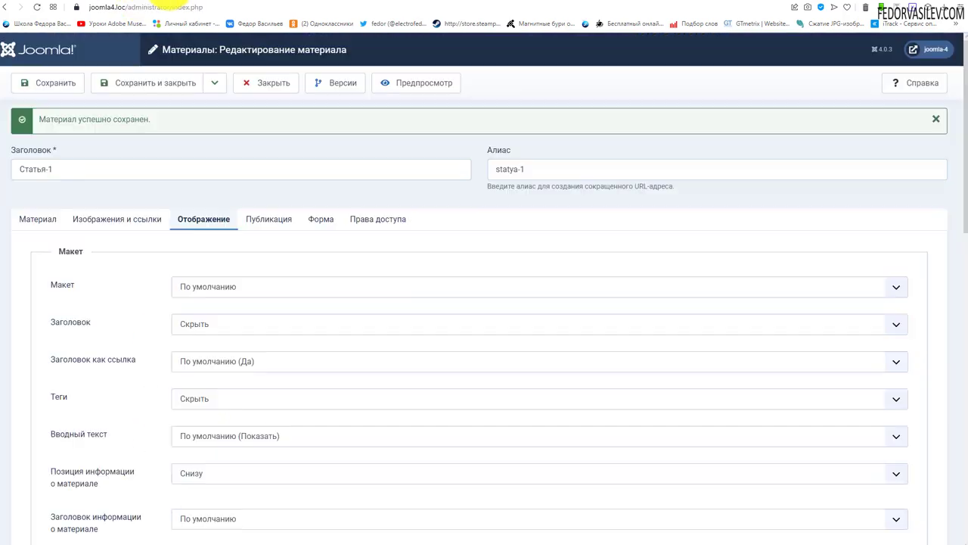
- In the article's display settings, set both Заголовок and Теги to Показать
click(214, 287)
click(132, 283)
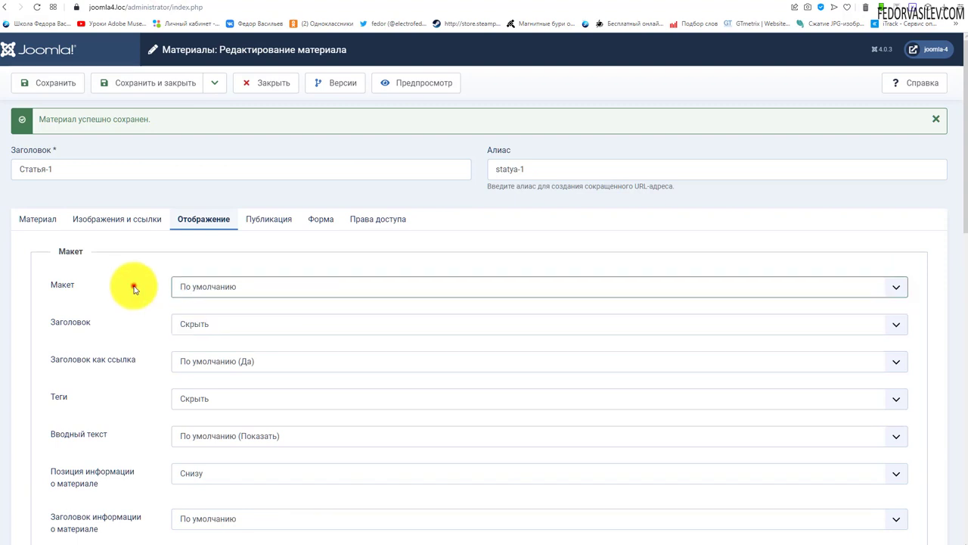
click(216, 322)
click(202, 352)
scroll(151, 303, down, 2)
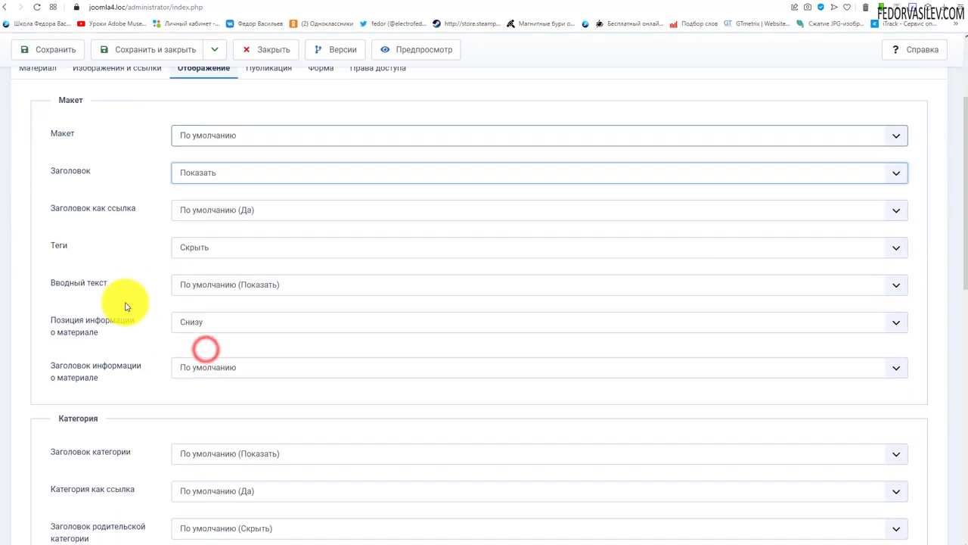
click(195, 254)
click(189, 264)
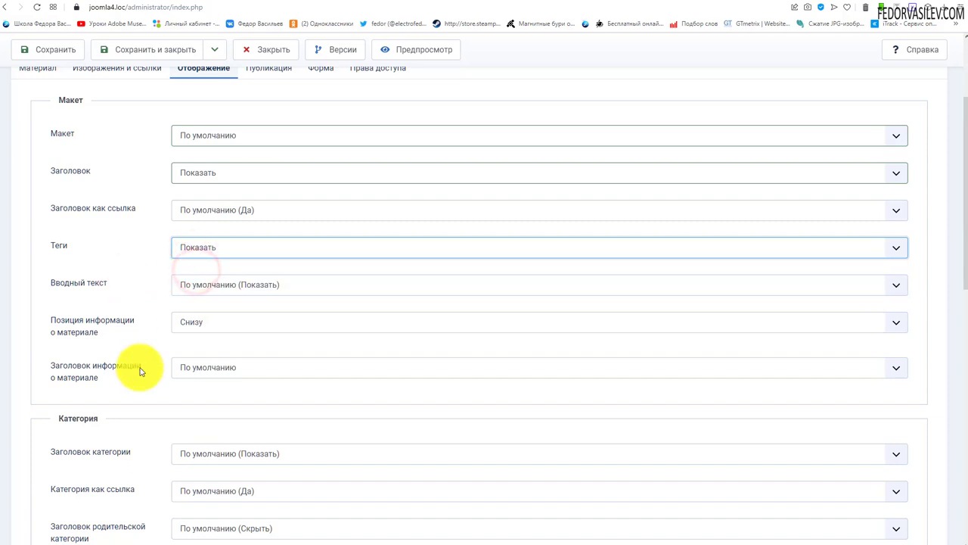
- Set Позиция информации о материале to По умолчанию
click(210, 371)
click(193, 316)
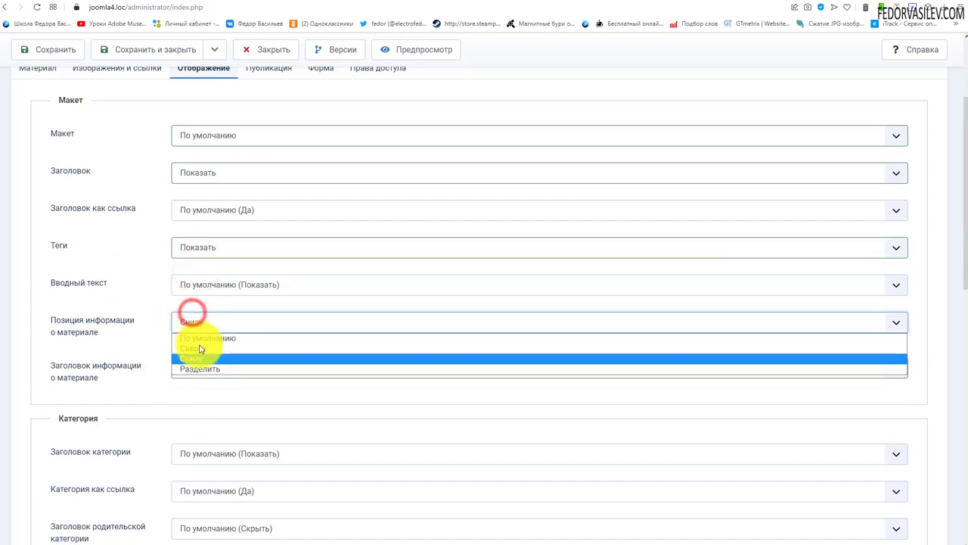
click(203, 338)
- Review the Категория display settings, and follow the Uncategorised category link on the public Статья-1 page
scroll(368, 270, down, 3)
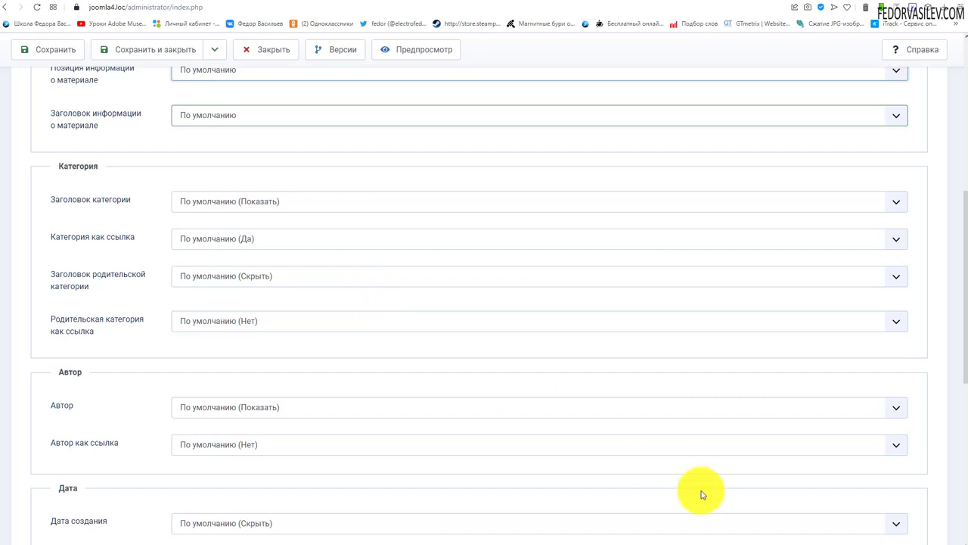
click(258, 3)
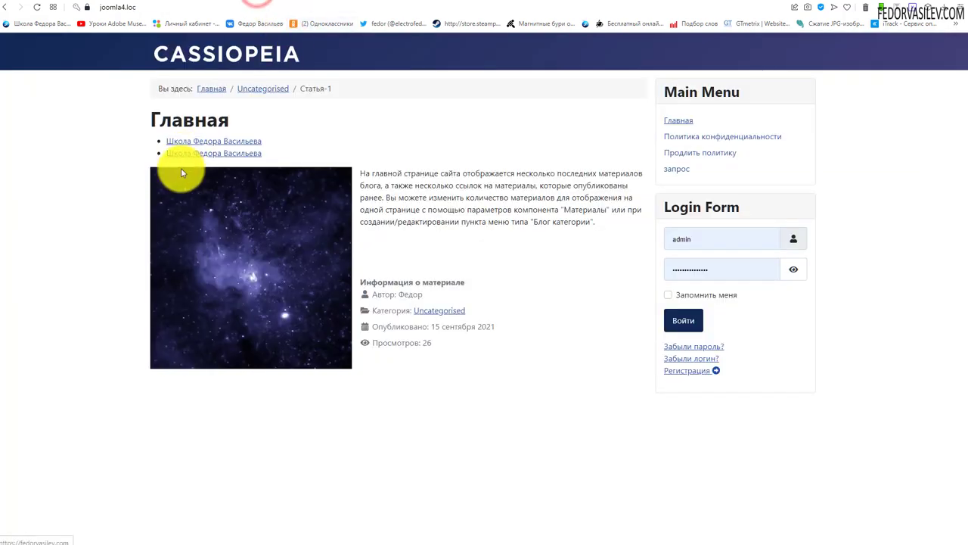
drag(372, 310, 464, 310)
click(451, 387)
click(445, 316)
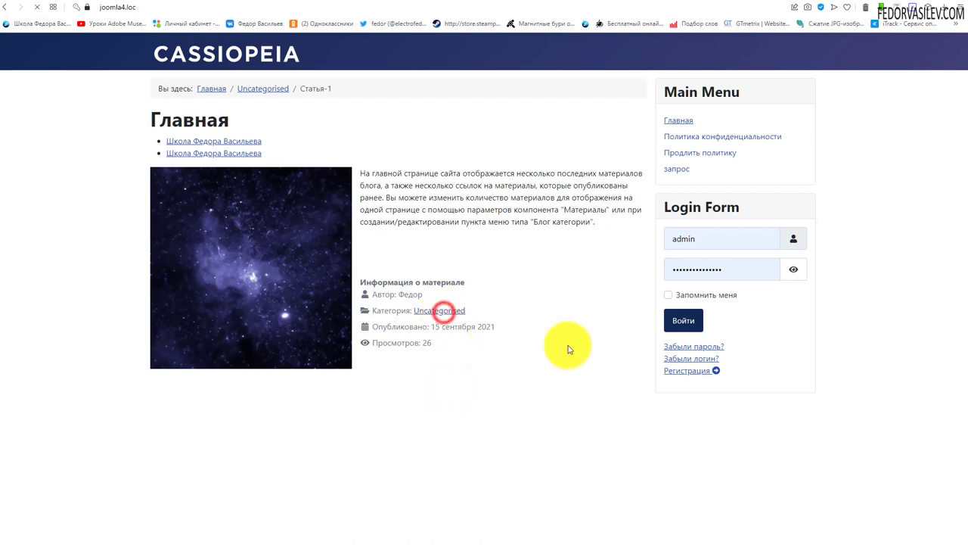
- Return to the public Главная page and examine the category link under the Статья-1 heading
scroll(448, 246, down, 2)
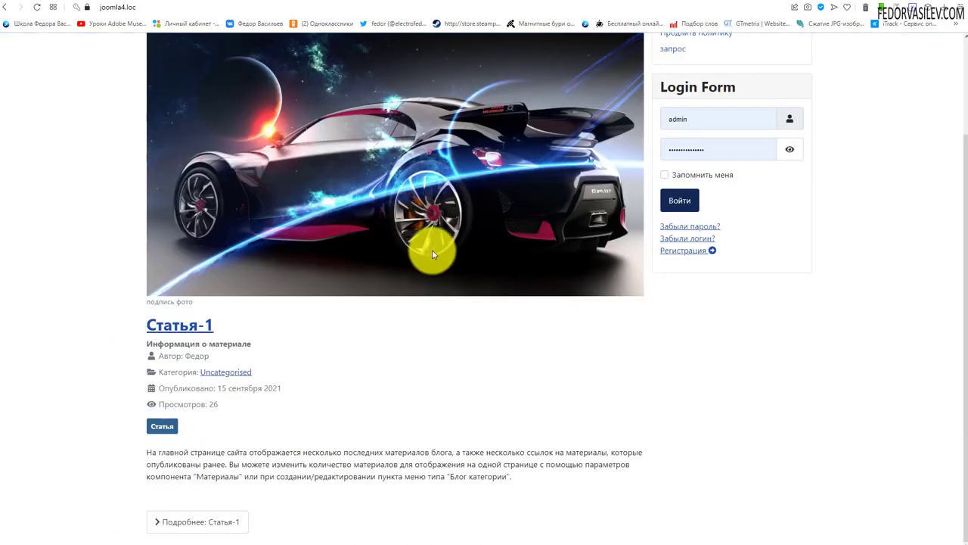
scroll(432, 249, up, 2)
click(201, 89)
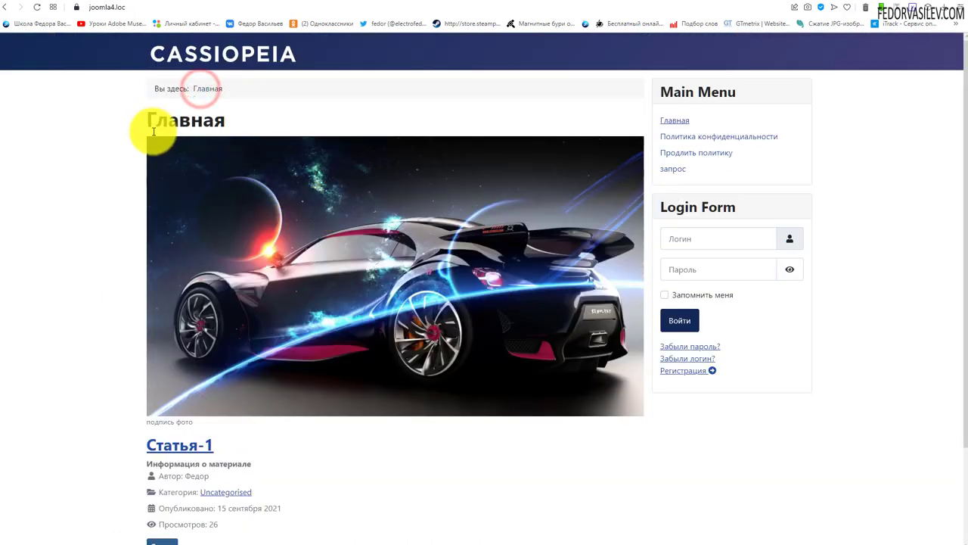
scroll(252, 375, down, 2)
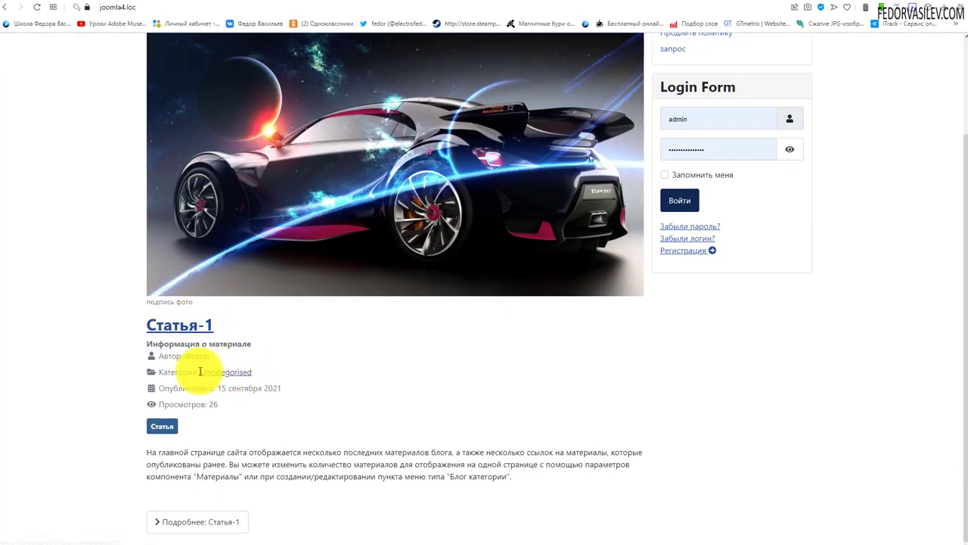
drag(201, 373, 245, 371)
click(369, 382)
- In the article's display settings, set Дата создания, Дата изменения and Дата публикации to Скрыть, and save the article
click(171, 1)
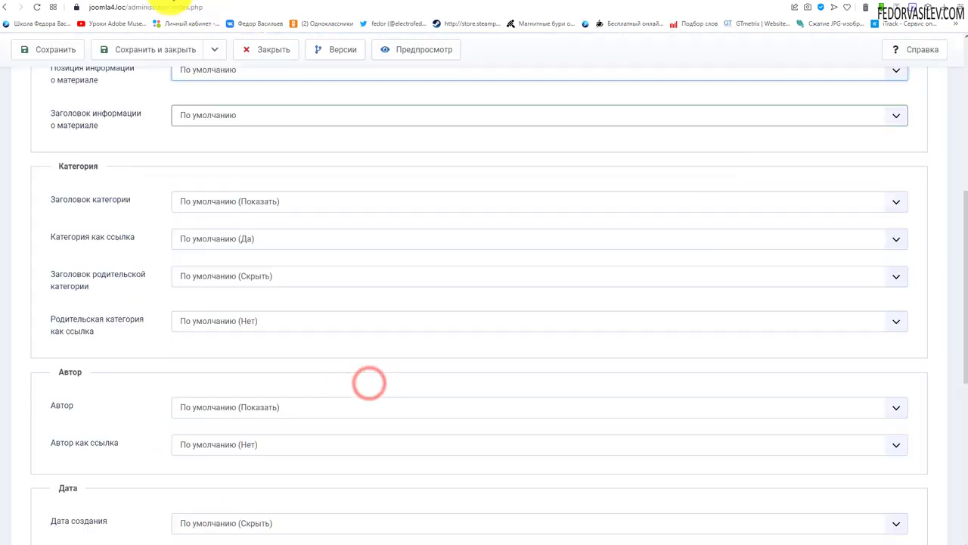
scroll(295, 257, down, 2)
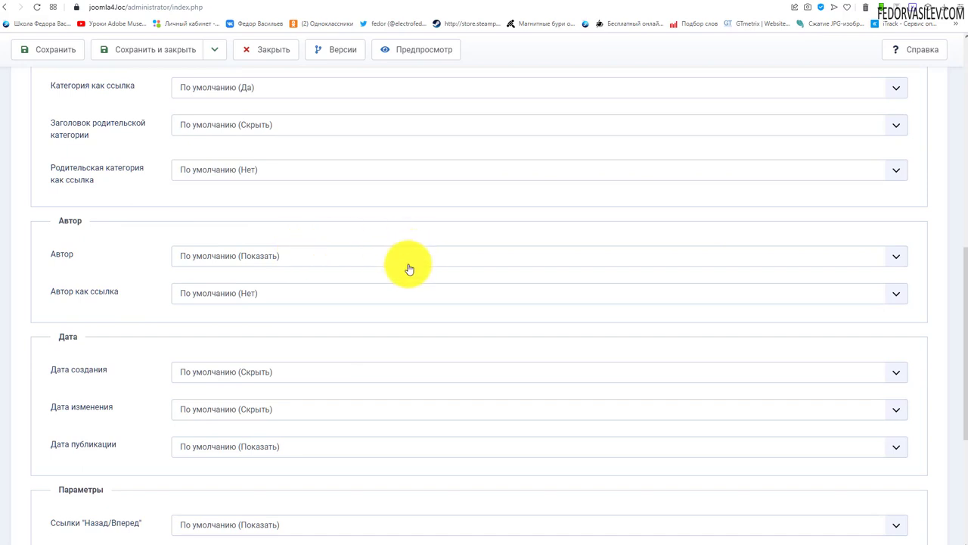
scroll(432, 257, down, 1)
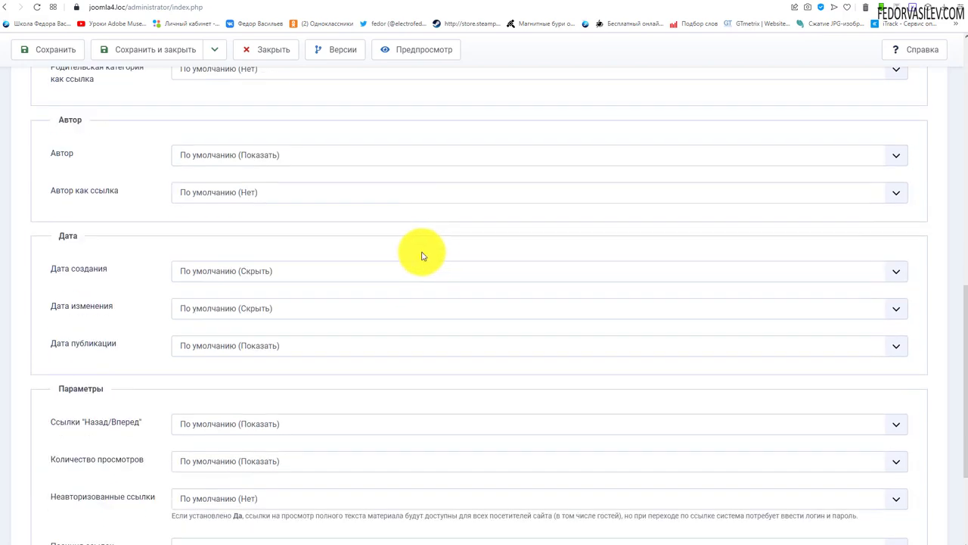
click(237, 275)
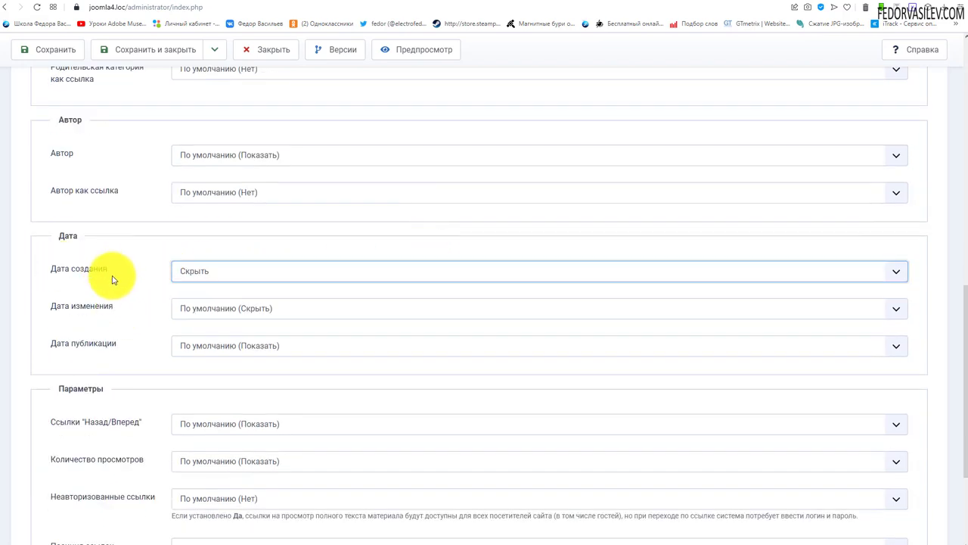
click(225, 311)
click(210, 334)
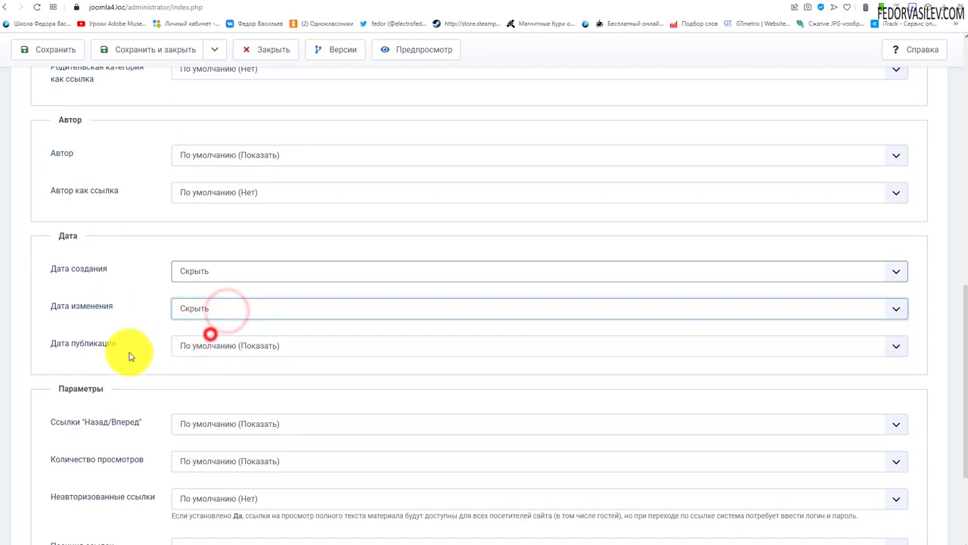
click(207, 344)
click(205, 372)
scroll(116, 334, down, 2)
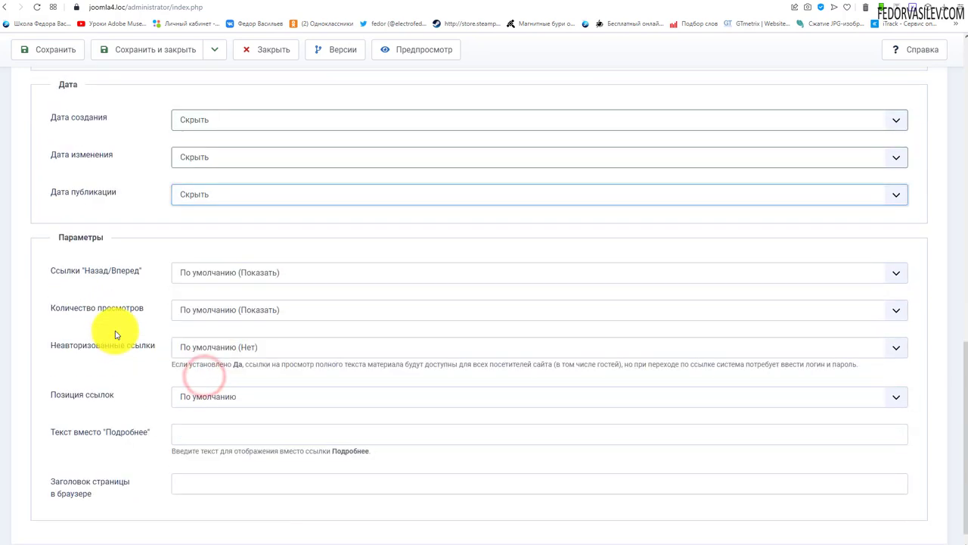
scroll(117, 333, down, 1)
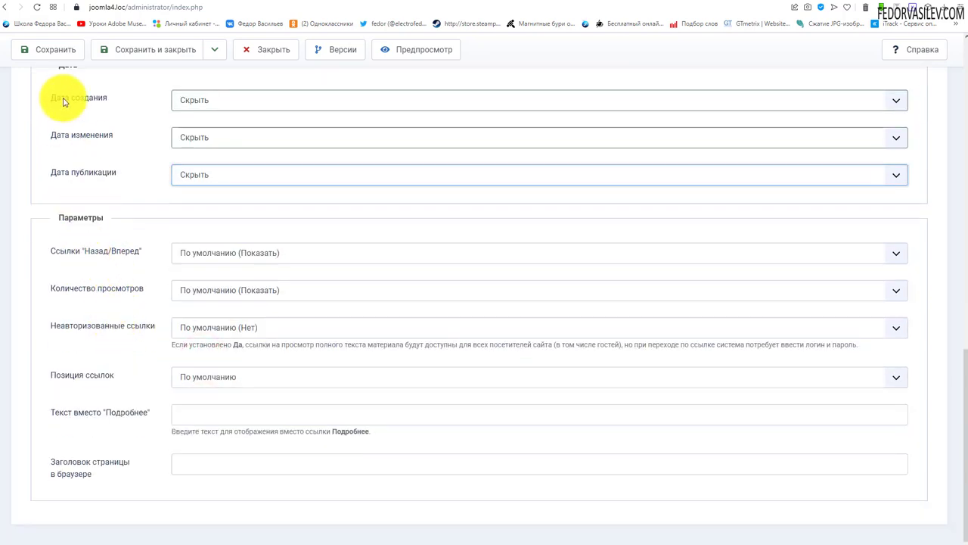
click(58, 48)
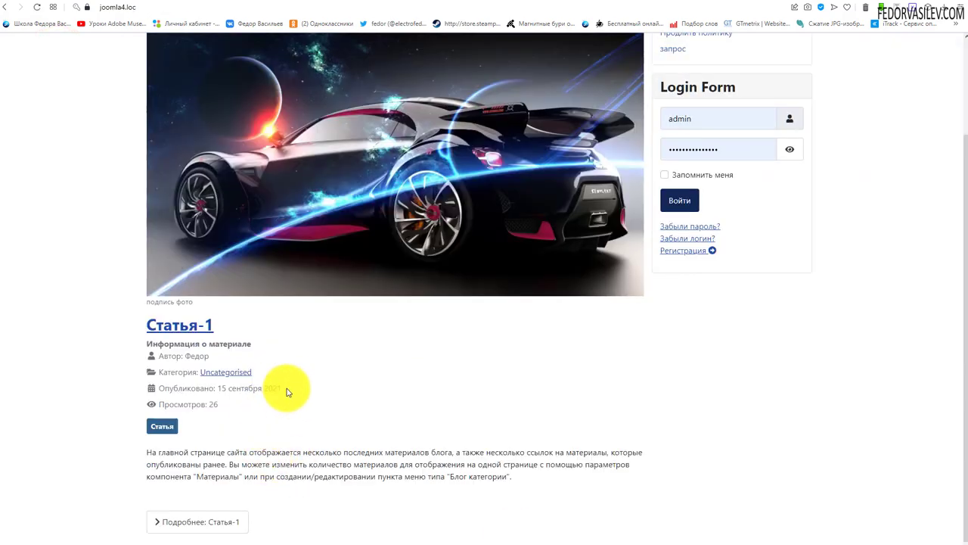
- Examine the publication date under Статья-1 on the public Главная page, and open the full article to check its dates
drag(281, 389, 182, 389)
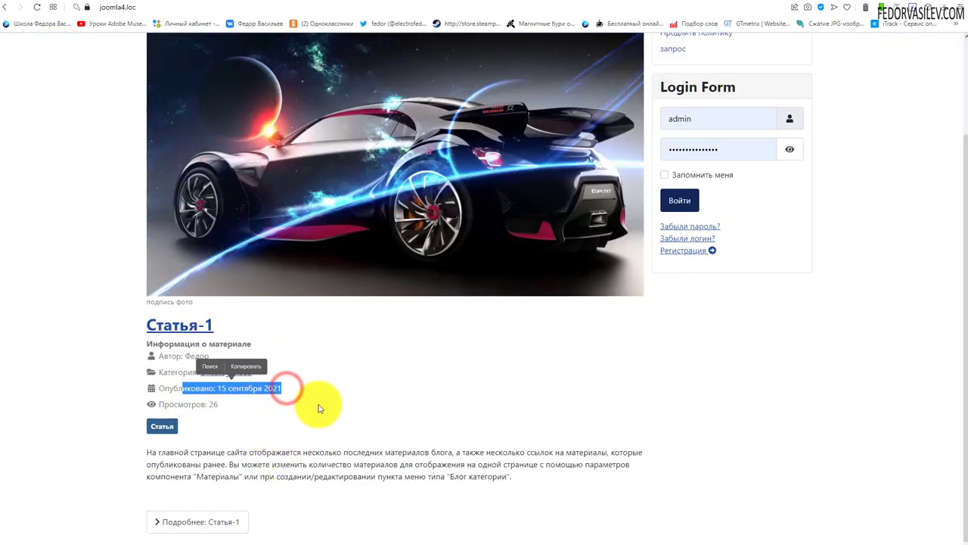
click(383, 393)
scroll(227, 288, up, 2)
scroll(227, 317, down, 2)
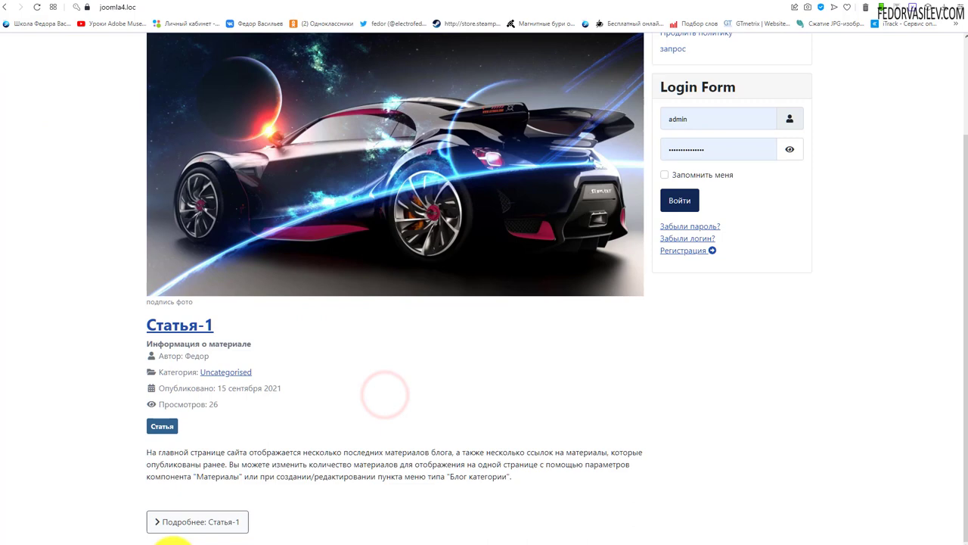
click(198, 521)
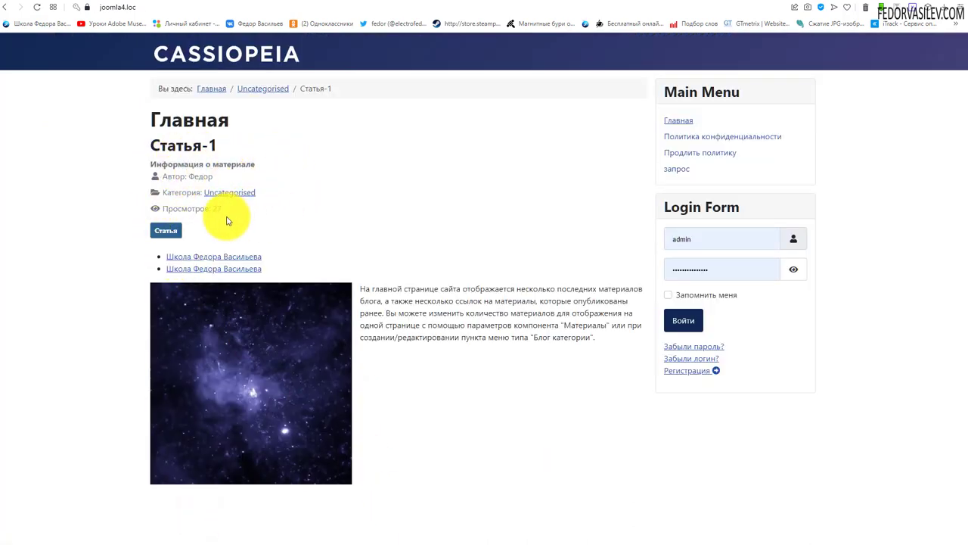
- Review the Ссылки "Назад/Вперед" parameter in the article's display settings, and look for such links on the public Статья-1 page
click(165, 3)
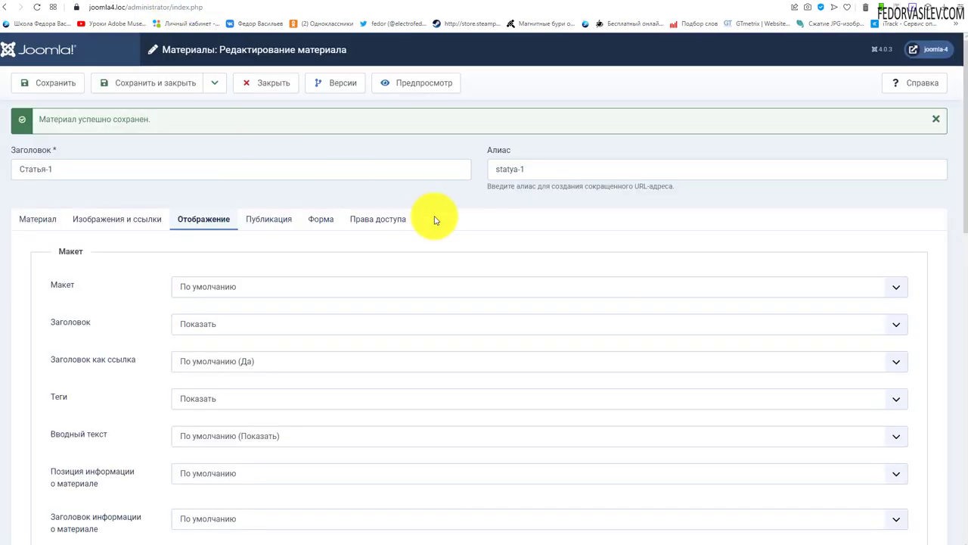
scroll(435, 219, down, 10)
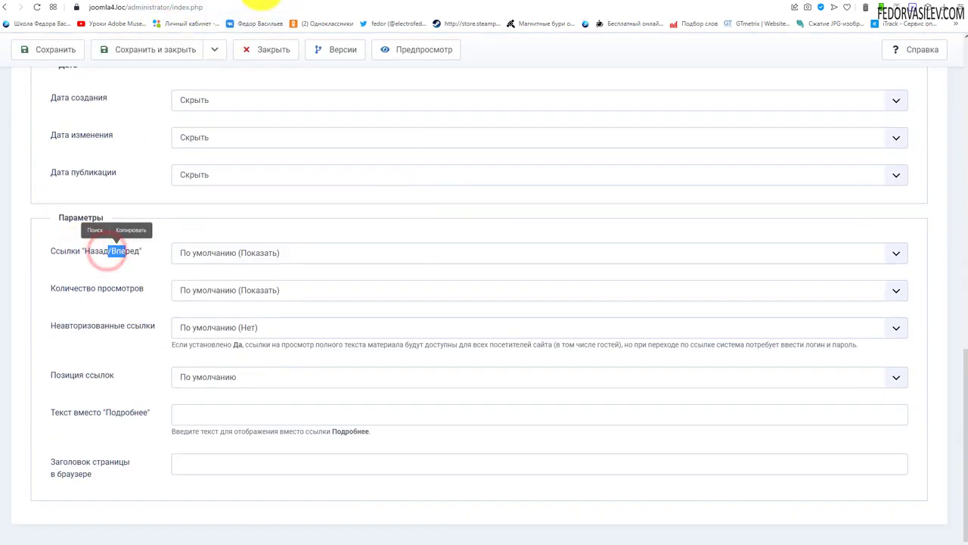
click(249, 3)
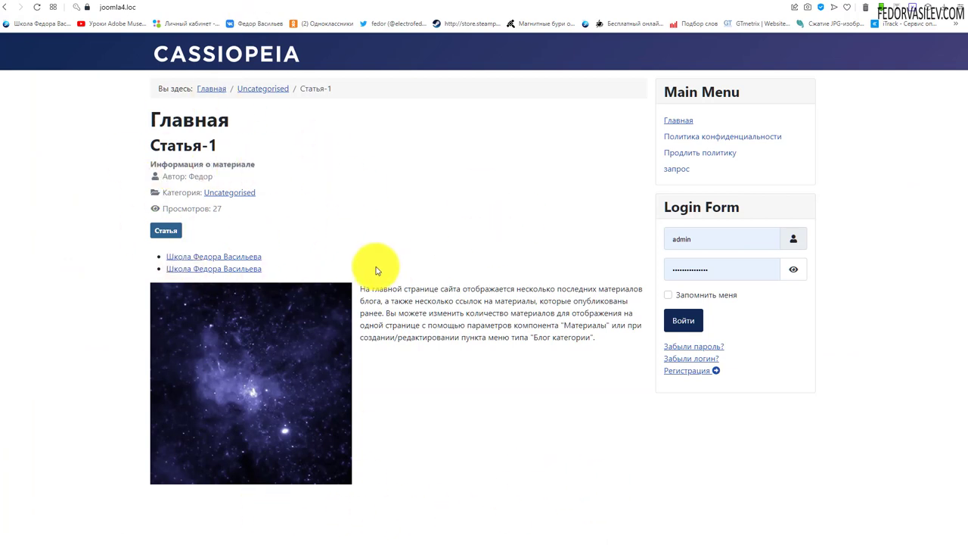
- Switch to the public тесь-1 article on the test site, examine its Вперед link and follow it
click(384, 3)
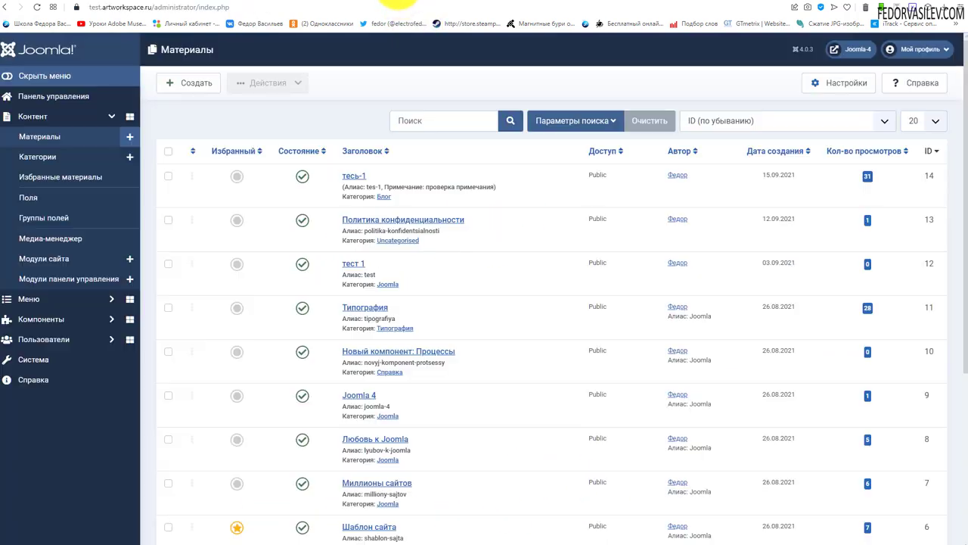
click(435, 2)
click(392, 232)
scroll(302, 210, down, 3)
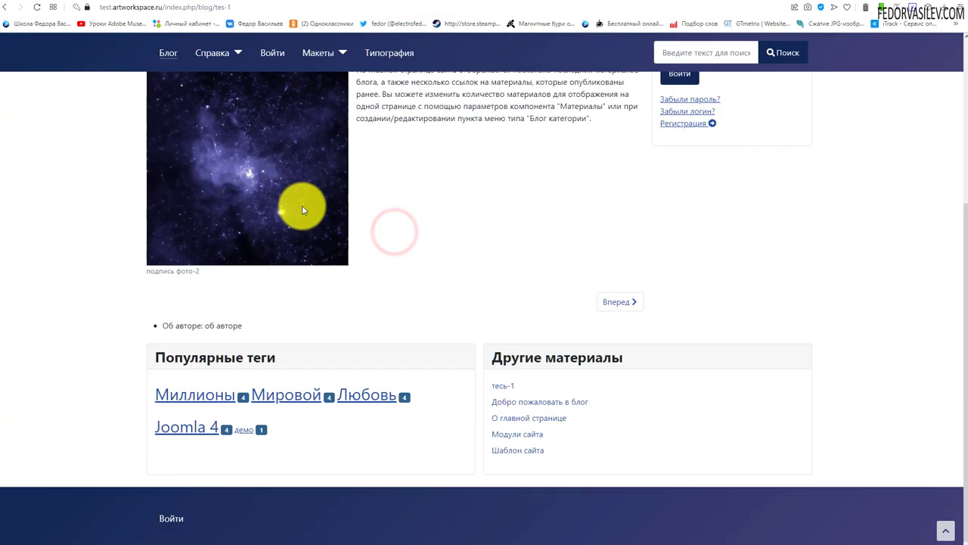
scroll(590, 372, up, 1)
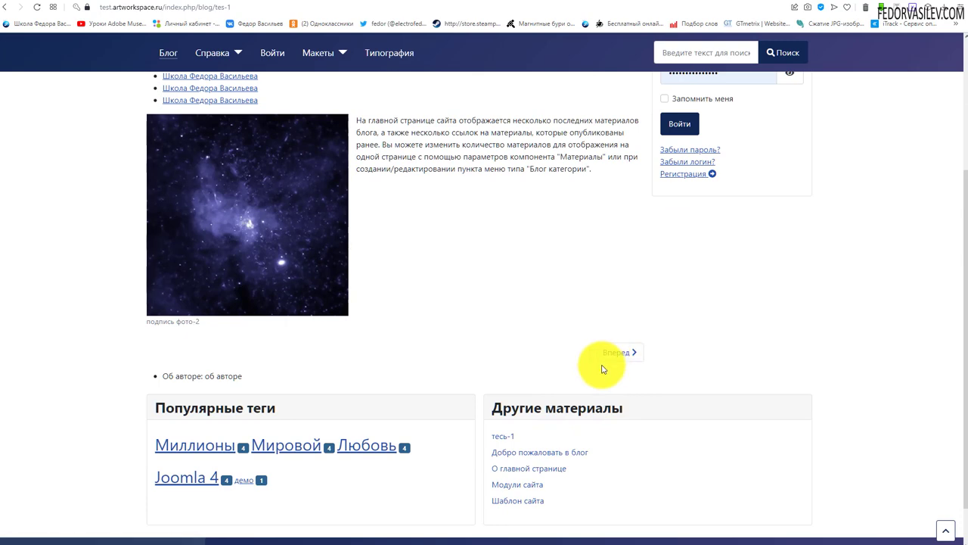
scroll(601, 368, up, 4)
scroll(487, 367, down, 4)
click(626, 348)
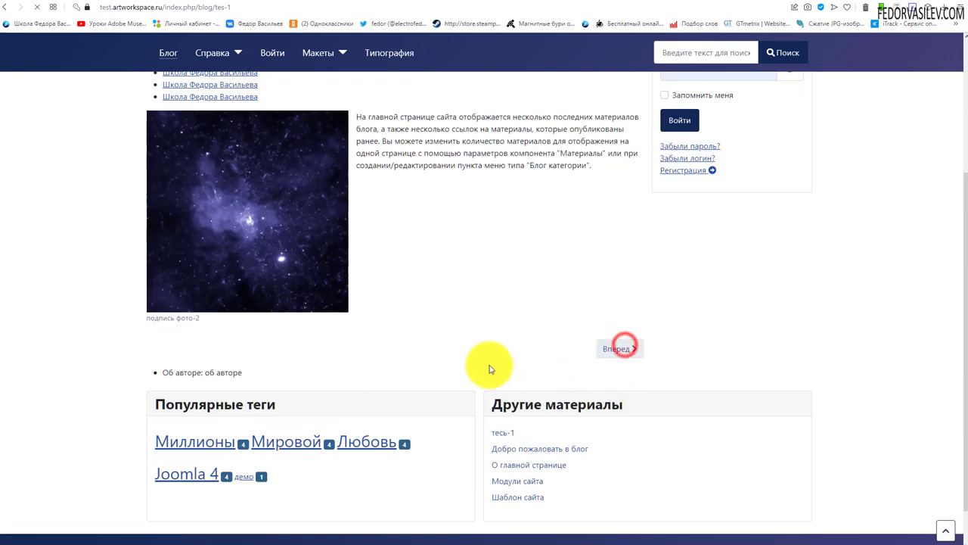
- Examine the Назад and Вперед links, continue to the article О главной странице, and look at its tags
scroll(492, 333, down, 4)
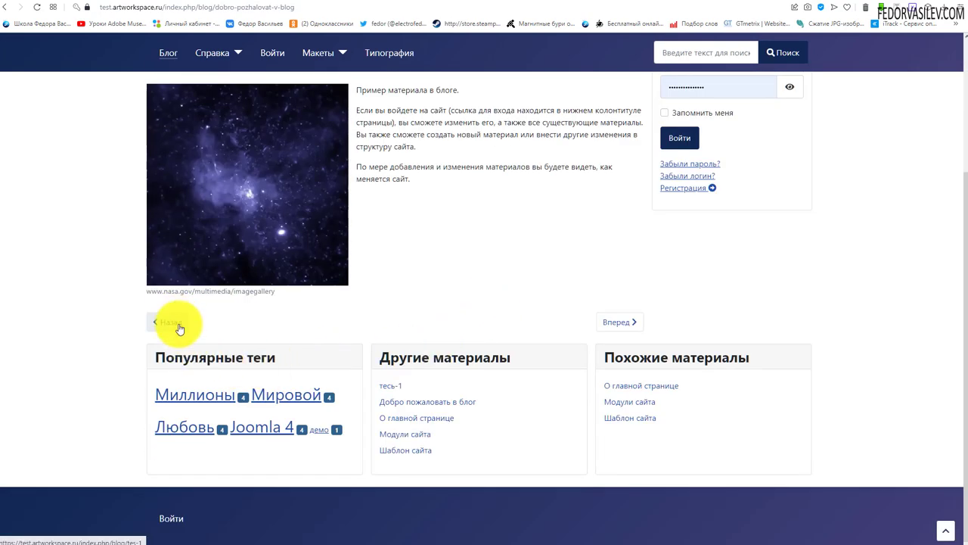
click(609, 322)
scroll(349, 323, down, 2)
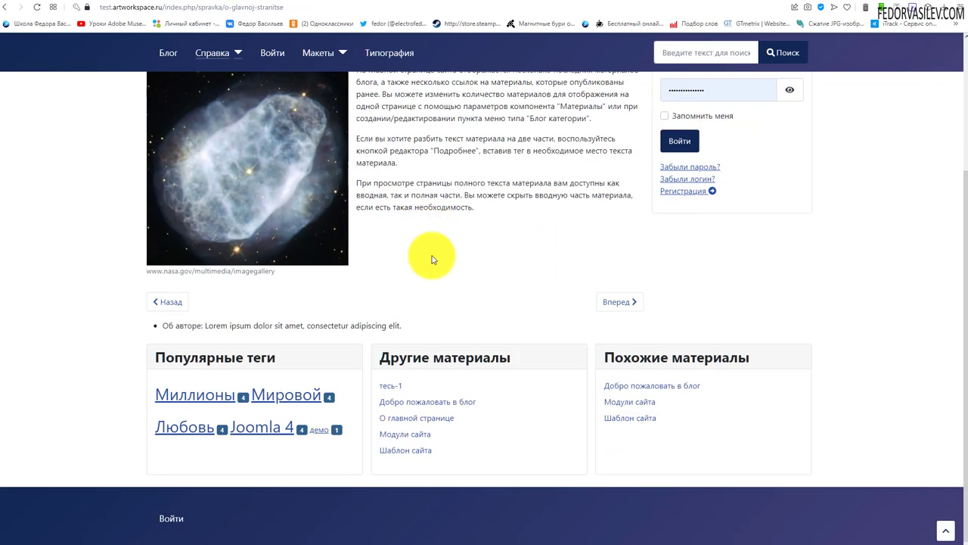
scroll(429, 288, up, 2)
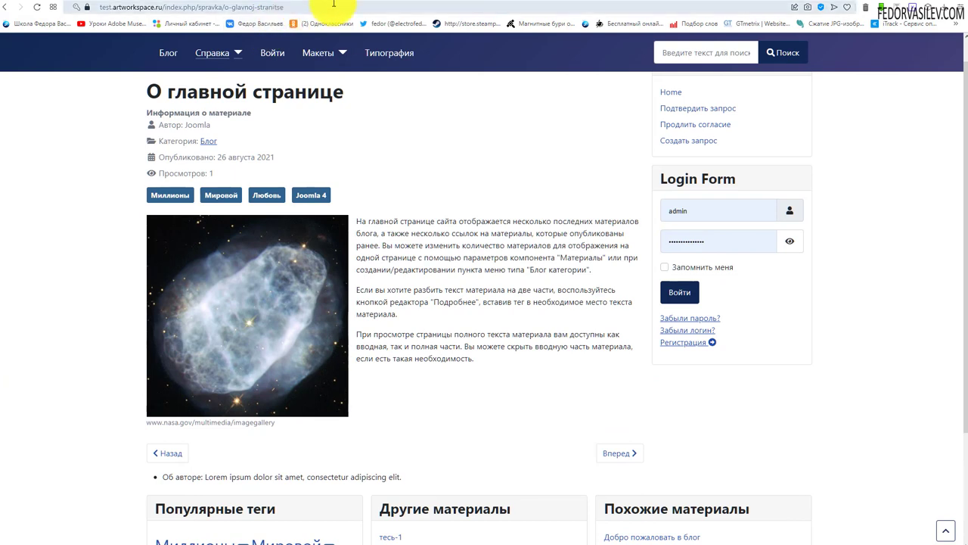
click(350, 196)
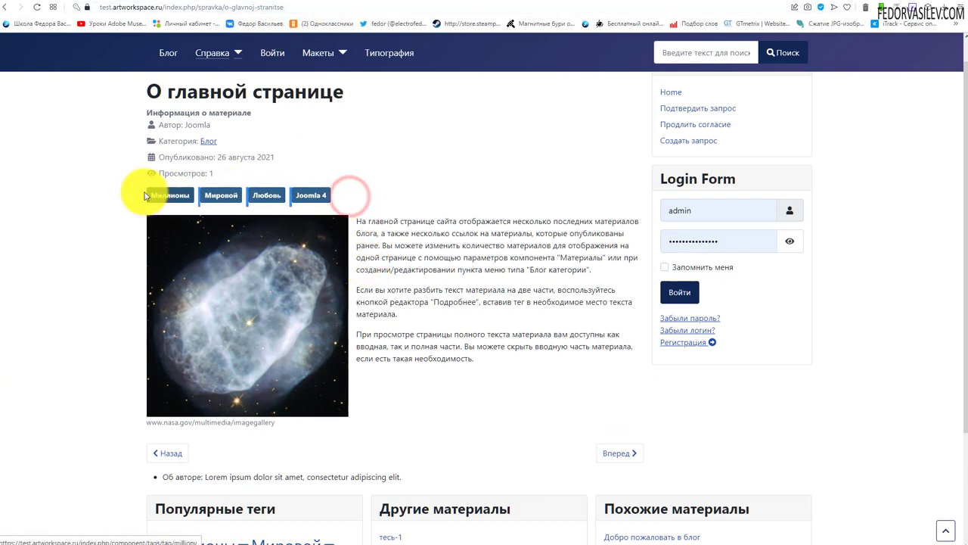
click(365, 142)
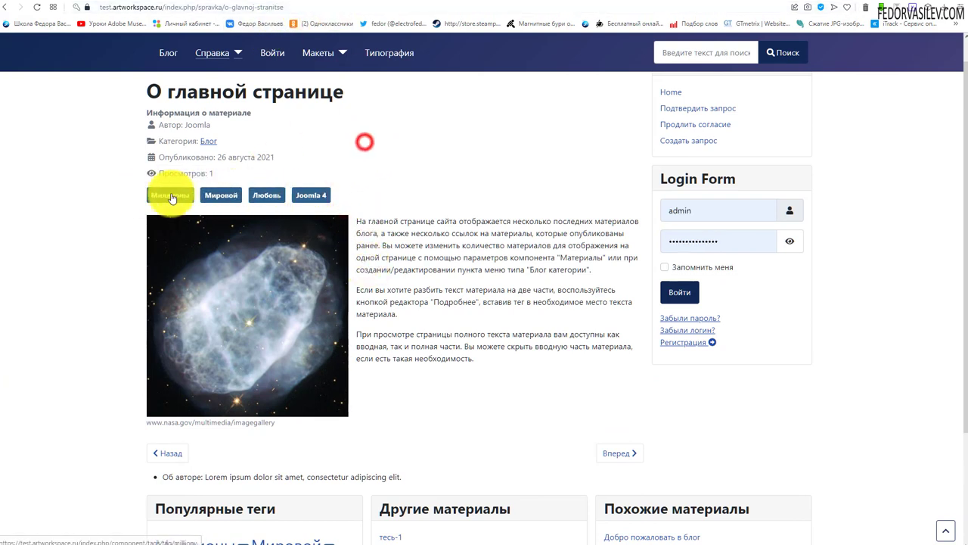
- In the Статья-1 display parameters, review the Ссылки "Назад/Вперед" options and set Количество просмотров to Скрыть
click(271, 3)
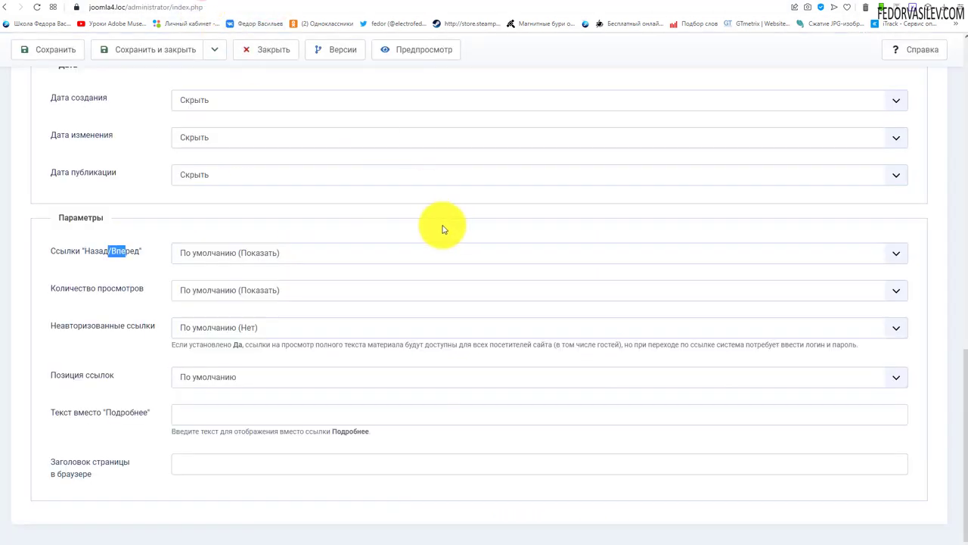
click(138, 273)
click(223, 252)
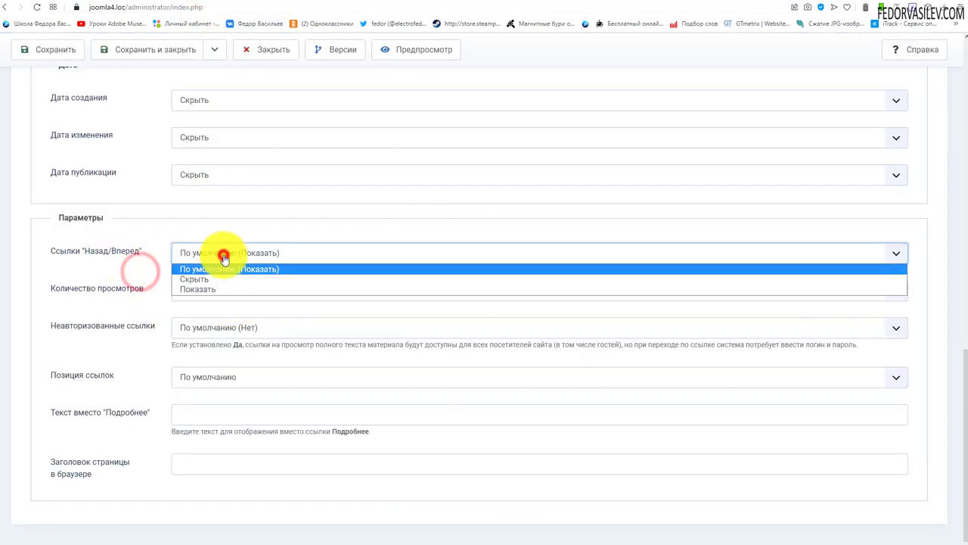
click(123, 253)
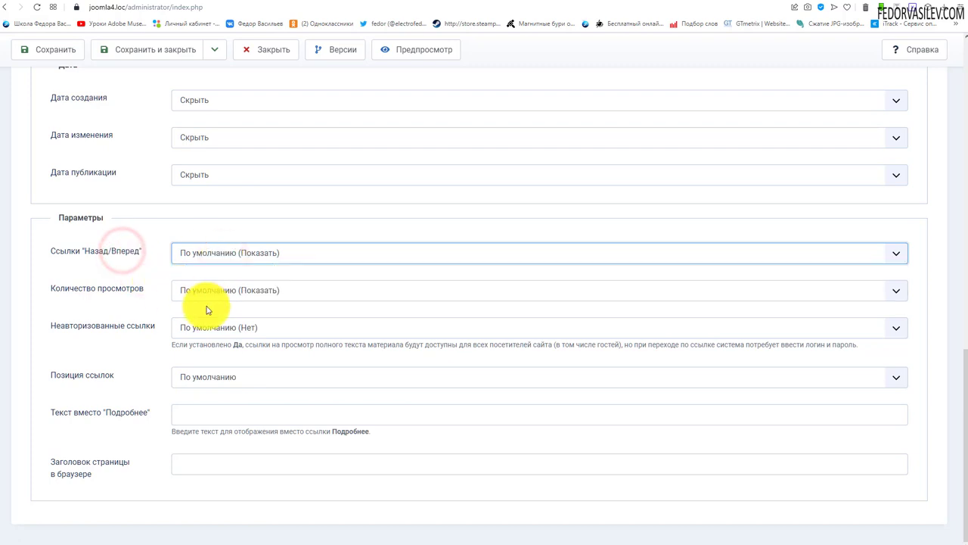
click(232, 293)
click(206, 315)
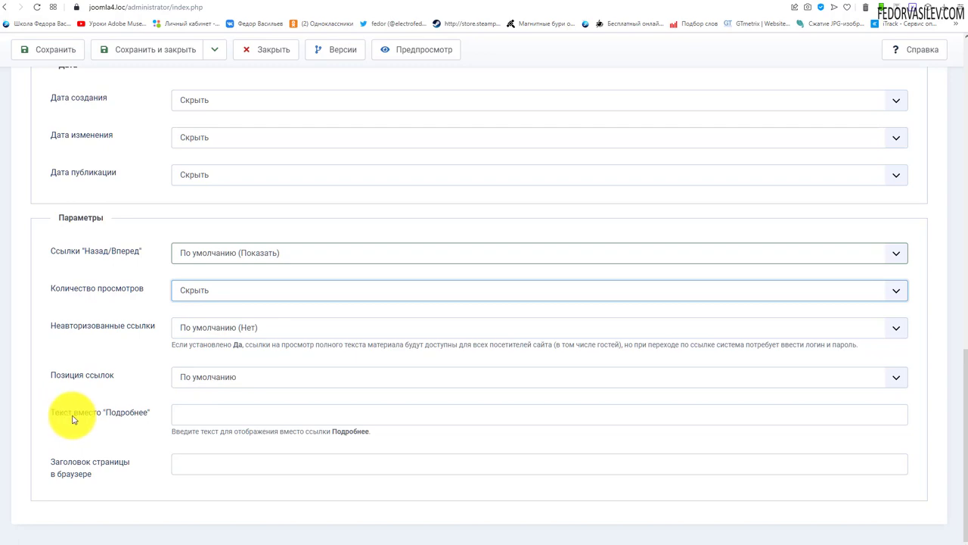
- Return to the public Главная page and examine the Подробнее link below the Статья-1 intro text
click(269, 3)
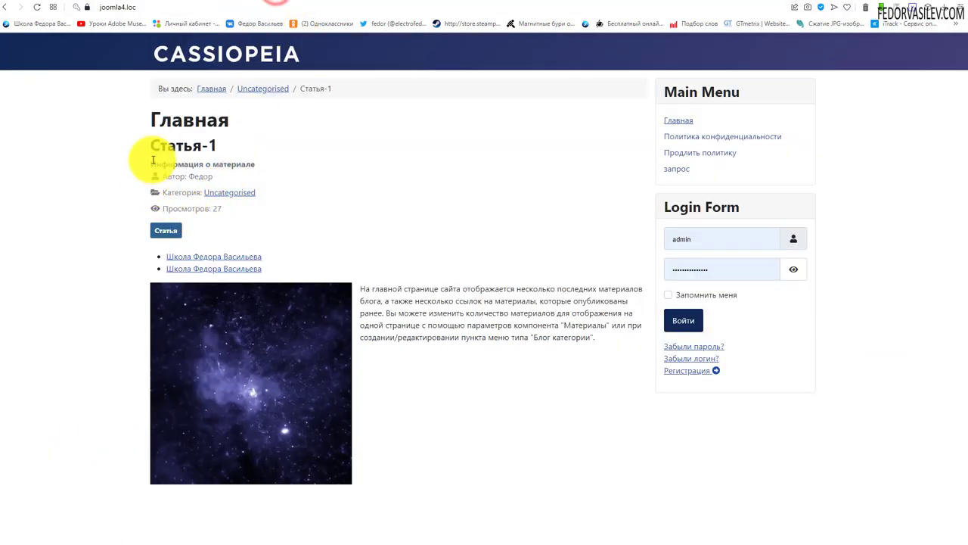
click(211, 89)
scroll(137, 137, down, 2)
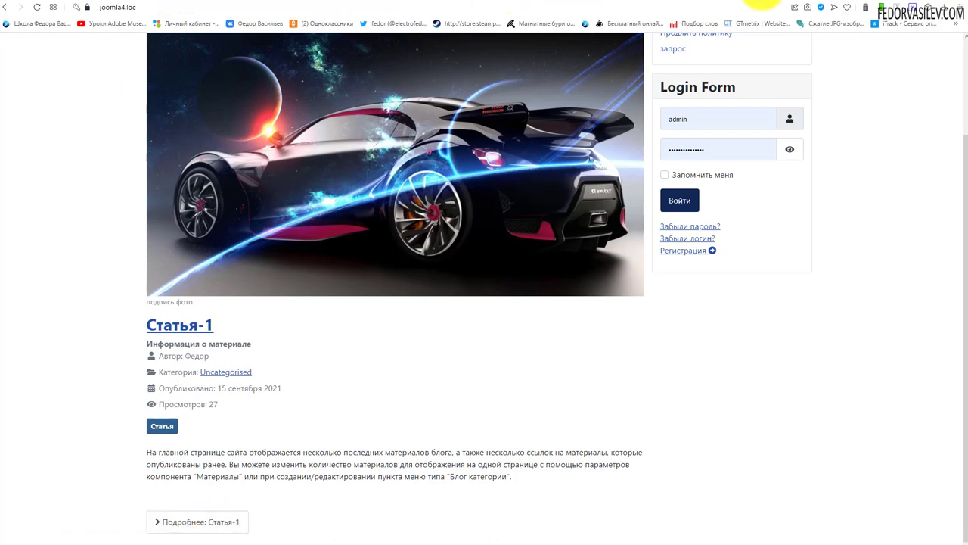
- Switch to the school website, open its home page and examine the link buttons of the basic Joomla and WordPress courses
click(762, 3)
scroll(567, 194, up, 9)
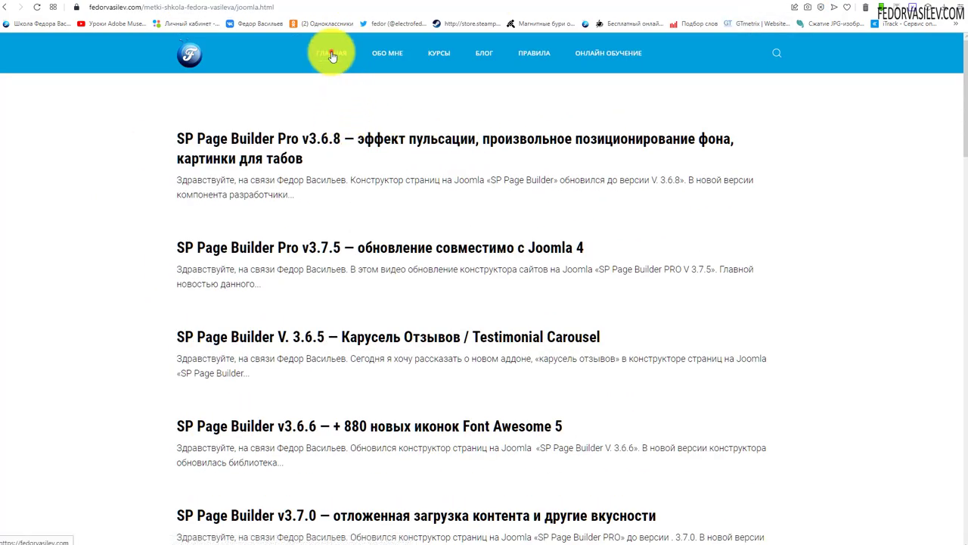
click(332, 54)
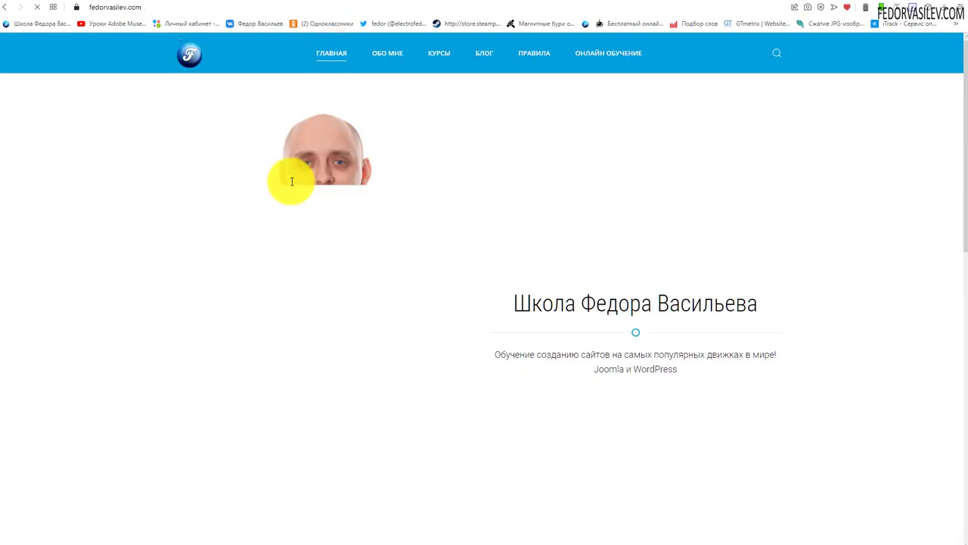
scroll(378, 176, down, 10)
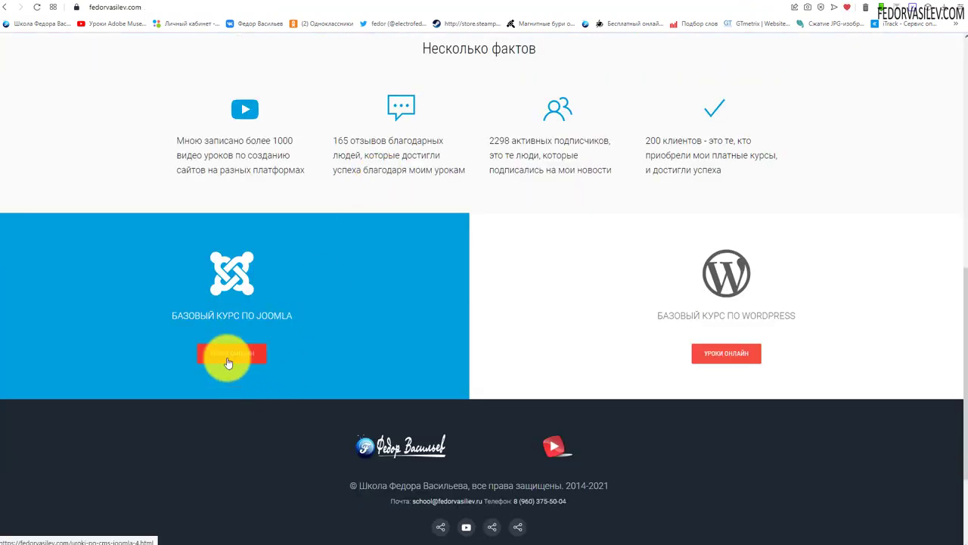
- In the Статья-1 display settings, set Текст вместо "Подробнее" to обзор and save the article
click(370, 2)
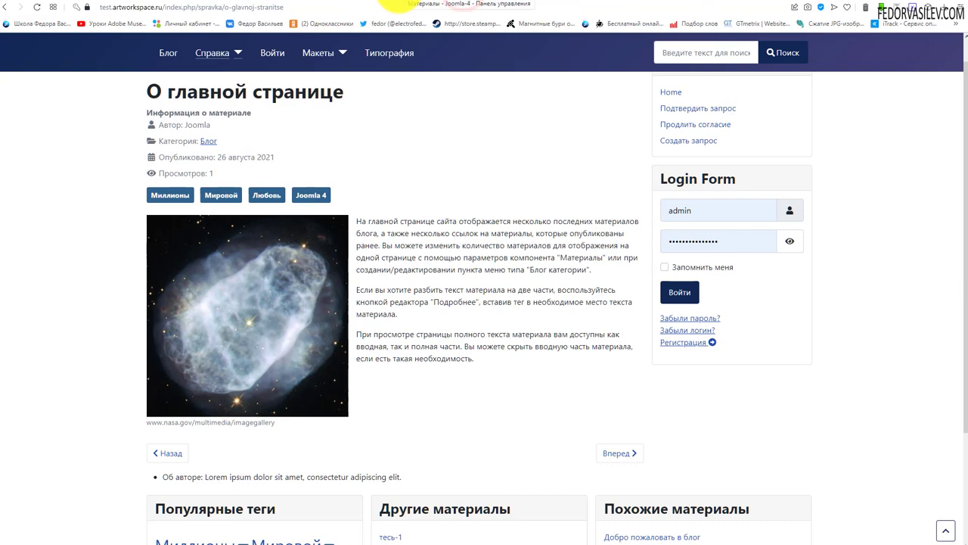
click(397, 3)
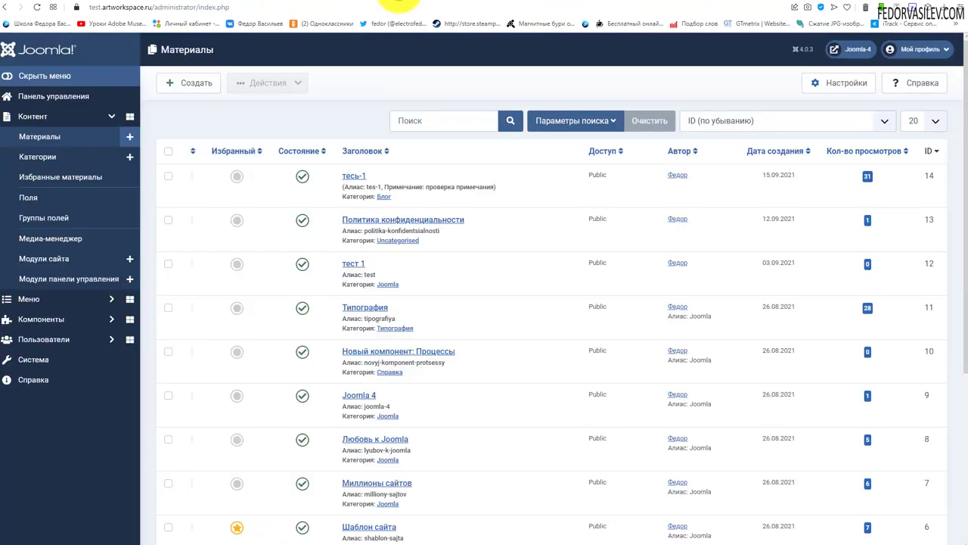
click(189, 3)
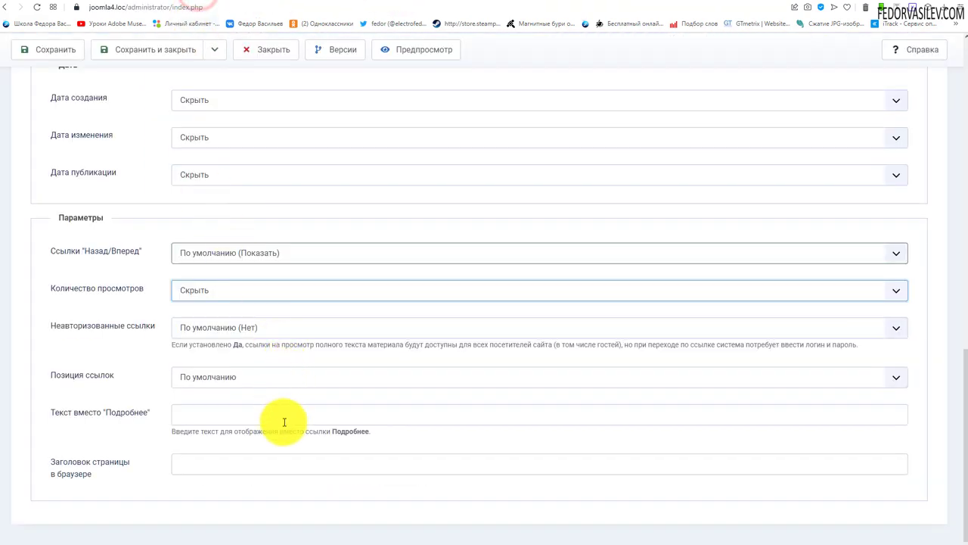
click(210, 418)
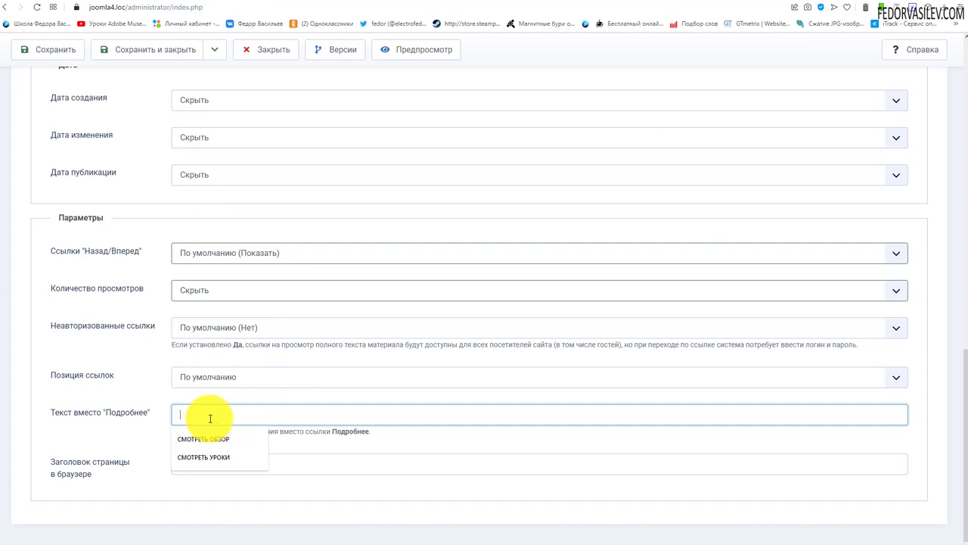
text(обзор)
click(57, 50)
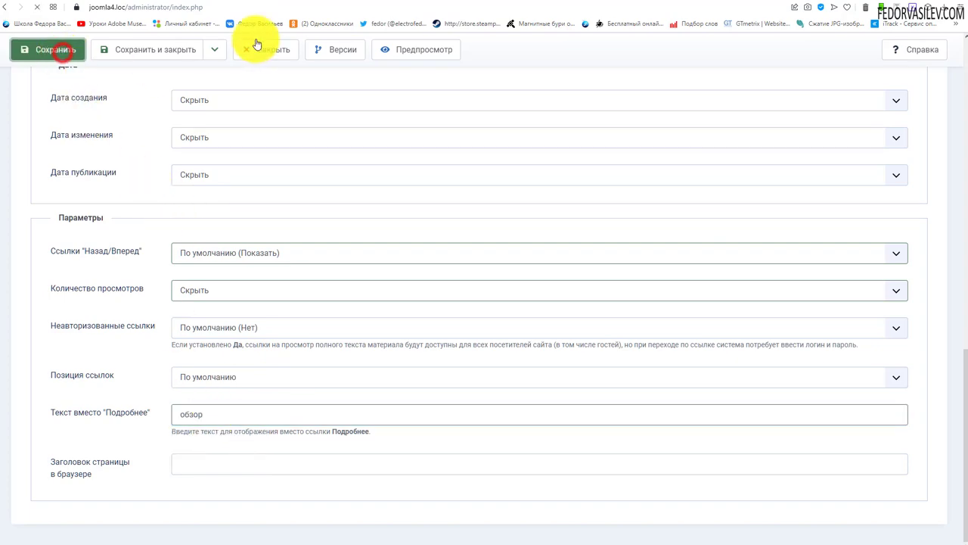
- Reload the public Главная page and check the text of the read-more link below Статья-1
click(258, 2)
click(36, 7)
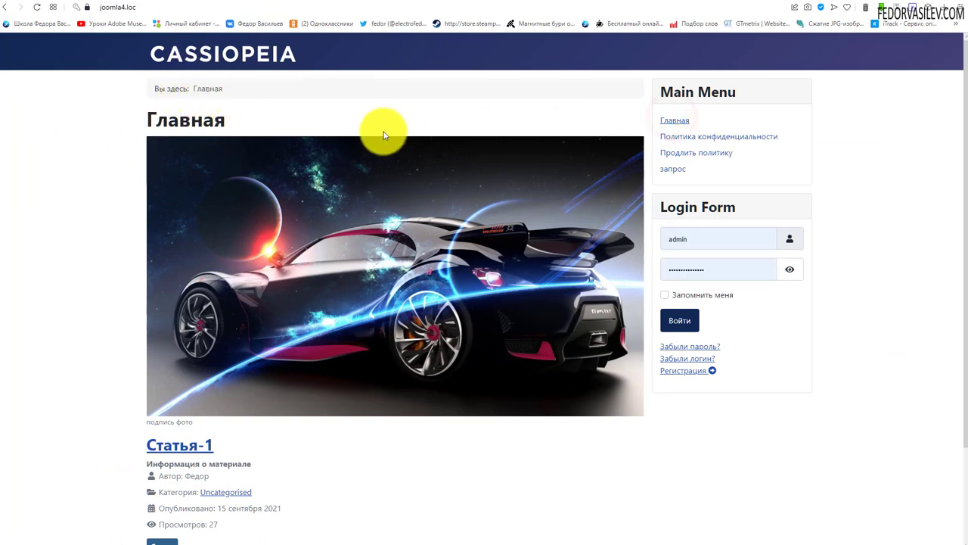
scroll(327, 108, down, 1)
scroll(327, 103, down, 1)
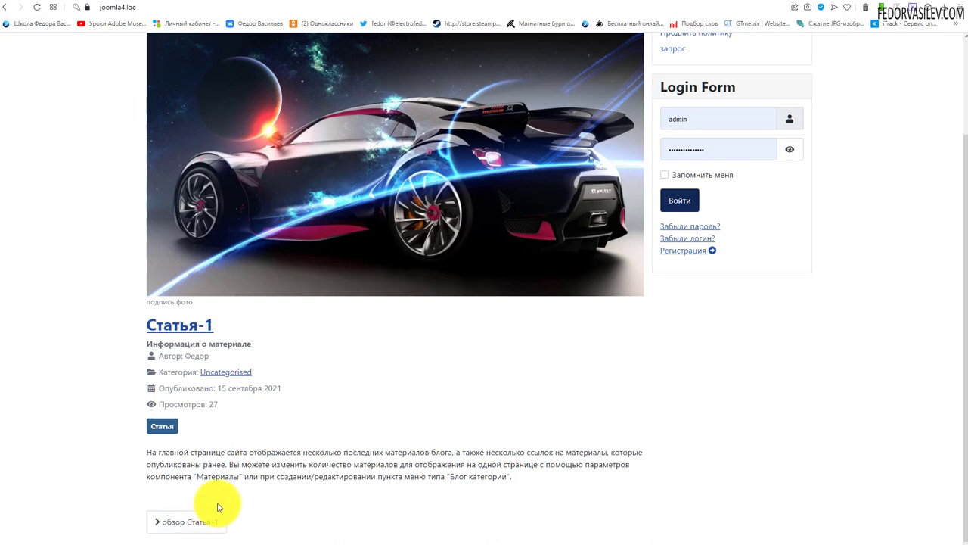
- Compare the browser page title with the article heading on the public Статья-1 page
click(173, 1)
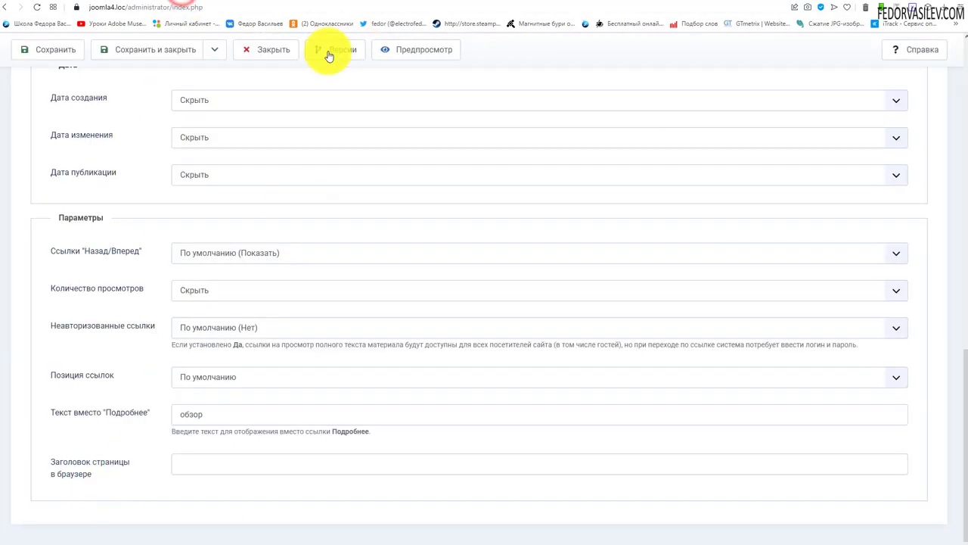
click(298, 1)
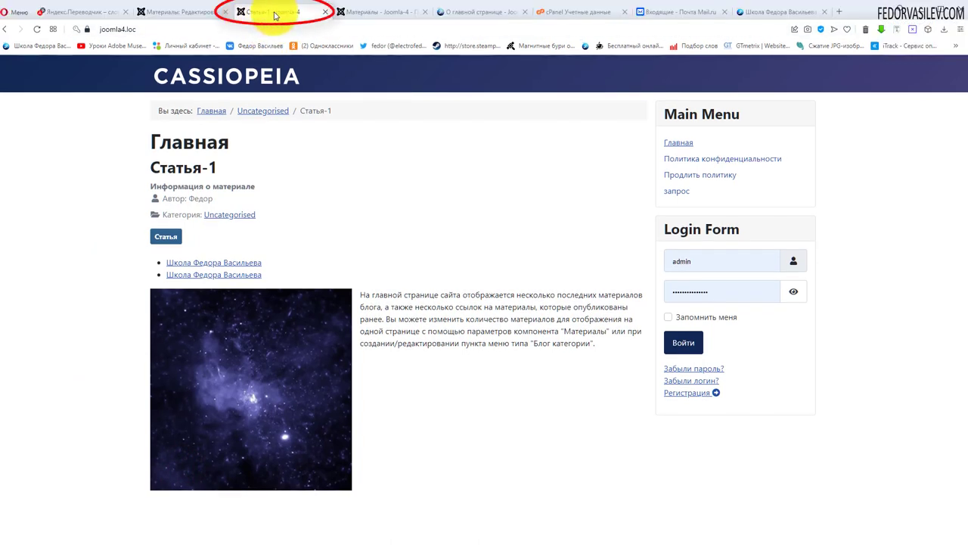
drag(225, 166, 152, 167)
- In the Статья-1 display settings, set Заголовок страницы в браузере to демо and save the article
click(194, 12)
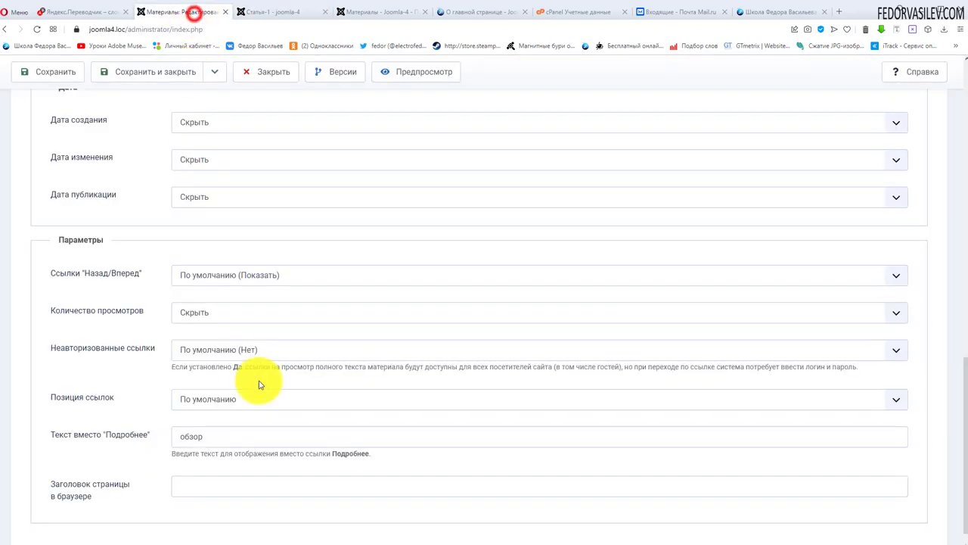
scroll(259, 385, down, 1)
click(220, 462)
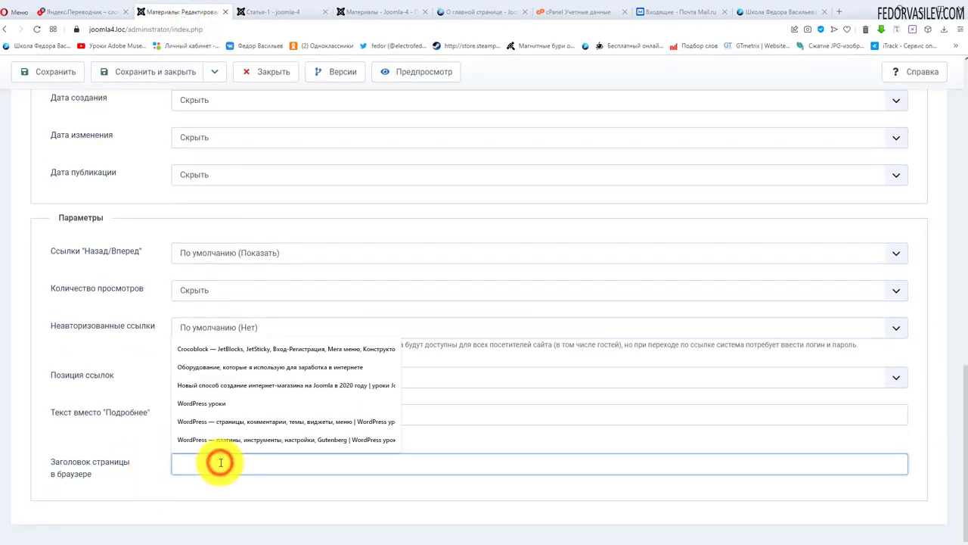
text(демо)
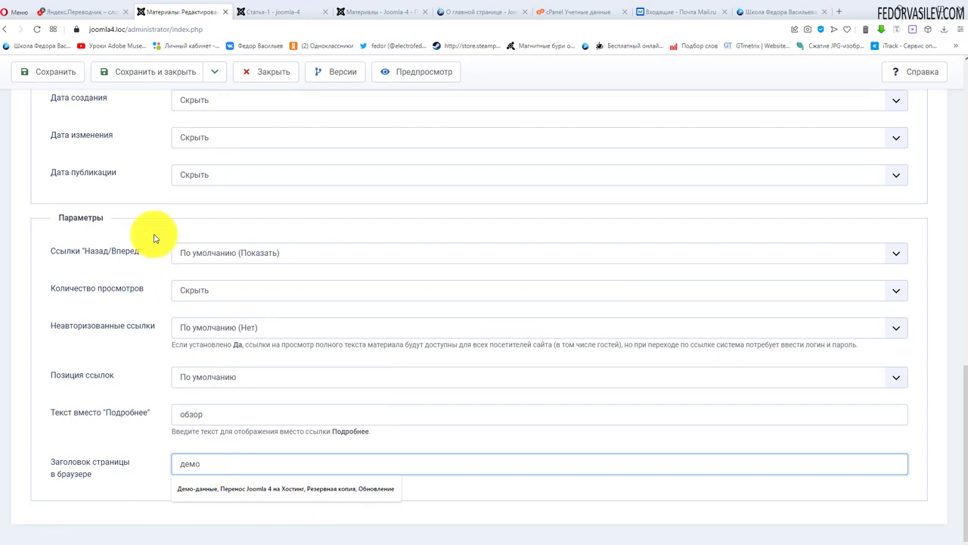
click(76, 73)
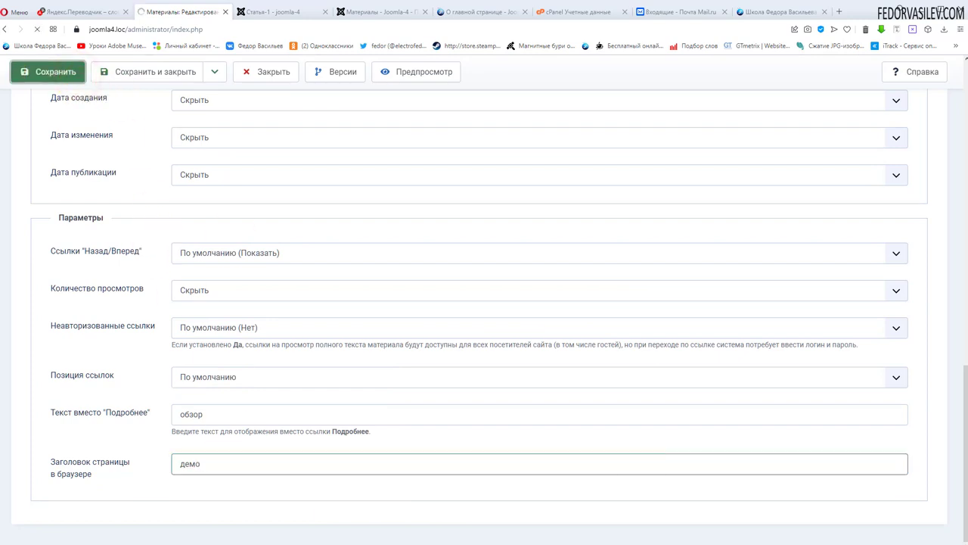
- Check the browser page title on the public Статья-1 page against the article heading
key(ctrl+Tab)
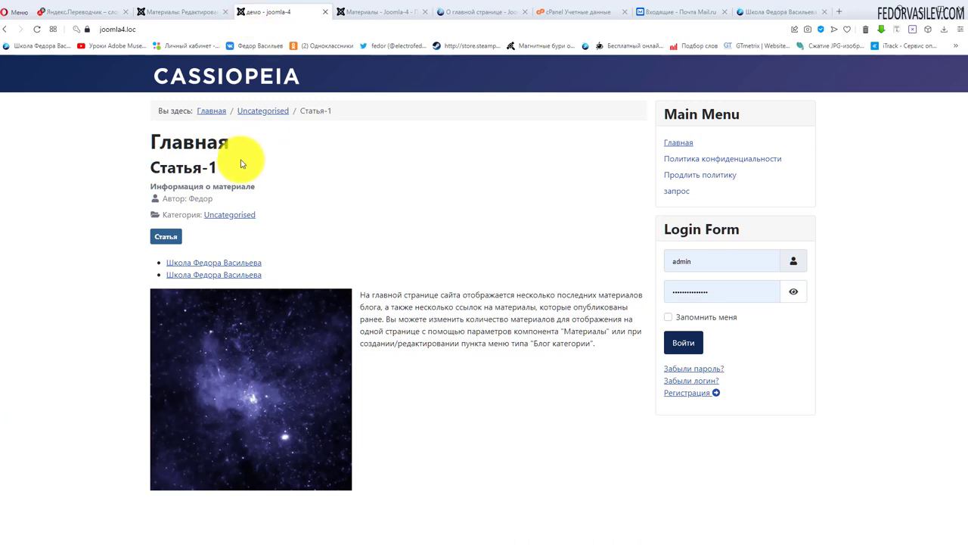
drag(220, 166, 153, 169)
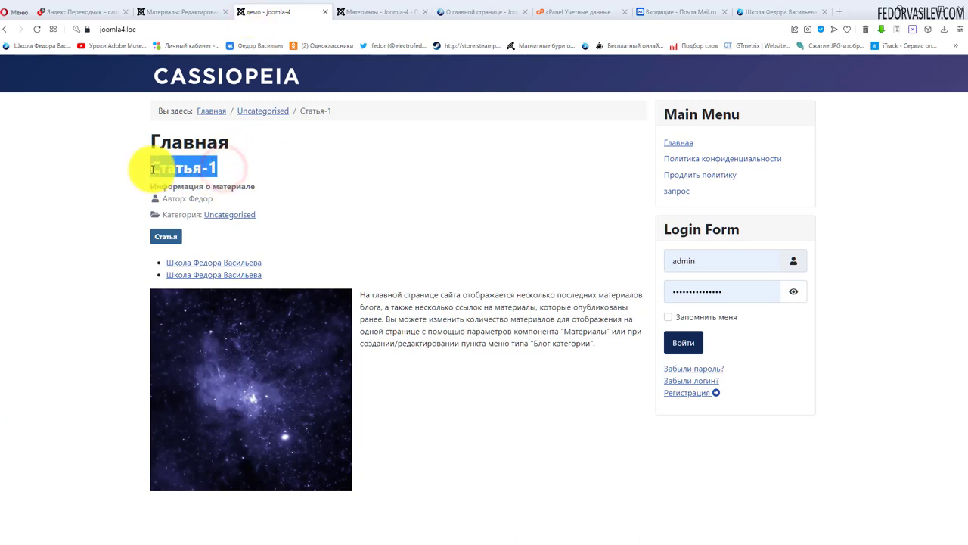
click(329, 178)
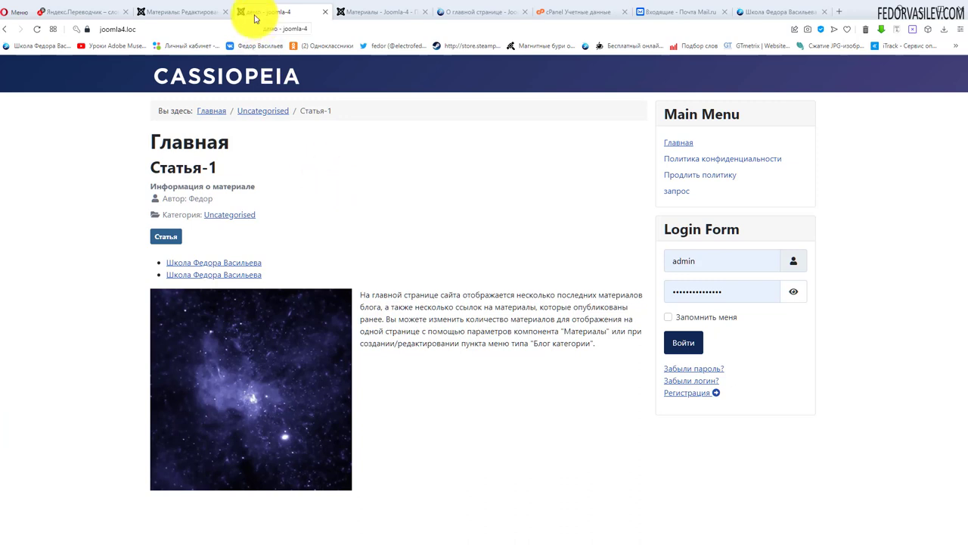
- Open the Публикация settings of Статья-1 and examine the publication start and end dates, including the end-date calendar
click(179, 12)
click(252, 233)
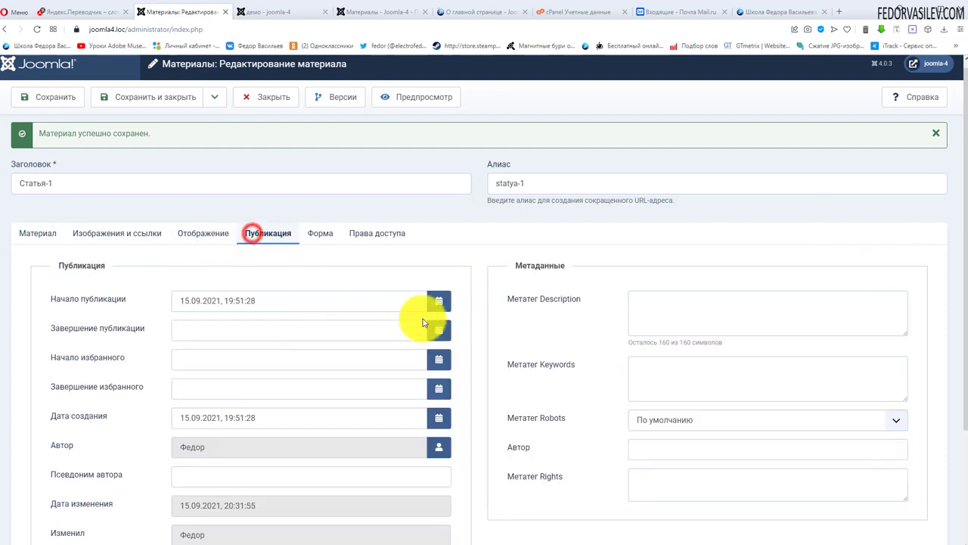
scroll(360, 303, down, 2)
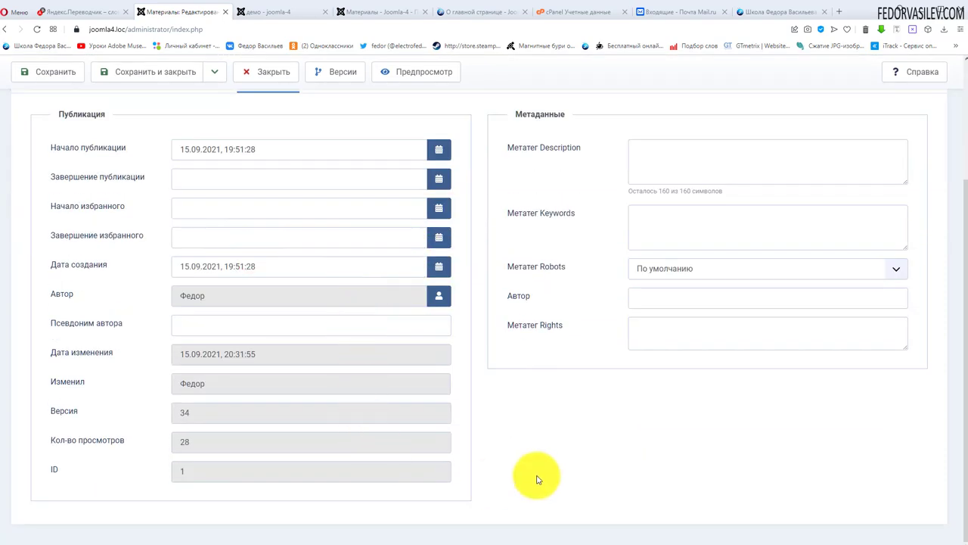
scroll(534, 476, up, 1)
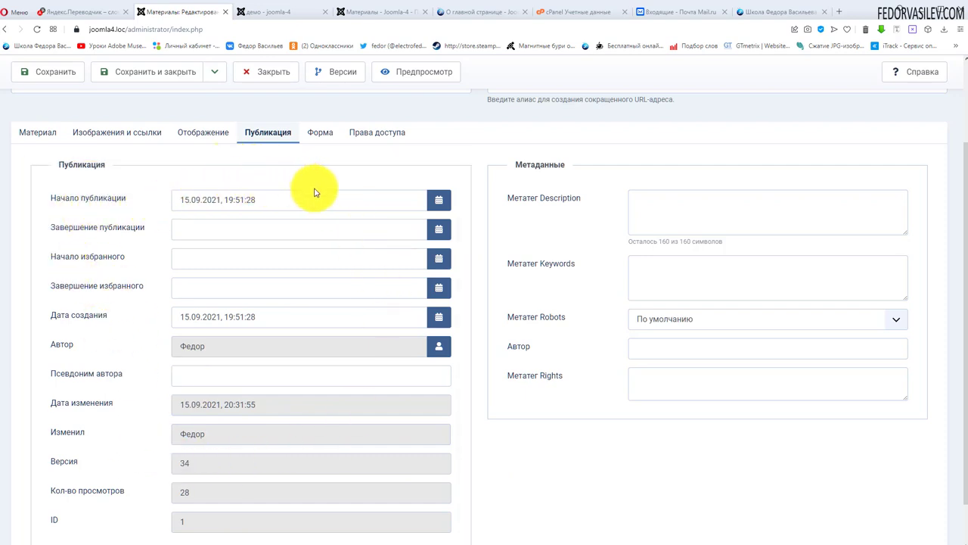
click(176, 228)
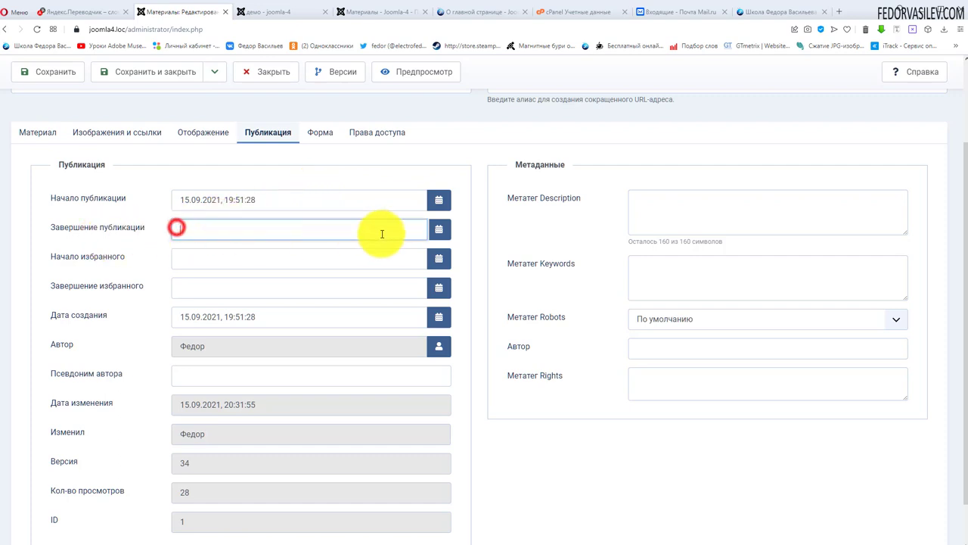
click(439, 232)
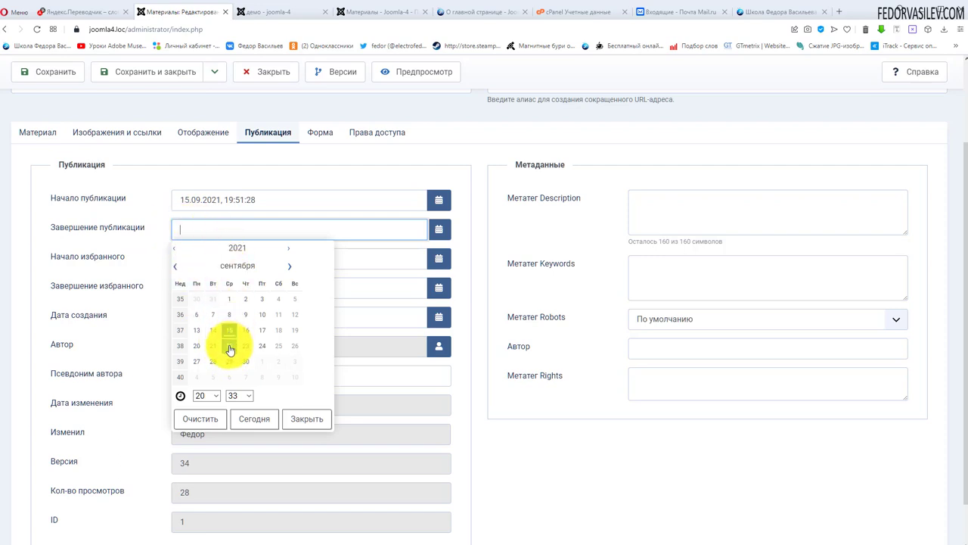
click(191, 258)
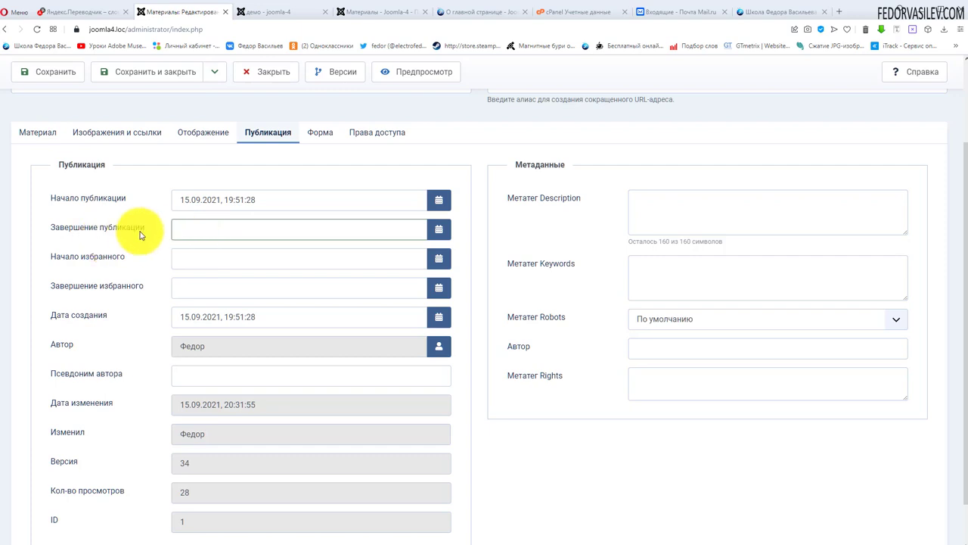
- Examine the featured start and end dates and the creation date of Статья-1
click(439, 259)
click(143, 273)
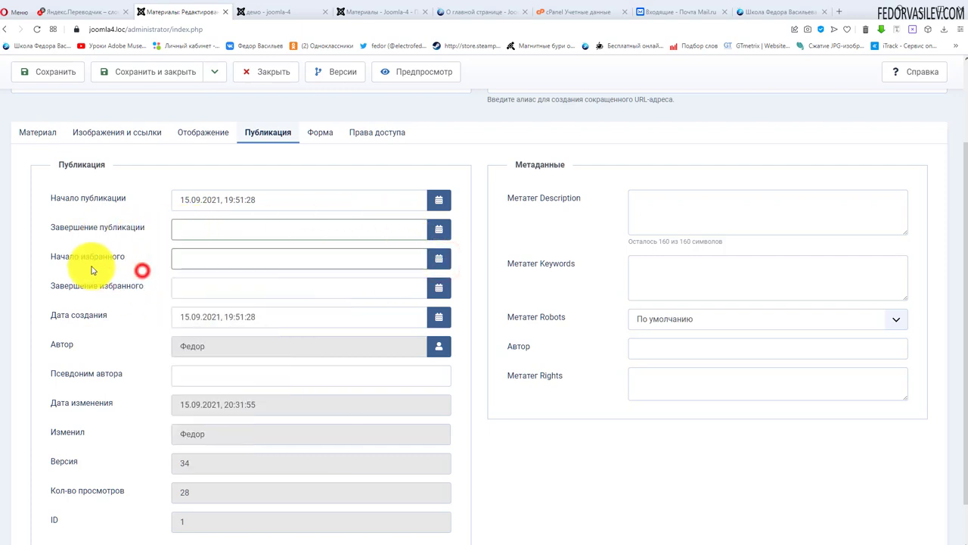
click(174, 262)
click(142, 284)
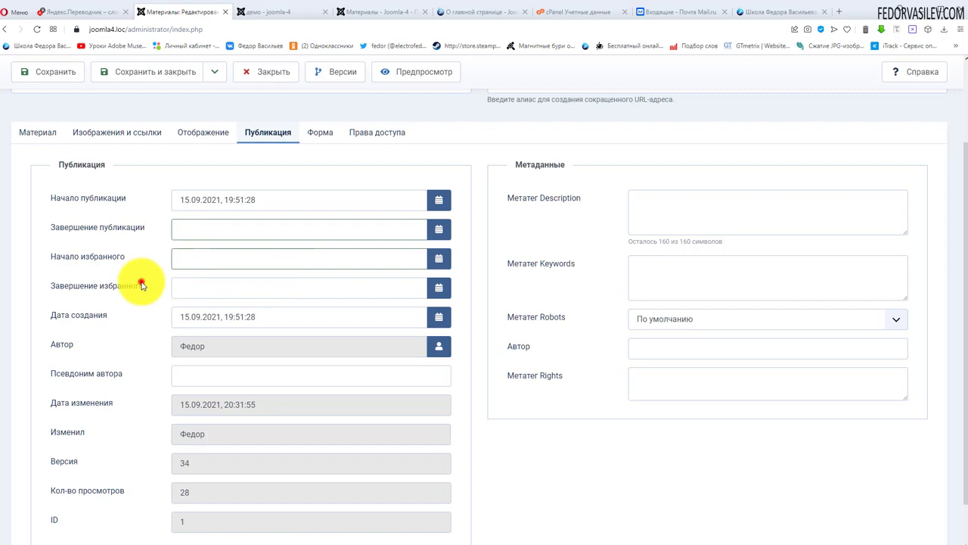
drag(272, 318, 130, 313)
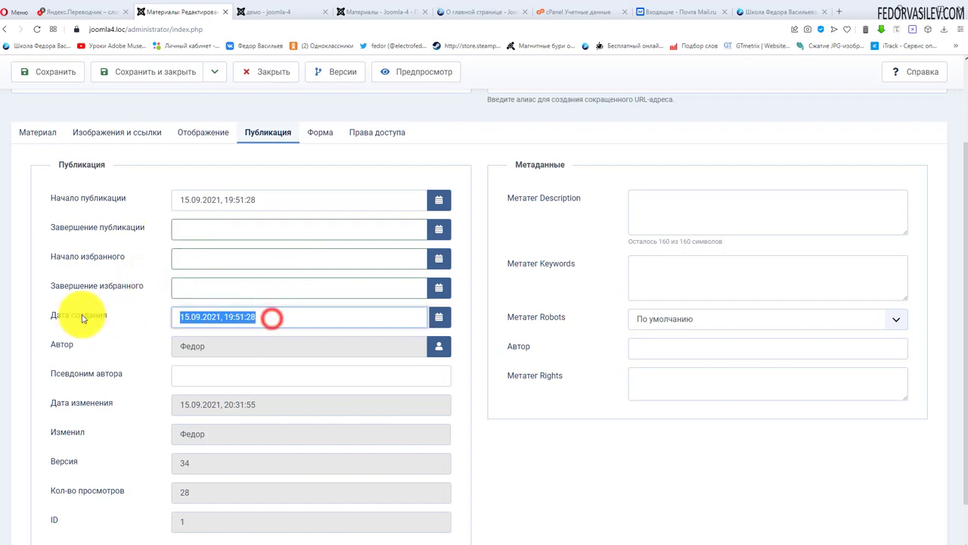
click(150, 308)
scroll(148, 306, down, 1)
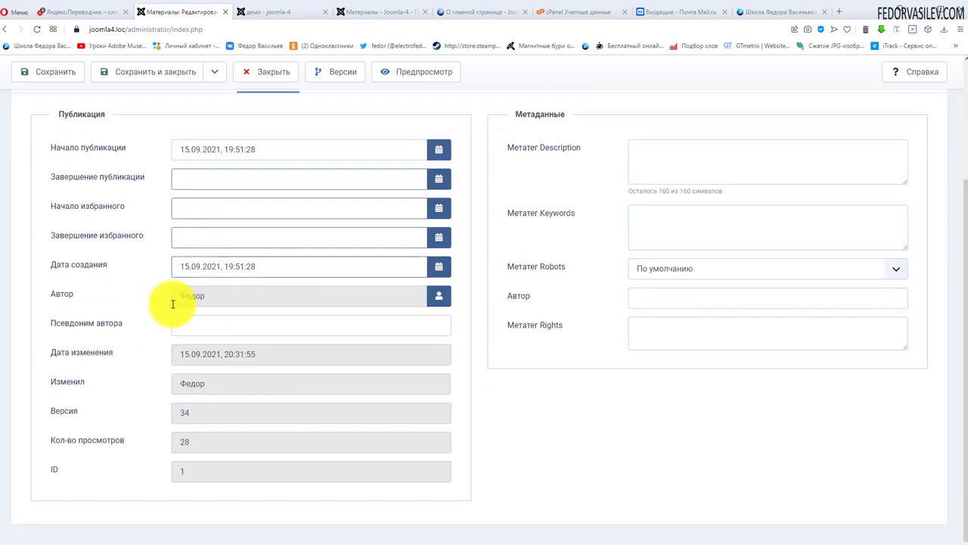
- Check the author line in the article information on the public Статья-1 page
click(280, 12)
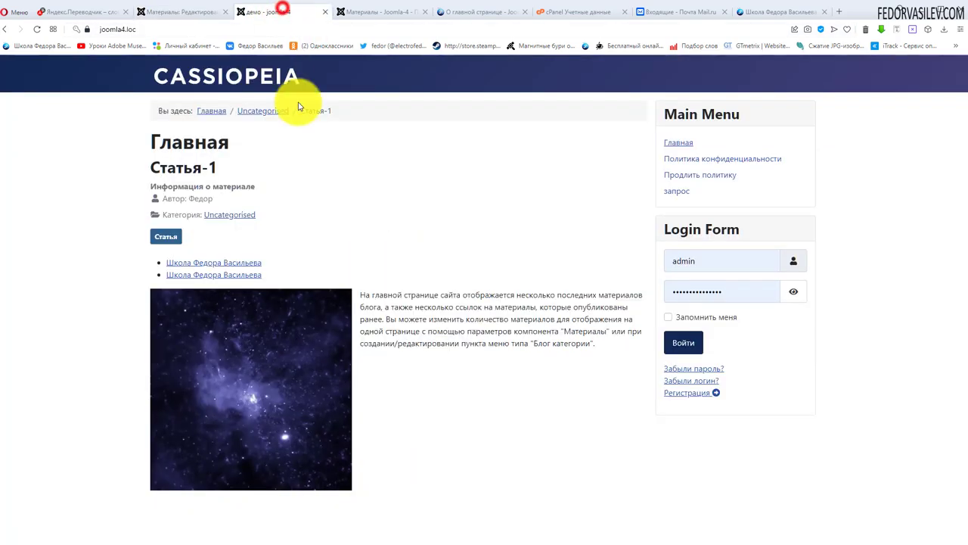
drag(219, 198, 157, 204)
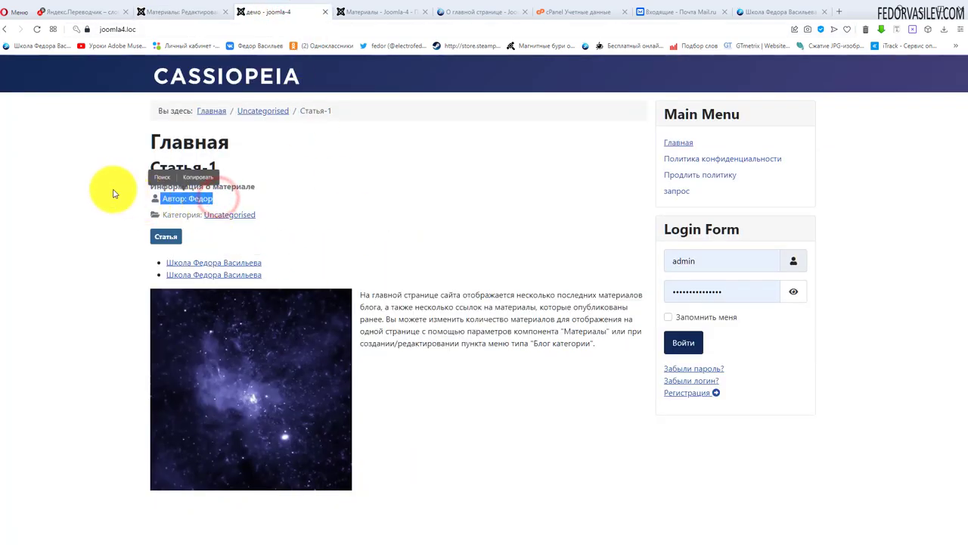
click(393, 201)
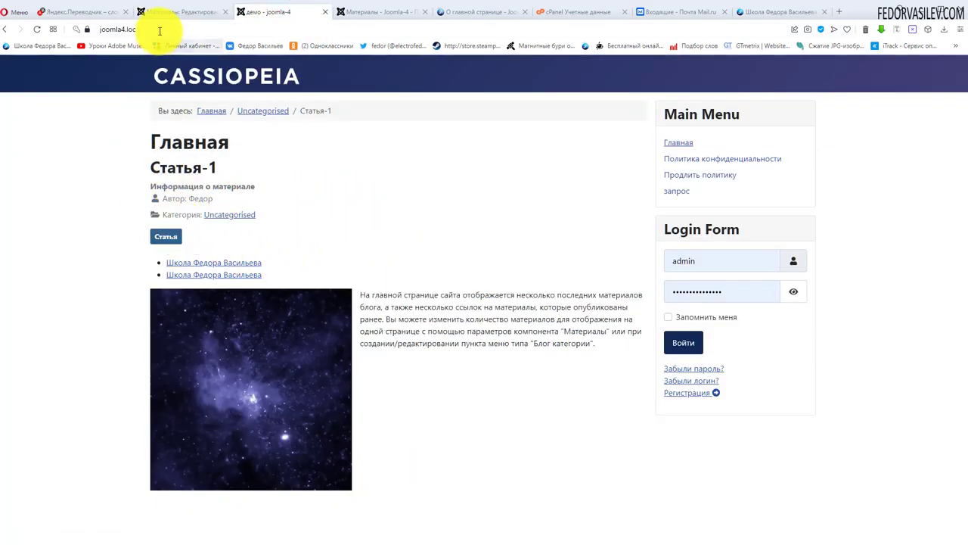
- Examine the list of users available as the author of Статья-1, leaving the selection without choosing one
click(198, 11)
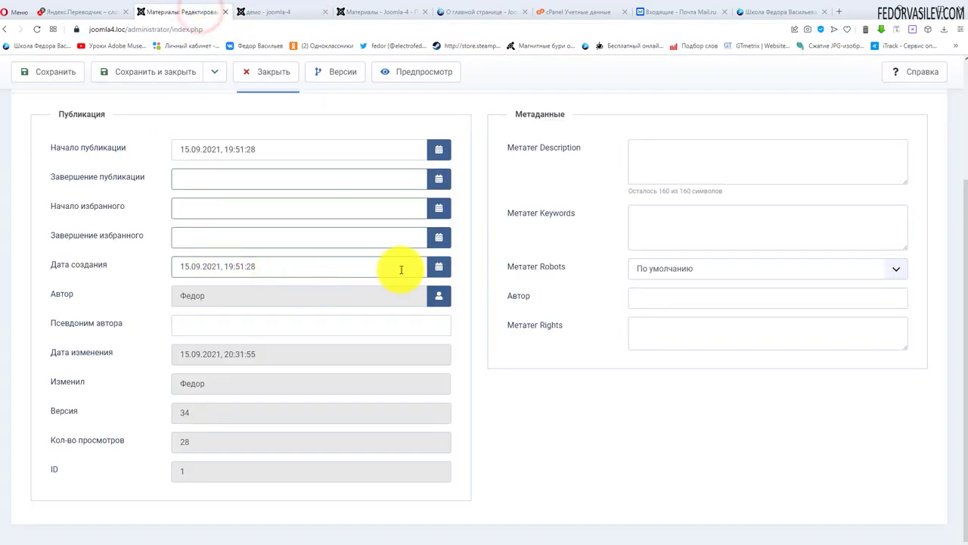
click(436, 296)
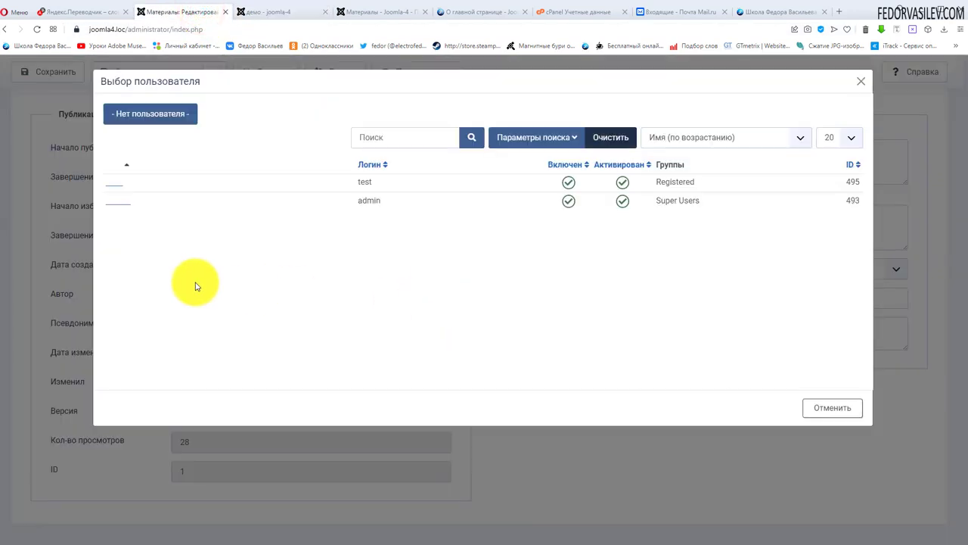
click(863, 81)
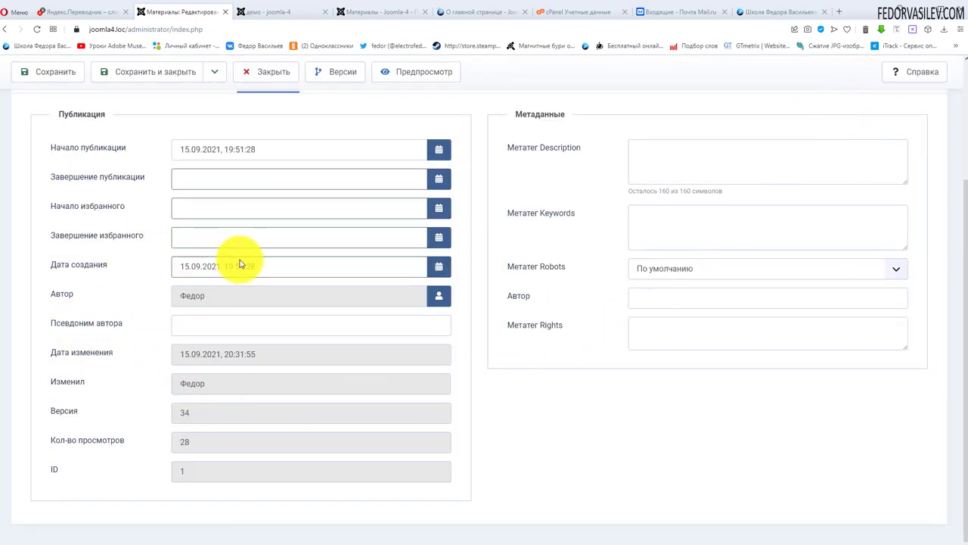
- Set Псевдоним автора to Кабан in the publication settings and save the article
click(210, 328)
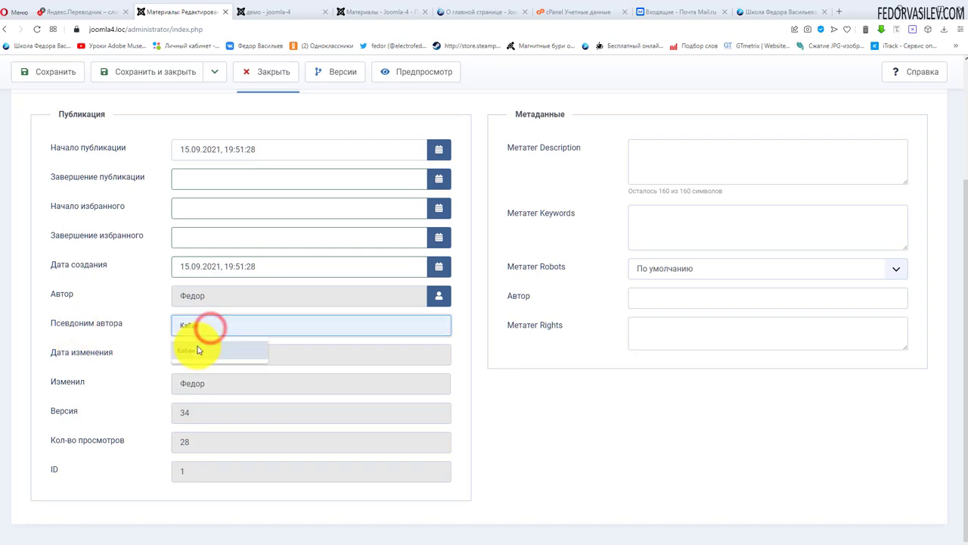
click(195, 350)
click(215, 327)
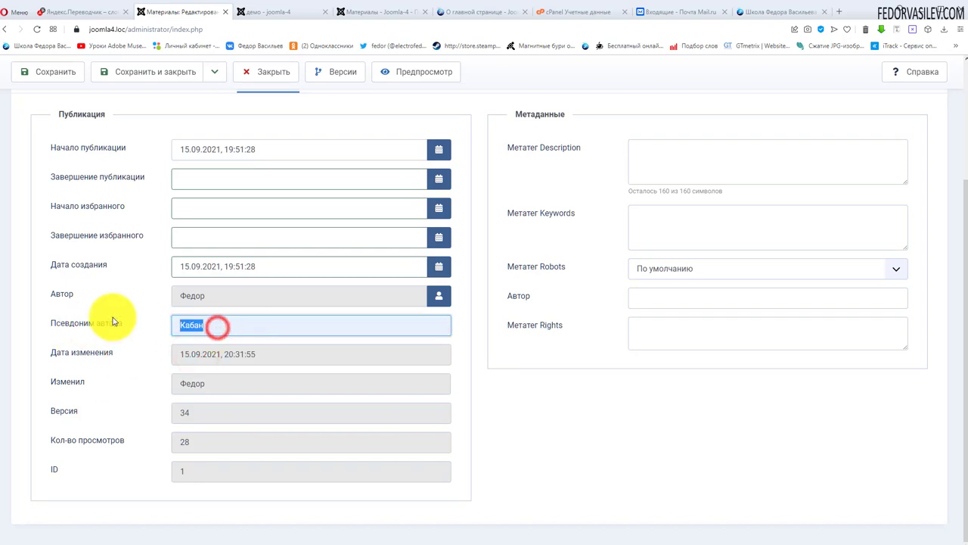
click(50, 71)
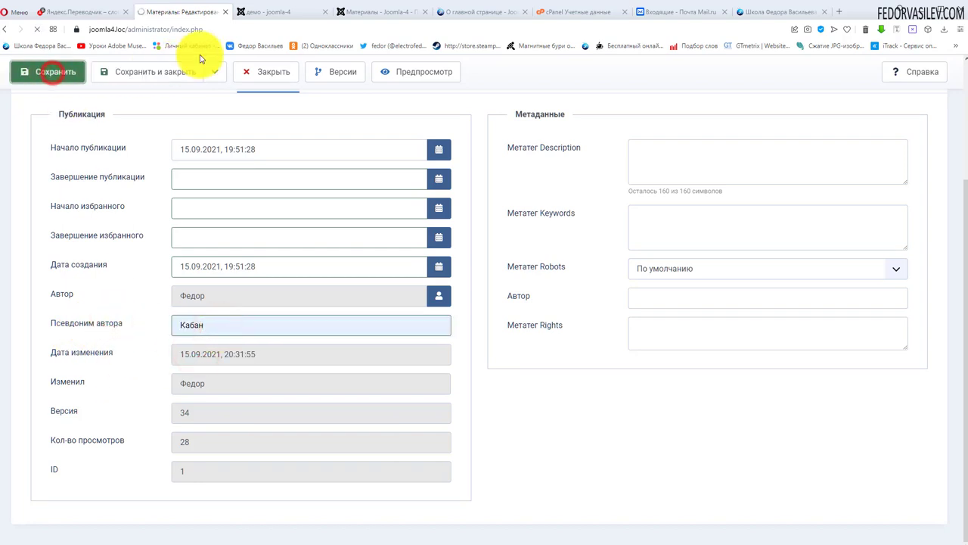
- Reload the public Статья-1 page and check how the author alias appears in the article information
click(256, 13)
click(40, 30)
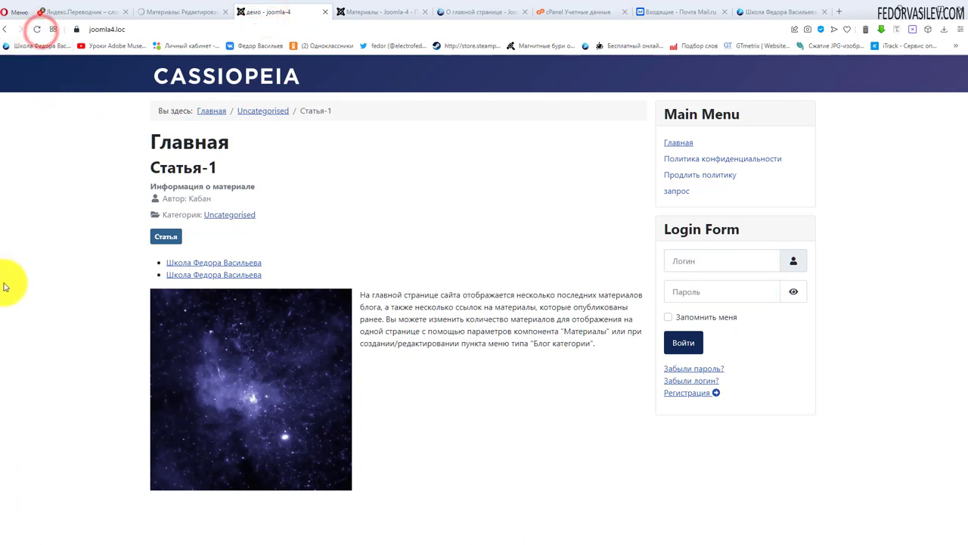
drag(210, 198, 180, 198)
click(414, 218)
- Clear Псевдоним автора in the publication settings and review the Изменил, Версия and Кол-во просмотров fields
click(177, 12)
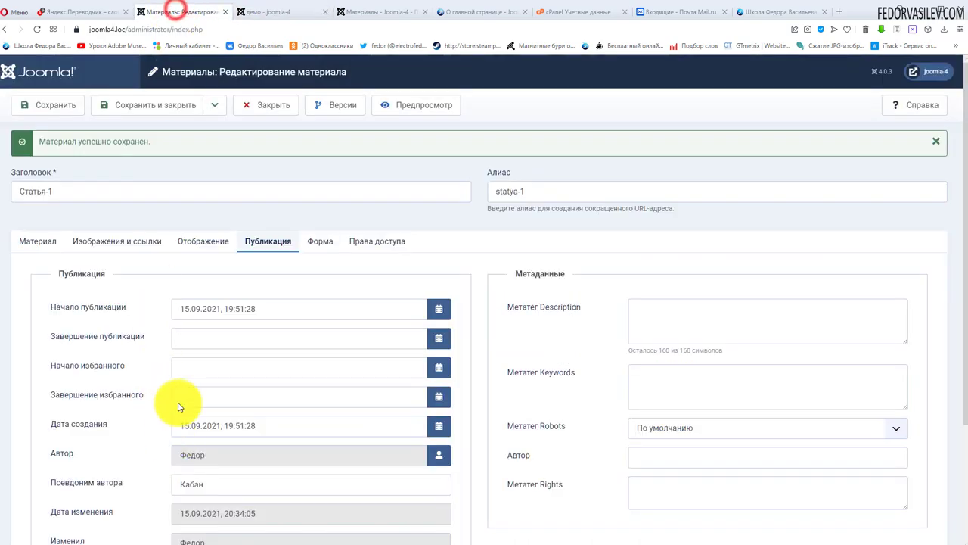
scroll(179, 402, down, 3)
drag(223, 321, 95, 323)
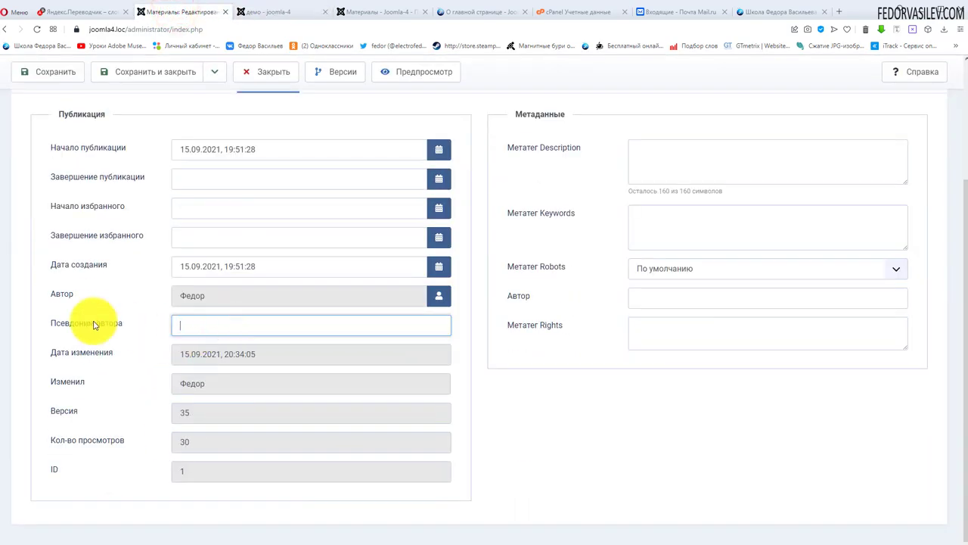
click(212, 406)
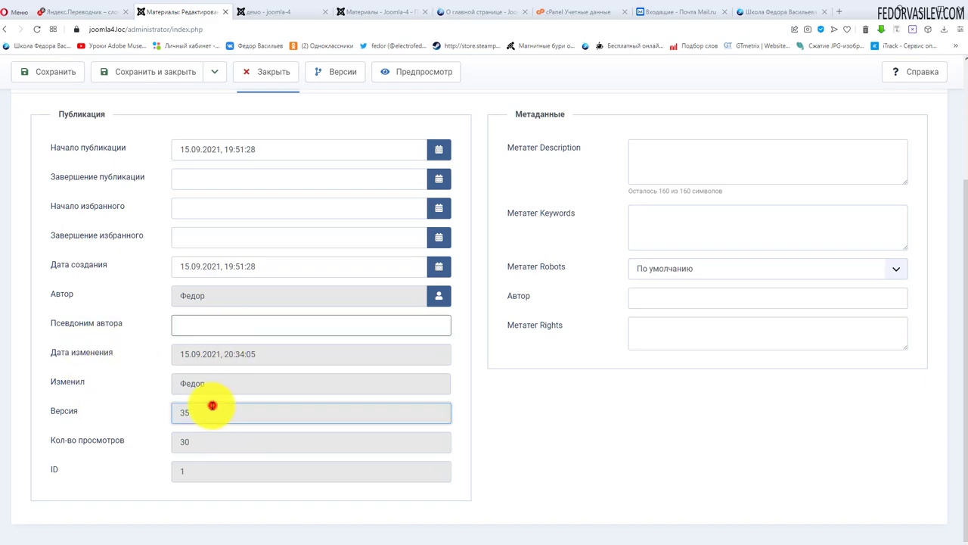
click(202, 386)
click(198, 437)
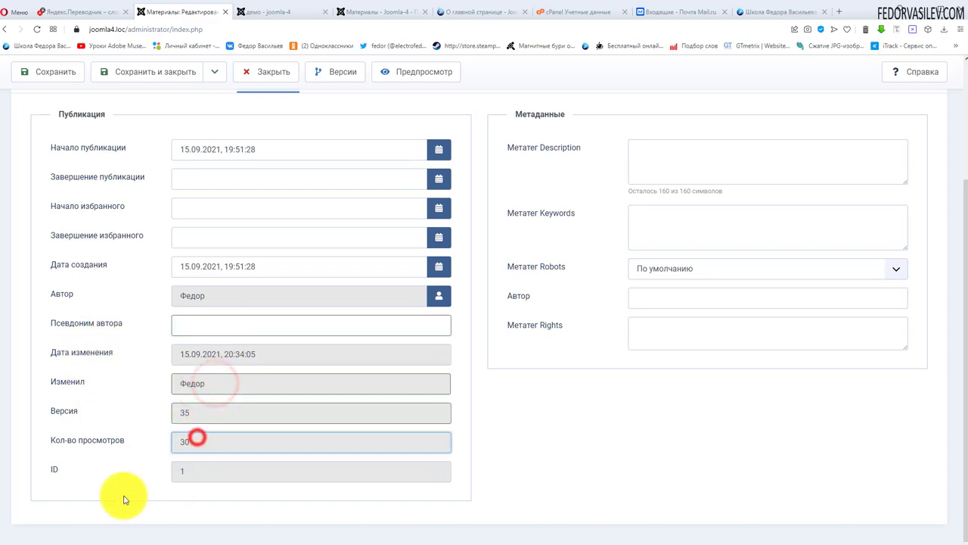
key(ctrl+s)
- Enter апвап ууауа as the Метатег Description in the article's metadata
scroll(454, 401, down, 1)
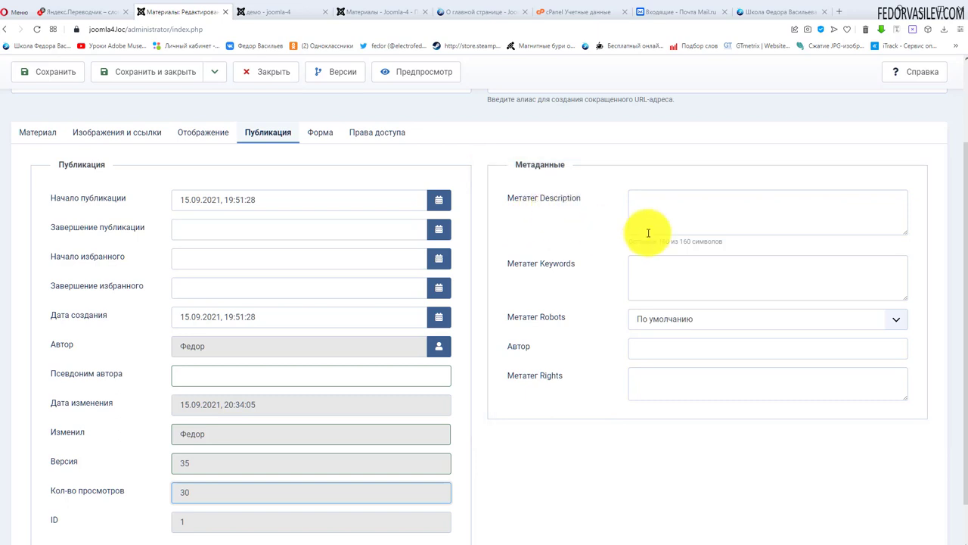
click(681, 218)
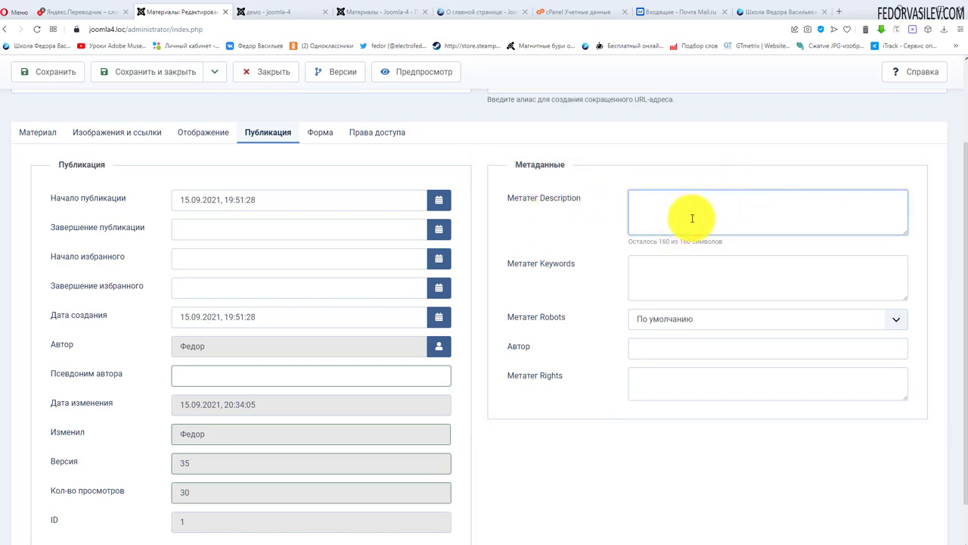
drag(729, 240, 674, 240)
click(640, 202)
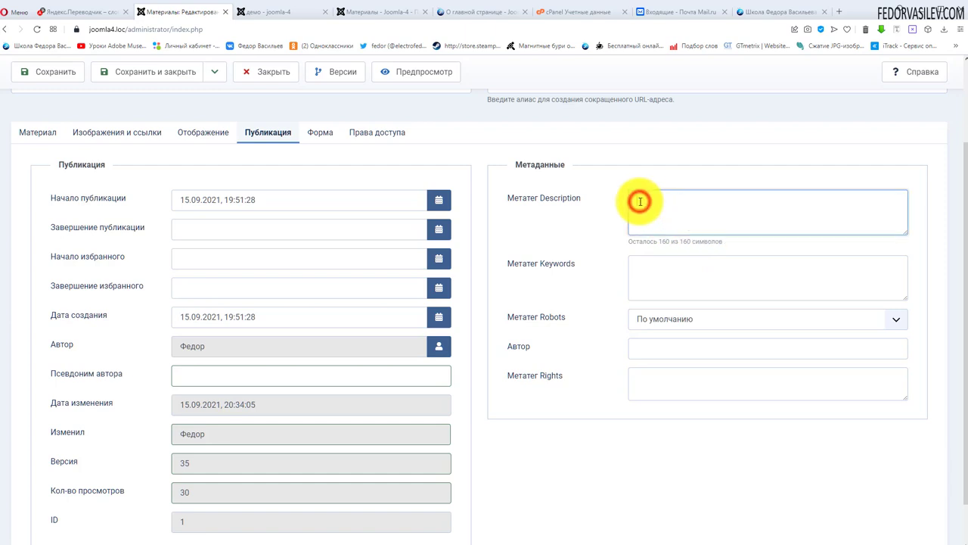
text(апвап ууауа)
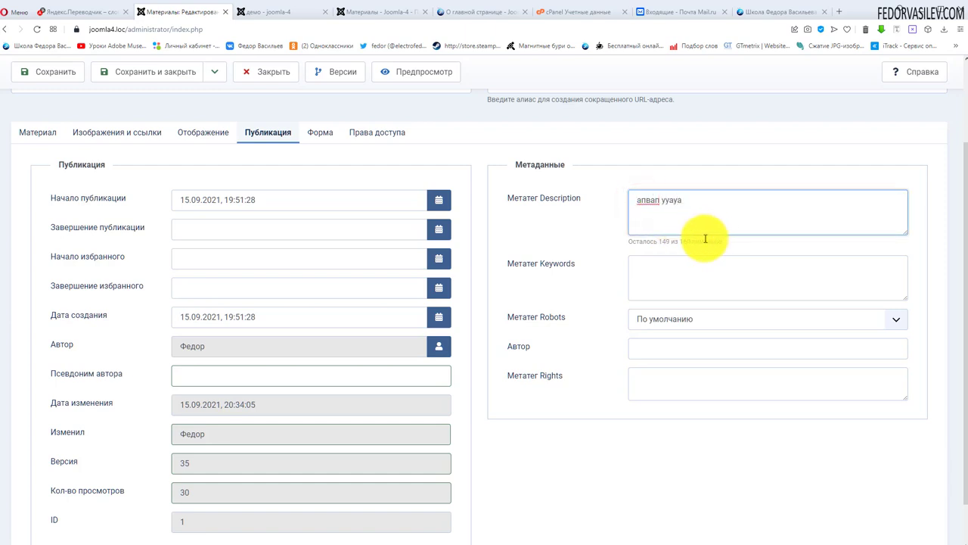
- Clear the Метатег Description text from the article's metadata
key(ctrl+a)
key(BackSpace)
scroll(216, 227, up, 2)
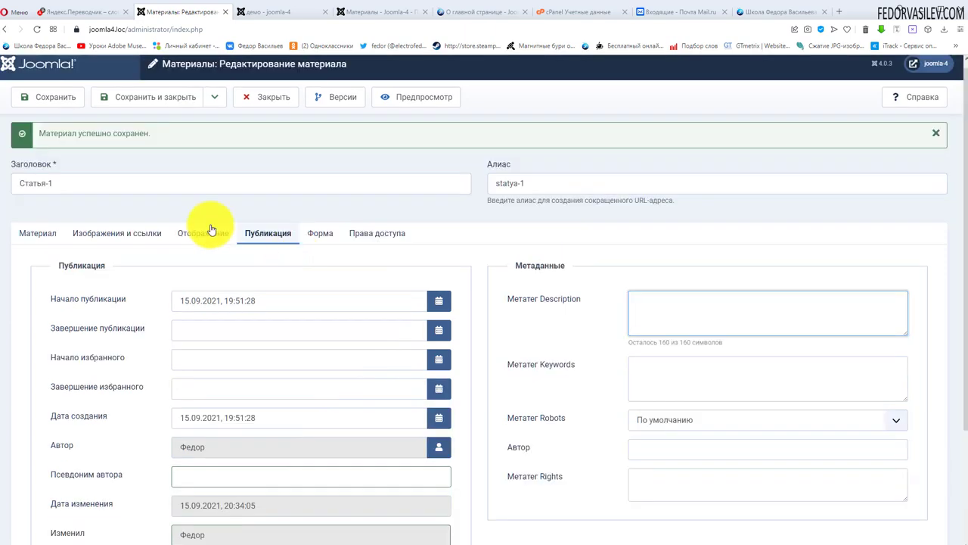
- Highlight the article's body text as the source for a description, and return to the publication settings
click(42, 237)
scroll(83, 257, down, 1)
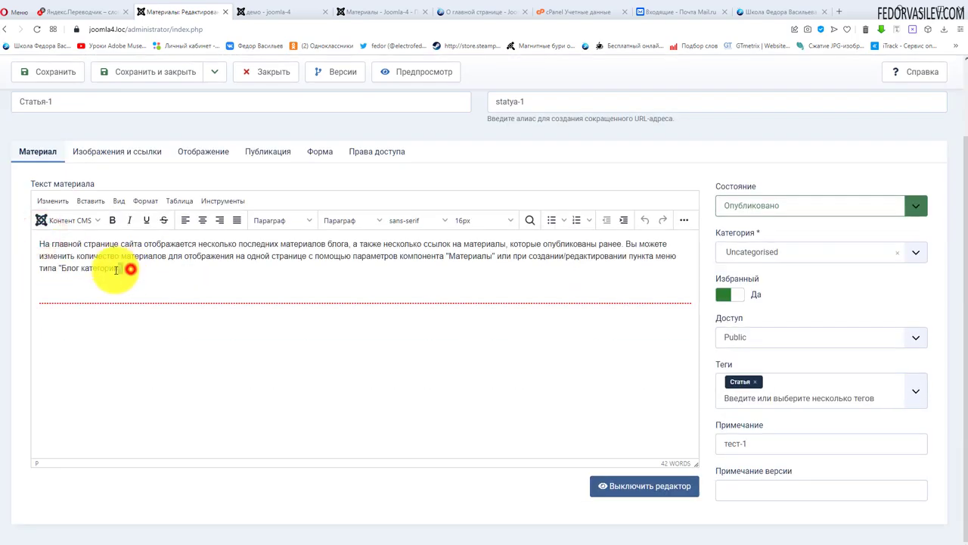
drag(125, 269, 44, 248)
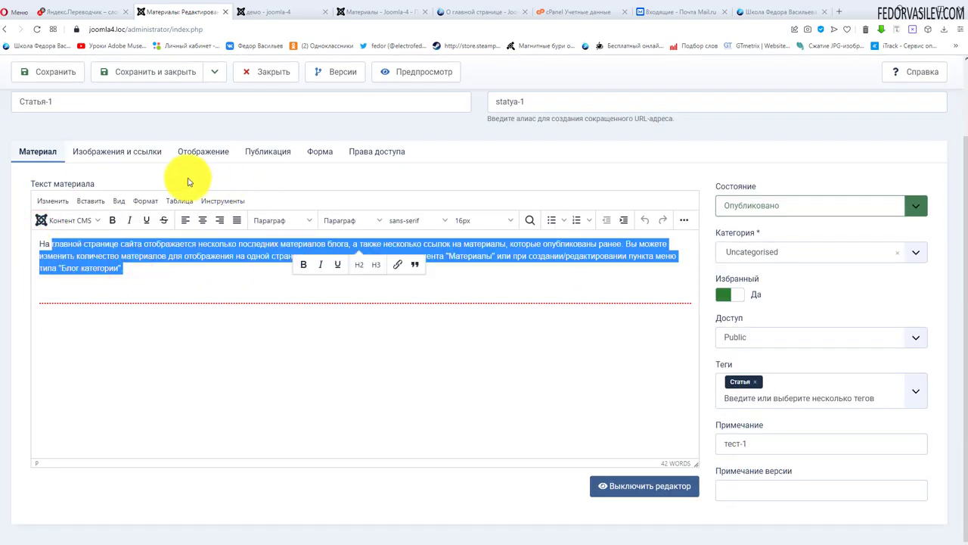
click(118, 152)
click(269, 152)
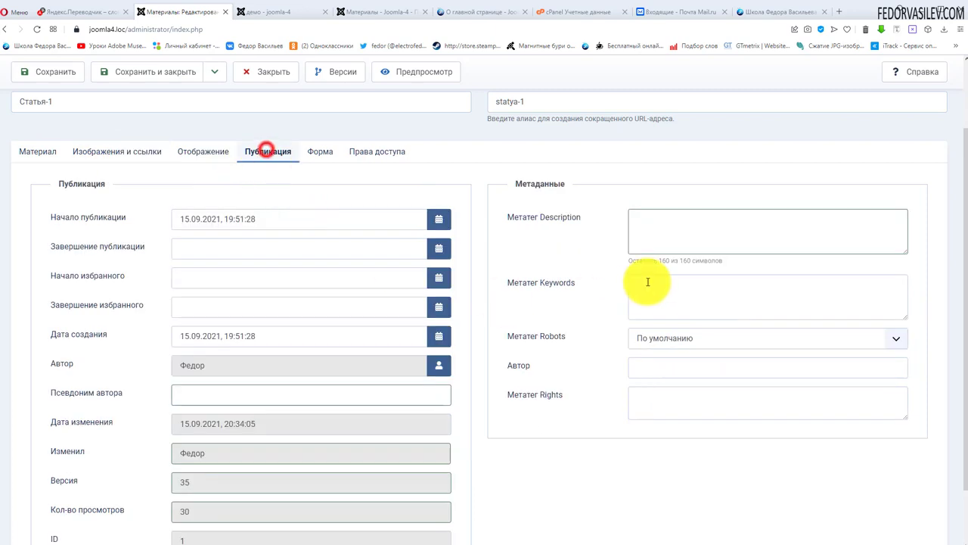
- Examine the Метатег Description and Метатег Keywords fields in the article's metadata
click(650, 230)
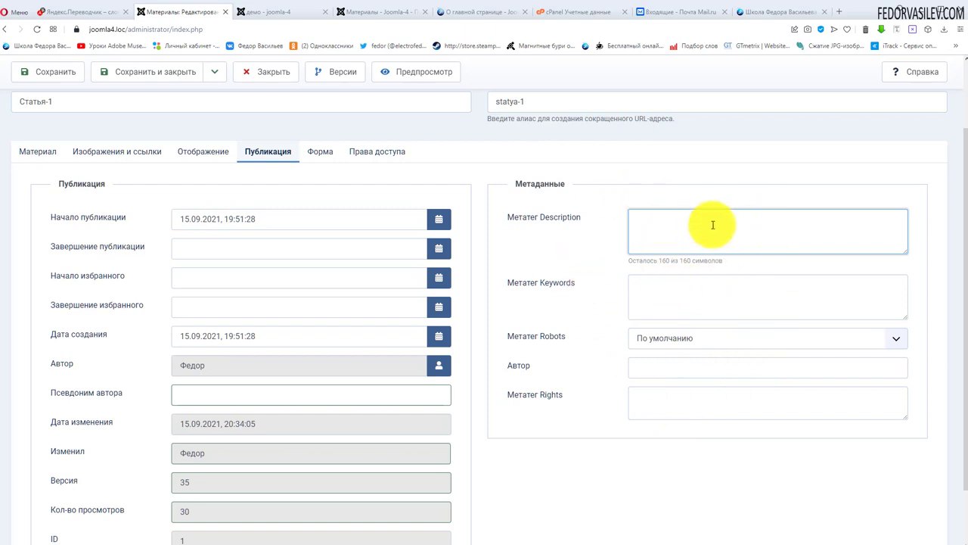
click(681, 231)
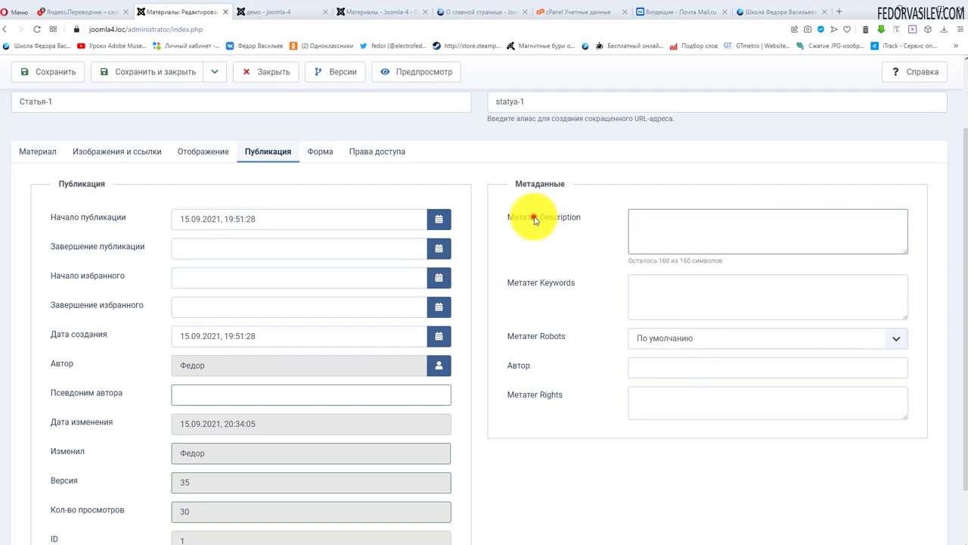
drag(534, 217, 583, 217)
click(749, 227)
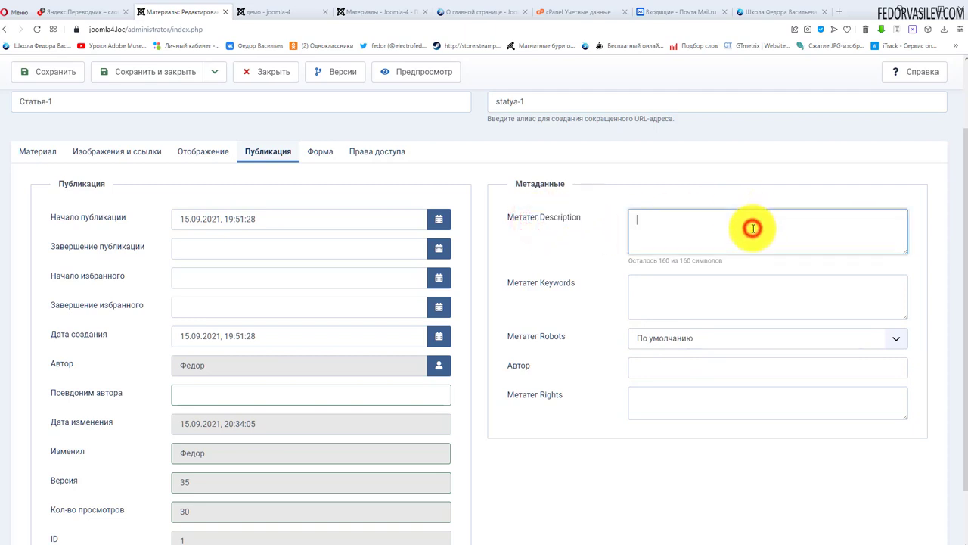
drag(526, 280, 572, 283)
click(680, 293)
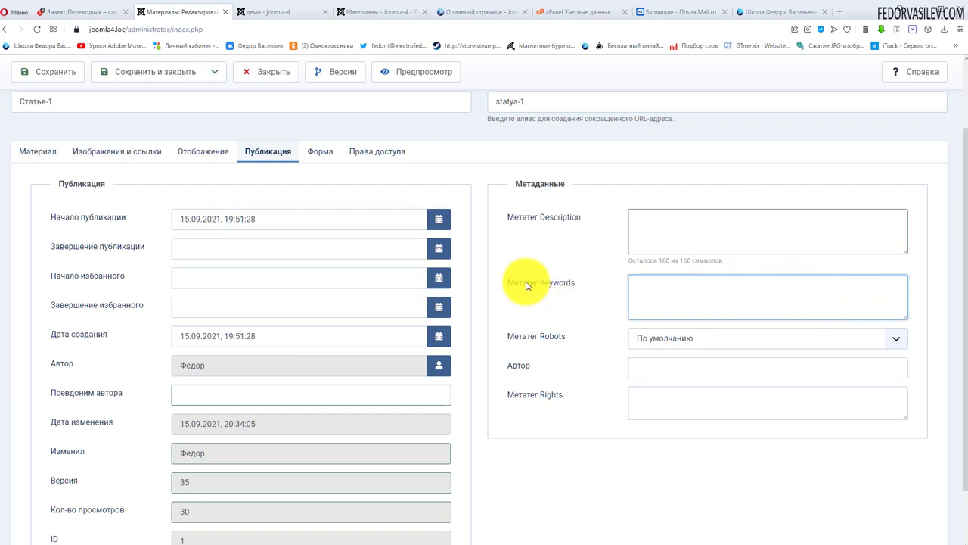
drag(515, 282, 576, 283)
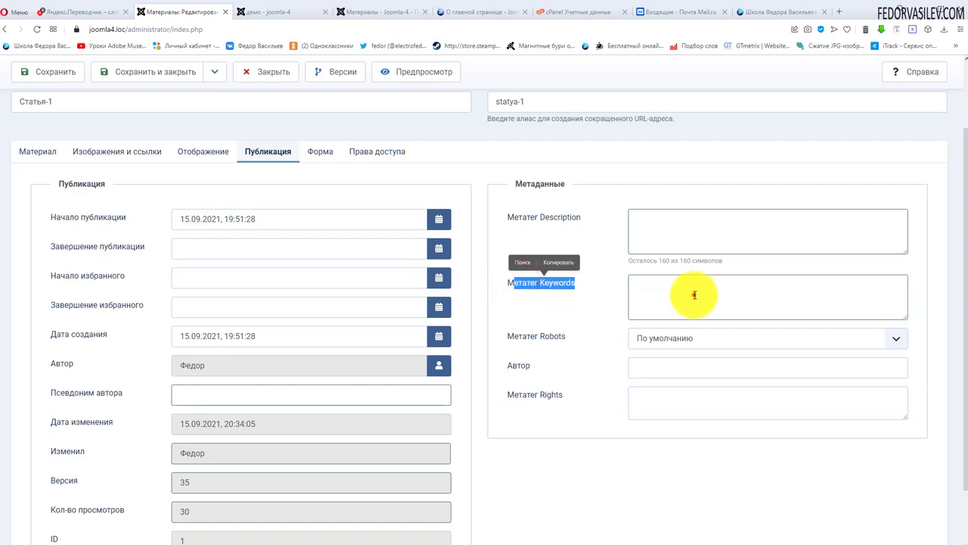
click(693, 295)
scroll(594, 324, up, 1)
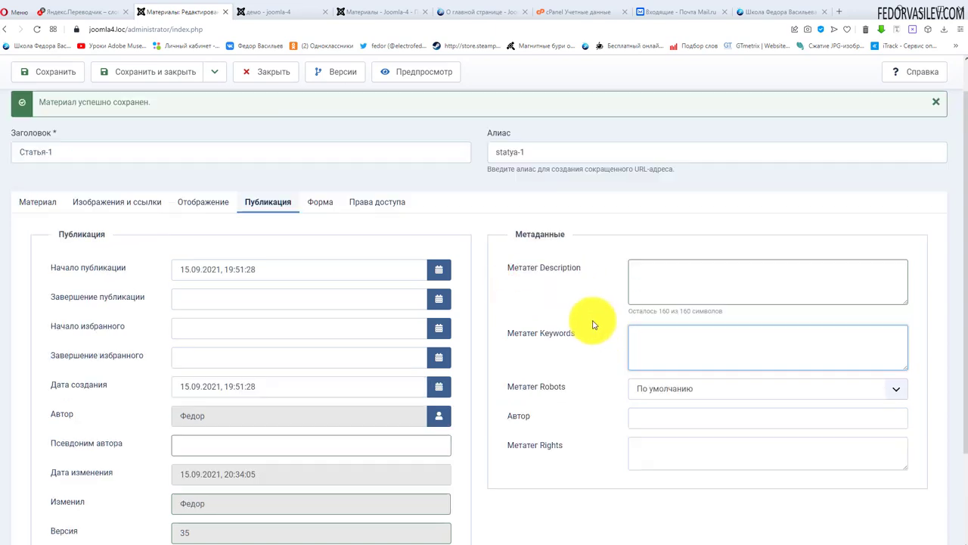
scroll(594, 323, up, 1)
scroll(514, 227, down, 2)
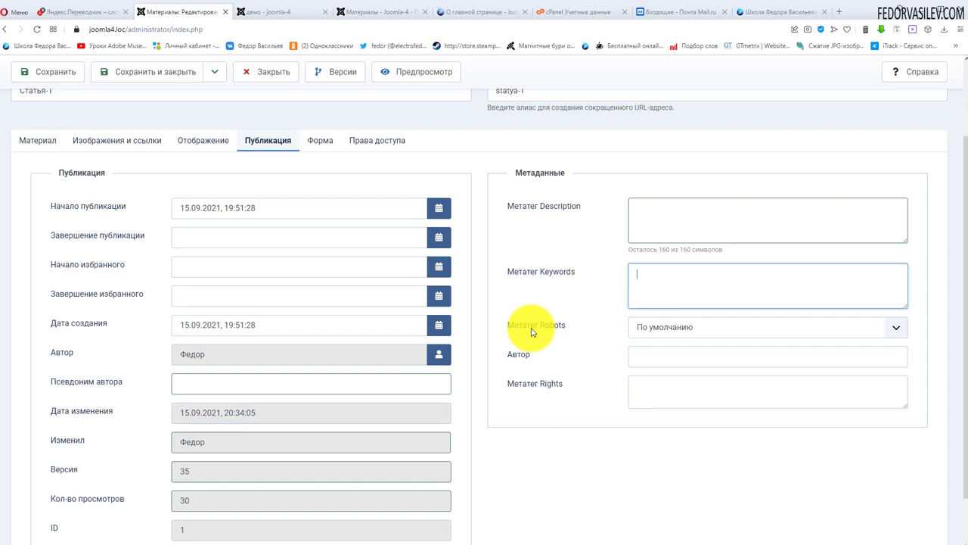
- Set Метатег Robots to noindex, nofollow and review the other indexing options
click(710, 338)
click(681, 382)
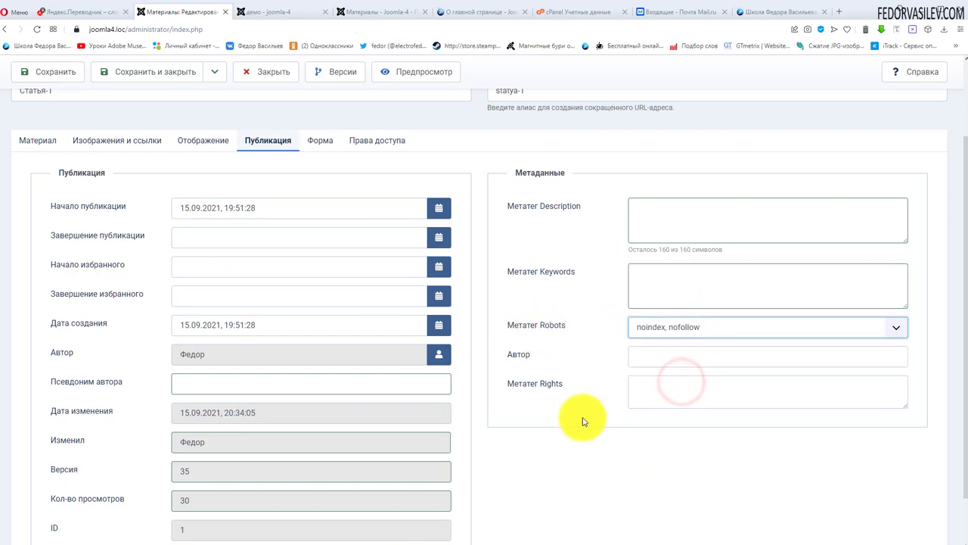
key(j)
key(a)
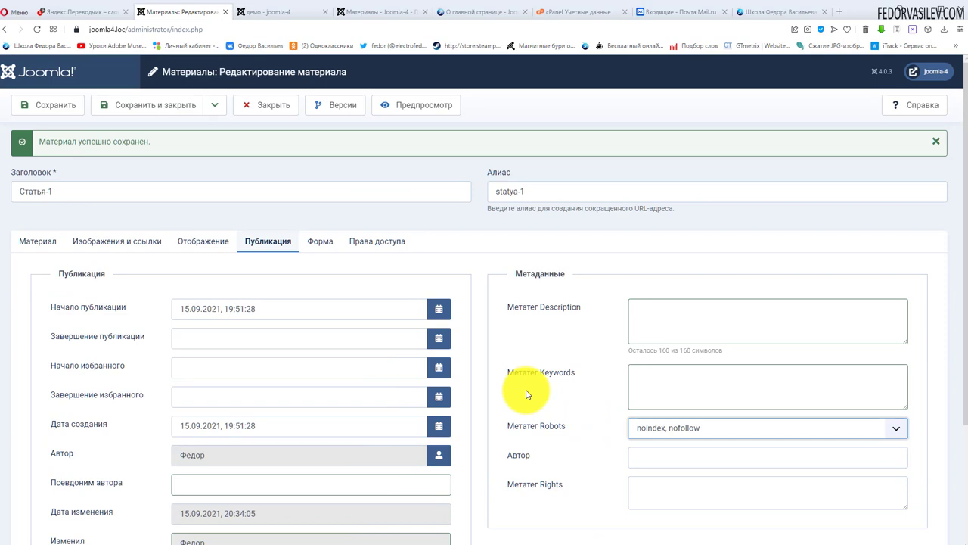
scroll(520, 394, down, 2)
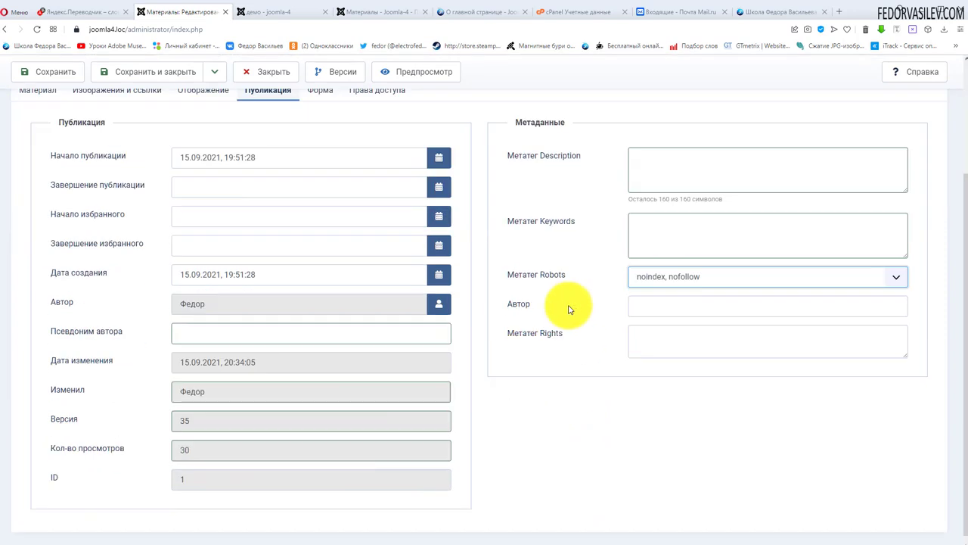
click(658, 277)
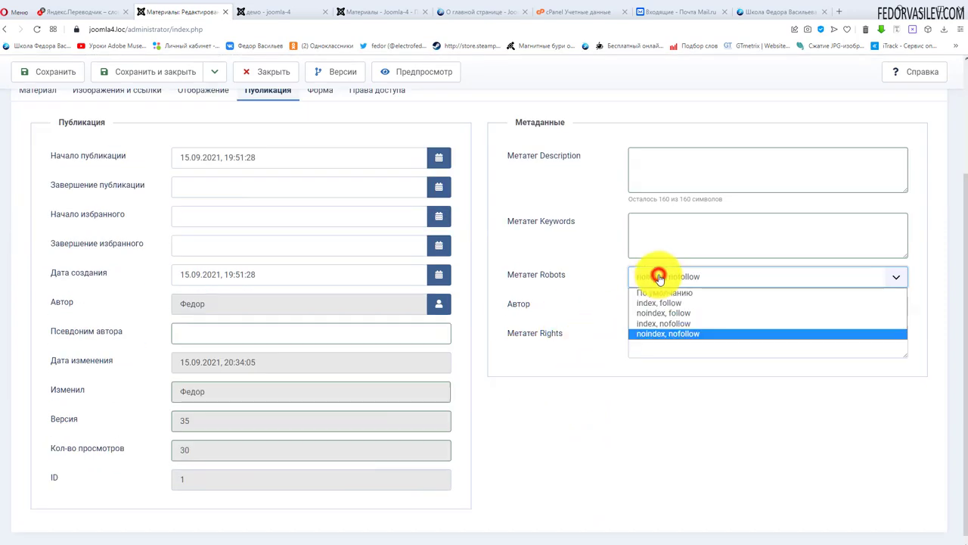
click(649, 334)
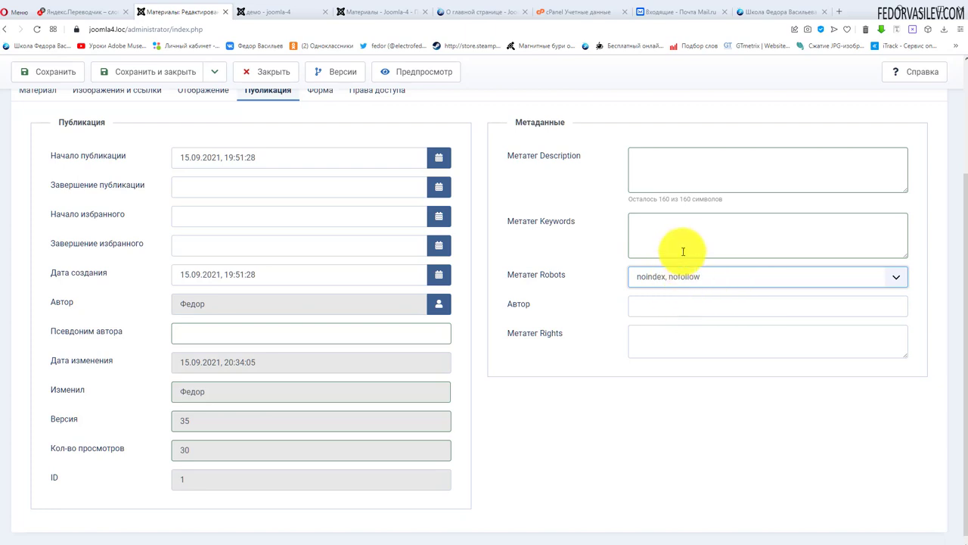
click(645, 279)
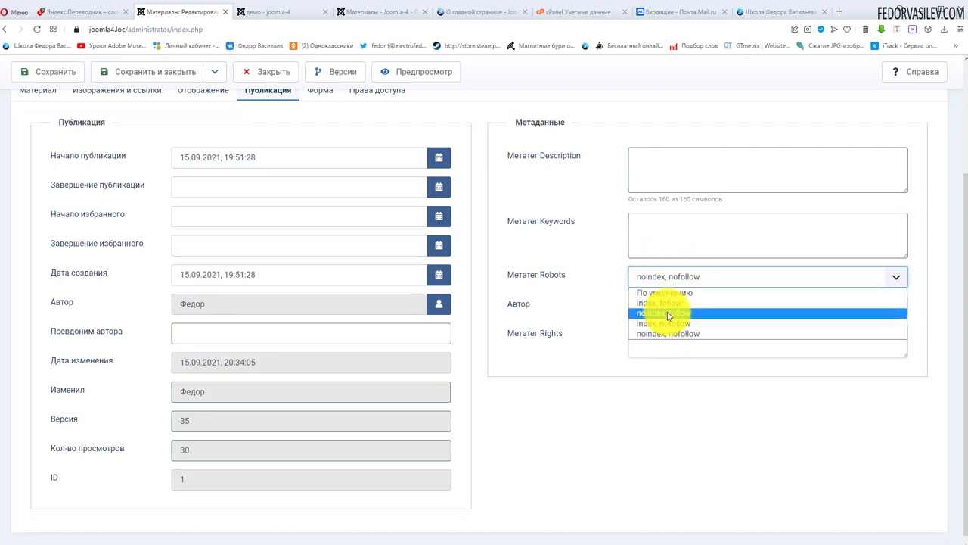
drag(509, 275, 569, 277)
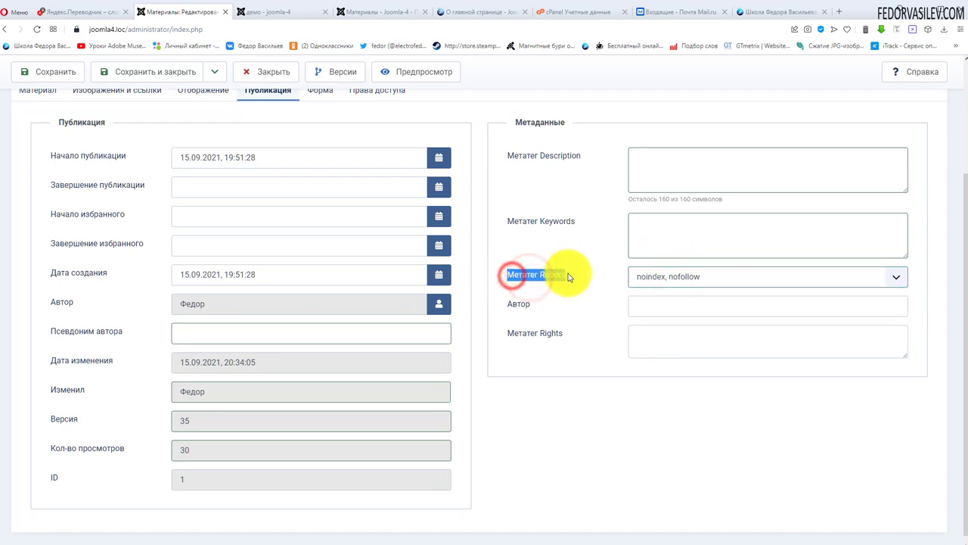
click(560, 291)
- Set Метатег Robots to По умолчанию in the article's metadata
click(642, 275)
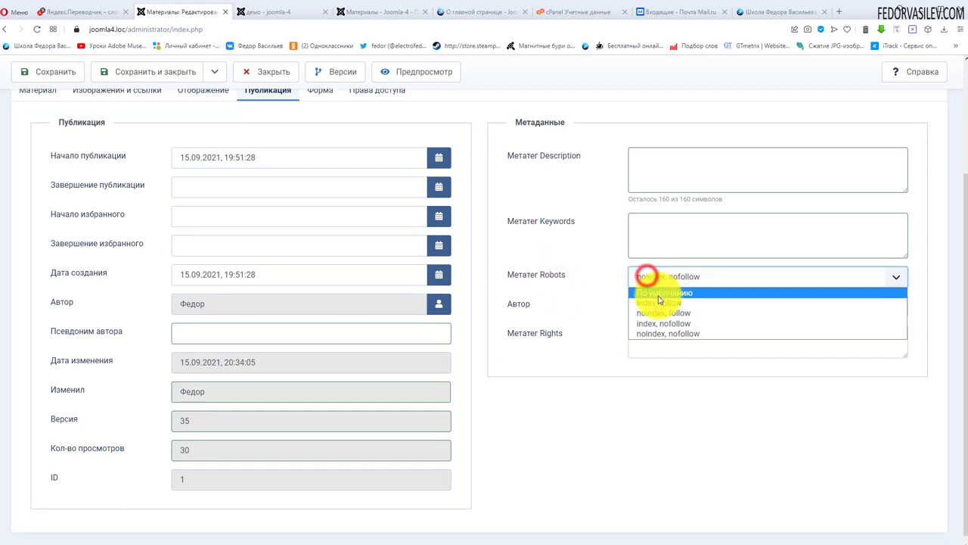
click(657, 294)
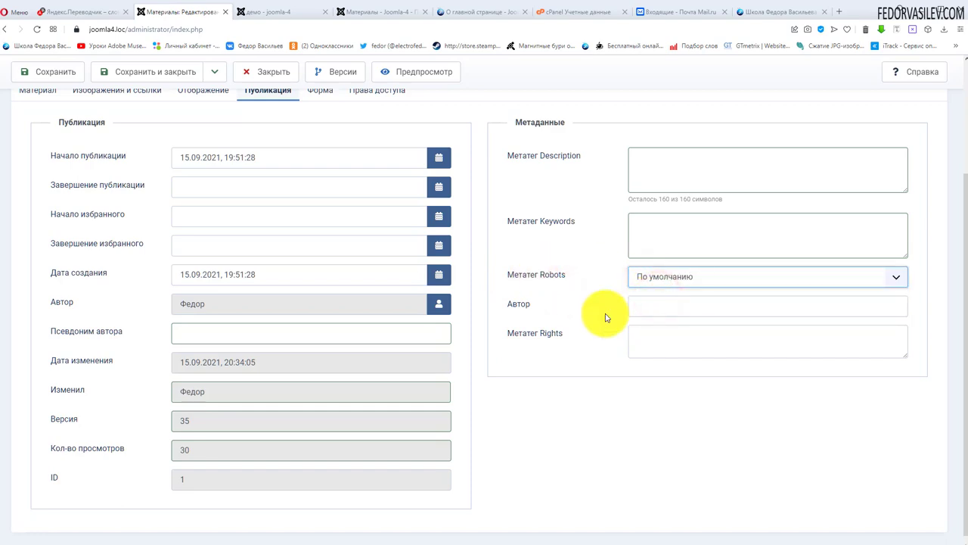
key(ctrl+s)
scroll(605, 347, down, 1)
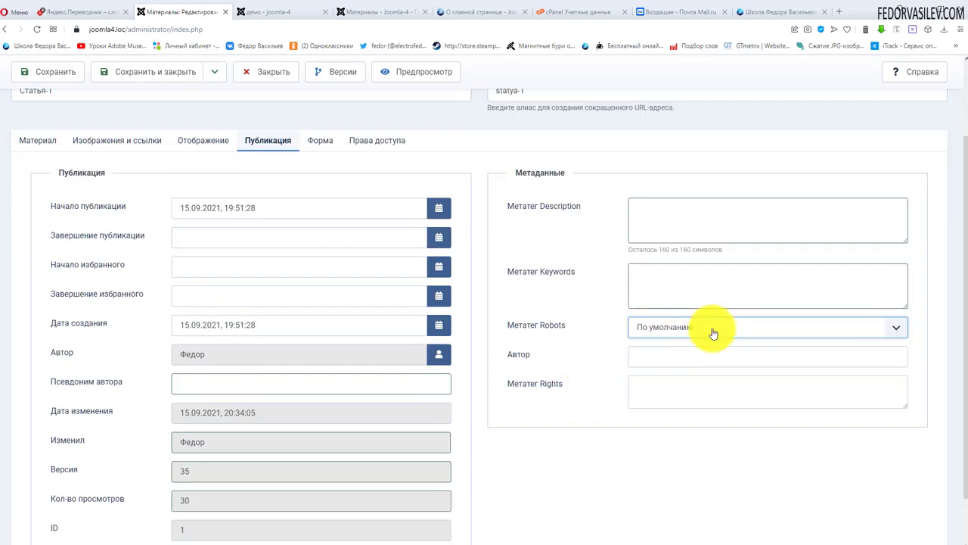
- Fill in the Автор field of the article's metadata with the author's full name from the saved suggestion
click(642, 357)
click(651, 382)
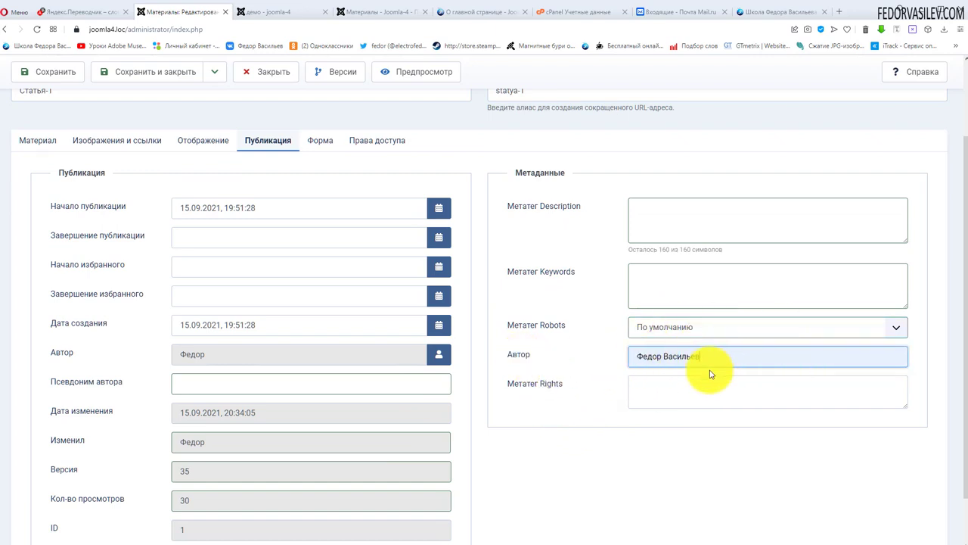
triple_click(726, 352)
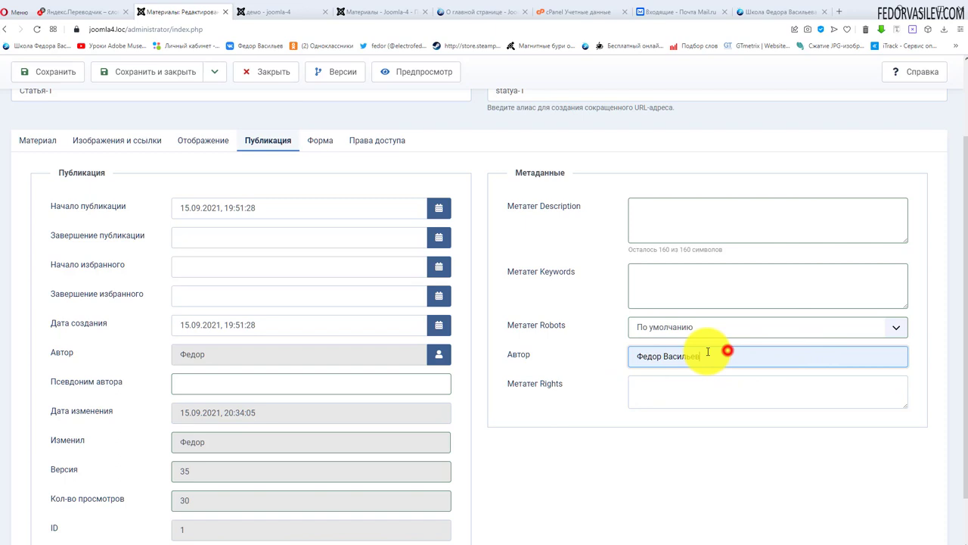
click(577, 334)
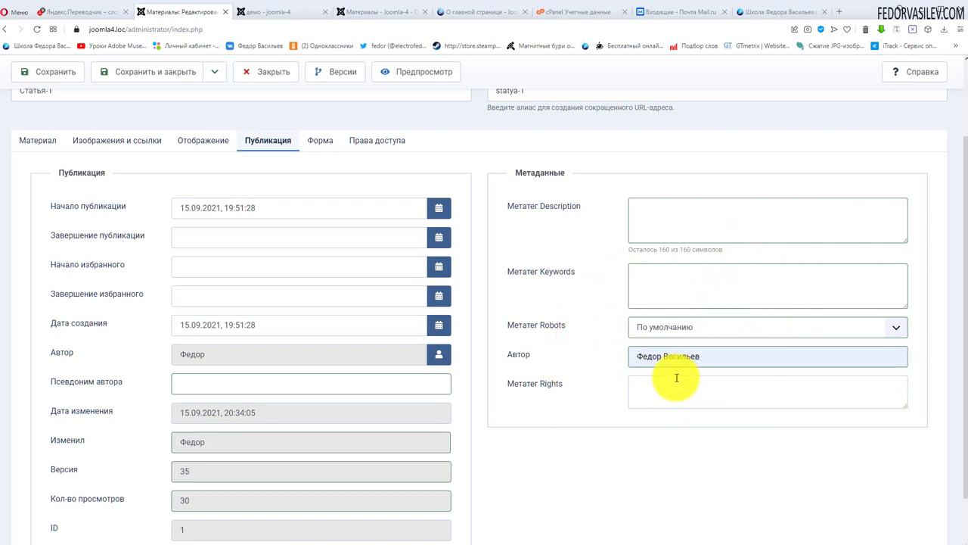
triple_click(705, 352)
click(580, 357)
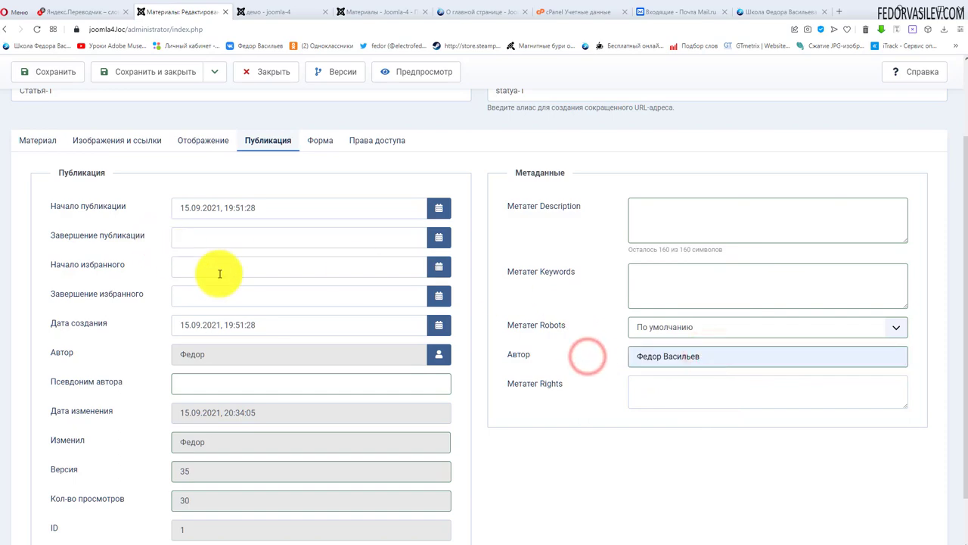
key(j)
key(a)
scroll(341, 260, down, 2)
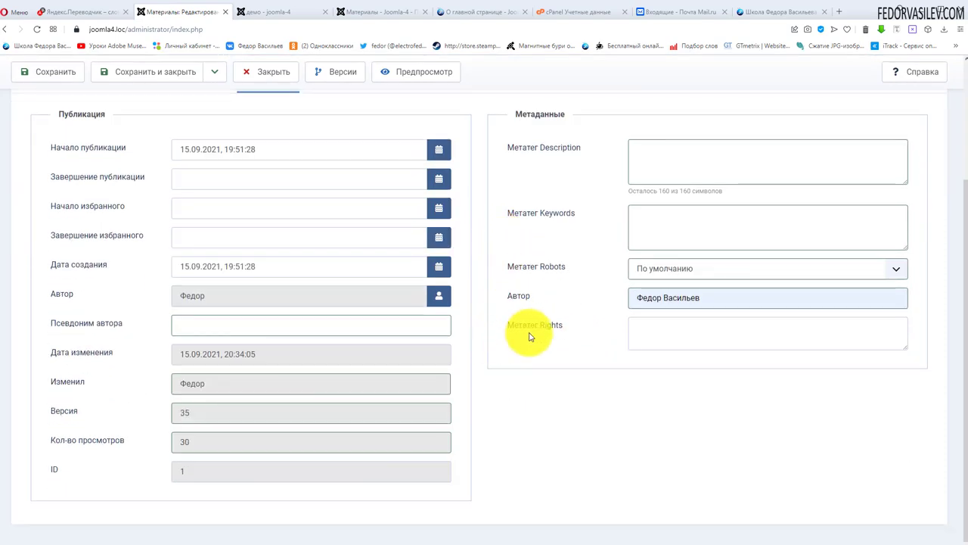
- Examine the empty Метатег Rights field in the article's metadata
click(700, 326)
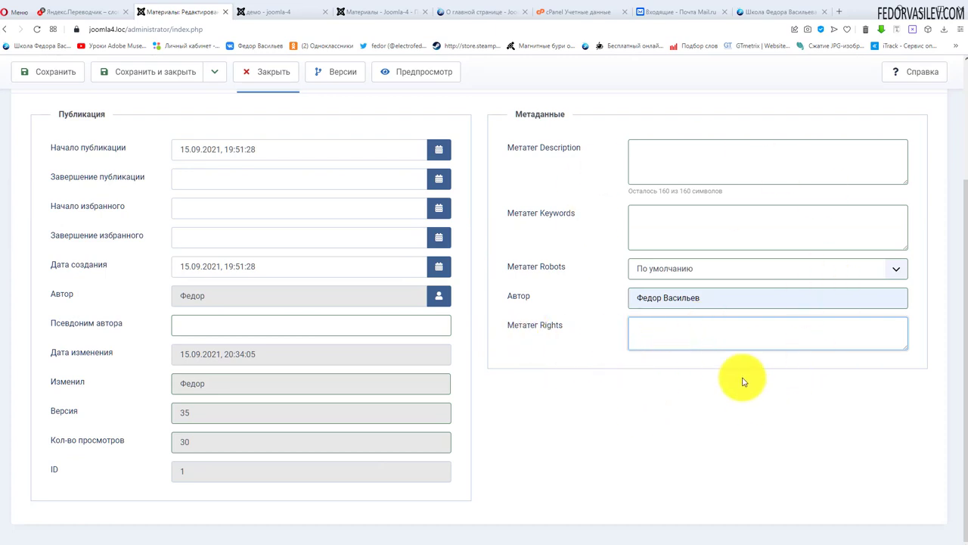
scroll(570, 367, up, 2)
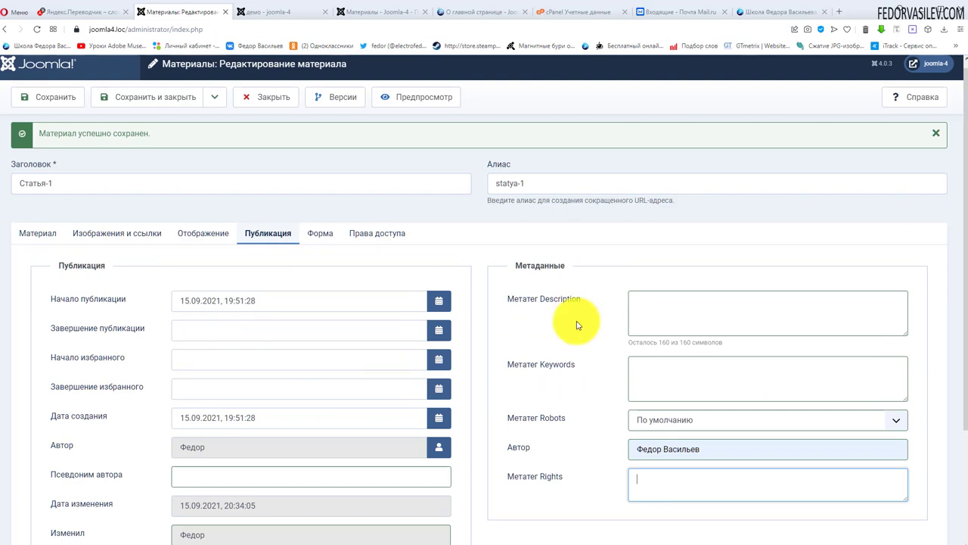
scroll(577, 325, down, 1)
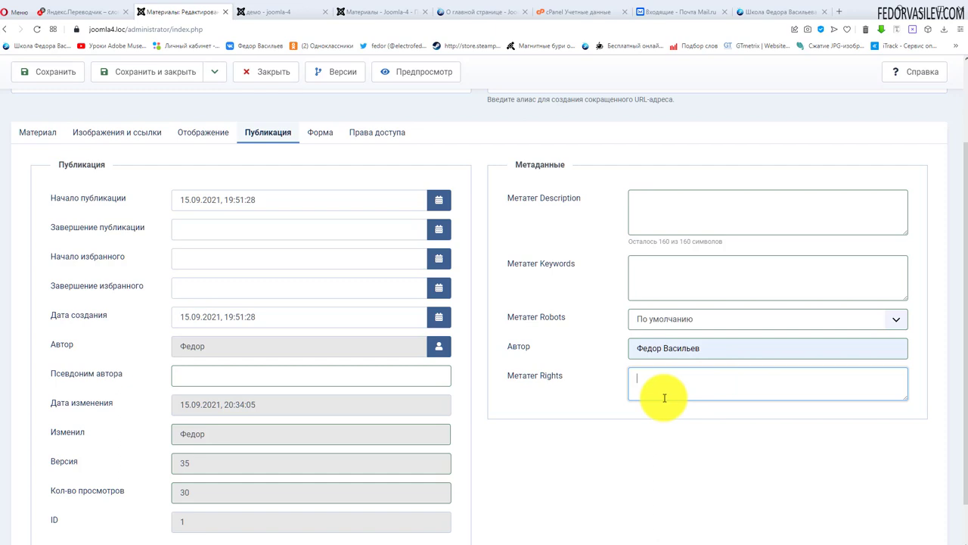
click(721, 380)
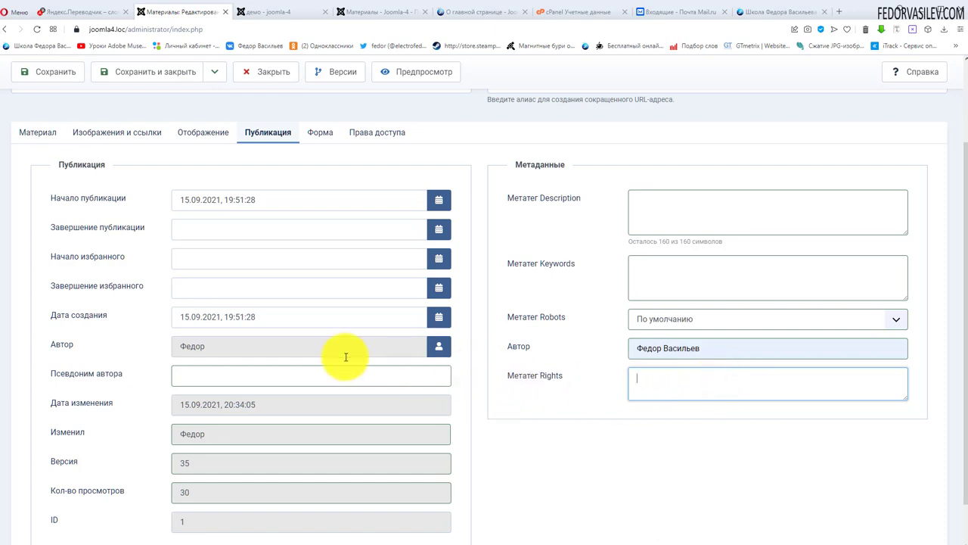
click(55, 71)
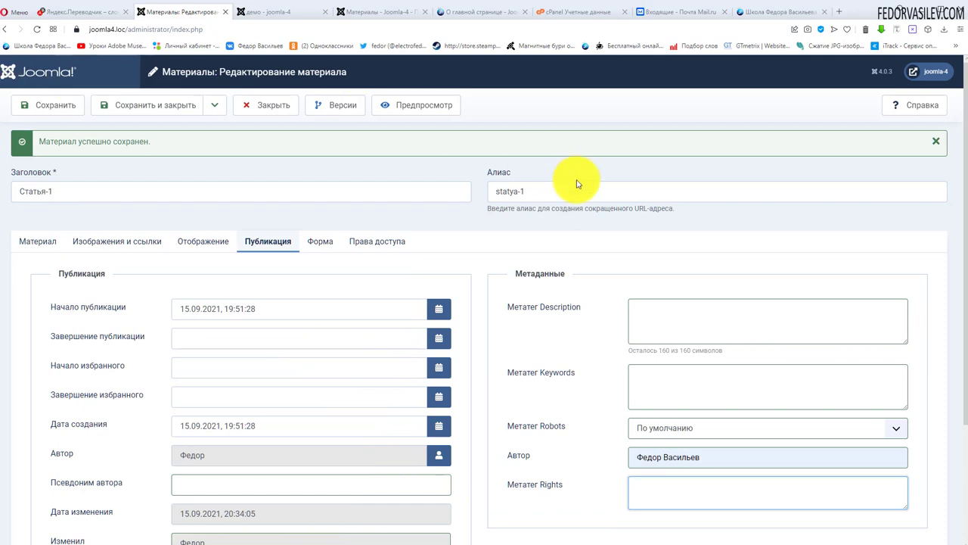
scroll(578, 182, down, 2)
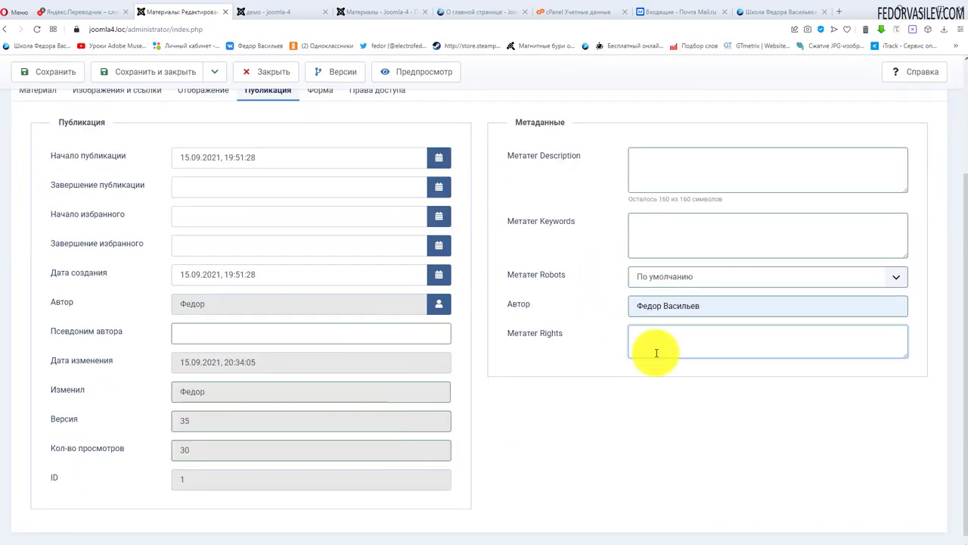
click(521, 335)
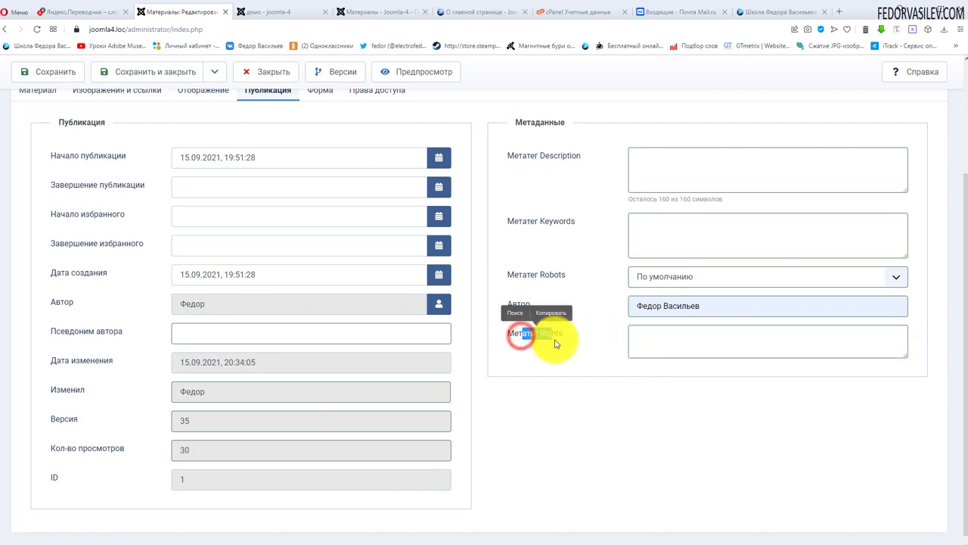
click(583, 339)
click(687, 346)
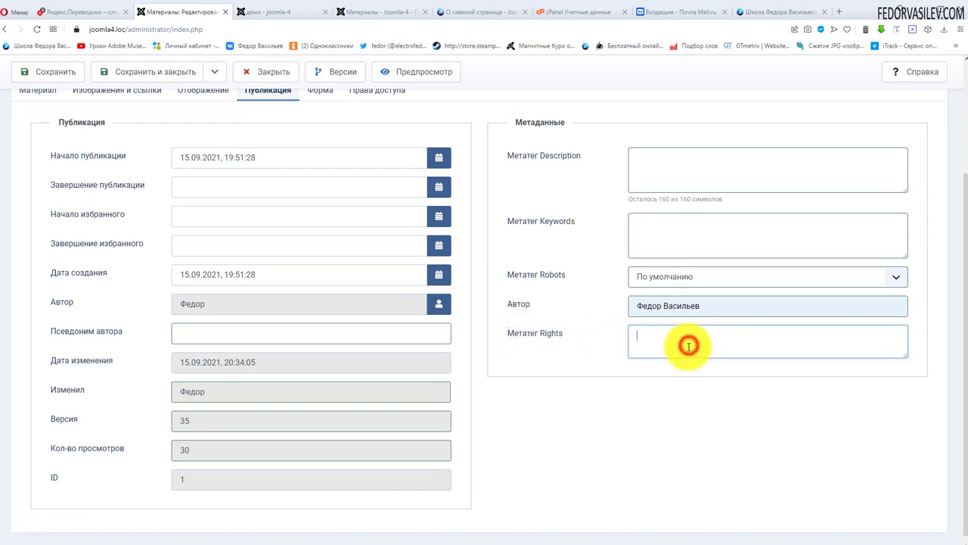
click(580, 363)
click(698, 346)
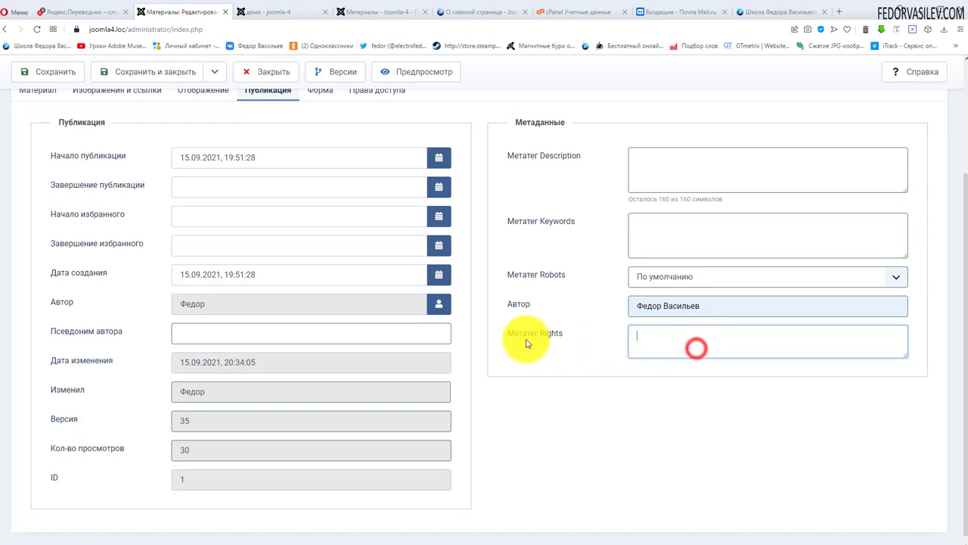
drag(522, 335, 563, 344)
click(558, 357)
click(687, 340)
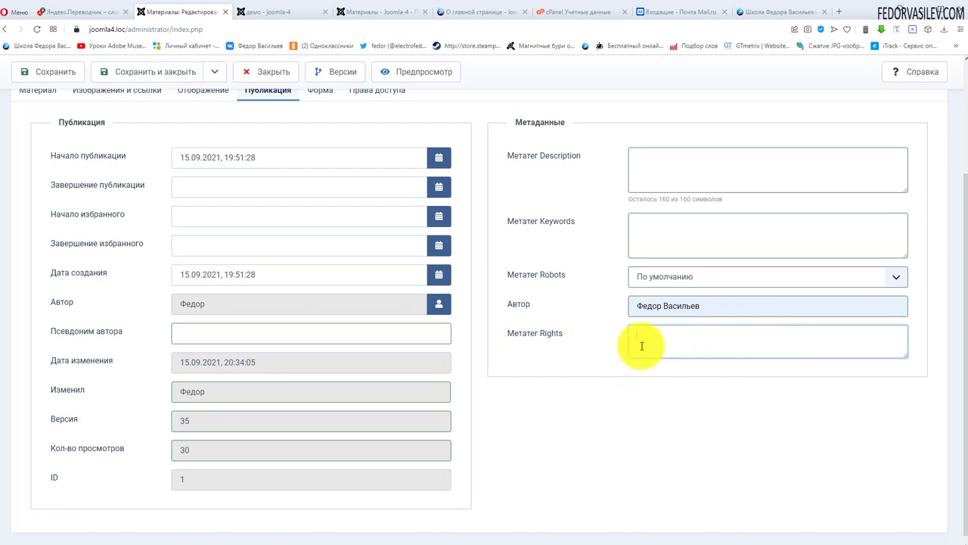
- Set Изображения и ссылки (панель управления) to Нет in the article's Форма settings and save the article
scroll(584, 336, up, 2)
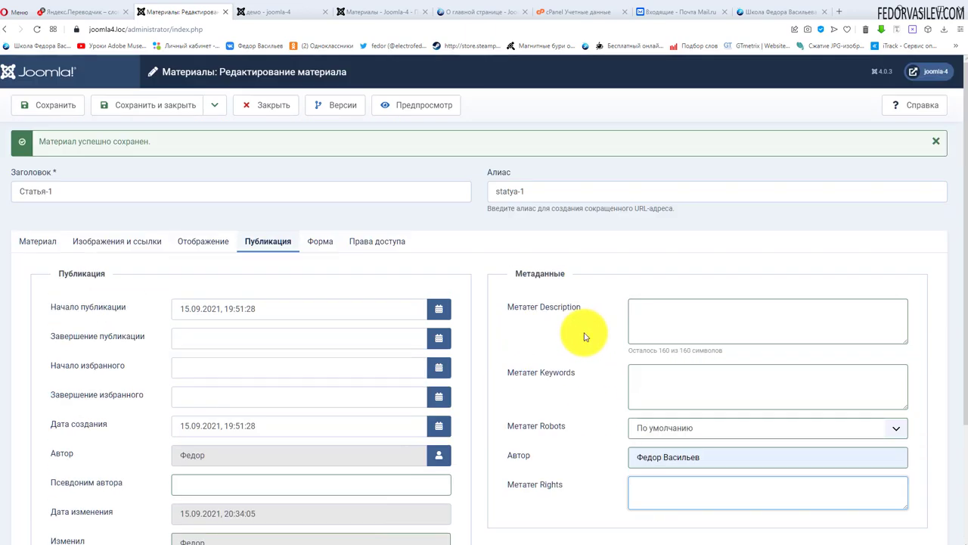
click(322, 241)
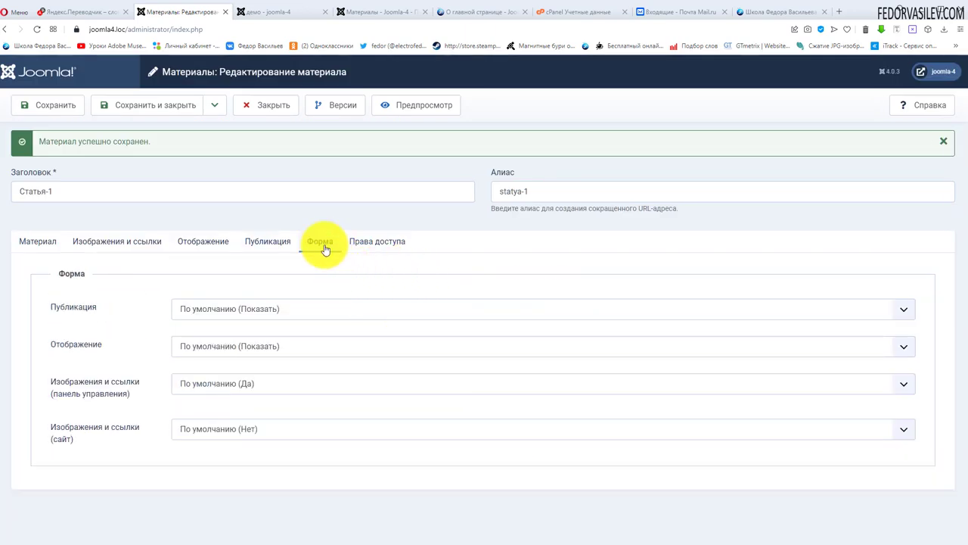
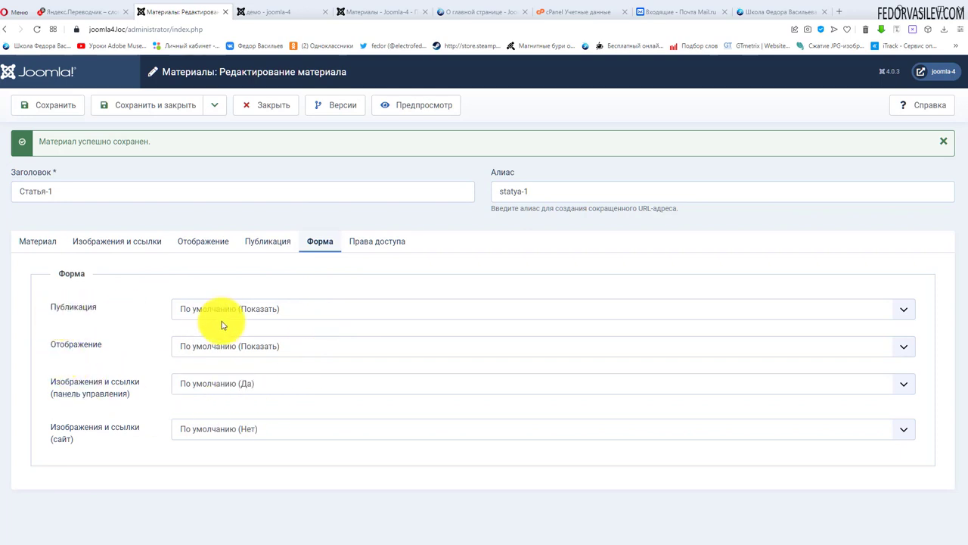
click(203, 384)
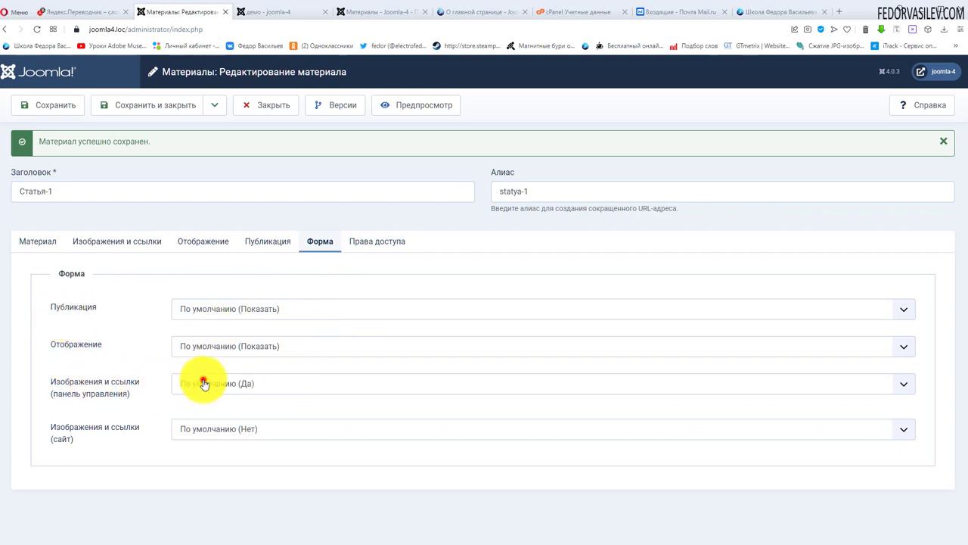
click(192, 414)
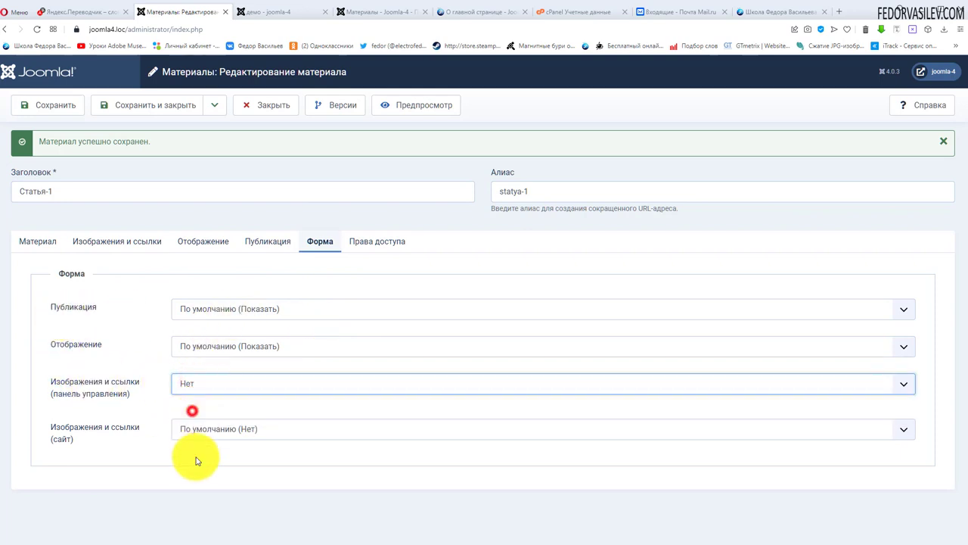
click(65, 106)
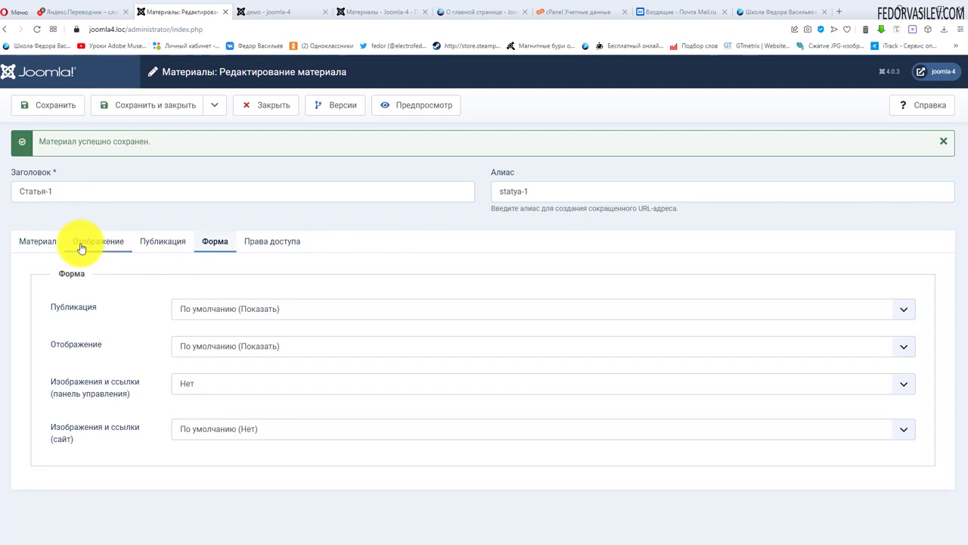
- Check the sections available in the article editor by viewing Материал and Отображение
click(42, 242)
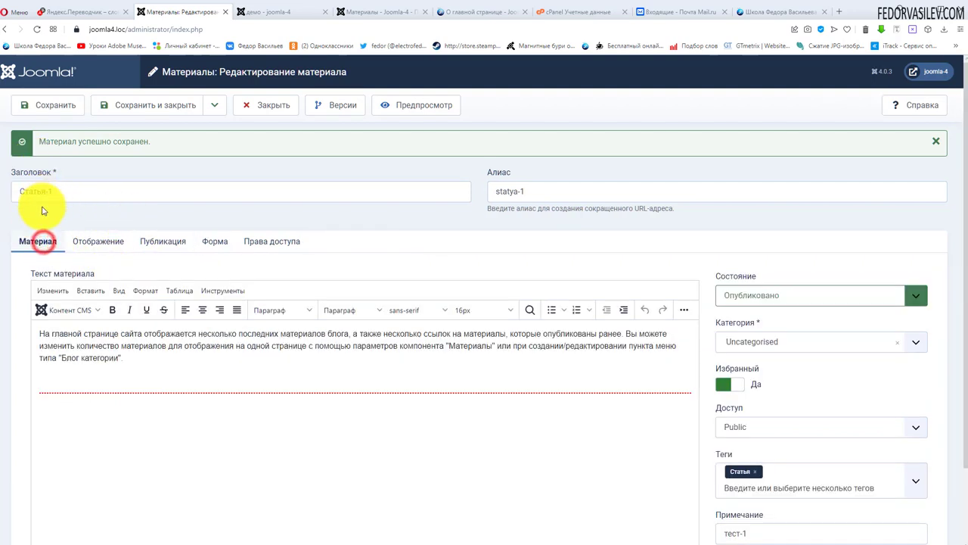
click(85, 242)
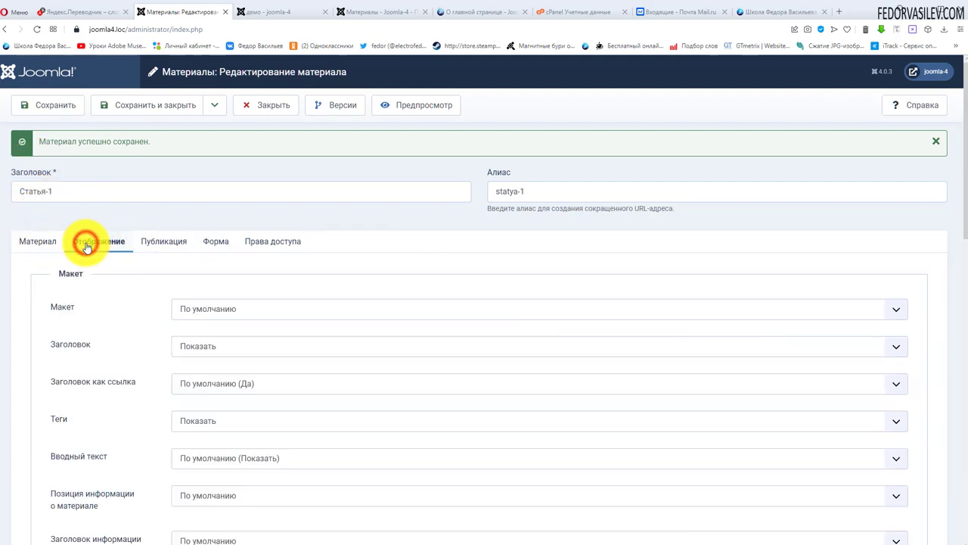
click(40, 242)
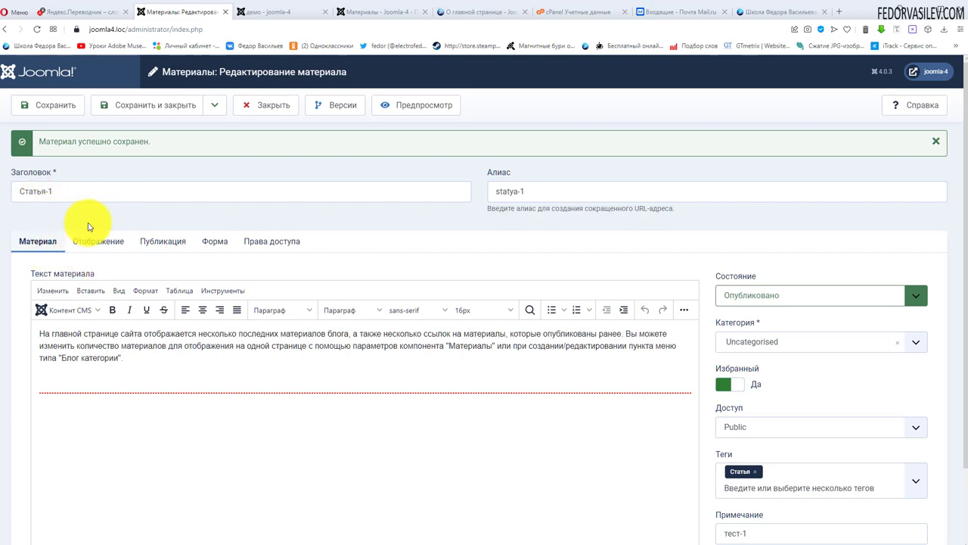
click(81, 248)
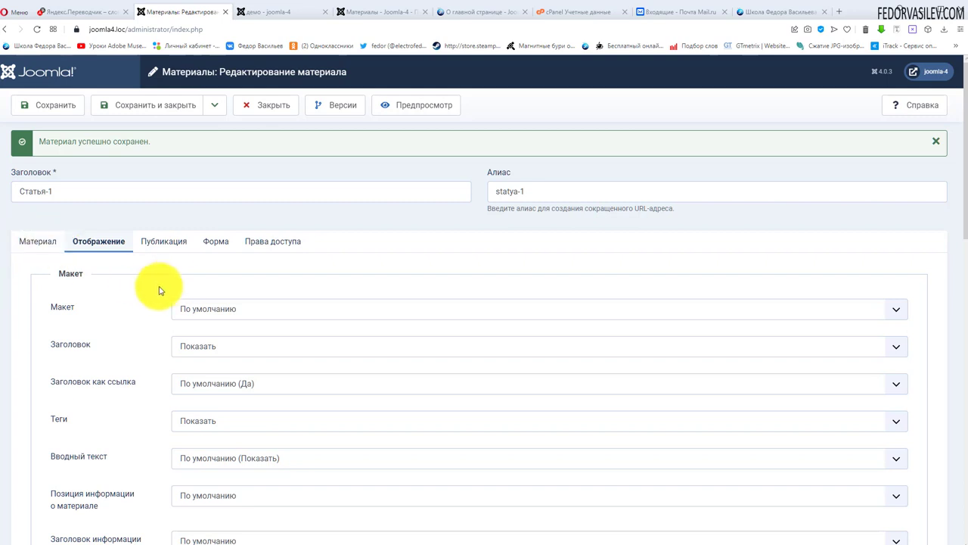
- Set Публикация to Скрыть in the article's Форма settings and save the article
click(205, 241)
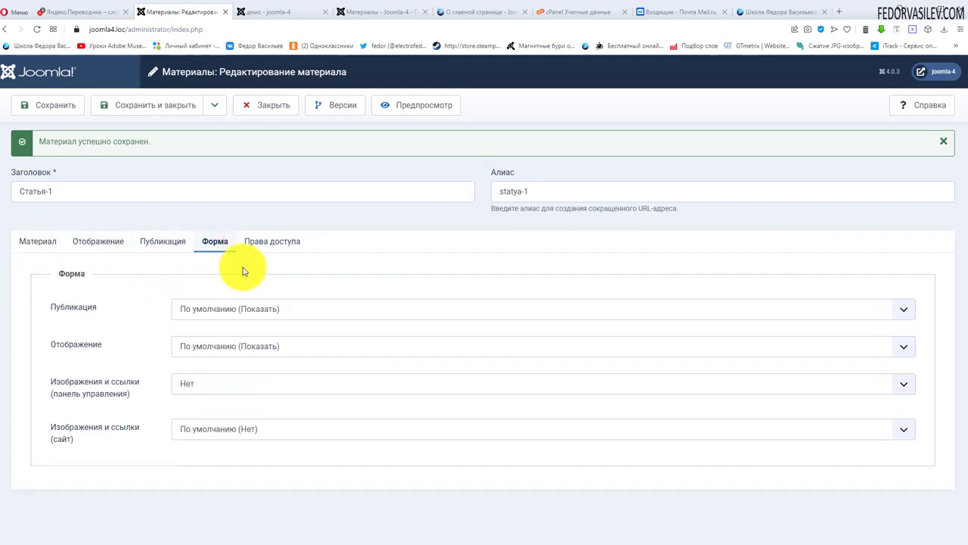
click(181, 311)
click(210, 335)
click(28, 99)
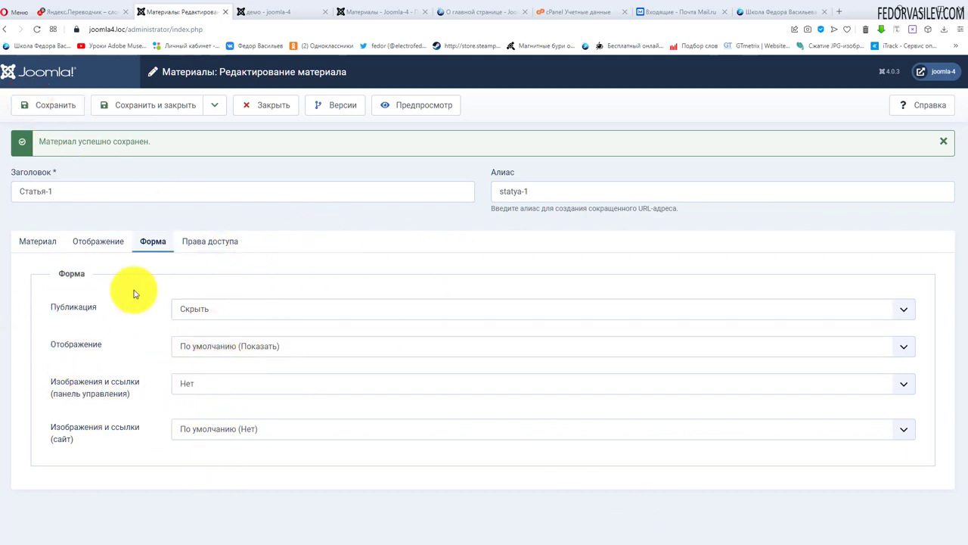
- Set Публикация to По умолчанию (Показать) and Изображения и ссылки (панель управления) to По умолчанию (Да), and save the article
click(188, 306)
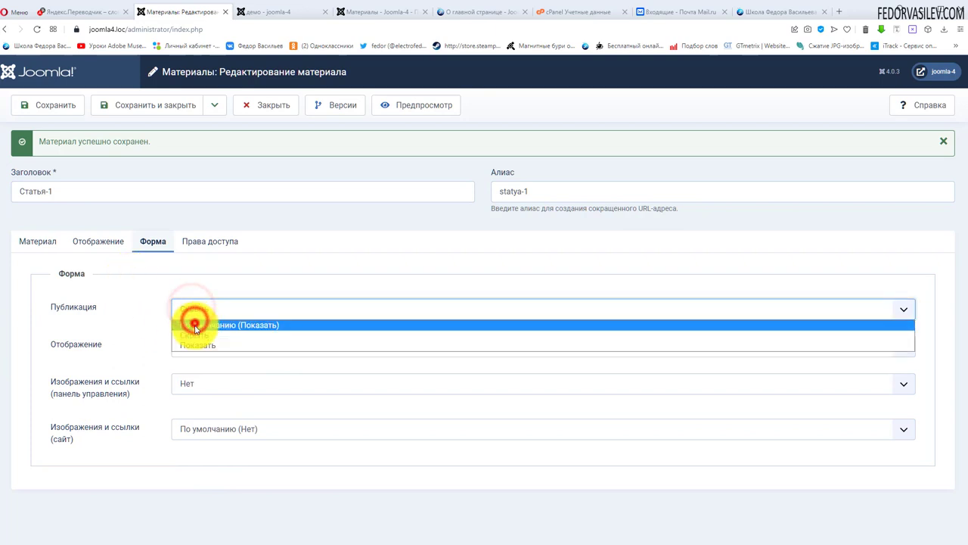
click(194, 326)
click(195, 383)
click(194, 399)
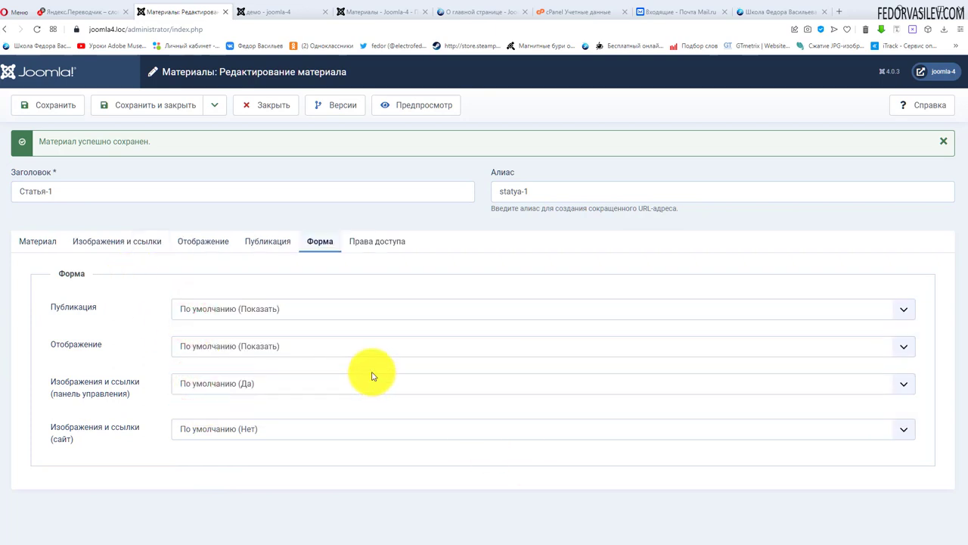
- Review the article's Права доступа for the user groups, including the delete, edit and change-state actions, and revisit the Форма settings
click(373, 242)
scroll(390, 300, down, 1)
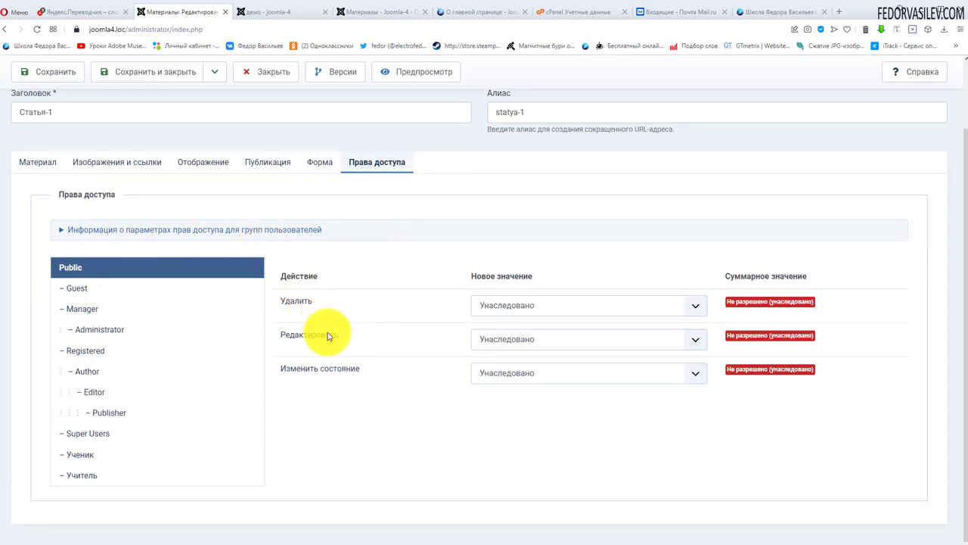
scroll(355, 378, up, 1)
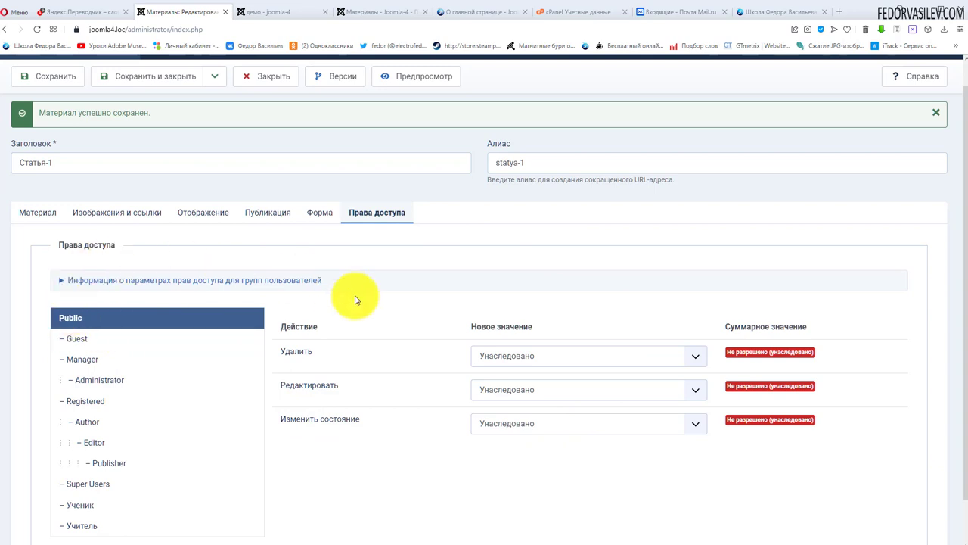
scroll(357, 296, down, 1)
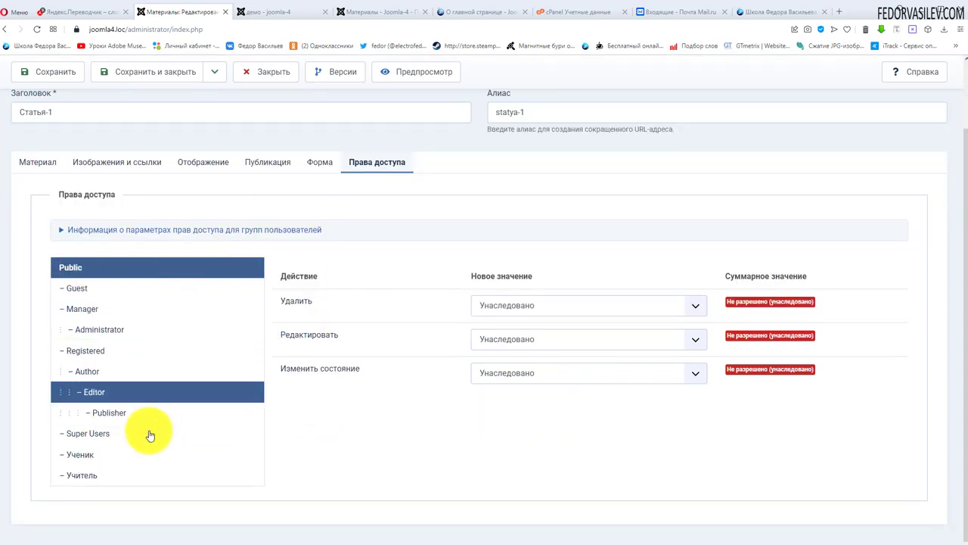
scroll(469, 412, up, 2)
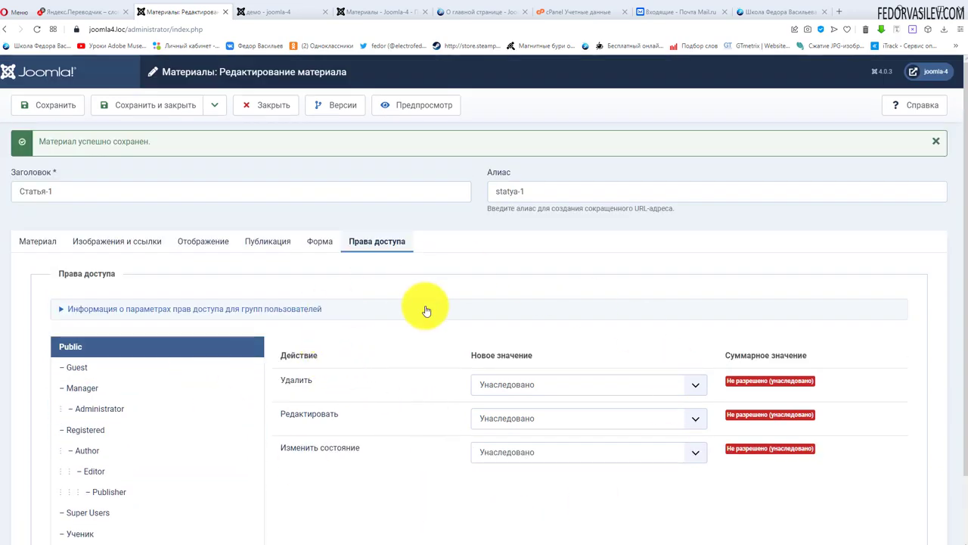
click(320, 242)
click(391, 250)
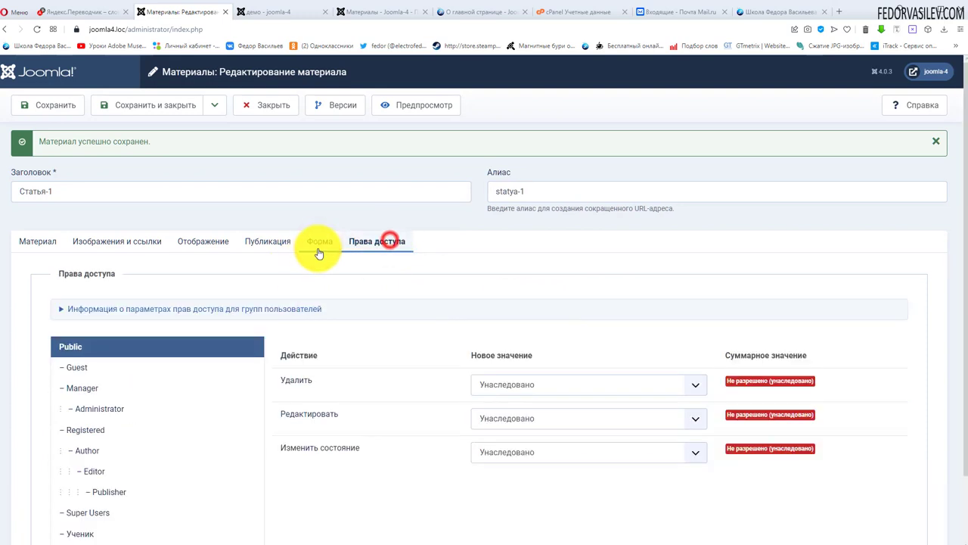
click(320, 246)
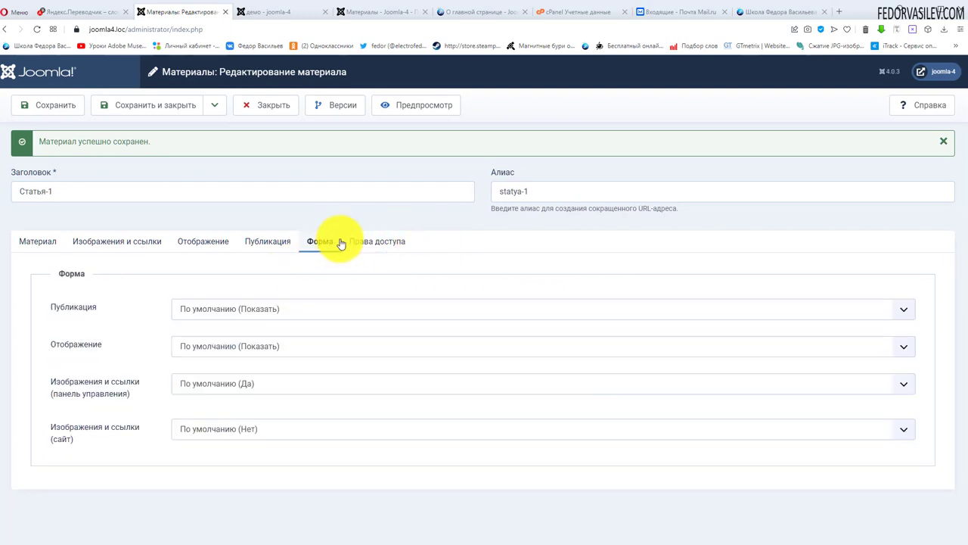
- Review the article's body text and its state, category, access and tag settings in Материал
click(47, 250)
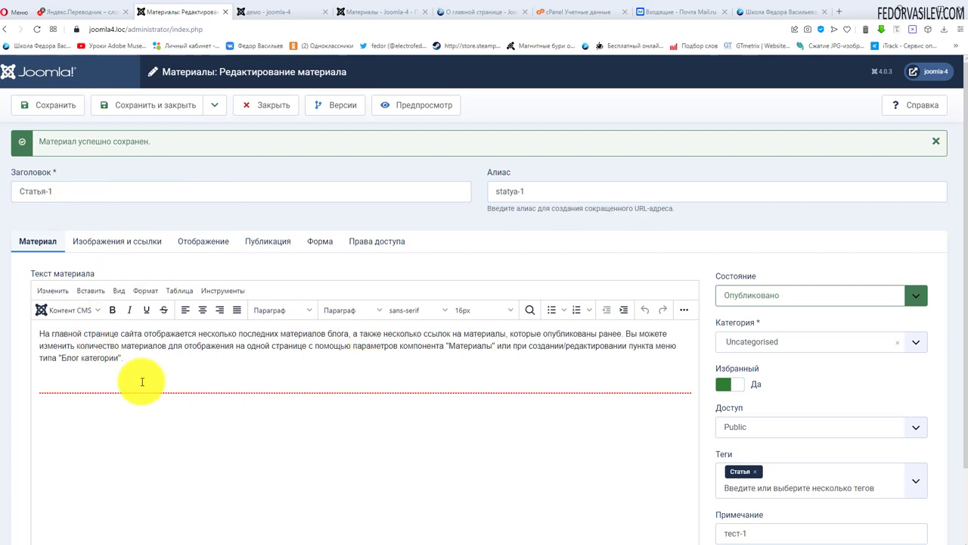
drag(144, 357, 33, 339)
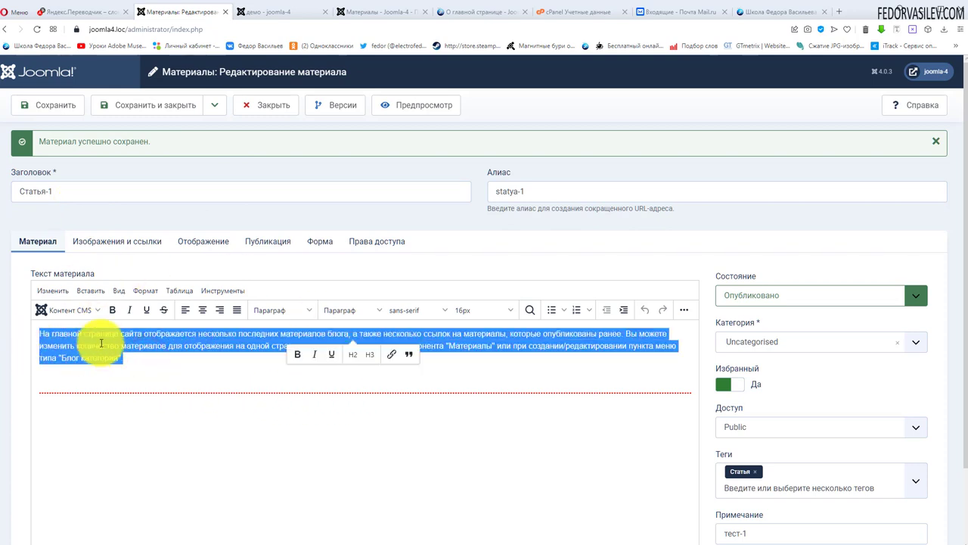
click(101, 344)
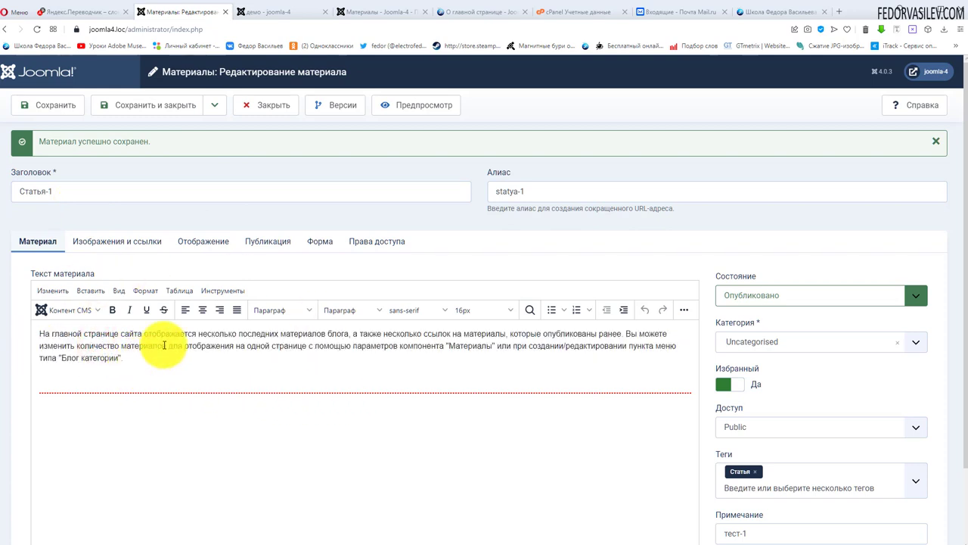
scroll(264, 333, down, 2)
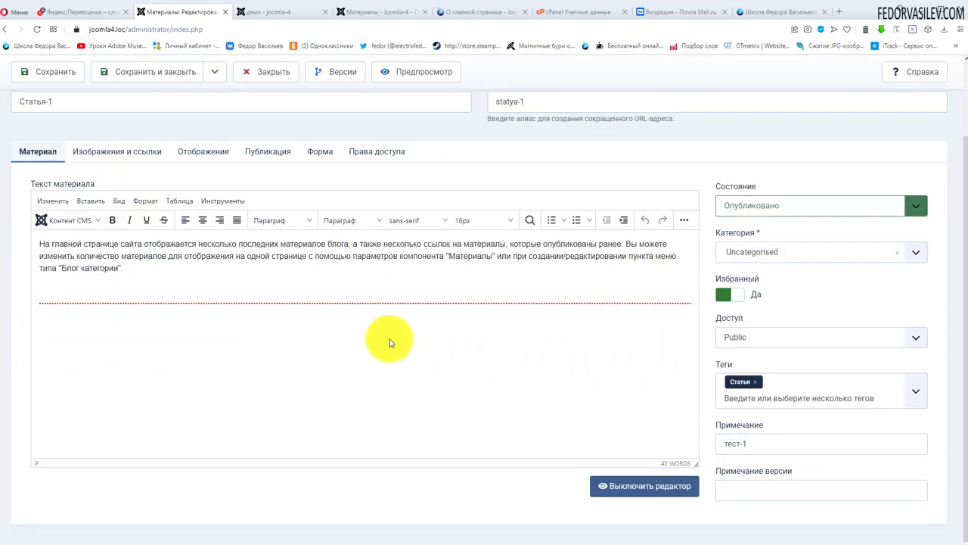
- Save the article Статья-1 as a copy
key(ctrl+s)
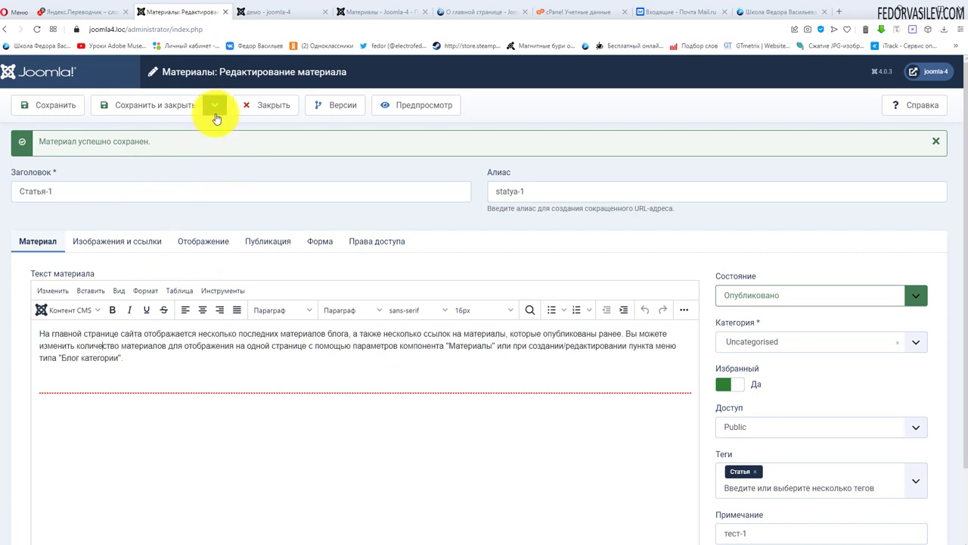
click(216, 109)
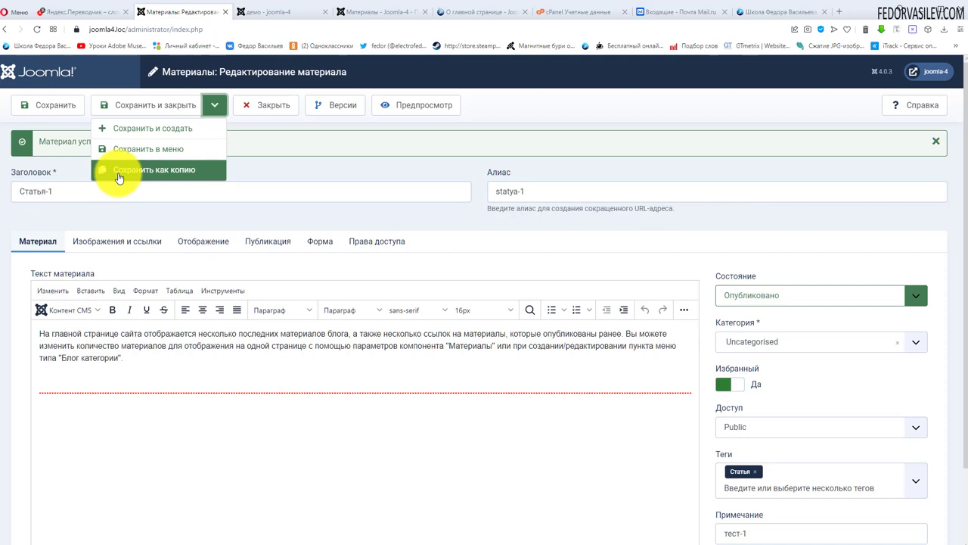
click(178, 169)
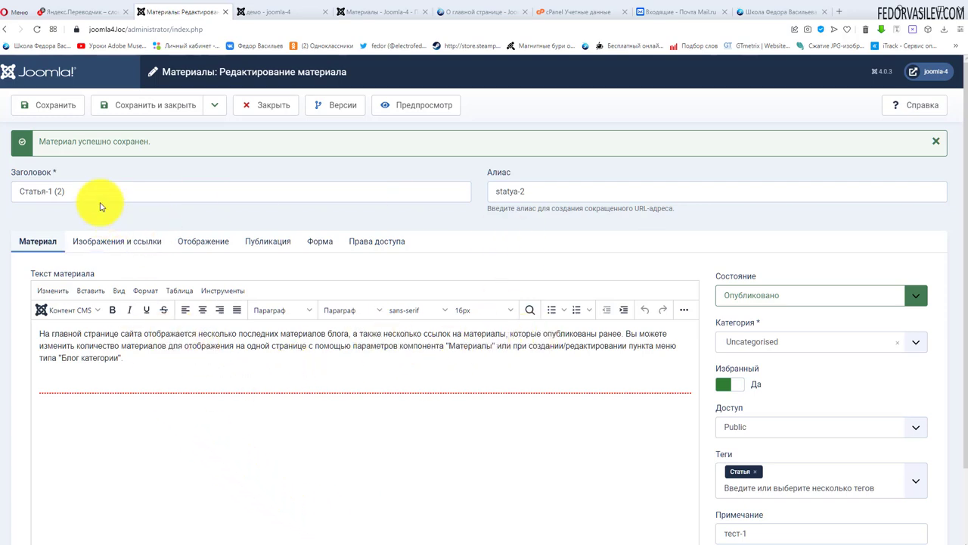
- Inspect the copied article's title, alias and note as well as its images and links
click(68, 192)
drag(68, 192, 10, 196)
text(Стать)
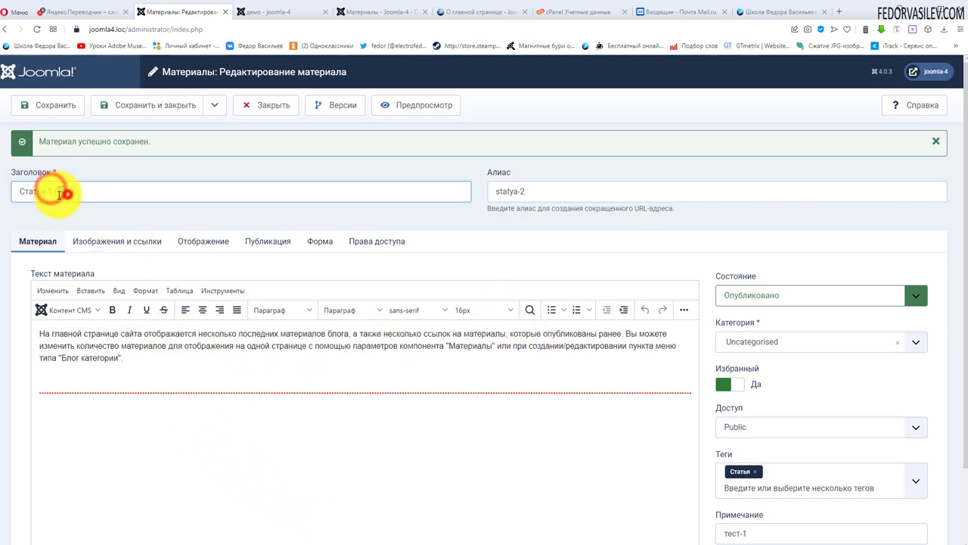
click(87, 188)
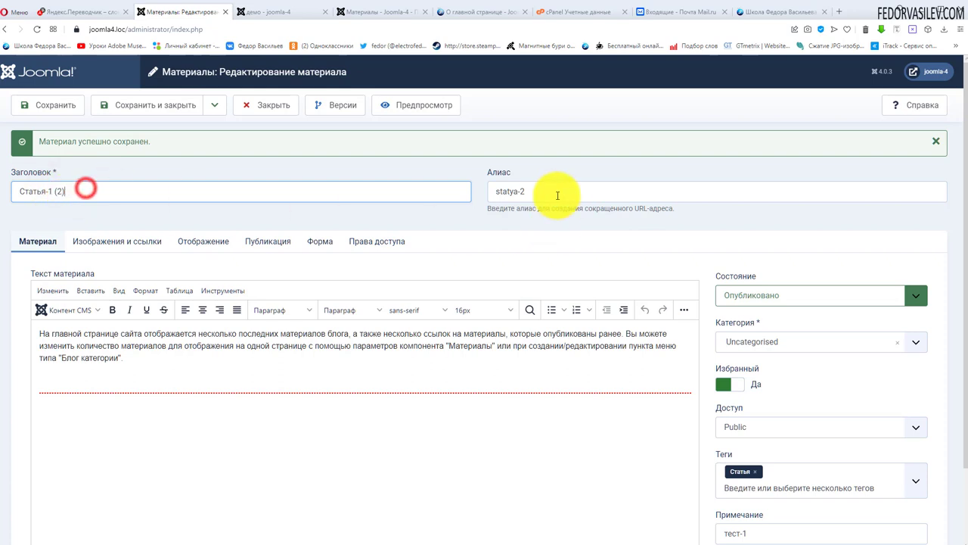
drag(557, 190, 467, 186)
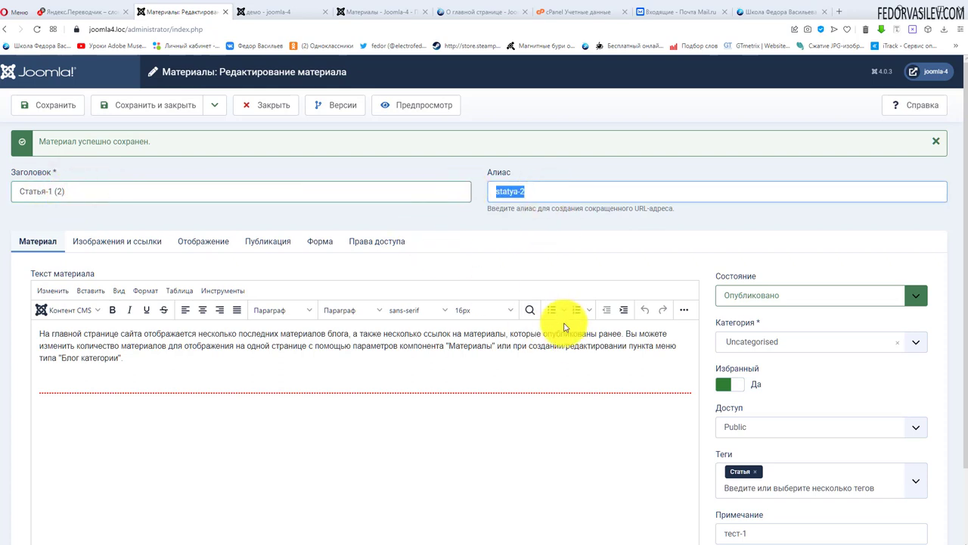
scroll(735, 385, down, 2)
double_click(765, 438)
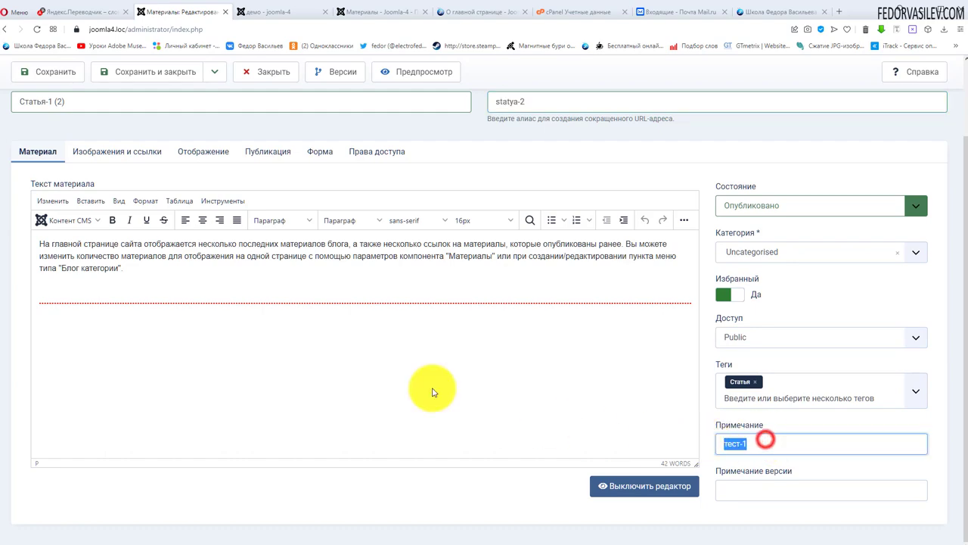
click(117, 151)
scroll(170, 267, down, 2)
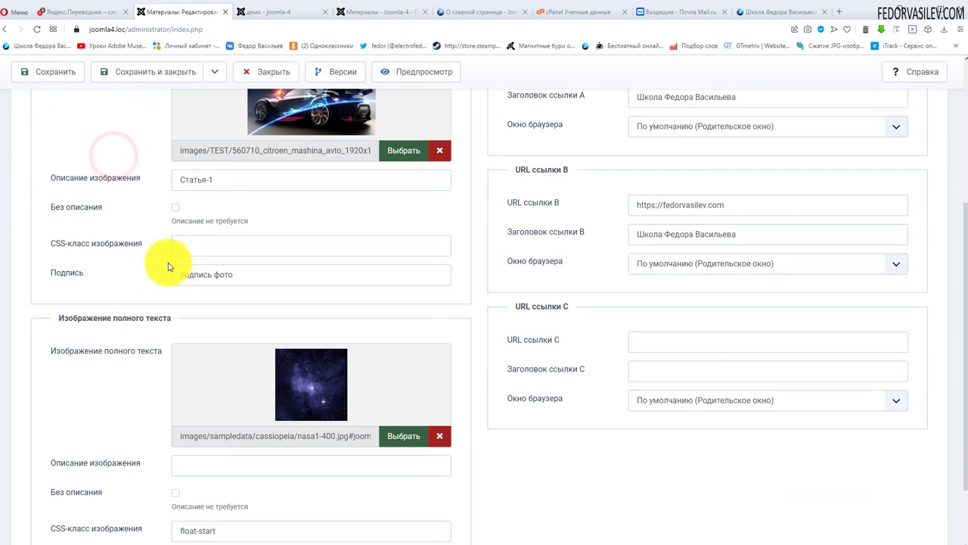
scroll(168, 264, up, 2)
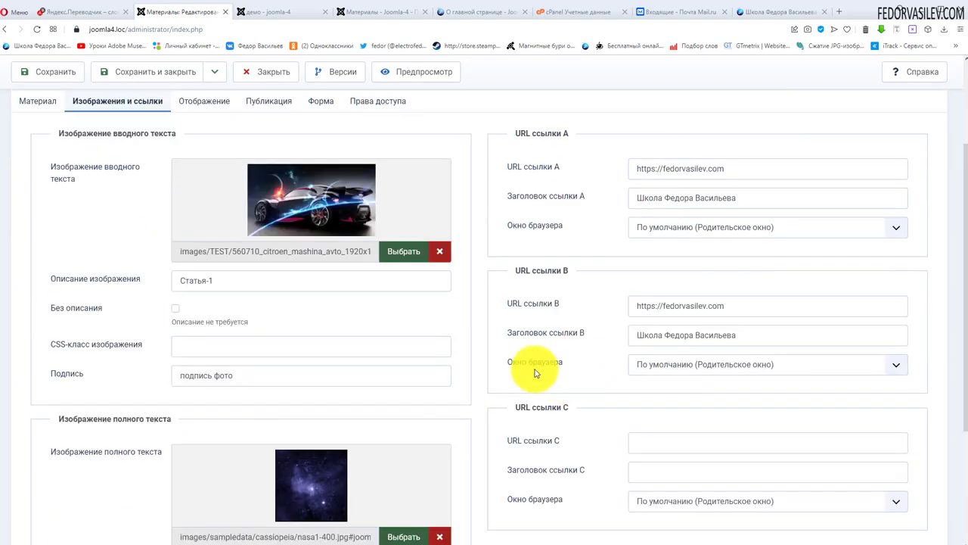
- Save further copies of the article Статья-1 from its copy Статья-1 (2)
click(34, 106)
click(218, 106)
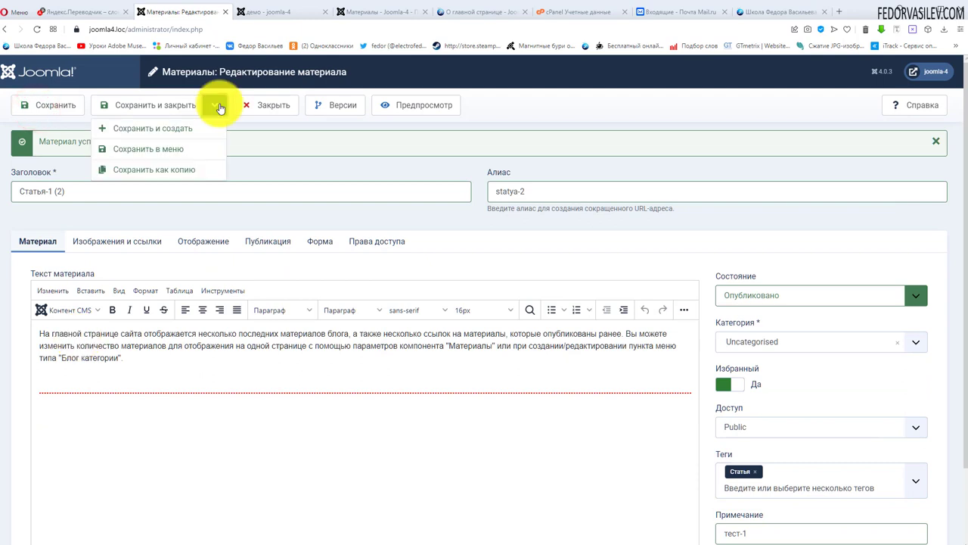
click(188, 168)
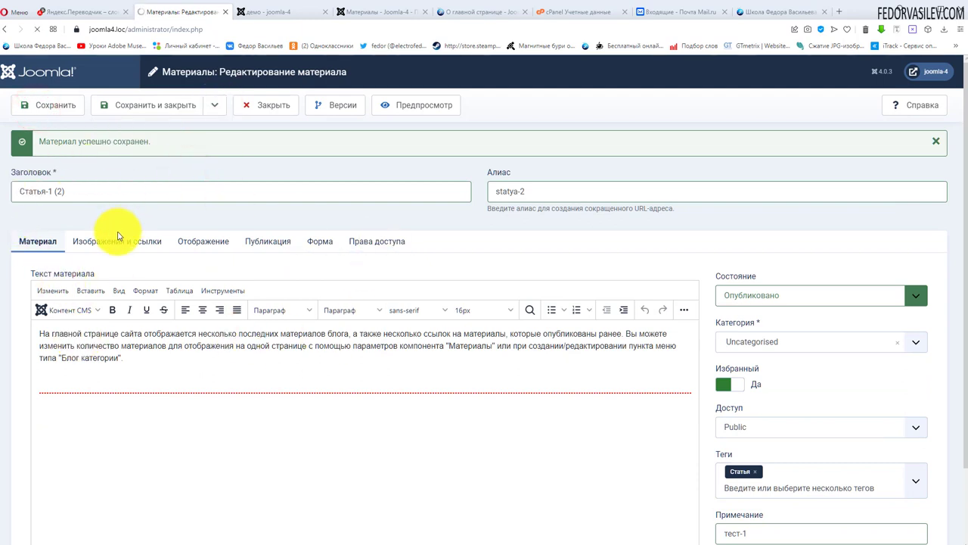
click(218, 109)
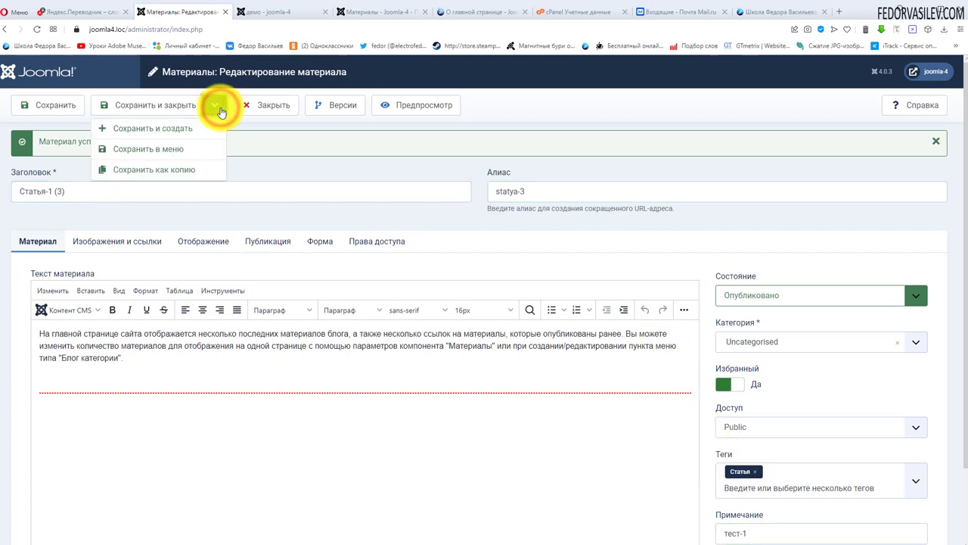
click(126, 171)
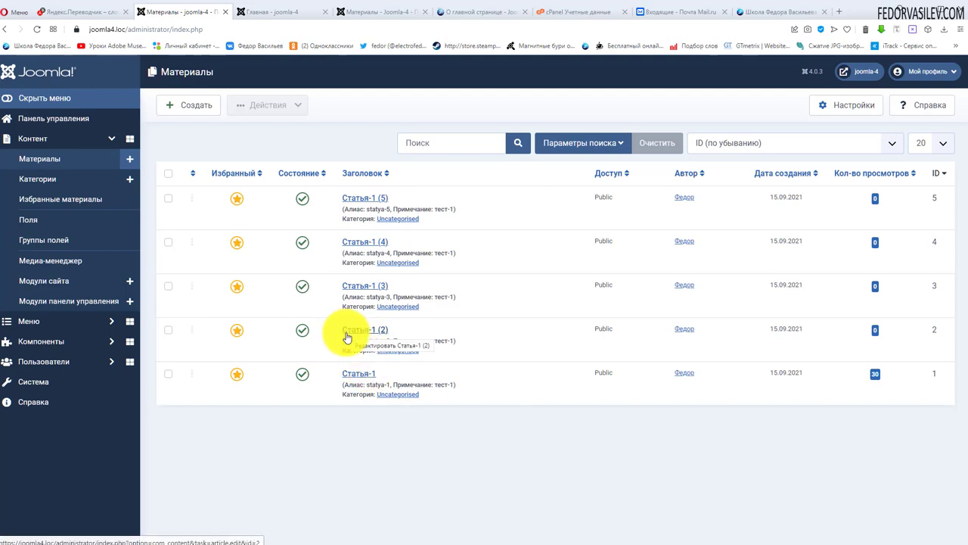
- View the site's home page and look through the copied articles from the newest to the oldest
click(243, 13)
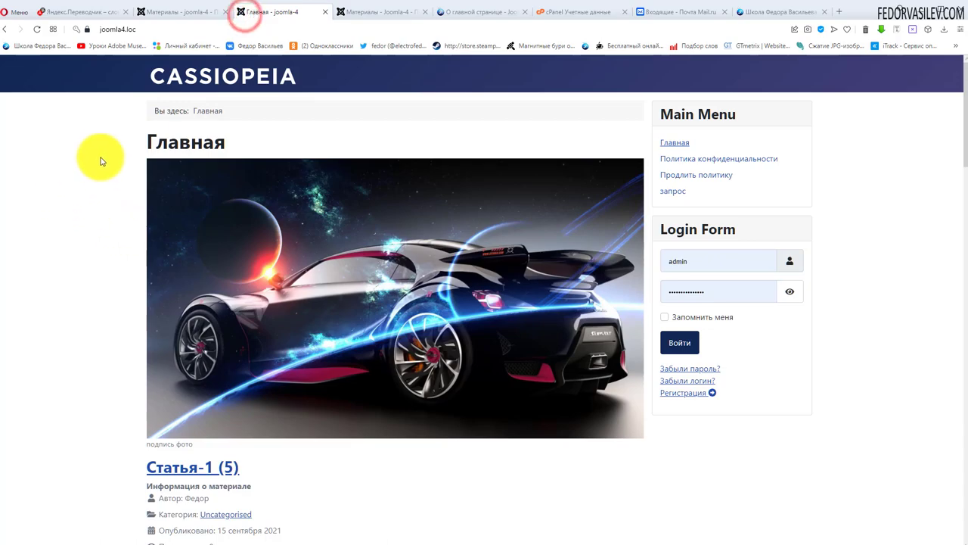
scroll(126, 181, down, 3)
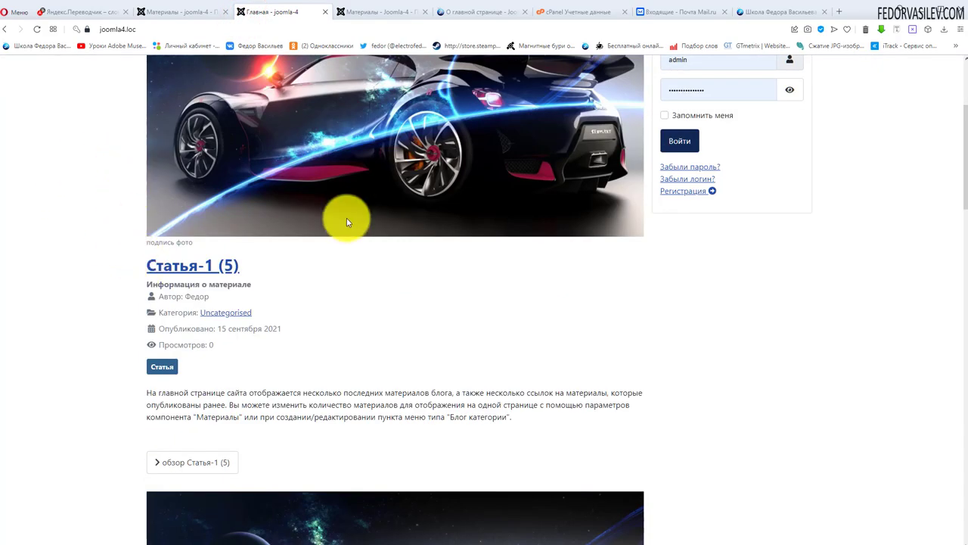
scroll(363, 235, down, 3)
scroll(364, 235, down, 15)
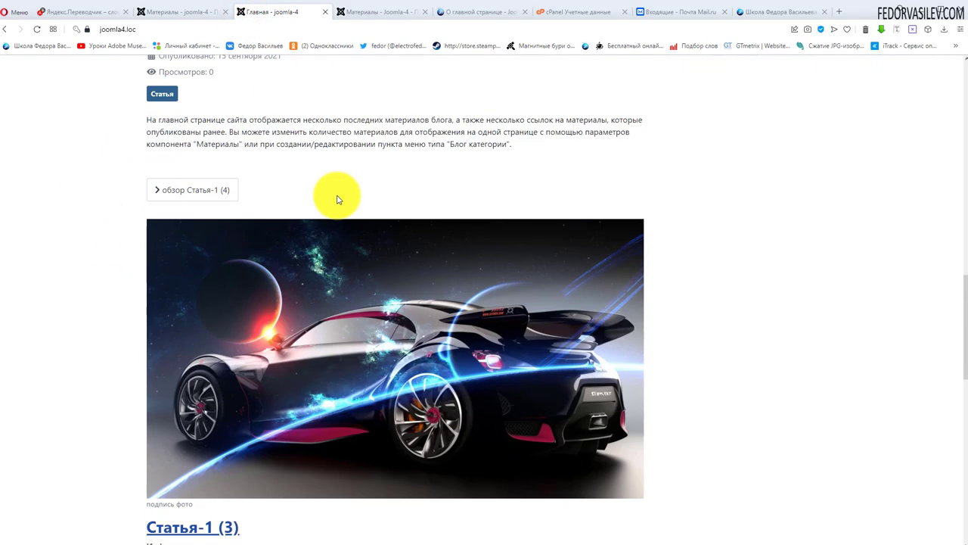
scroll(338, 199, down, 3)
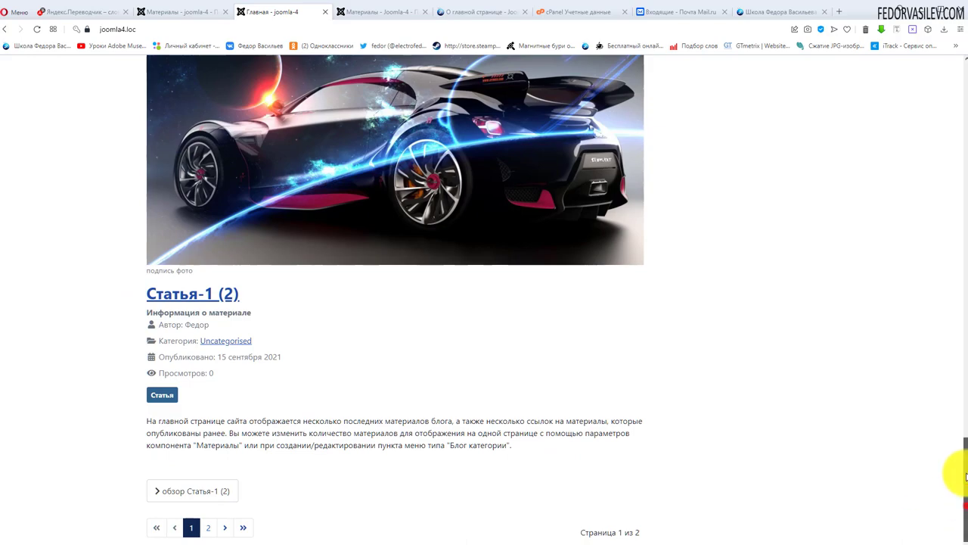
drag(966, 475, 962, 73)
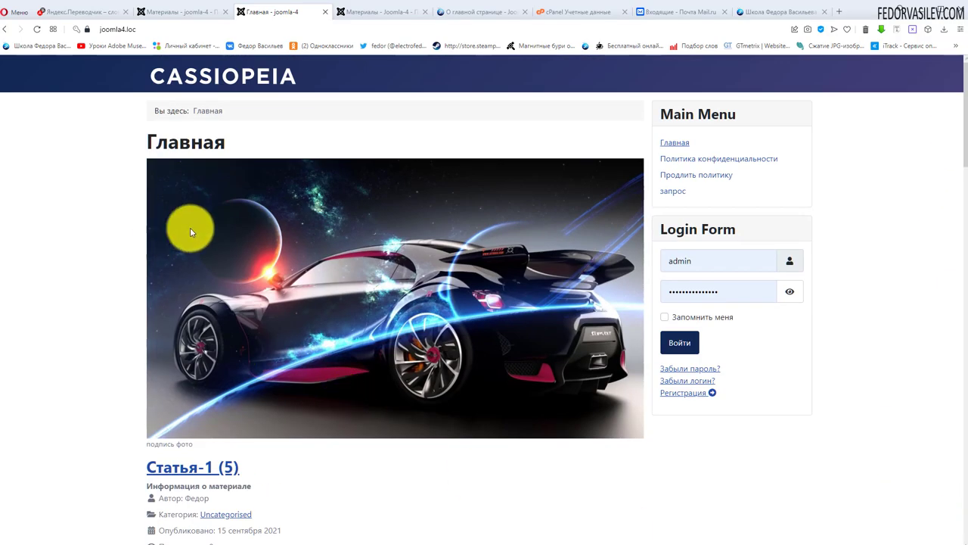
scroll(317, 231, down, 2)
scroll(308, 291, up, 1)
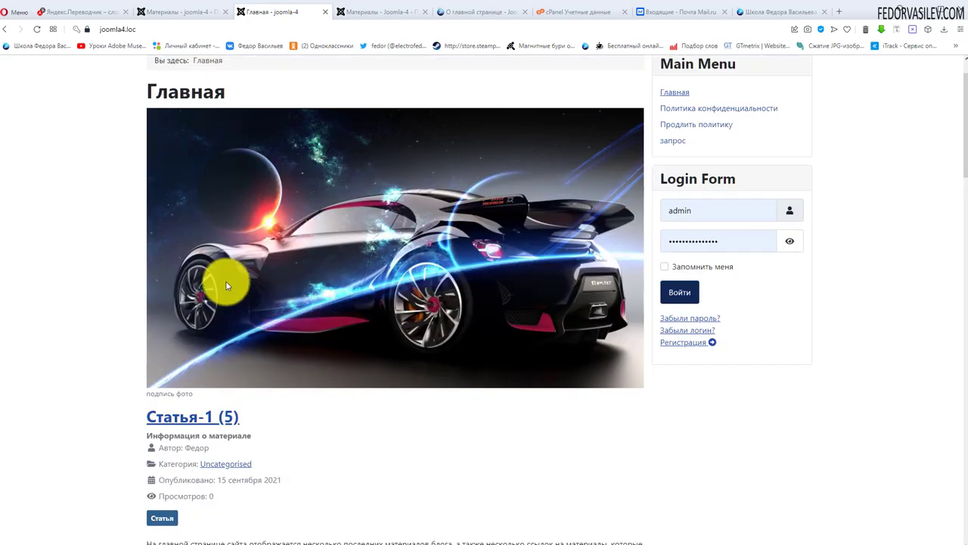
scroll(390, 271, down, 4)
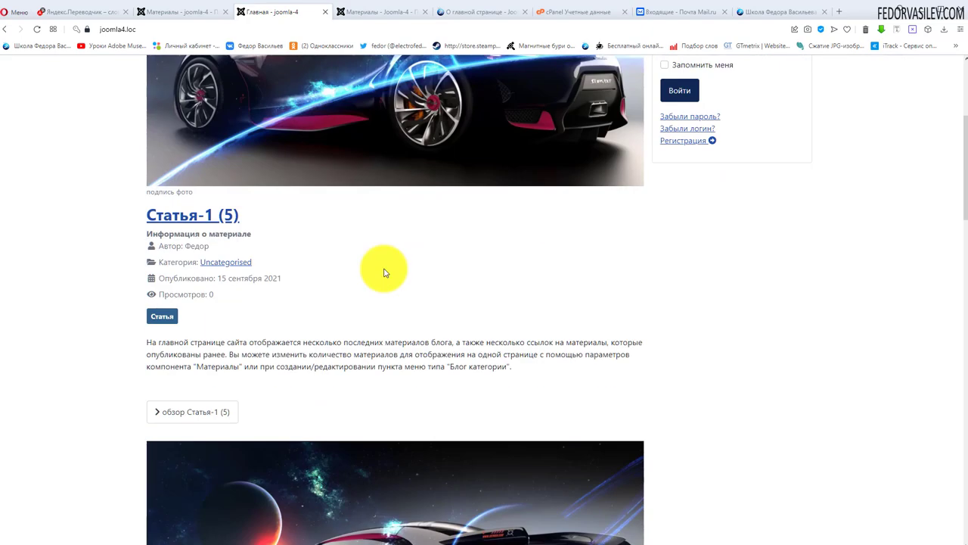
scroll(383, 273, up, 5)
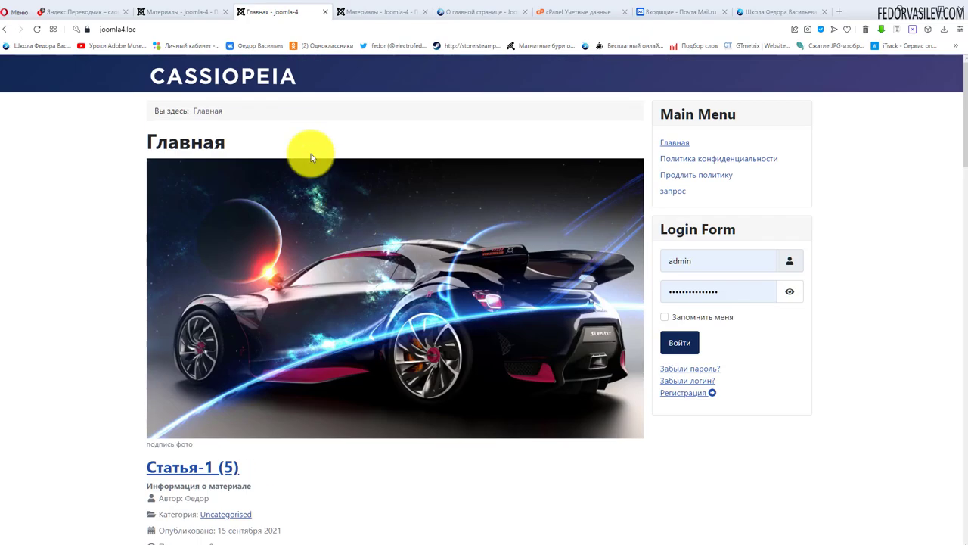
- Open the original article Статья-1 for editing and save it to a new menu item
click(180, 15)
click(358, 374)
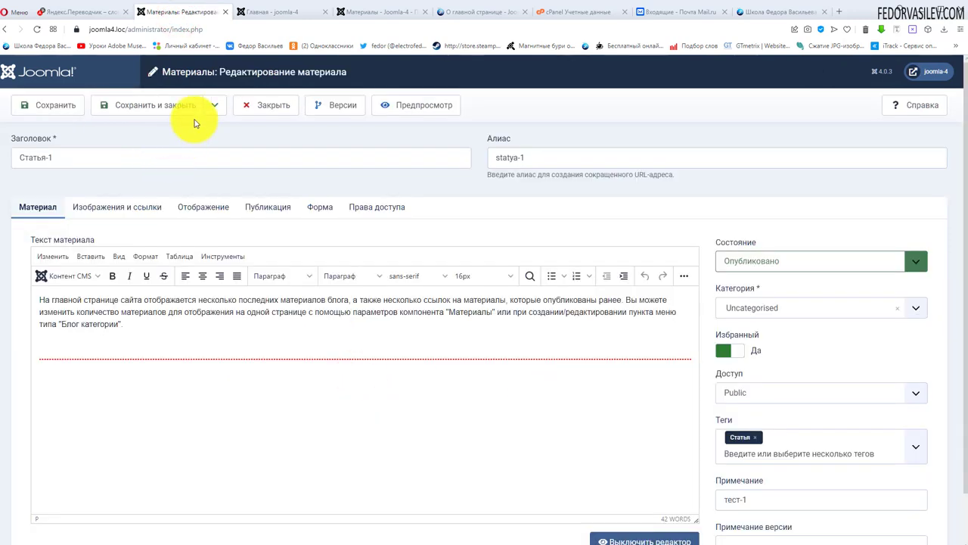
click(215, 107)
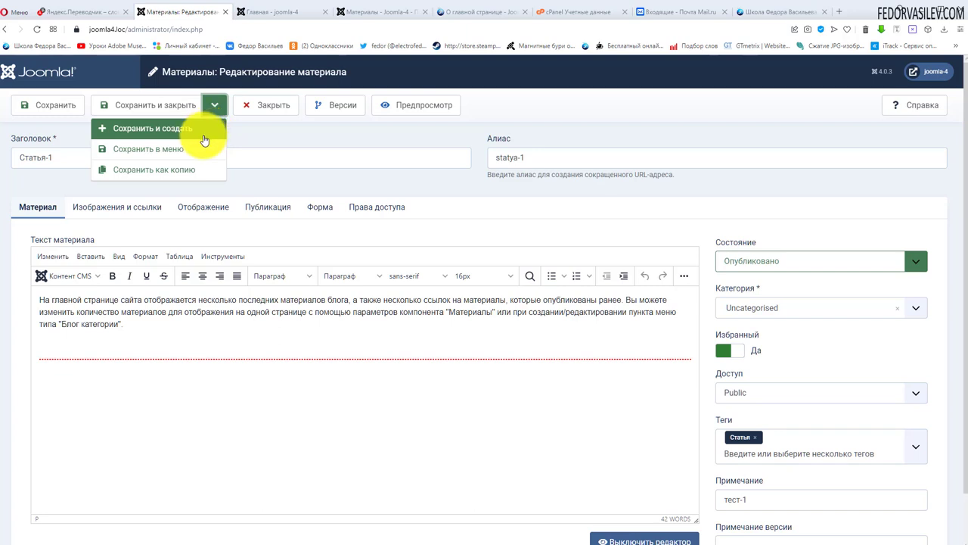
click(163, 148)
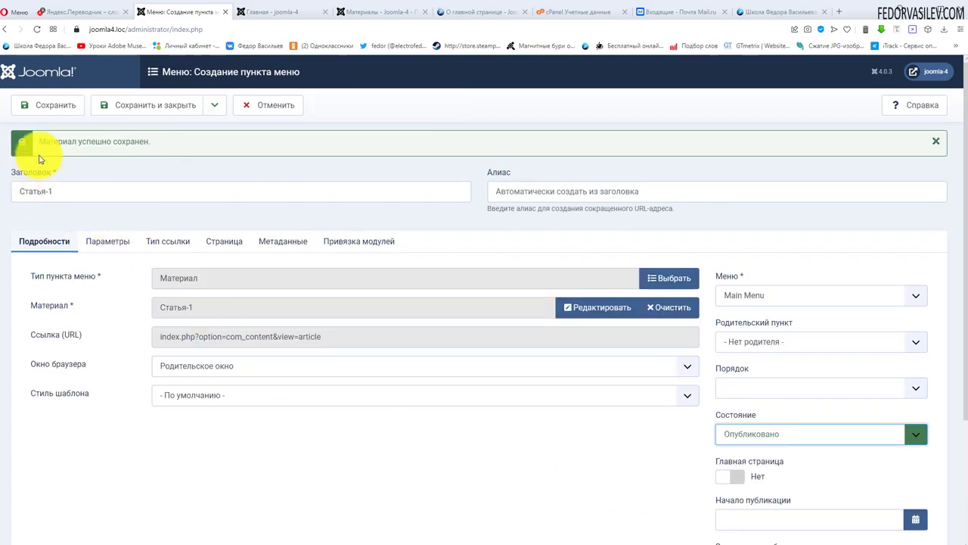
- Keep the title Статья-1 for the new menu item and save it as published in Main Menu
triple_click(59, 190)
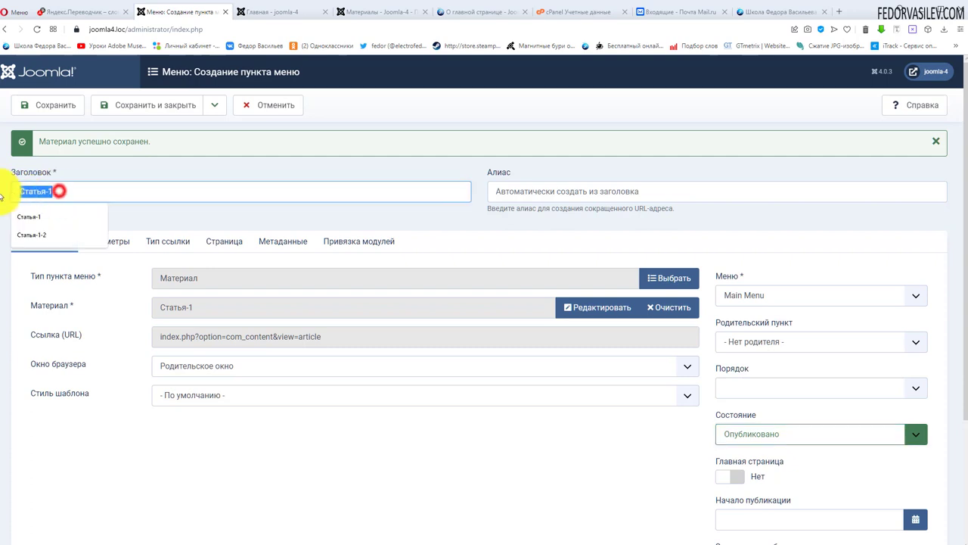
click(80, 170)
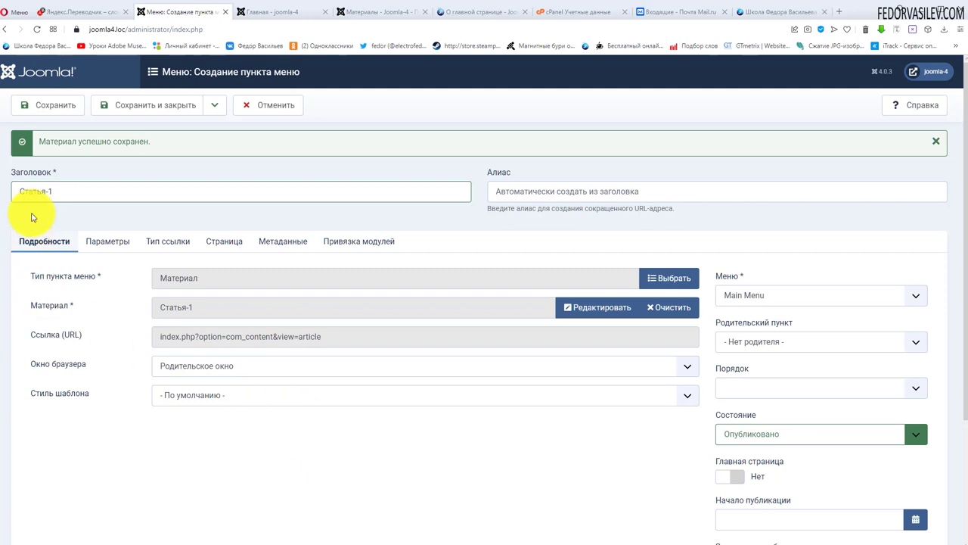
click(39, 105)
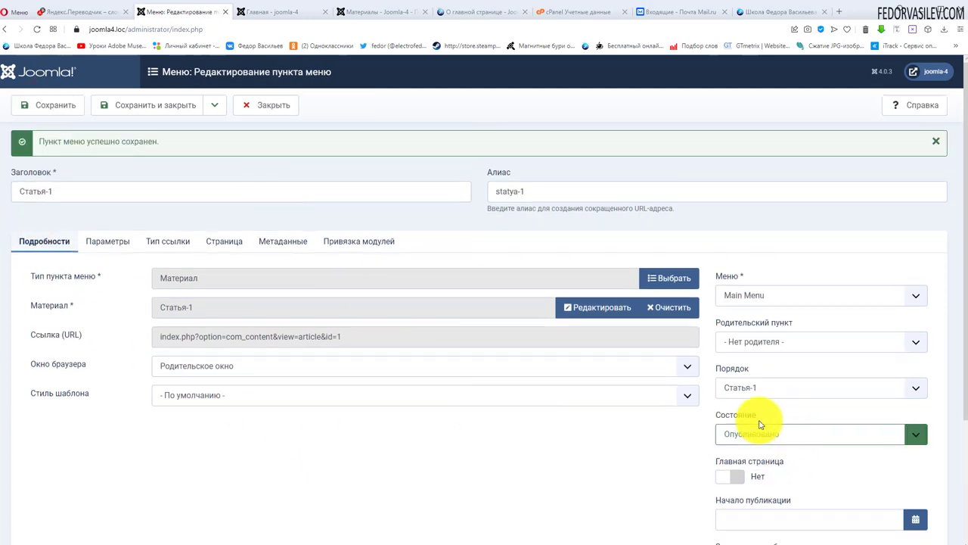
- Reload the site's home page, check Main Menu for the Статья-1 item and view its article page
click(294, 13)
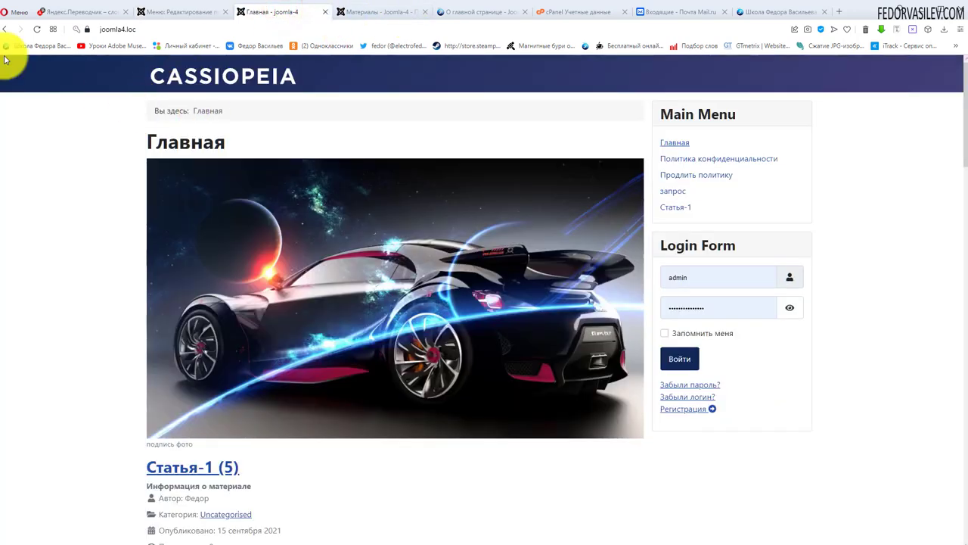
click(38, 31)
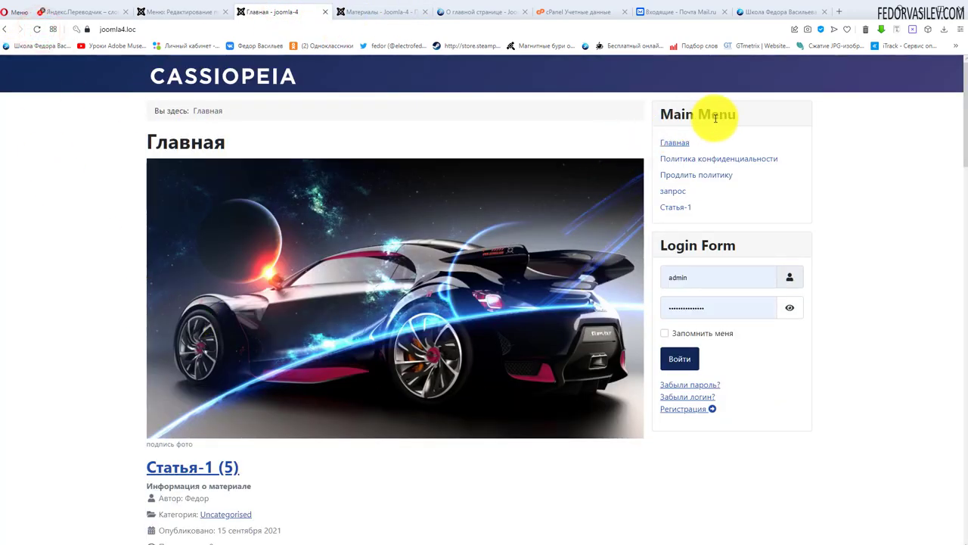
drag(732, 114, 674, 128)
click(854, 173)
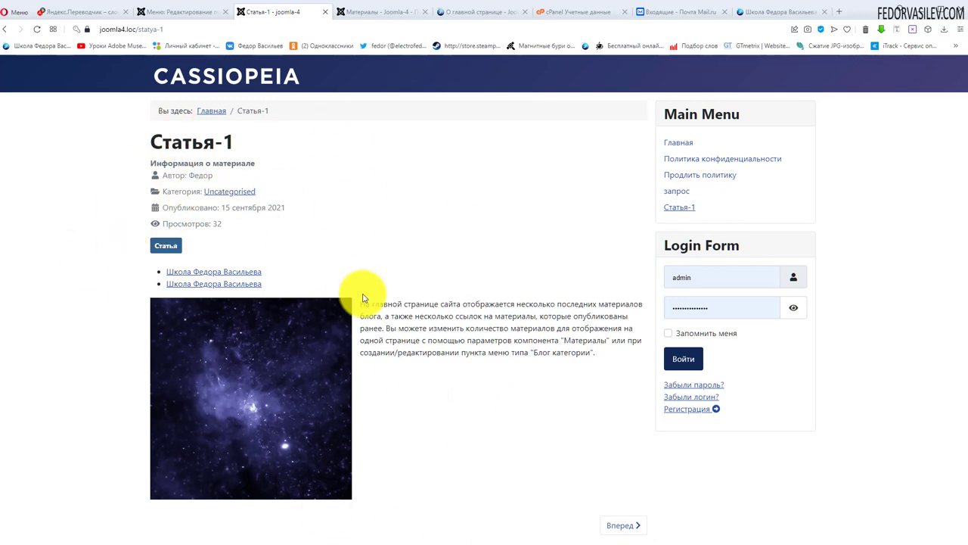
- Examine the categories assigned to Статья-1 and Статья-1 (2) in the article list and view the Категории list
click(193, 11)
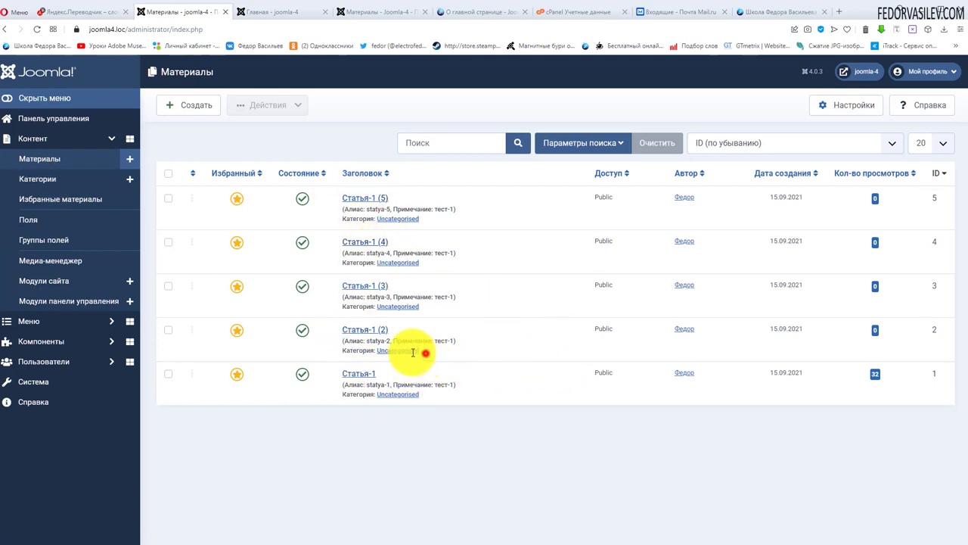
drag(413, 352, 378, 350)
drag(426, 395, 378, 394)
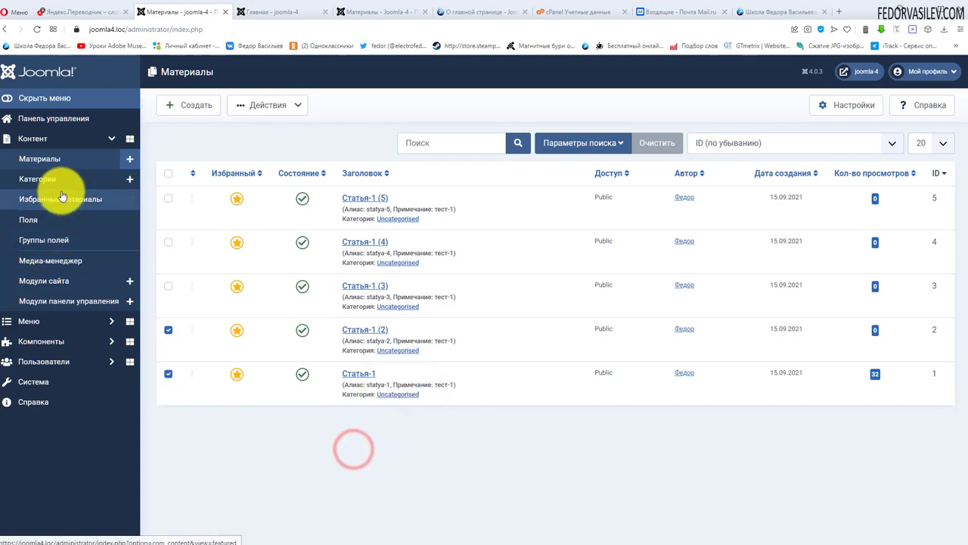
click(34, 186)
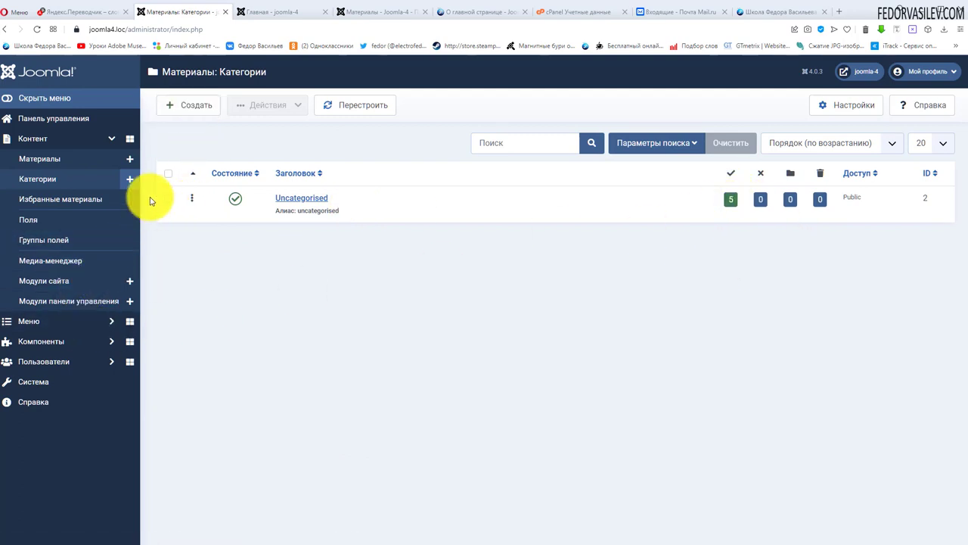
- Create a new article category with the title Категория-1
click(130, 181)
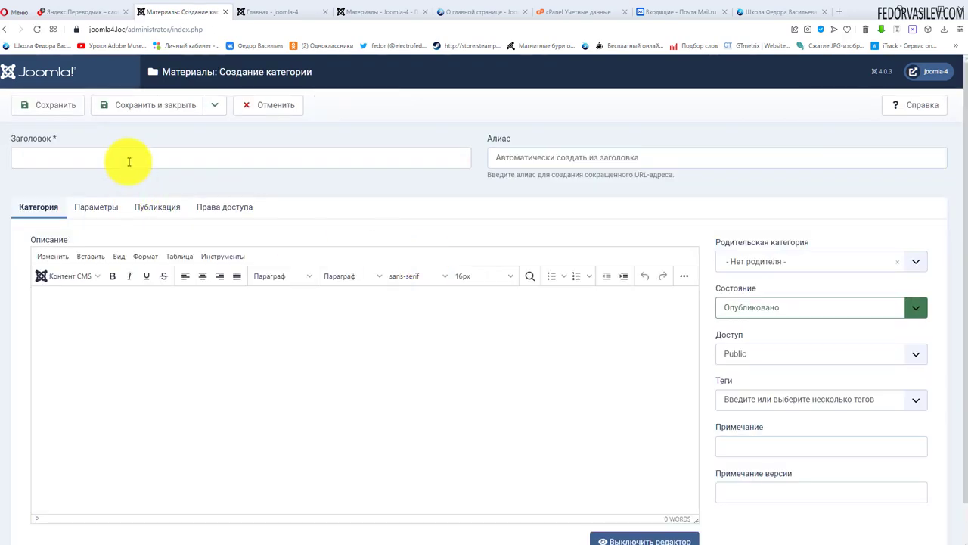
click(129, 160)
text(Категория-1)
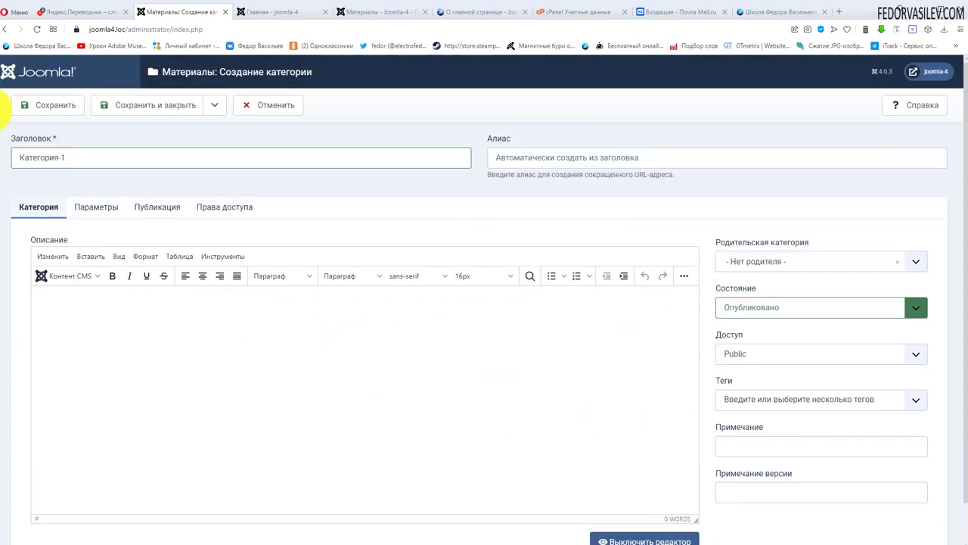
- Review the new category's description field and its available parent categories, leaving it without a parent
scroll(227, 292, down, 1)
click(237, 311)
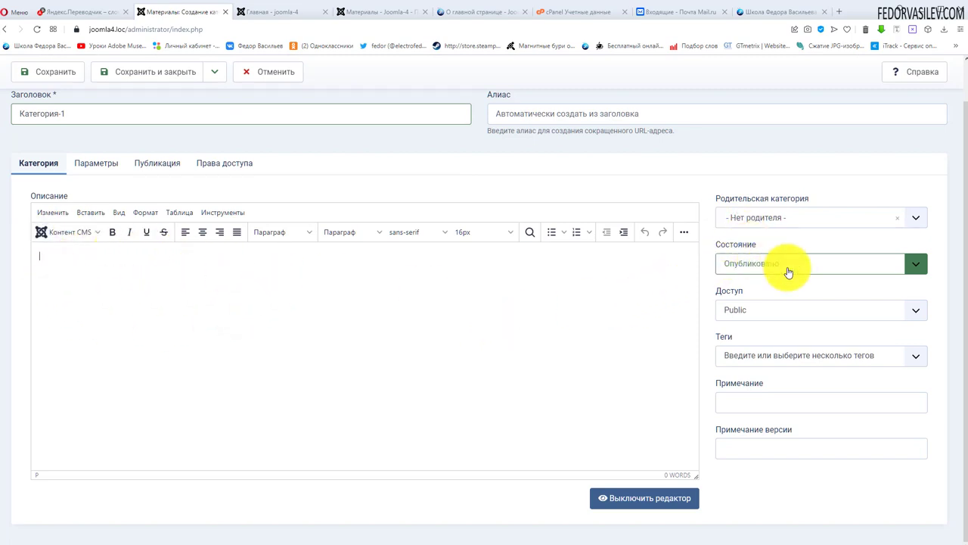
click(779, 219)
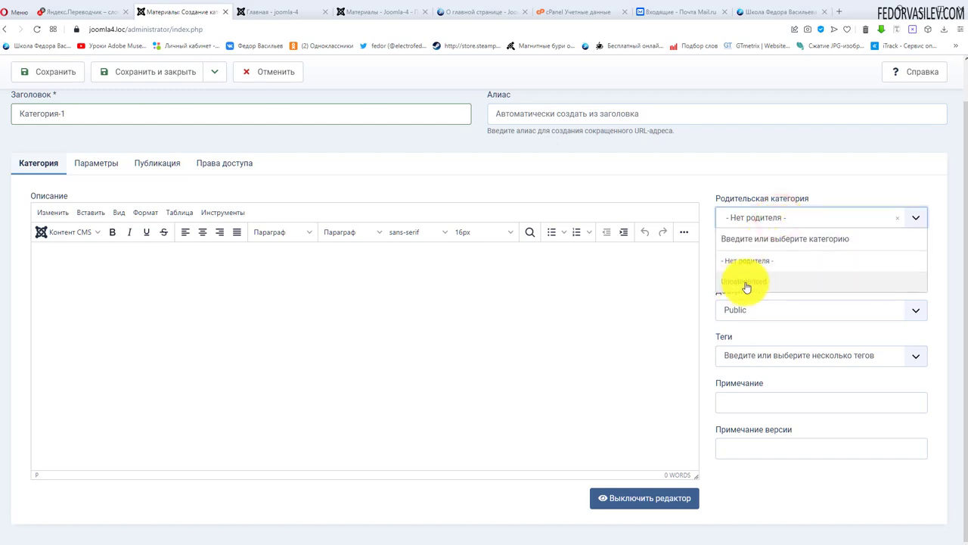
click(719, 177)
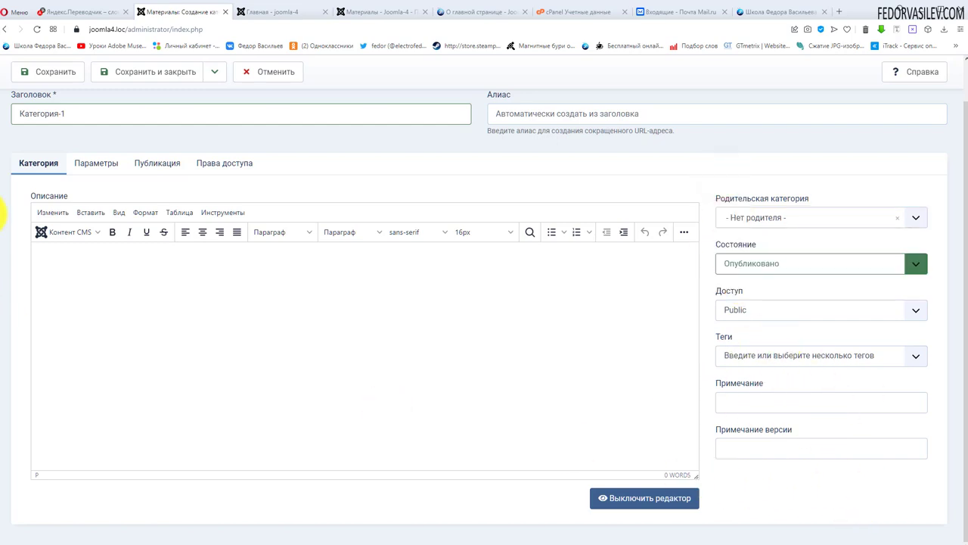
- Review the category's Параметры, its Публикация settings with the description metatag, and its Права доступа
click(84, 164)
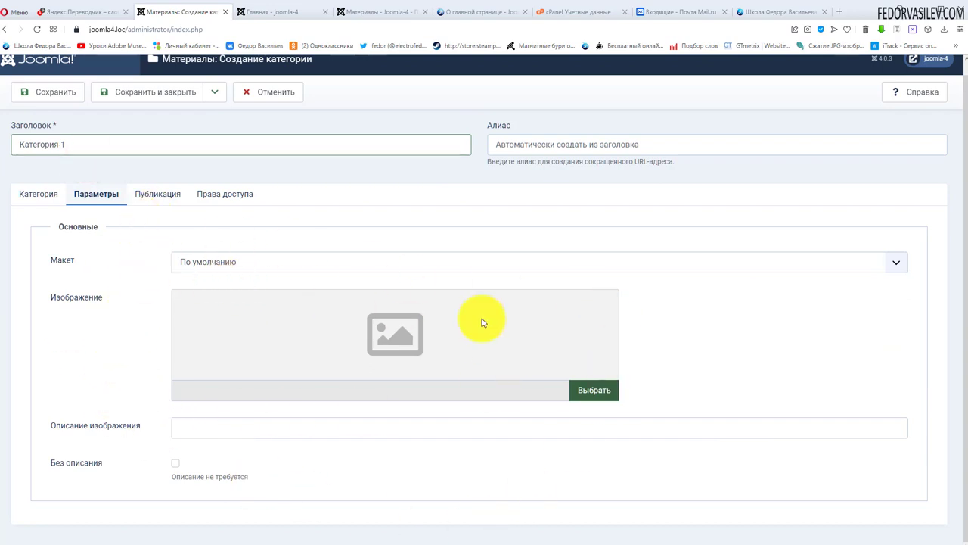
click(142, 195)
click(656, 283)
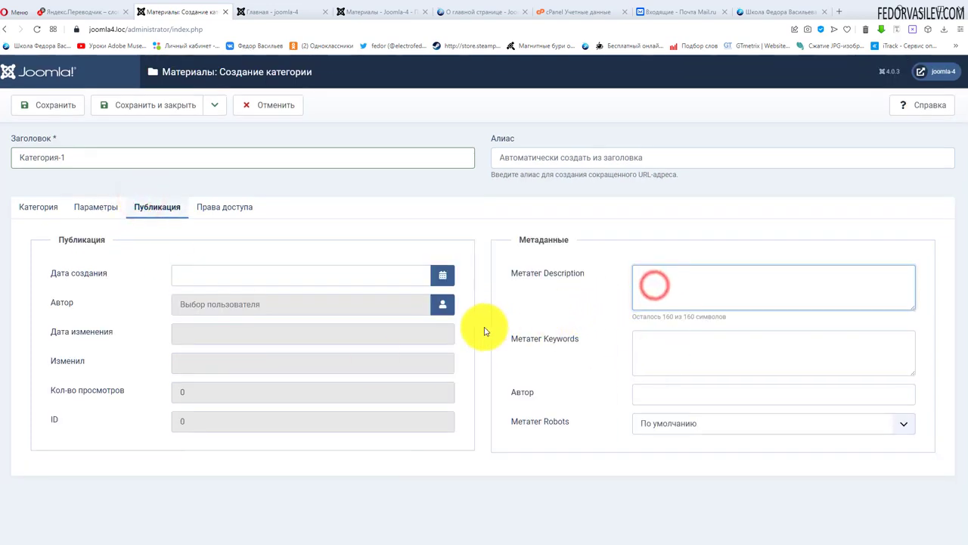
double_click(560, 273)
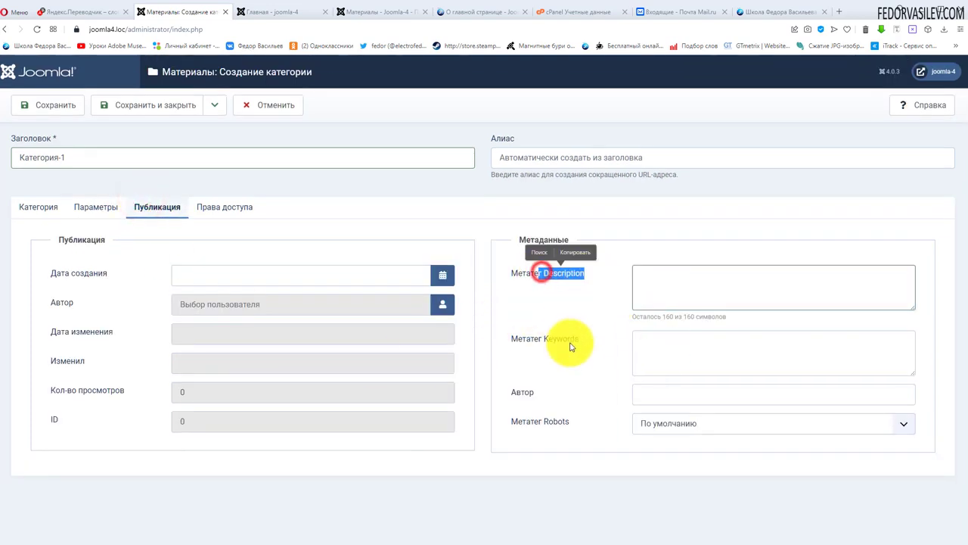
click(706, 285)
click(234, 215)
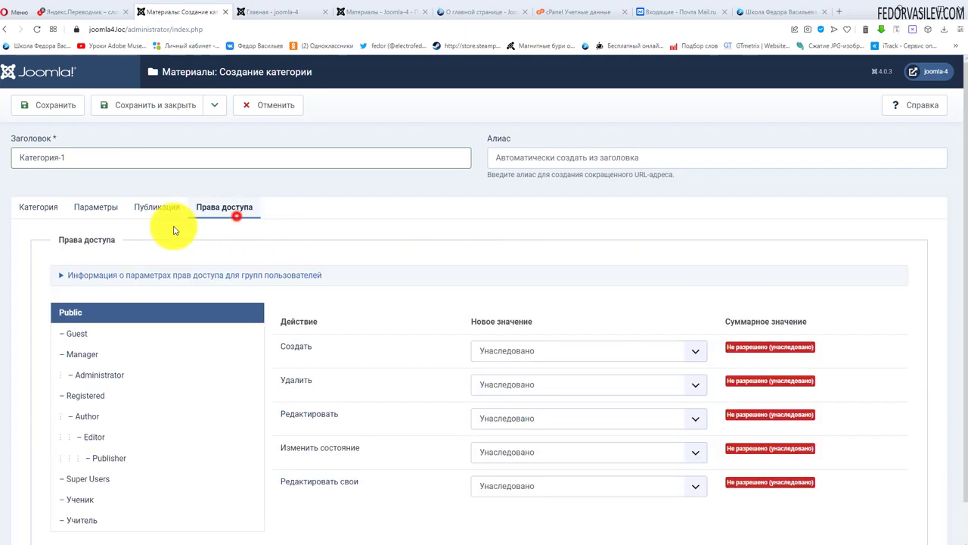
- Return to the category's main settings and save Категория-1 without closing it
click(32, 216)
click(223, 113)
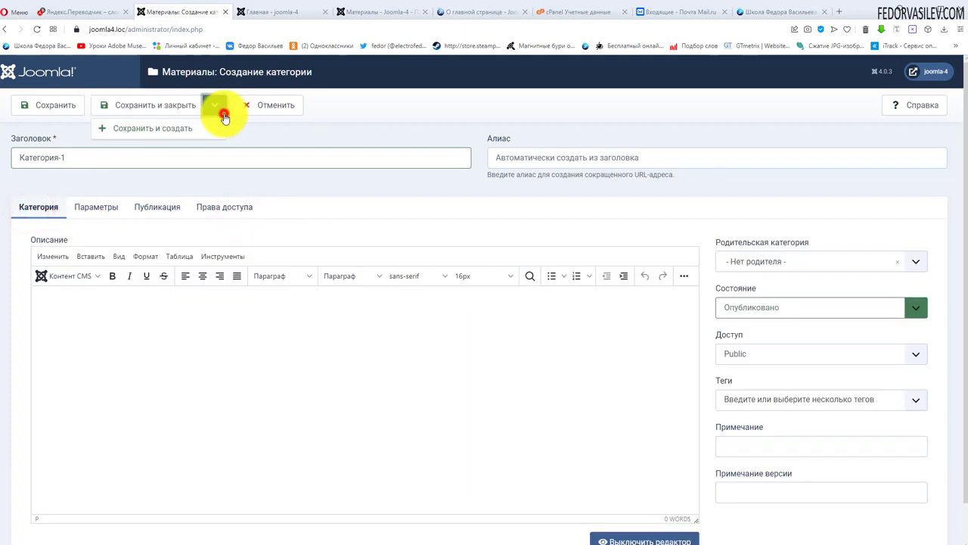
click(54, 101)
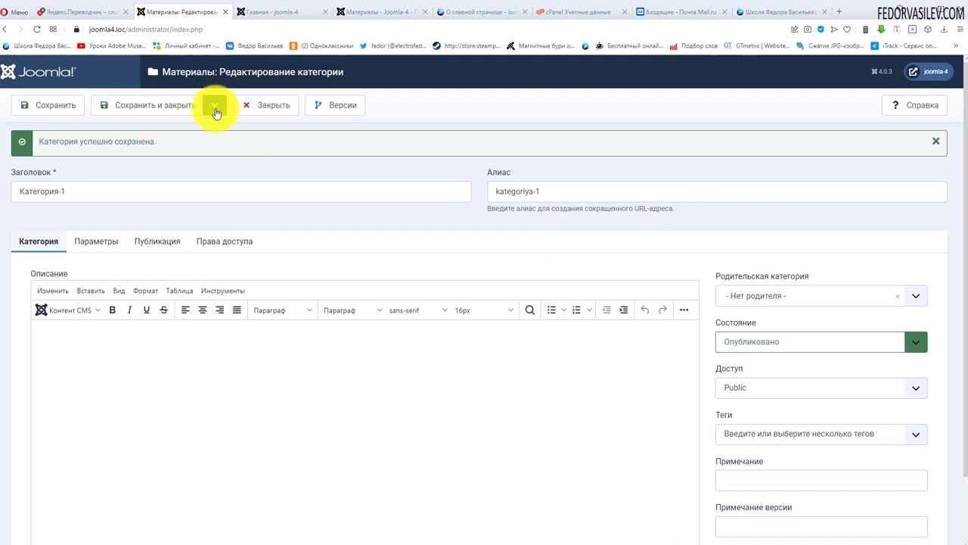
- Save Категория-1 as a copy, set the copy's state to Опубликовано and save it
click(216, 106)
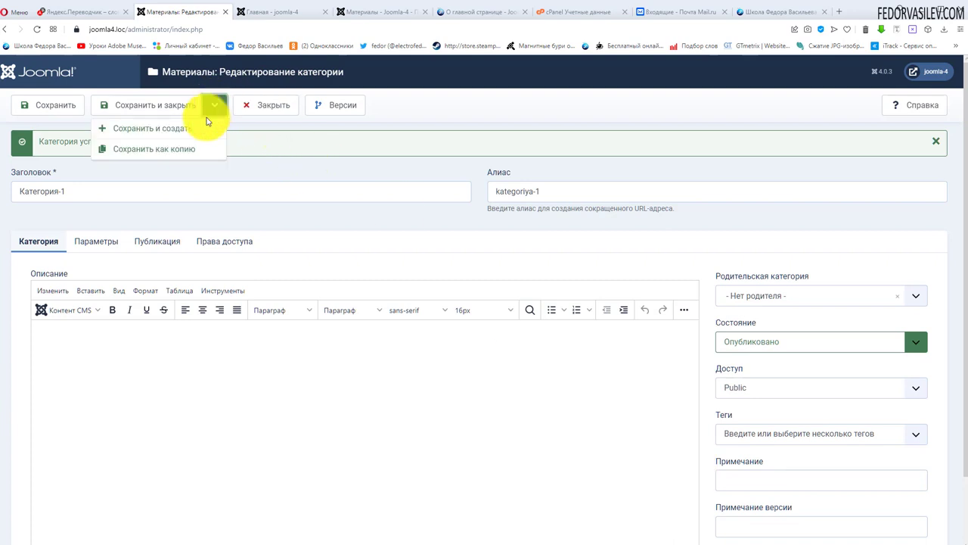
click(159, 148)
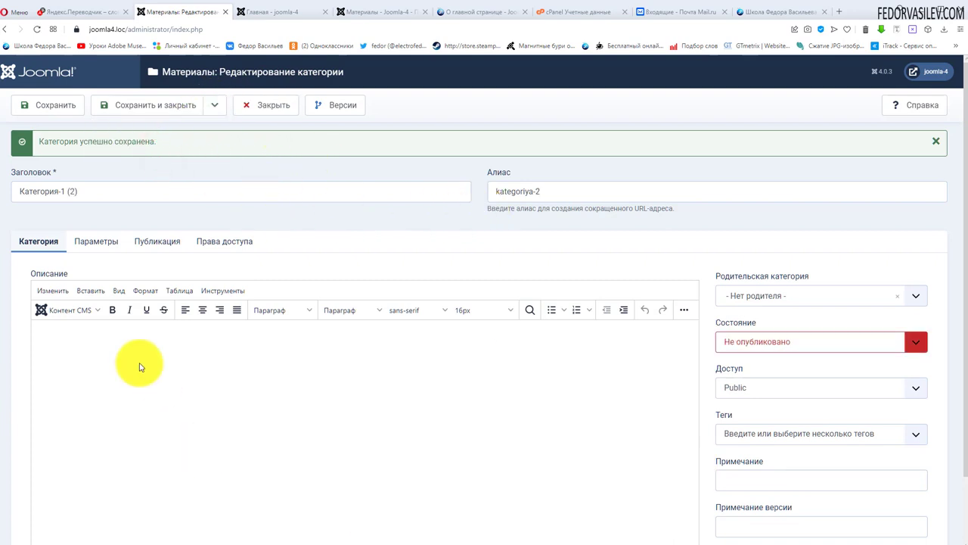
click(751, 342)
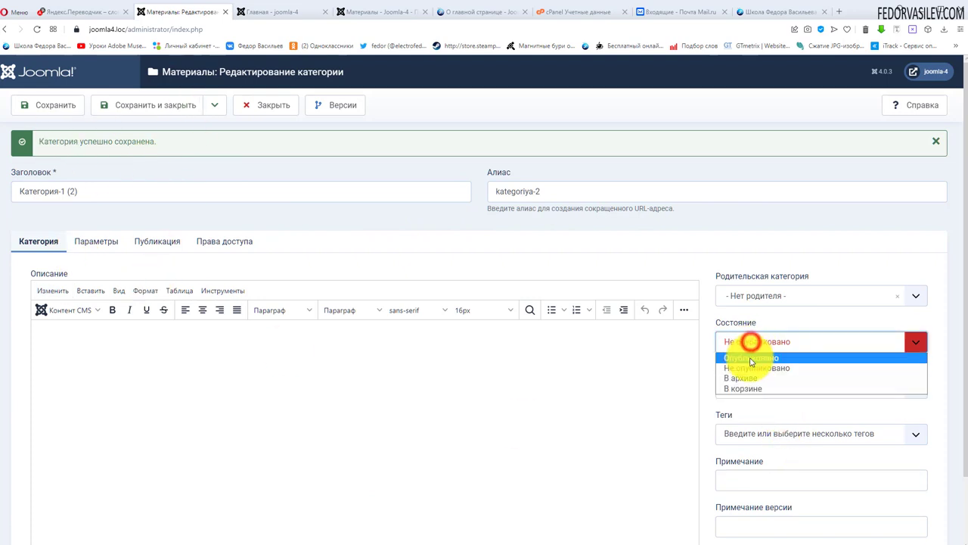
click(751, 358)
click(38, 105)
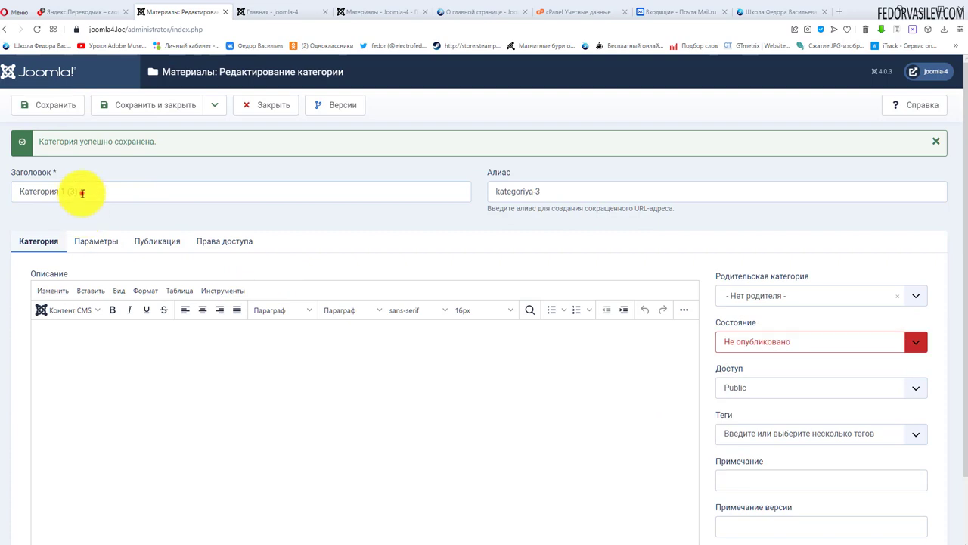
- Set the state of the second category copy, Категория-1 (3), to Опубликовано, then save and close it
drag(81, 191, 68, 190)
click(726, 345)
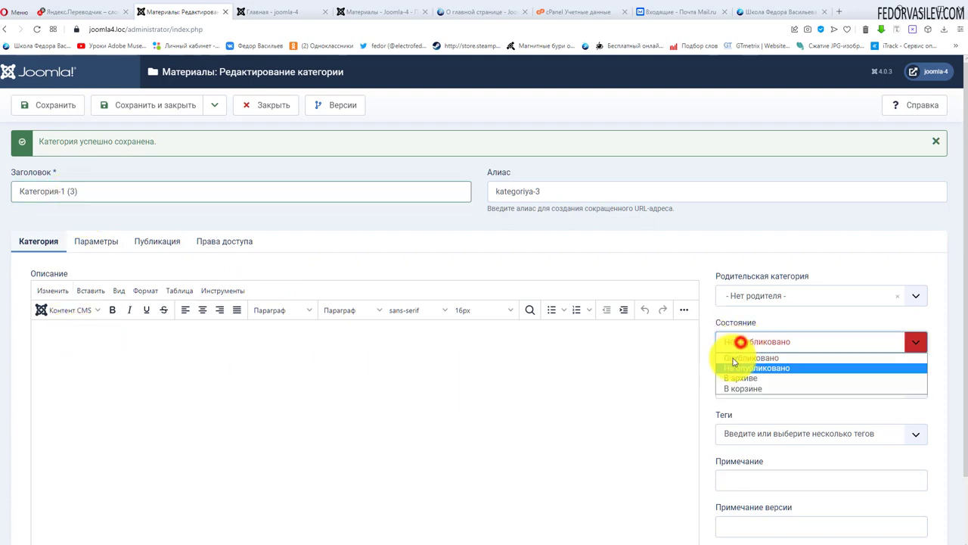
click(735, 357)
click(121, 104)
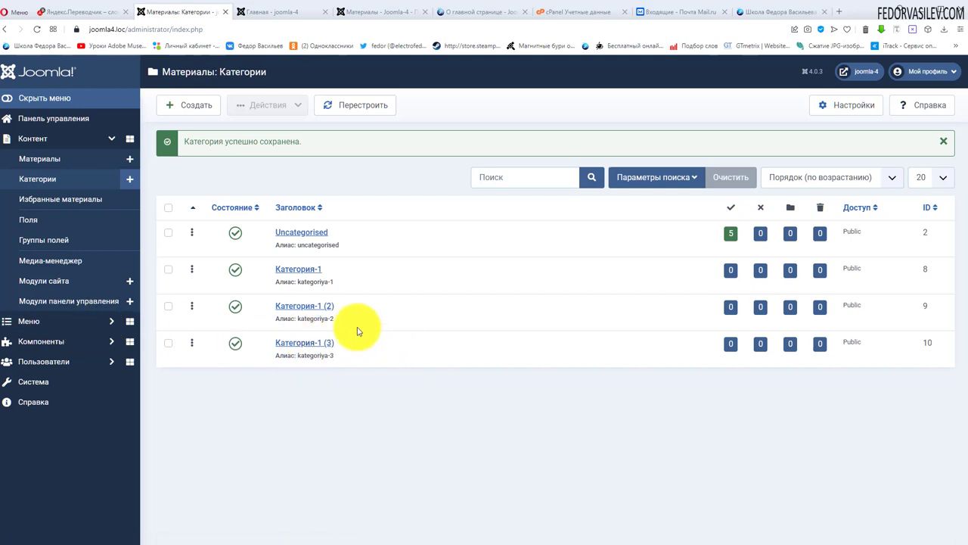
- Open the article Статья-1 (2), assign it to Категория-1, then save and close it
click(39, 160)
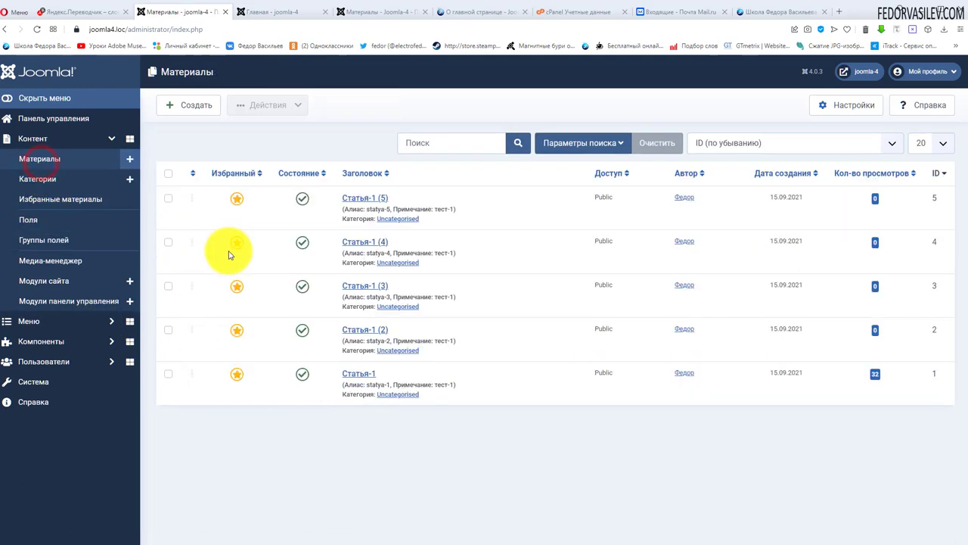
click(361, 337)
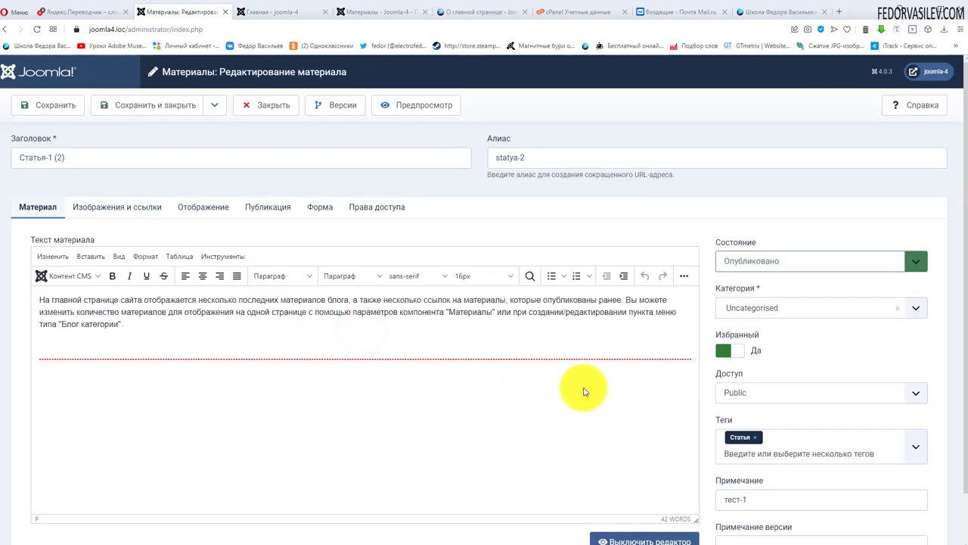
click(771, 310)
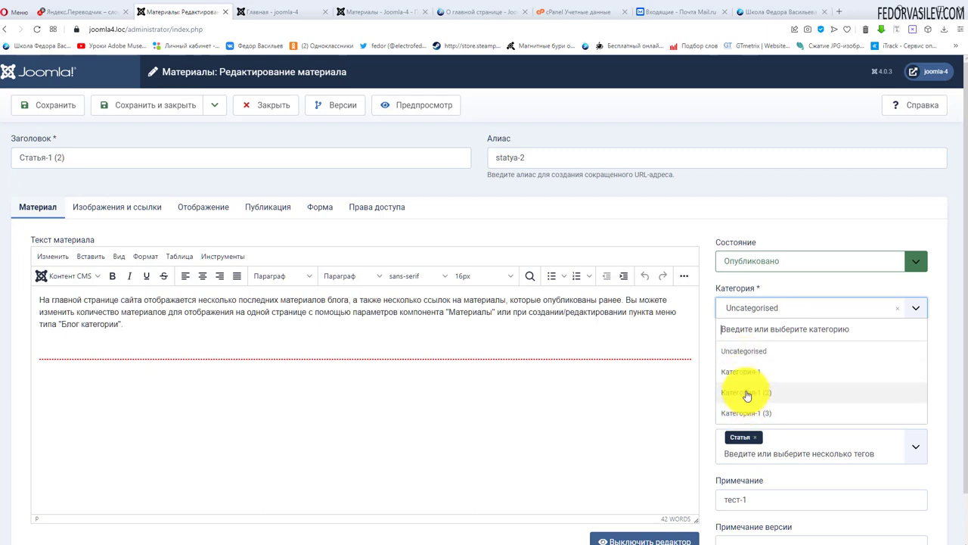
click(743, 372)
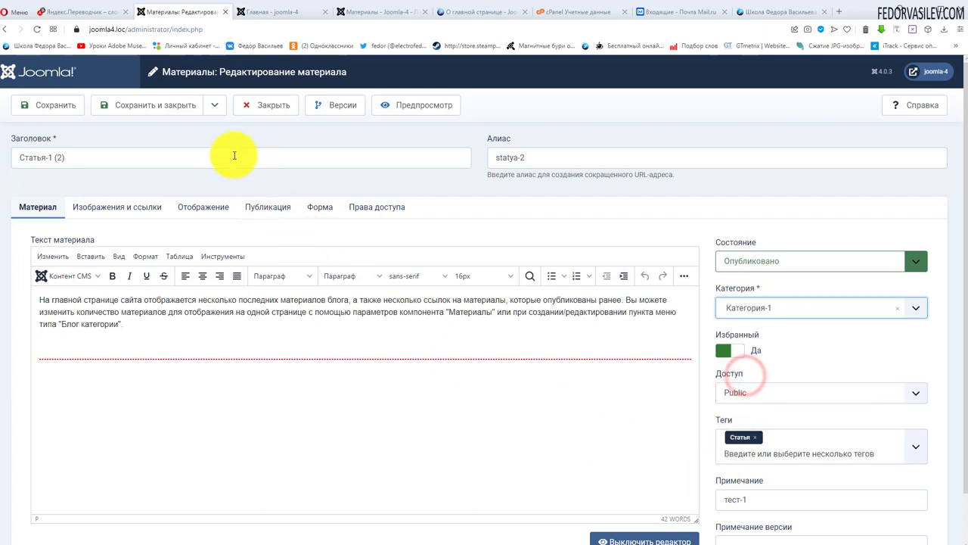
click(134, 104)
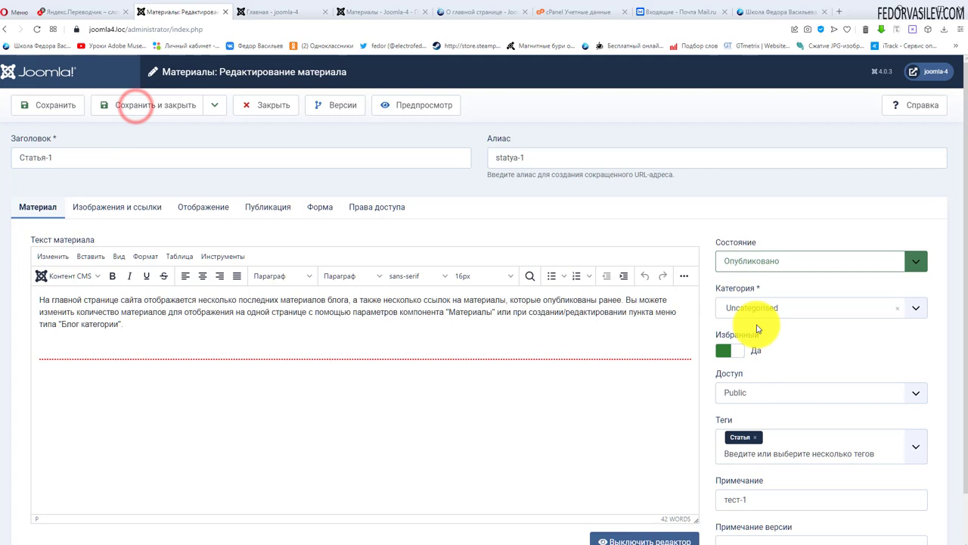
- Assign the article Статья-1 to Категория-1 (2), then save and close it
click(757, 312)
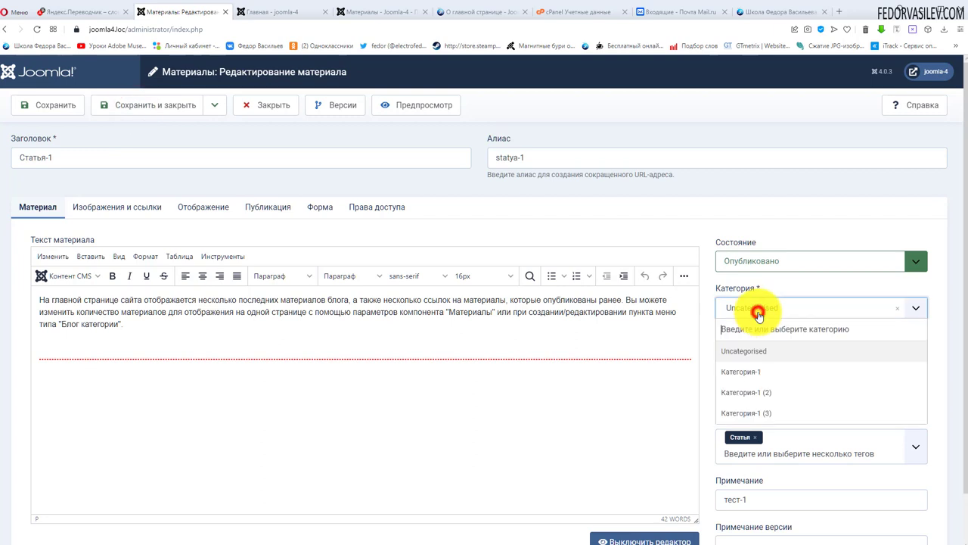
click(746, 395)
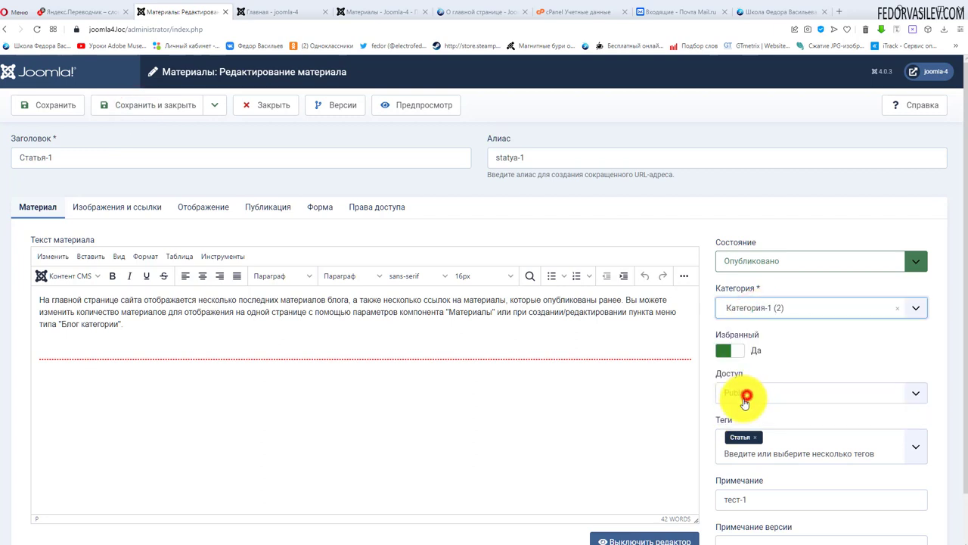
click(134, 106)
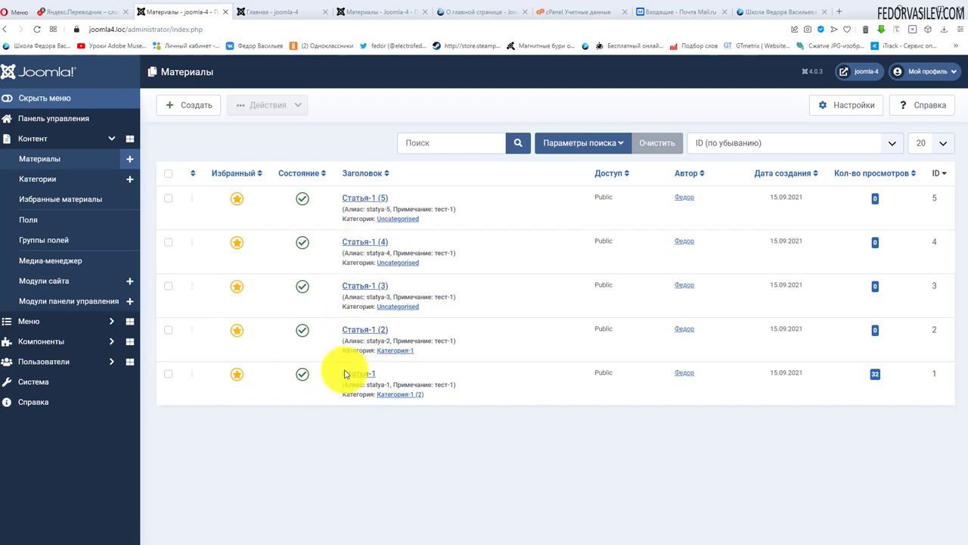
- Check the categories of Статья-1 (2) and Статья-1 in the article list, then open the featured articles list
click(420, 346)
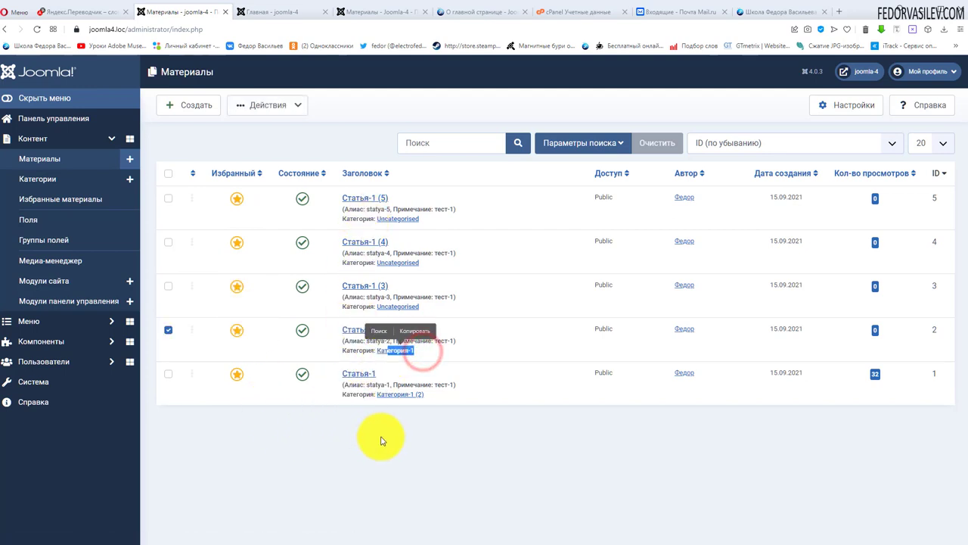
drag(428, 394, 397, 394)
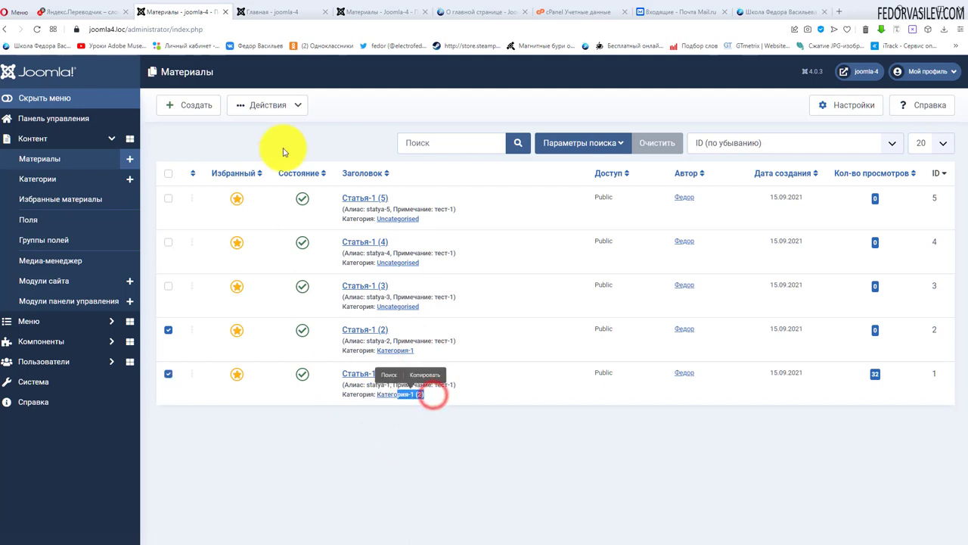
click(45, 199)
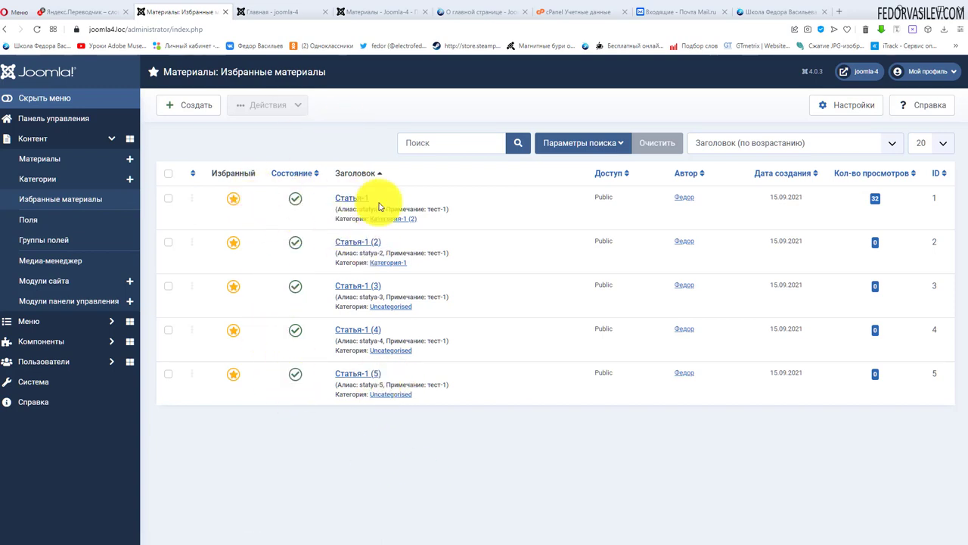
- Examine the articles on the site's home page and compare the categories shown for Статья-1 (2) and Статья-1 (3)
key(ctrl+Tab)
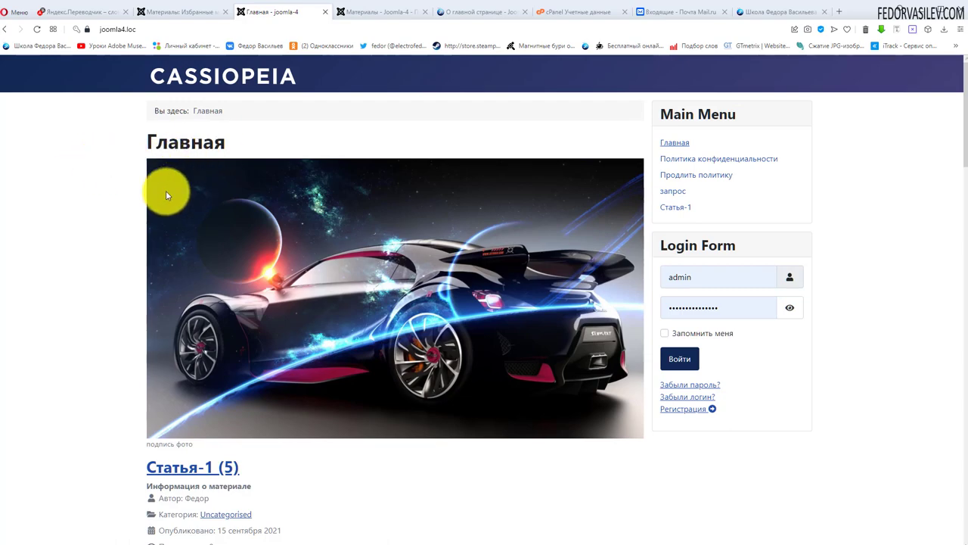
scroll(234, 181, down, 10)
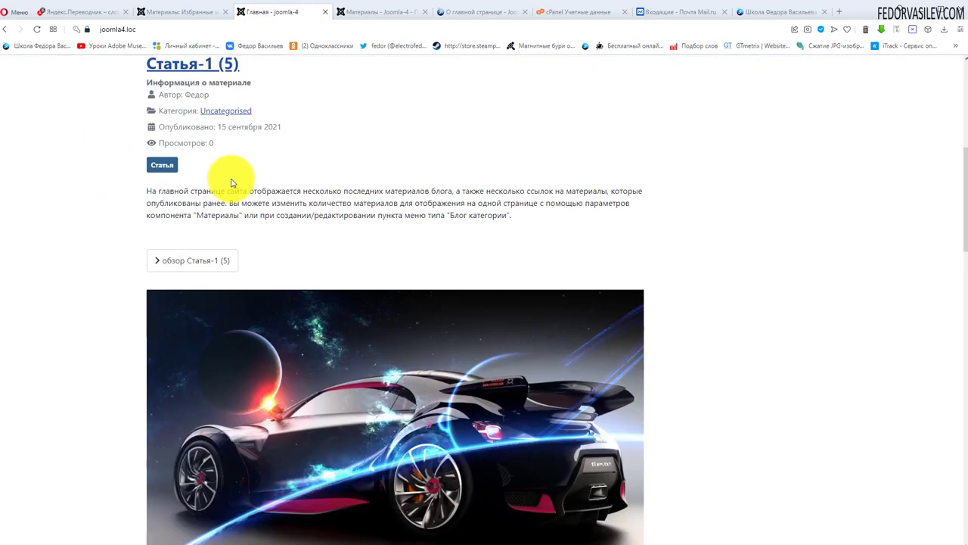
scroll(229, 179, down, 5)
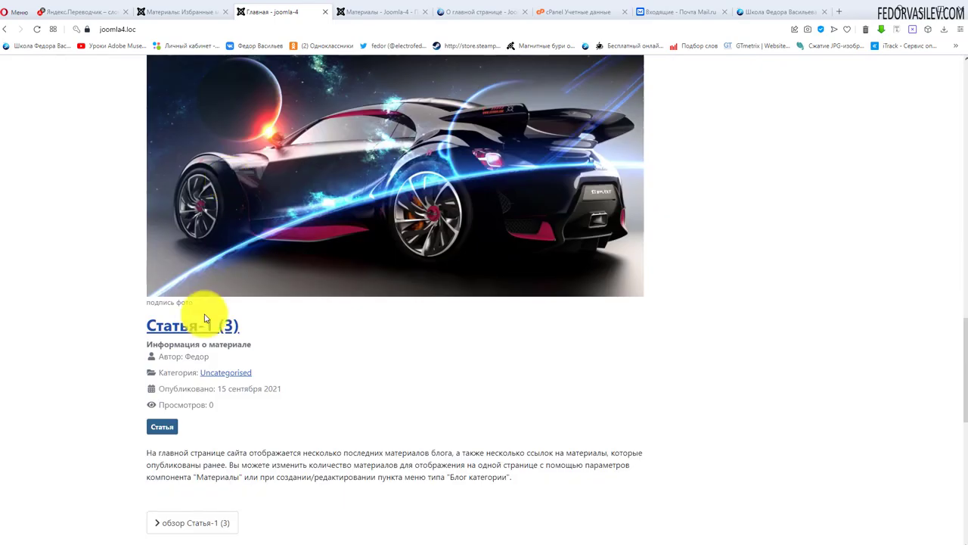
scroll(233, 346, up, 3)
scroll(298, 339, up, 10)
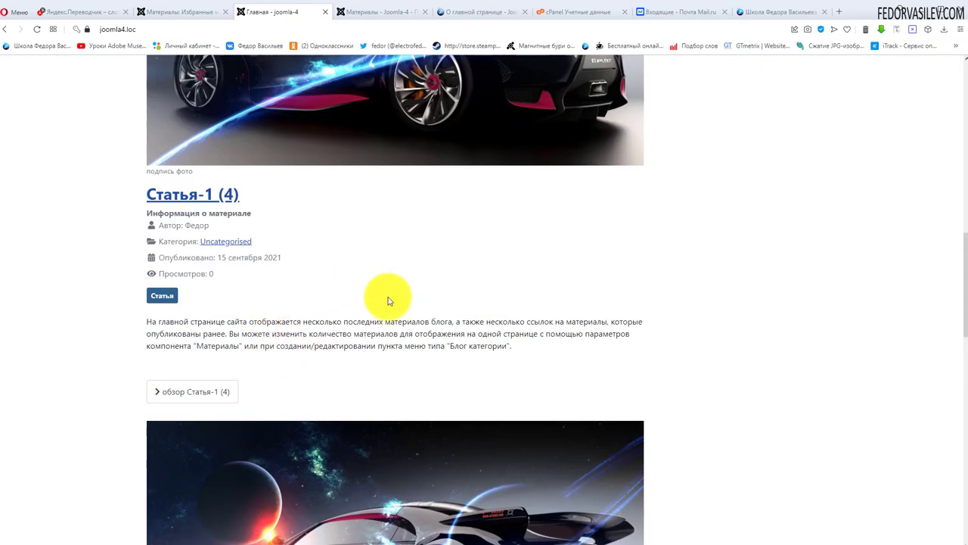
scroll(378, 303, down, 5)
scroll(363, 295, down, 10)
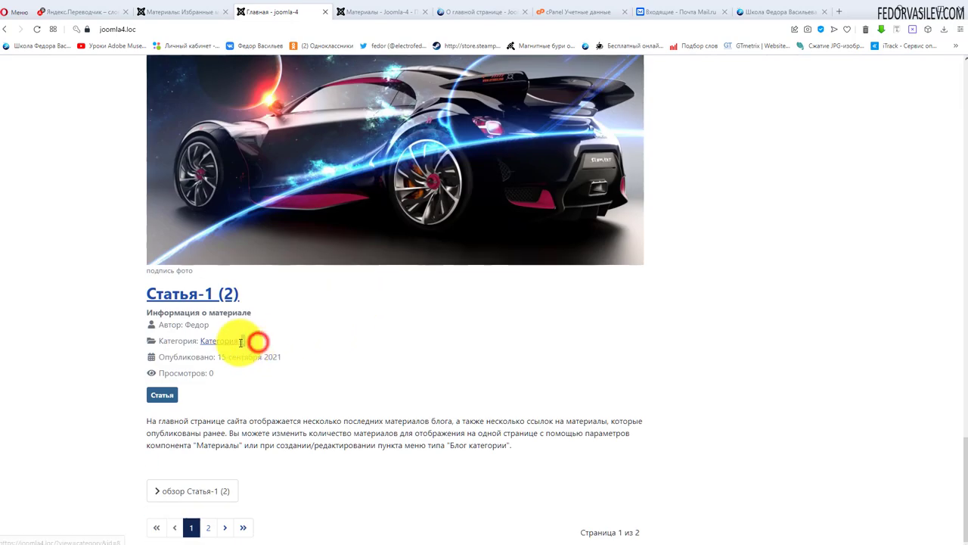
drag(240, 342, 200, 341)
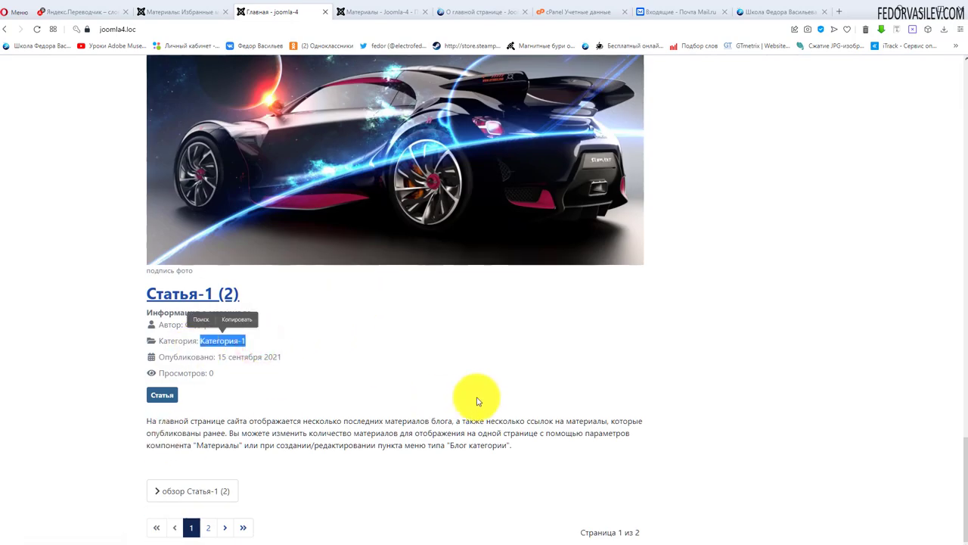
scroll(477, 396, up, 6)
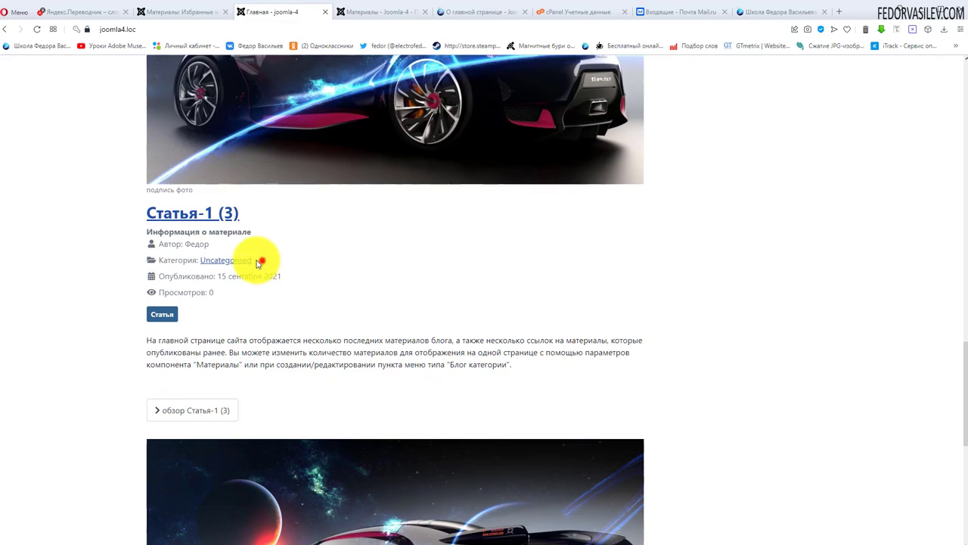
drag(257, 262, 202, 261)
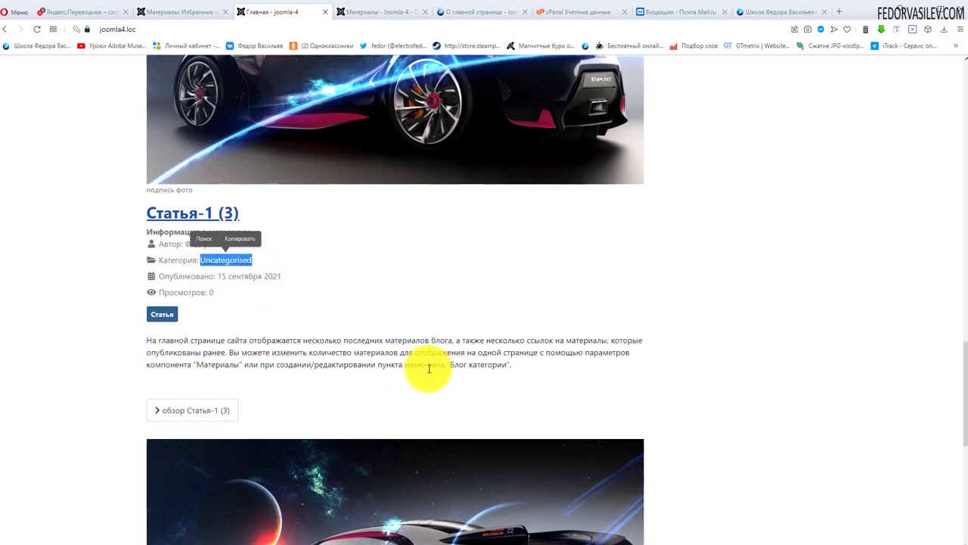
scroll(429, 368, up, 12)
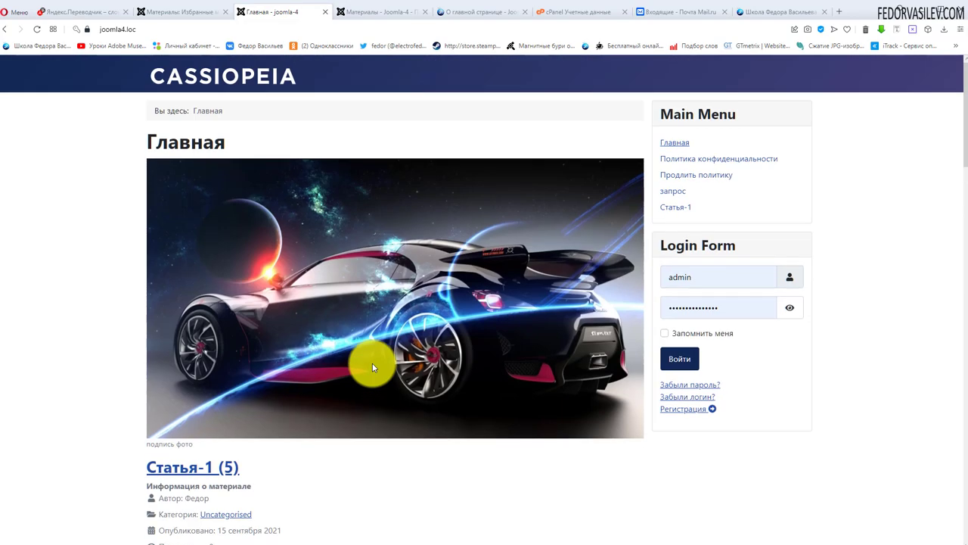
- Compare the featured articles list in the administration with the articles displayed on the site's home page
click(181, 11)
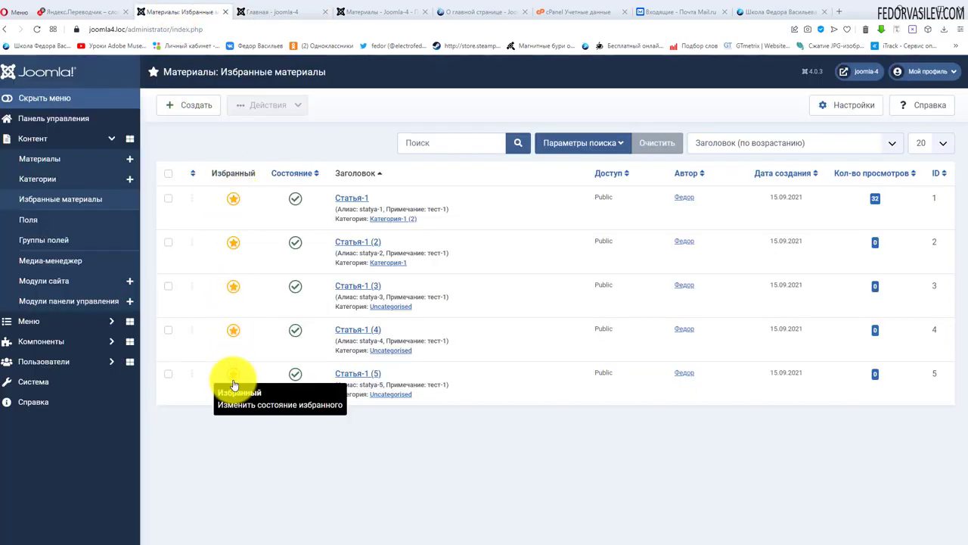
click(270, 12)
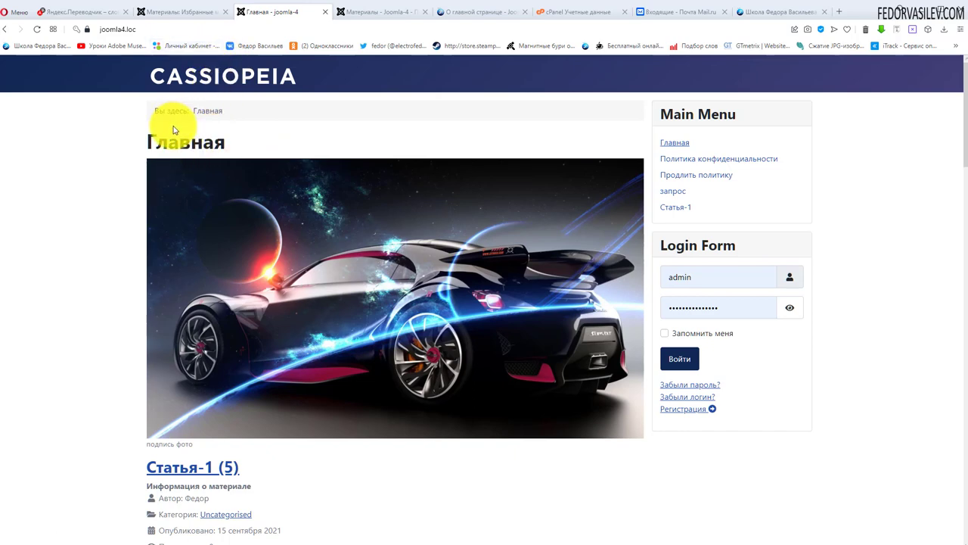
click(187, 12)
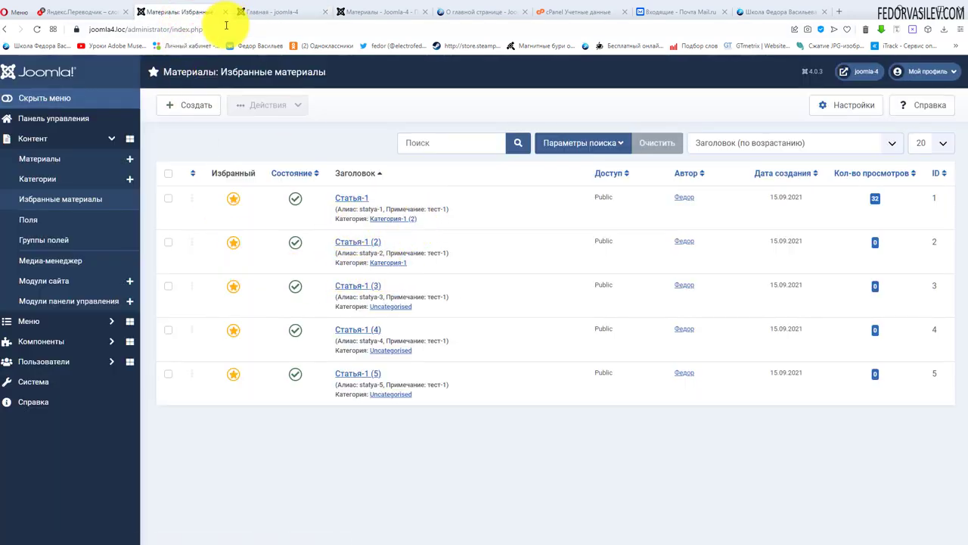
click(257, 12)
scroll(259, 147, down, 10)
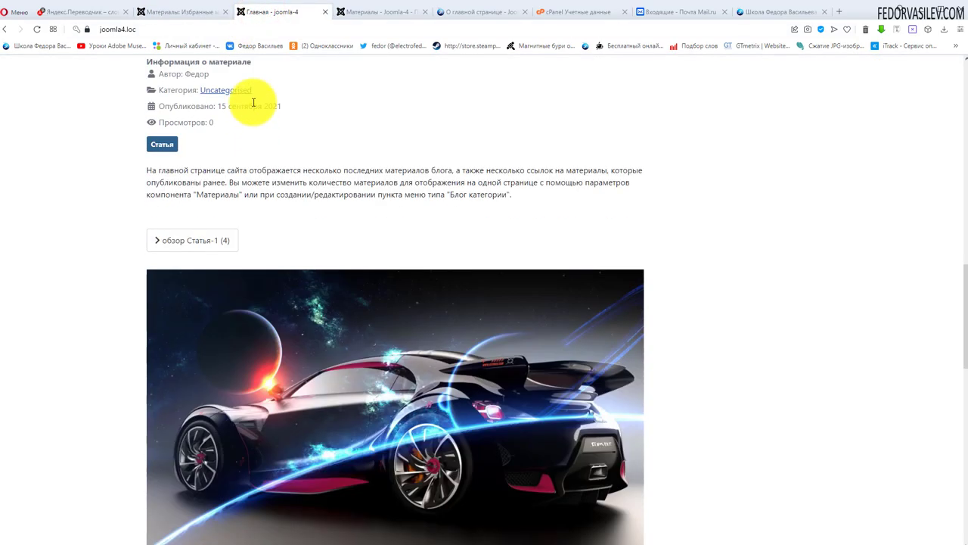
scroll(253, 102, down, 8)
scroll(253, 145, up, 11)
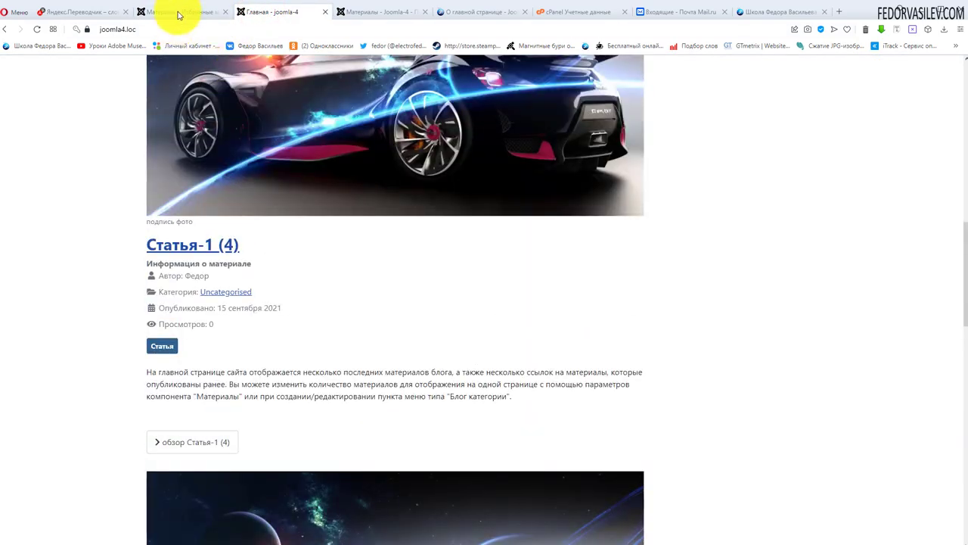
click(180, 13)
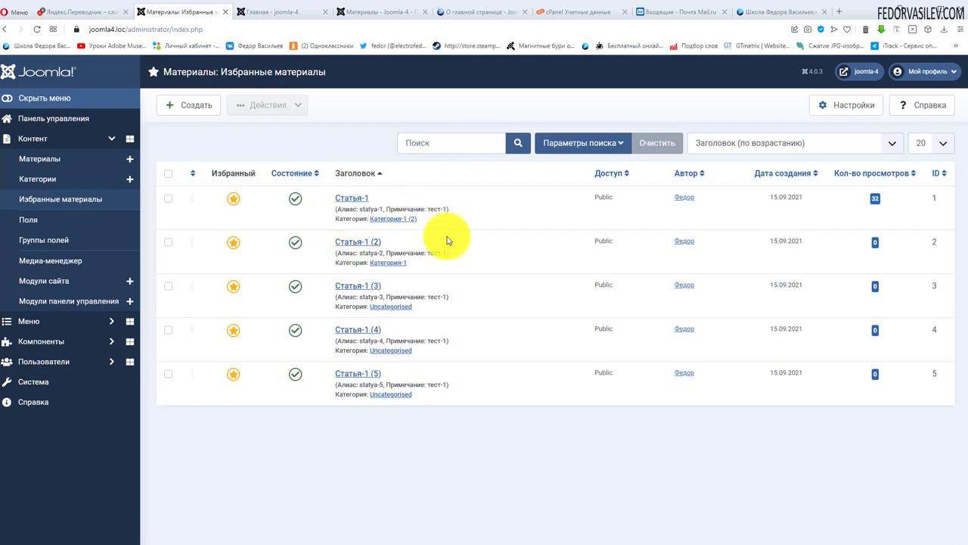